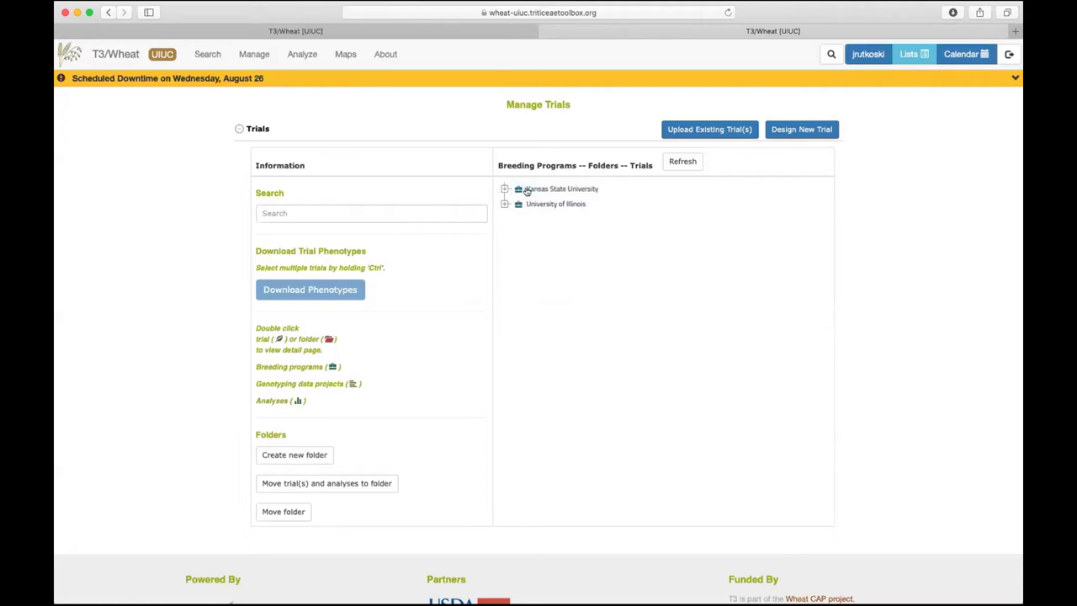
- Expand the University of Illinois trials and open the Adv_Urb_20 trial page
{"action": "left_click", "coordinate": [555, 204]}
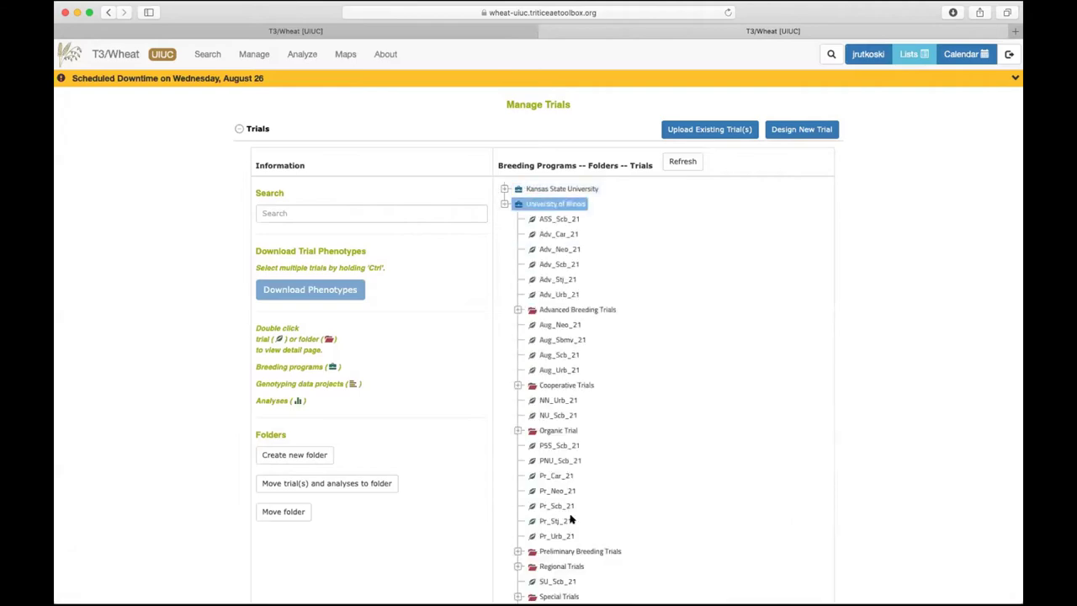
{"action": "scroll", "coordinate": [570, 505], "scroll_direction": "down", "scroll_amount": 3}
{"action": "scroll", "coordinate": [580, 276], "scroll_direction": "down", "scroll_amount": 3}
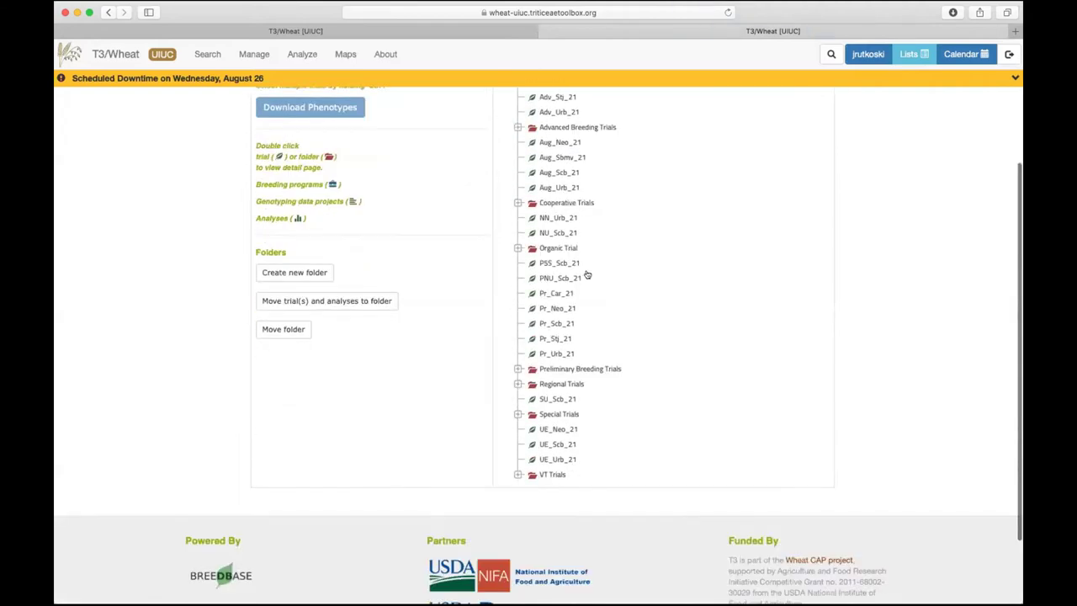
{"action": "double_click", "coordinate": [575, 278]}
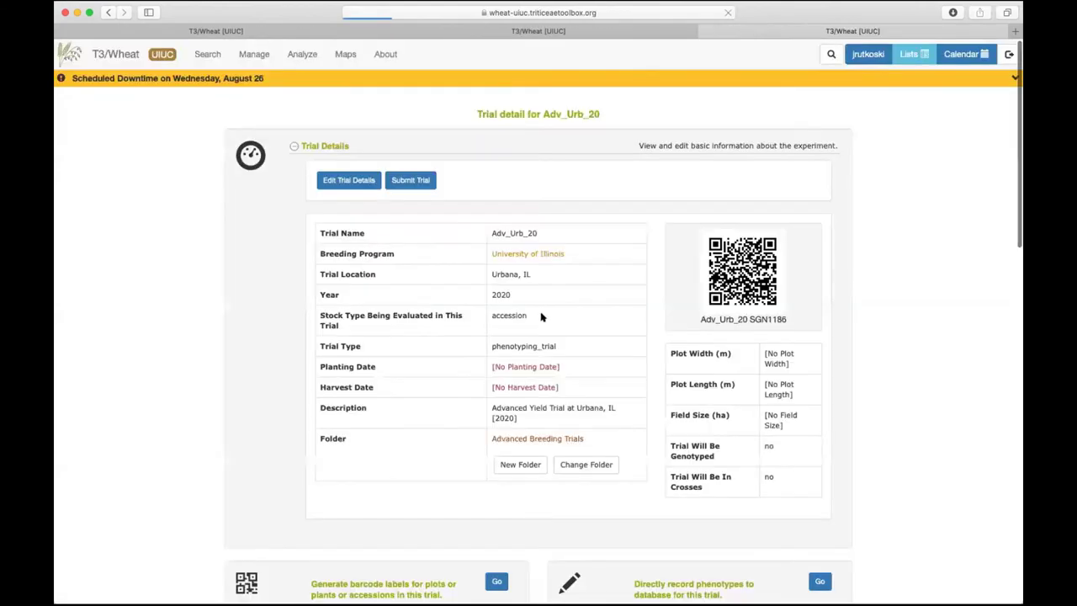
- Display the Grain yield histogram under Adv_Urb_20's Phenotype Summary Statistics
{"action": "scroll", "coordinate": [541, 316], "scroll_direction": "down", "scroll_amount": 7}
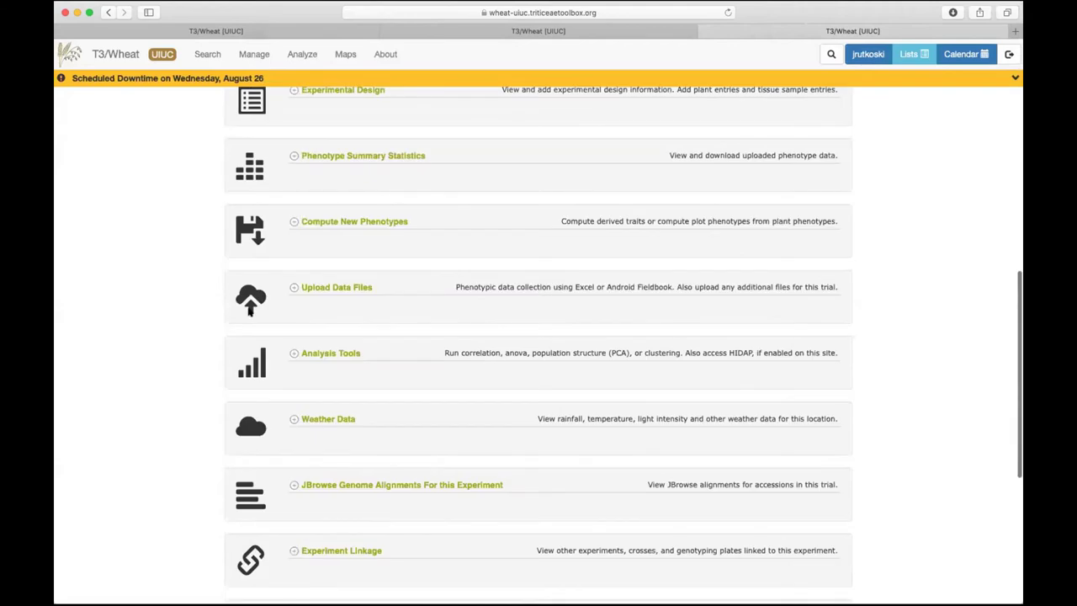
{"action": "scroll", "coordinate": [339, 250], "scroll_direction": "up", "scroll_amount": 2}
{"action": "left_click", "coordinate": [308, 312]}
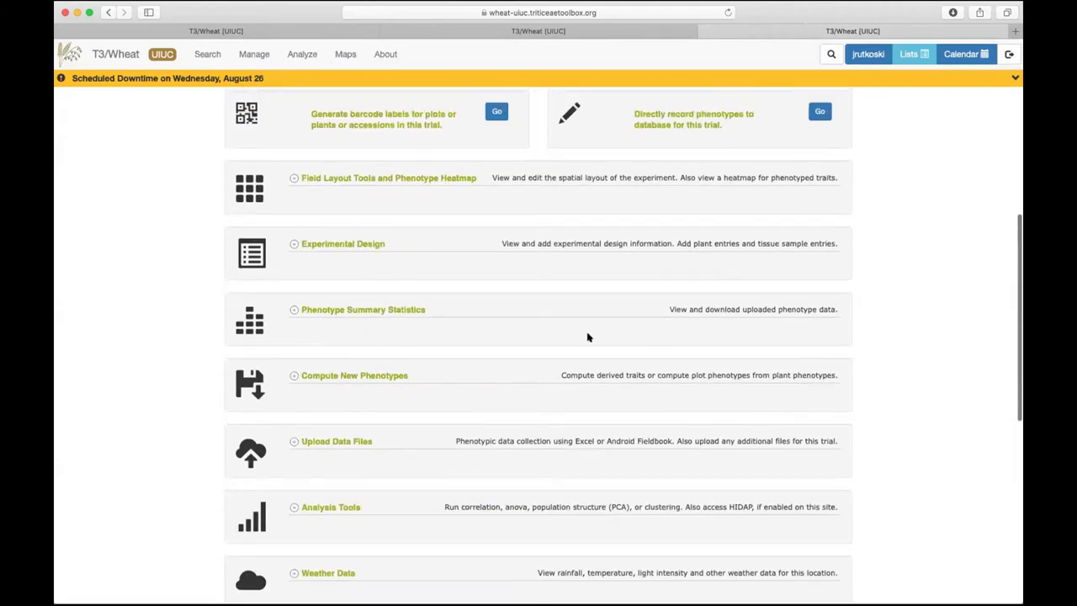
{"action": "scroll", "coordinate": [576, 455], "scroll_direction": "down", "scroll_amount": 5}
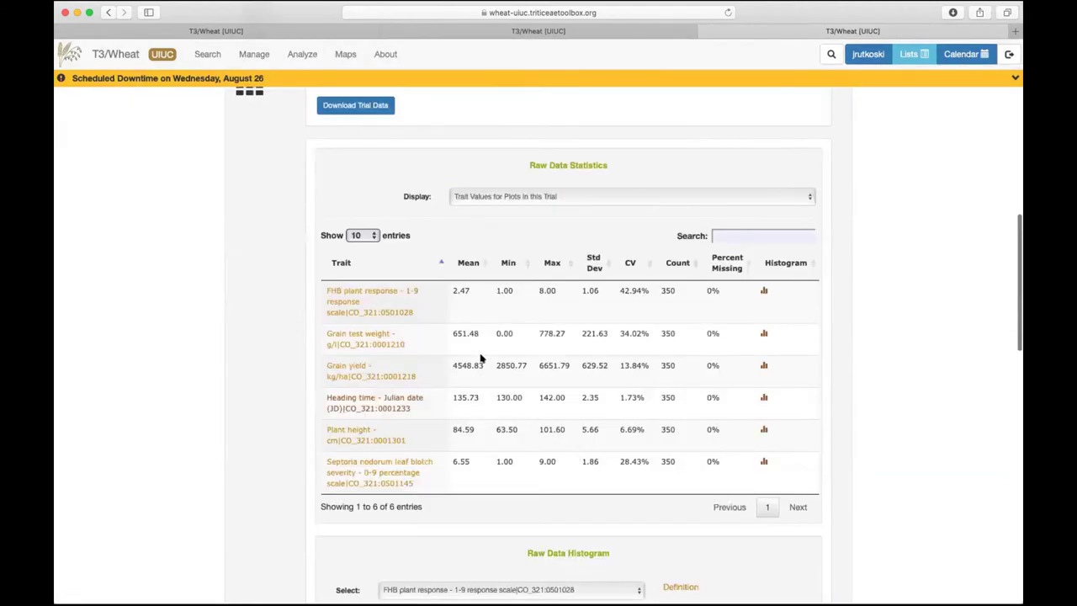
{"action": "scroll", "coordinate": [496, 362], "scroll_direction": "down", "scroll_amount": 5}
{"action": "scroll", "coordinate": [404, 272], "scroll_direction": "down", "scroll_amount": 1}
{"action": "left_click", "coordinate": [403, 273]}
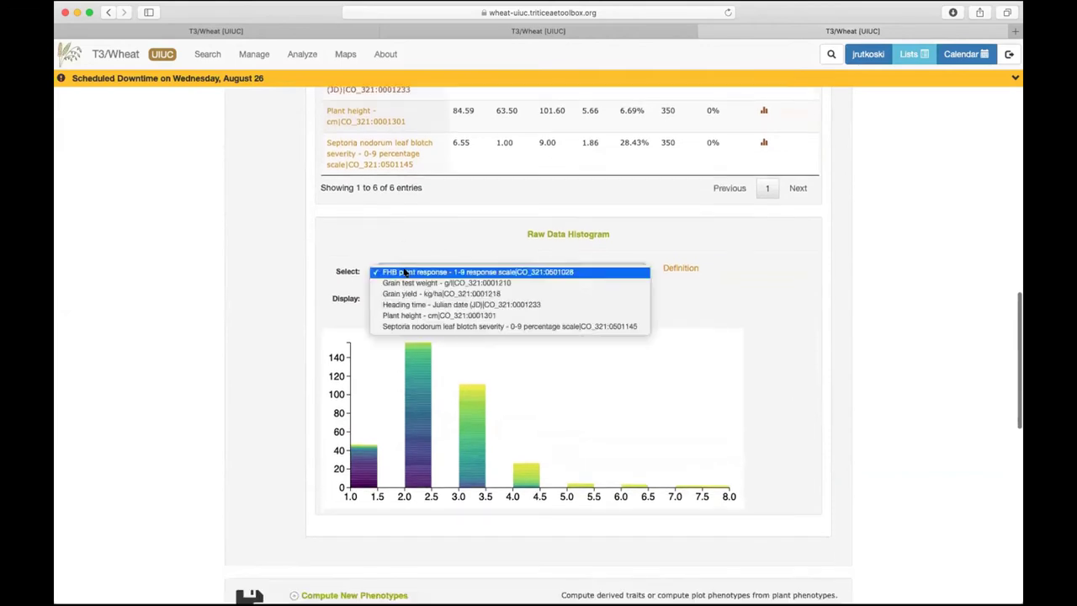
{"action": "left_click", "coordinate": [445, 296]}
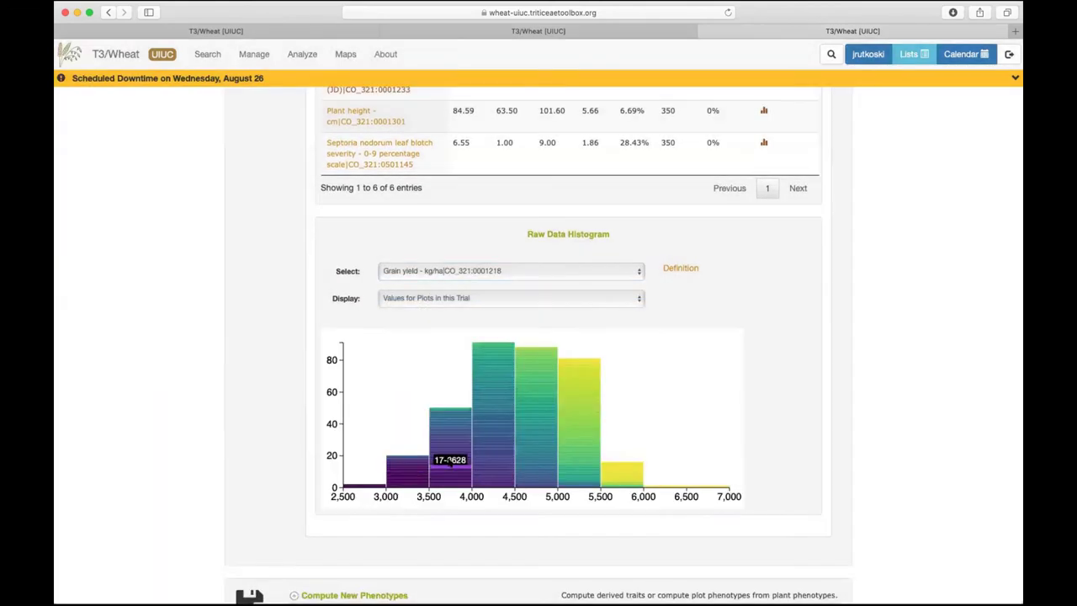
{"action": "mouse_move", "coordinate": [456, 436]}
- Review the Adv_Urb_20 trial page, then close it
{"action": "scroll", "coordinate": [562, 310], "scroll_direction": "up", "scroll_amount": 1}
{"action": "scroll", "coordinate": [562, 310], "scroll_direction": "up", "scroll_amount": 15}
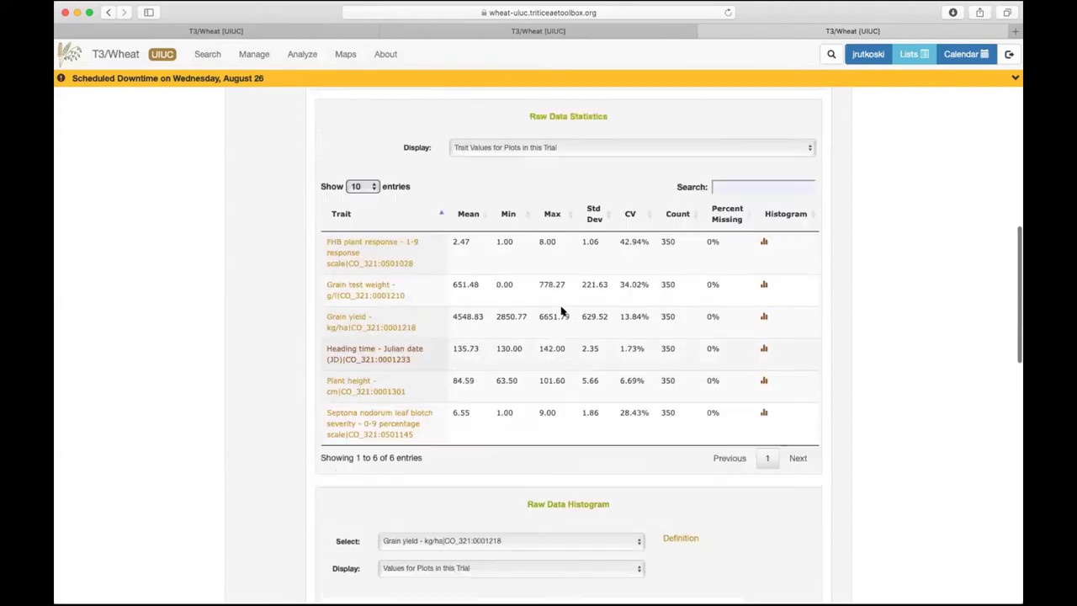
{"action": "scroll", "coordinate": [415, 192], "scroll_direction": "up", "scroll_amount": 5}
{"action": "scroll", "coordinate": [373, 201], "scroll_direction": "down", "scroll_amount": 4}
{"action": "scroll", "coordinate": [385, 308], "scroll_direction": "up", "scroll_amount": 4}
{"action": "scroll", "coordinate": [389, 307], "scroll_direction": "down", "scroll_amount": 2}
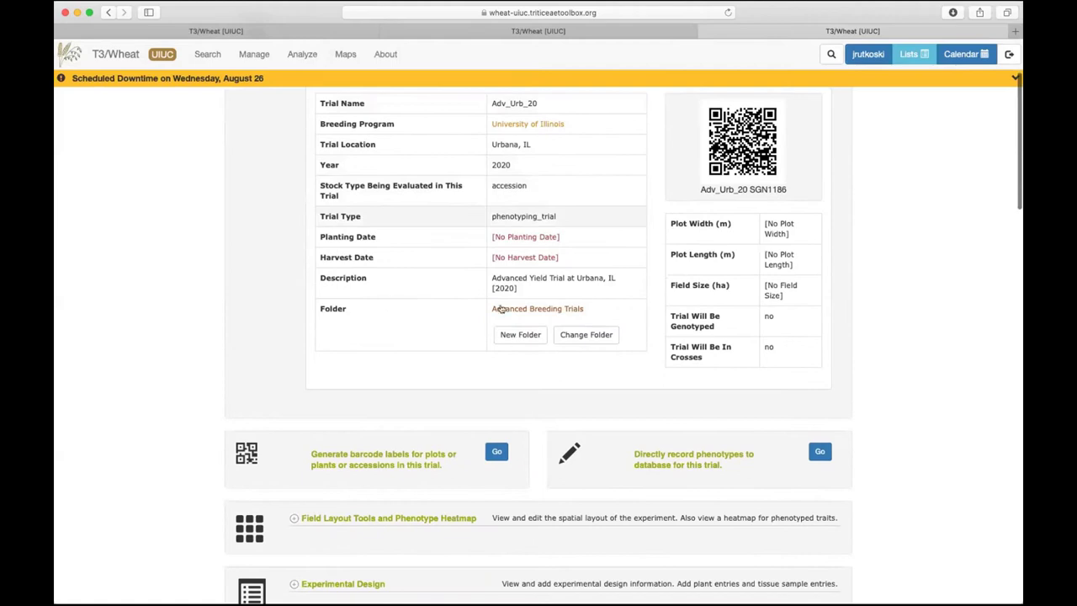
{"action": "scroll", "coordinate": [399, 278], "scroll_direction": "down", "scroll_amount": 3}
{"action": "scroll", "coordinate": [399, 279], "scroll_direction": "up", "scroll_amount": 6}
{"action": "left_click", "coordinate": [109, 12]}
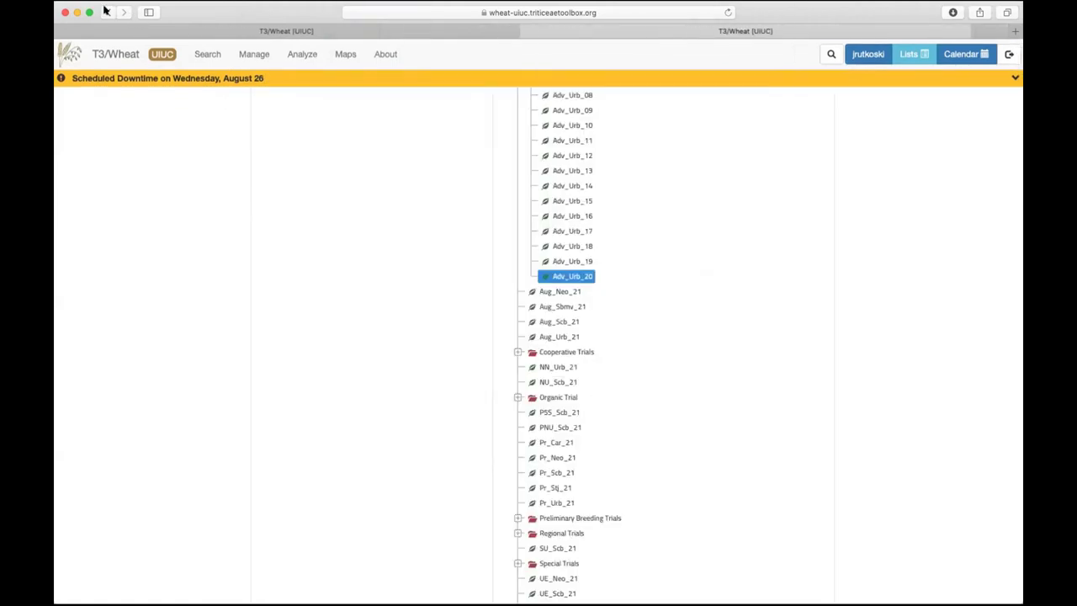
- Reopen Adv_Urb_20's detail page in its own tab, then return to the Manage Trials tree
{"action": "scroll", "coordinate": [595, 259], "scroll_direction": "up", "scroll_amount": 1}
{"action": "scroll", "coordinate": [596, 259], "scroll_direction": "up", "scroll_amount": 1}
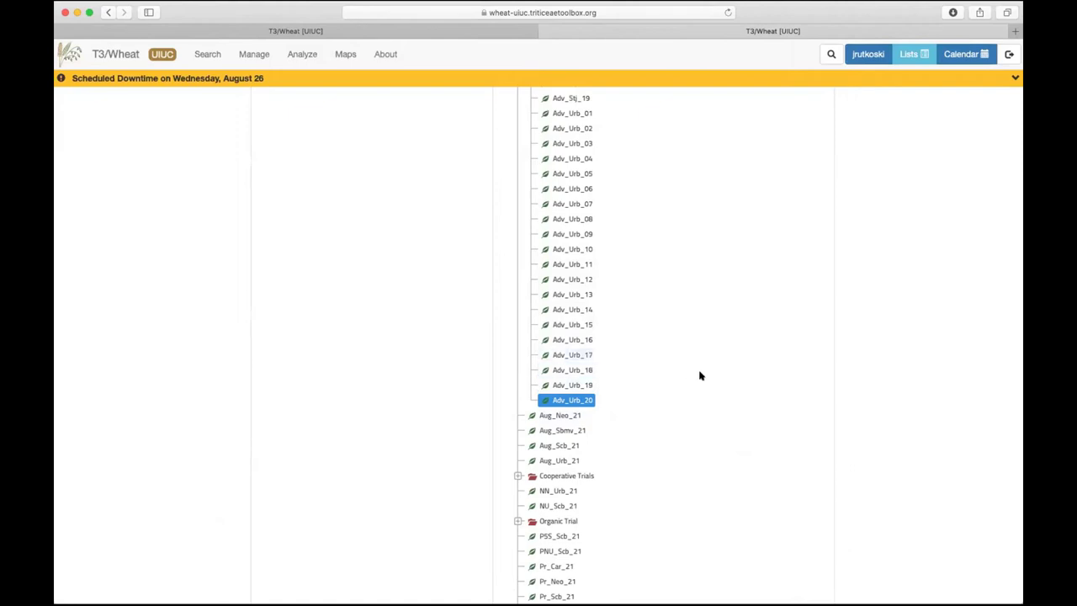
{"action": "double_click", "coordinate": [555, 399]}
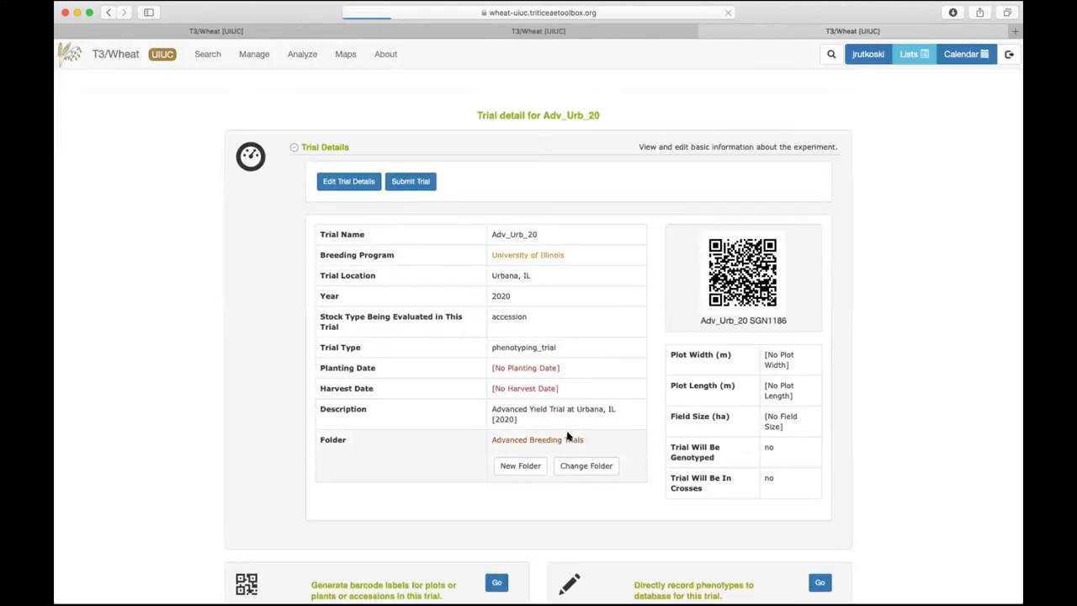
{"action": "scroll", "coordinate": [409, 357], "scroll_direction": "down", "scroll_amount": 5}
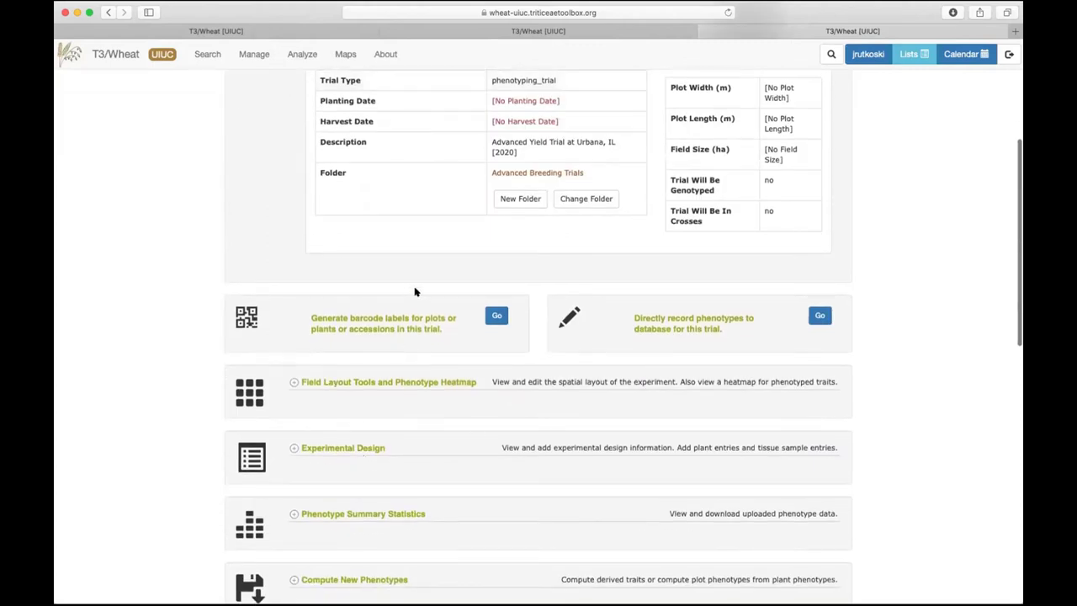
{"action": "left_click", "coordinate": [474, 29]}
{"action": "scroll", "coordinate": [524, 140], "scroll_direction": "up", "scroll_amount": 15}
{"action": "scroll", "coordinate": [524, 139], "scroll_direction": "up", "scroll_amount": 2}
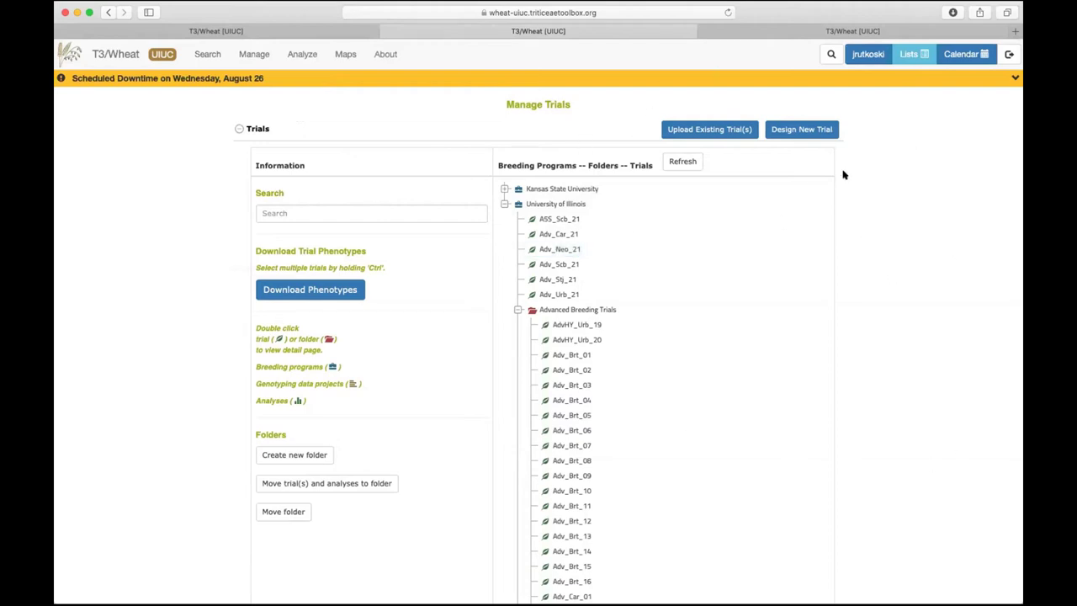
- Show the Manage Locations table and sort its 9 locations by Program, descending
{"action": "mouse_move", "coordinate": [247, 57]}
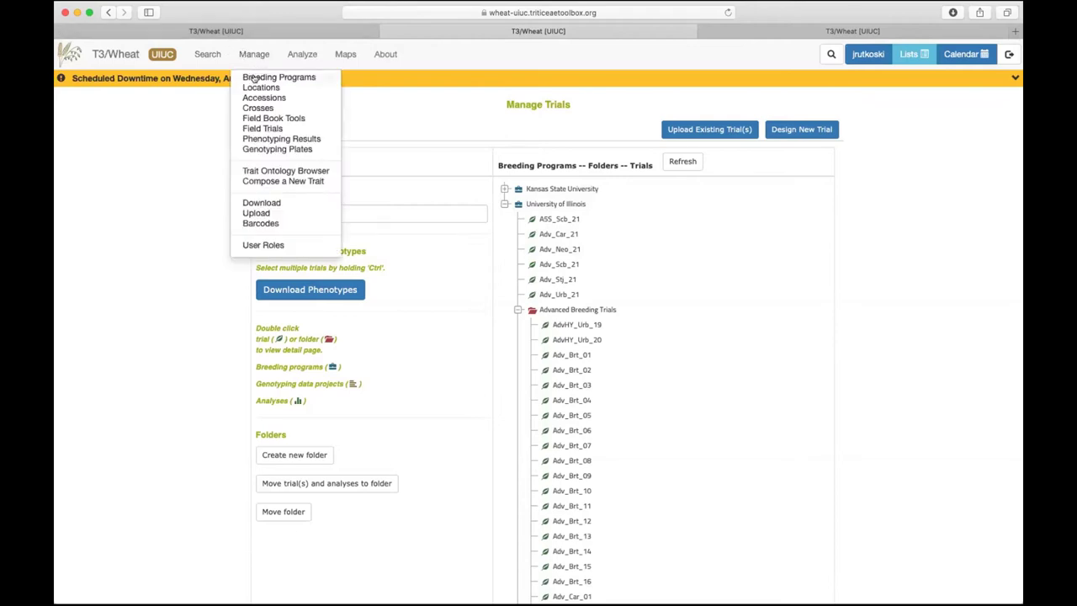
{"action": "left_click", "coordinate": [250, 88]}
{"action": "mouse_move", "coordinate": [255, 59]}
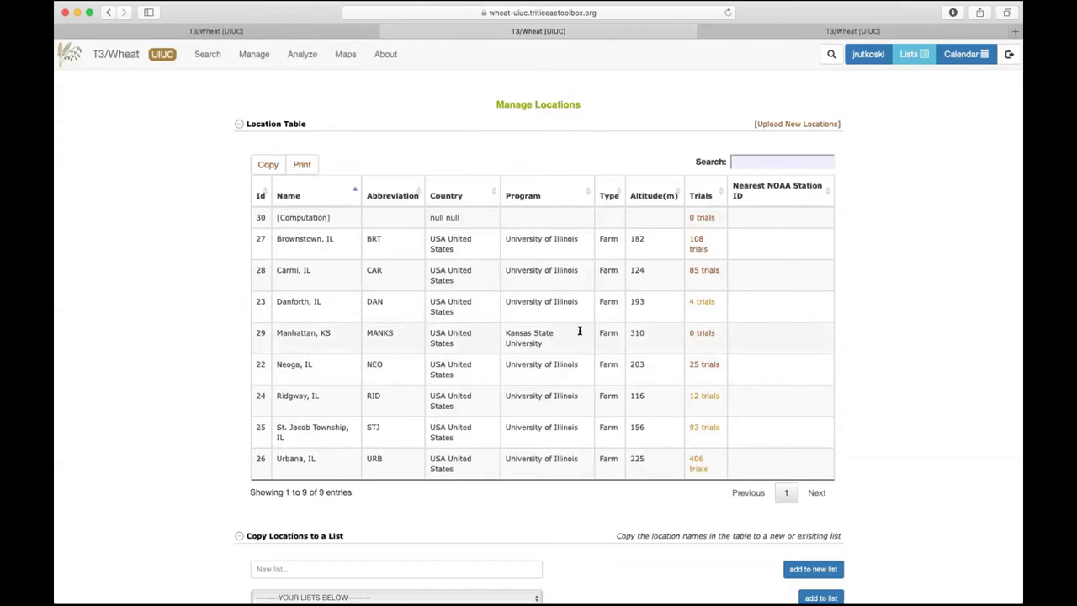
{"action": "left_click", "coordinate": [526, 196]}
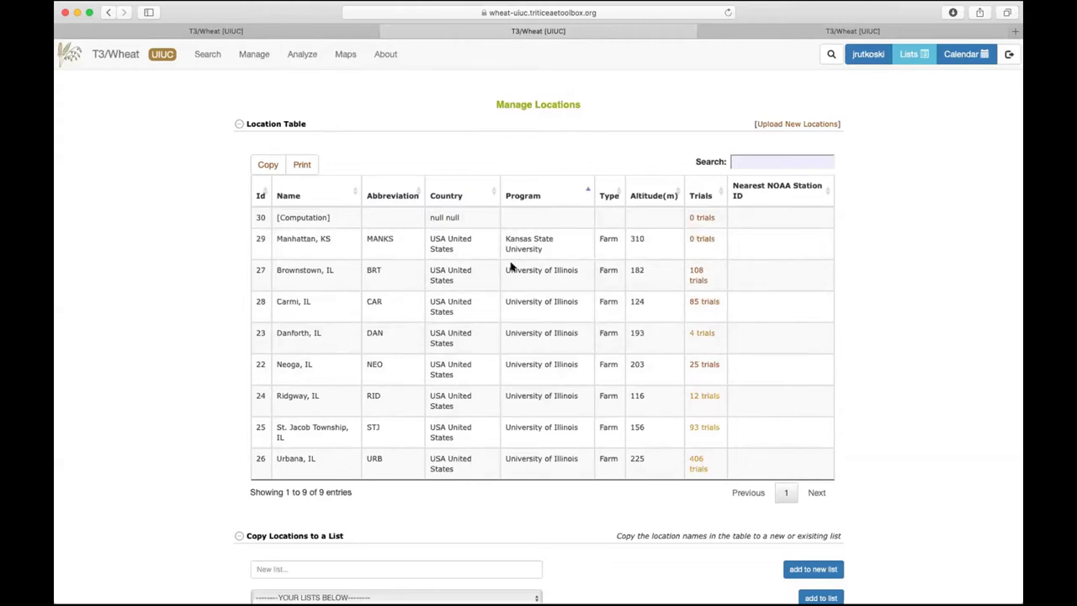
{"action": "left_click", "coordinate": [519, 197]}
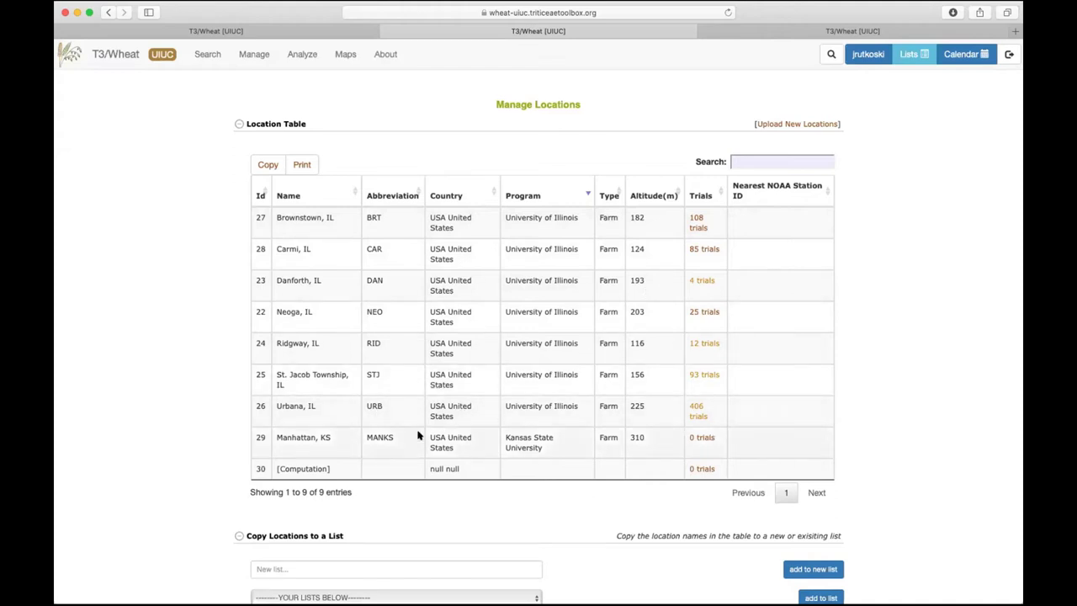
{"action": "left_click", "coordinate": [255, 54]}
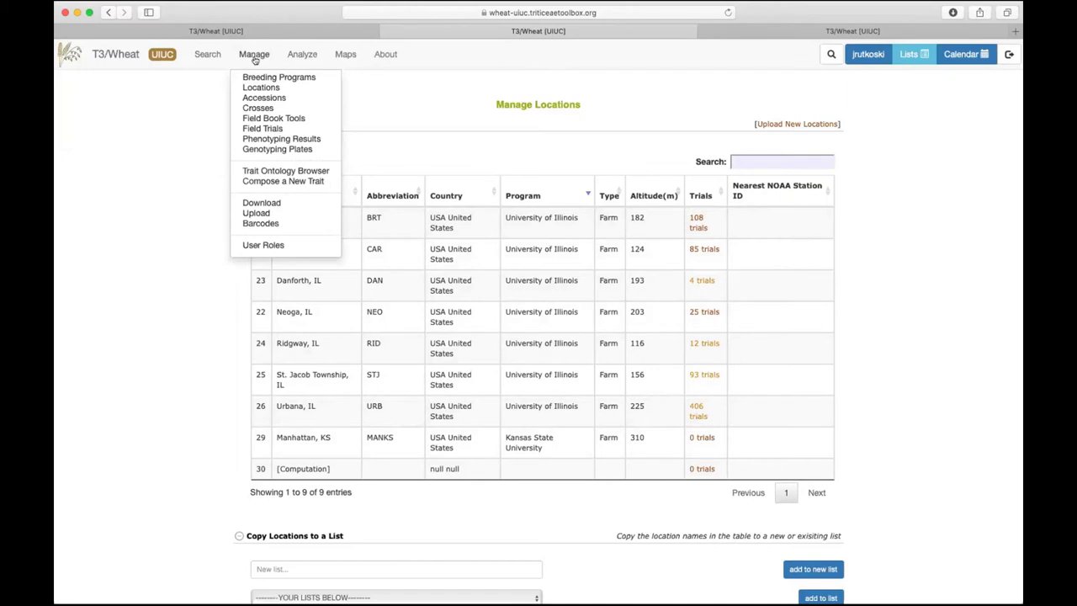
- Start a new trial named Demotrial for University of Illinois at Urbana, IL
{"action": "left_click", "coordinate": [261, 129]}
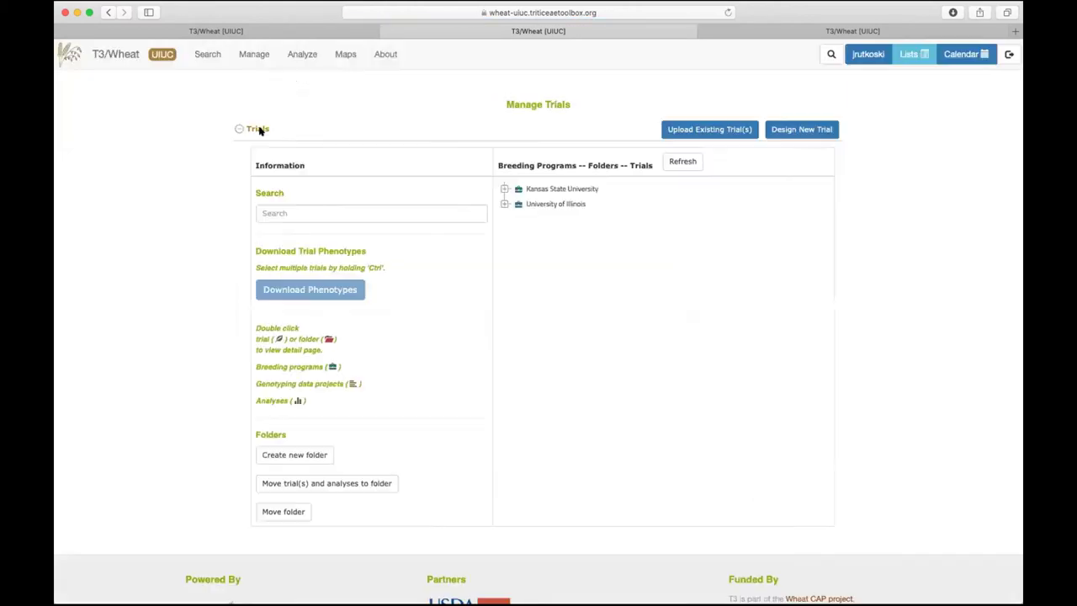
{"action": "left_click", "coordinate": [797, 132]}
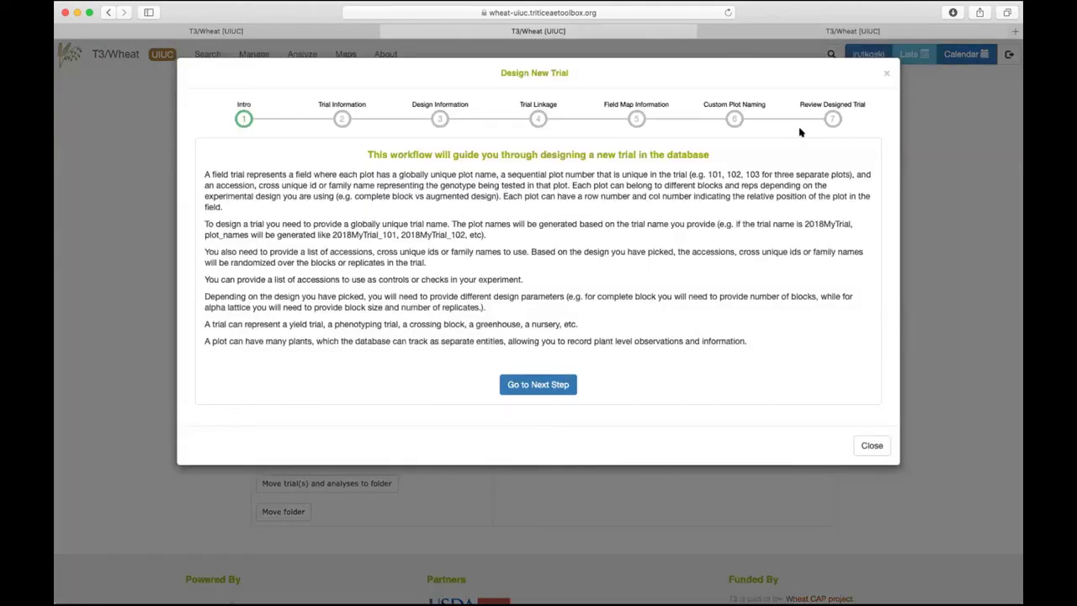
{"action": "left_click", "coordinate": [532, 387]}
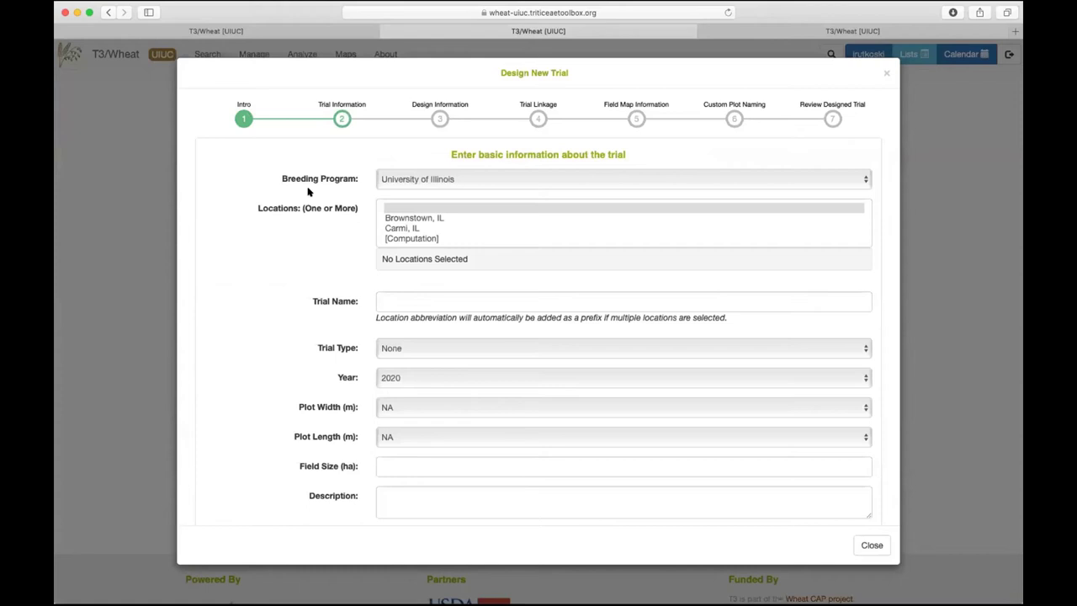
{"action": "left_click", "coordinate": [432, 180]}
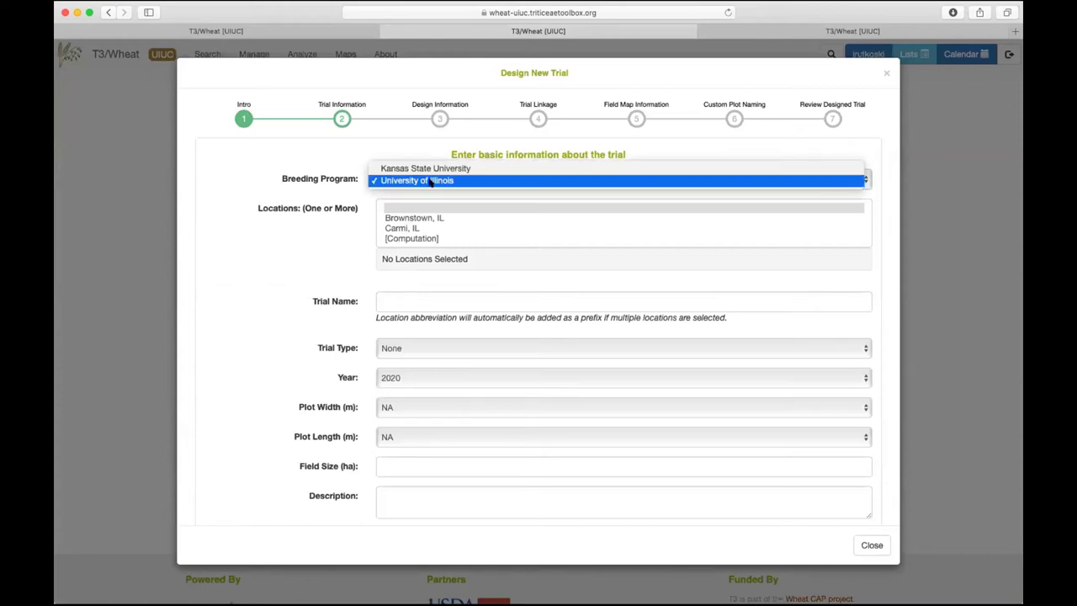
{"action": "left_click", "coordinate": [430, 181]}
{"action": "scroll", "coordinate": [433, 223], "scroll_direction": "down", "scroll_amount": 5}
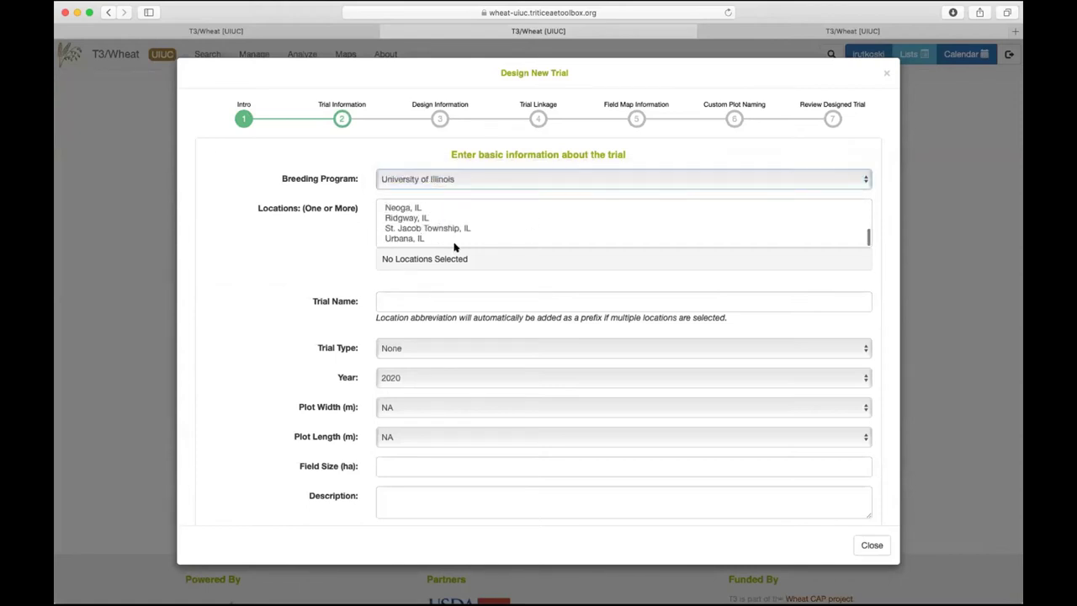
{"action": "left_click", "coordinate": [398, 241]}
{"action": "left_click", "coordinate": [398, 229]}
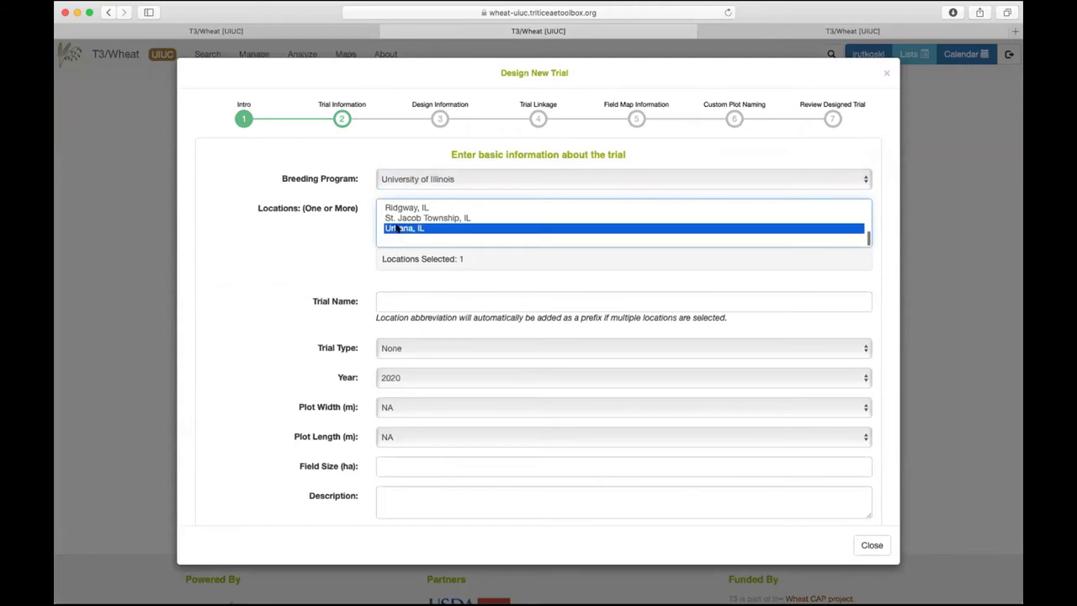
{"action": "left_click", "coordinate": [399, 291]}
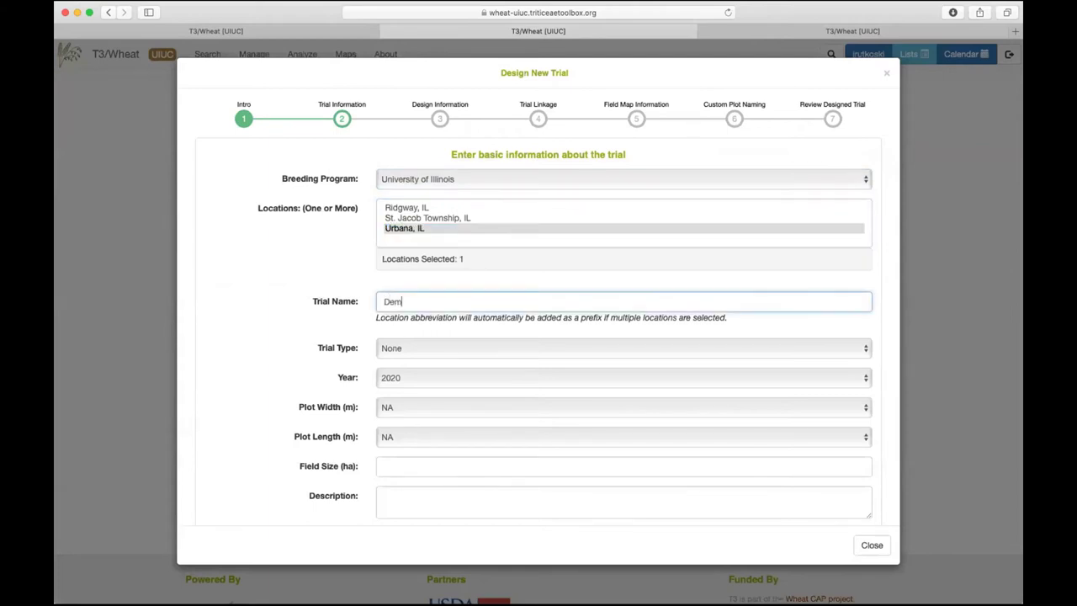
{"action": "type", "text": "Demotrial"}
- Set trial type phenotyping_trial, year 2021, and description 'Demo trial'
{"action": "left_click", "coordinate": [396, 347]}
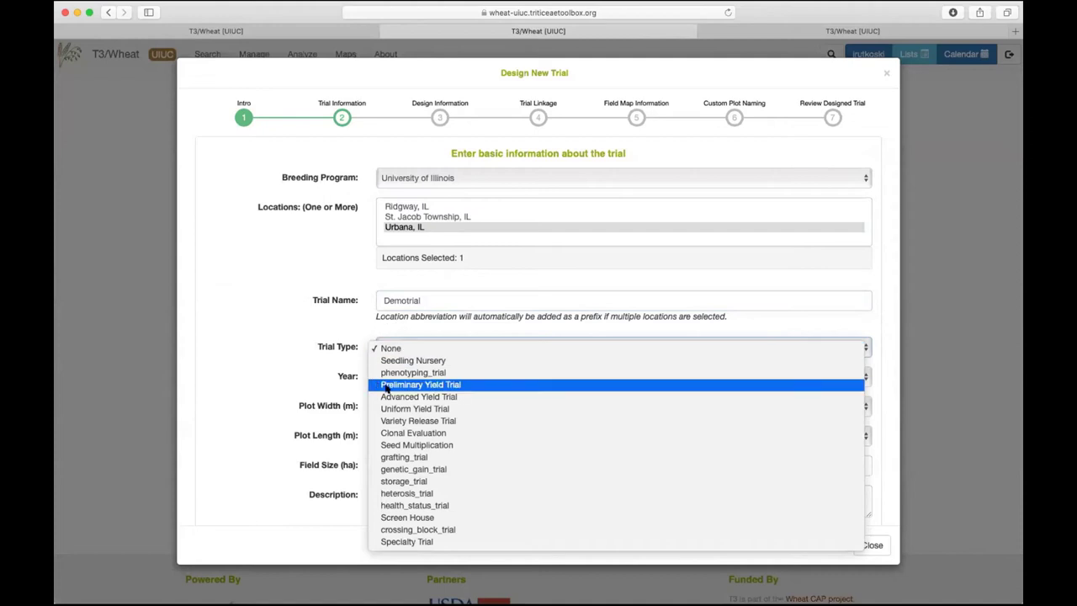
{"action": "left_click", "coordinate": [429, 374]}
{"action": "left_click", "coordinate": [428, 377]}
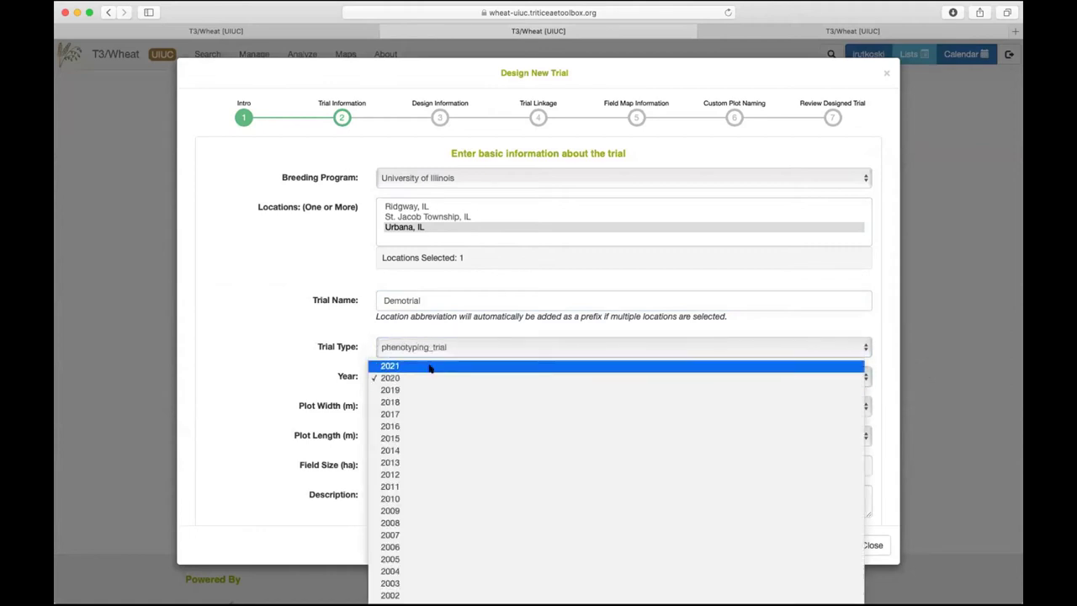
{"action": "left_click", "coordinate": [429, 367]}
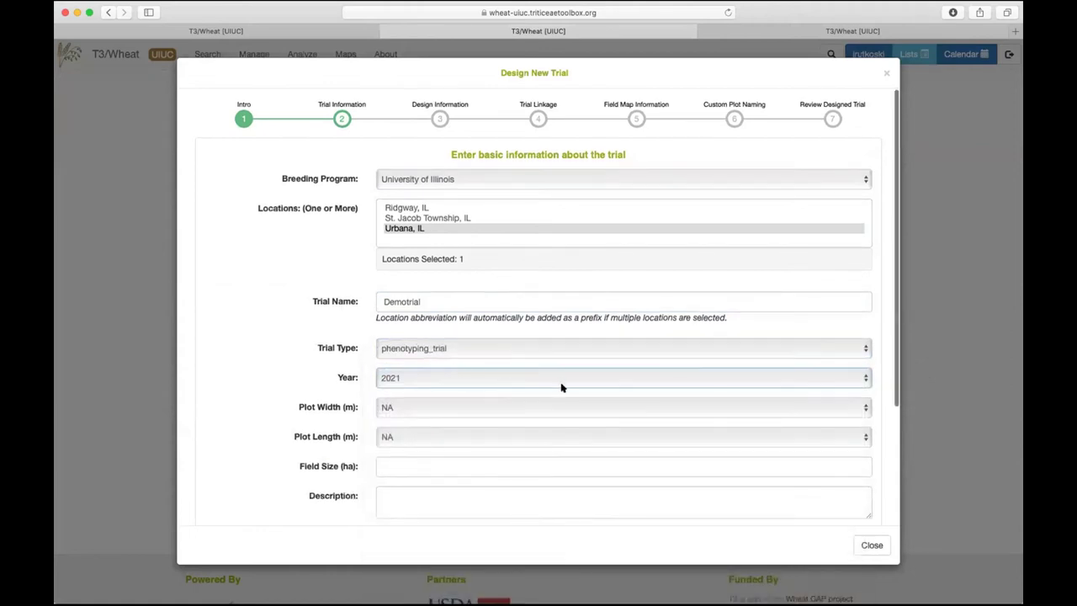
{"action": "scroll", "coordinate": [487, 392], "scroll_direction": "down", "scroll_amount": 2}
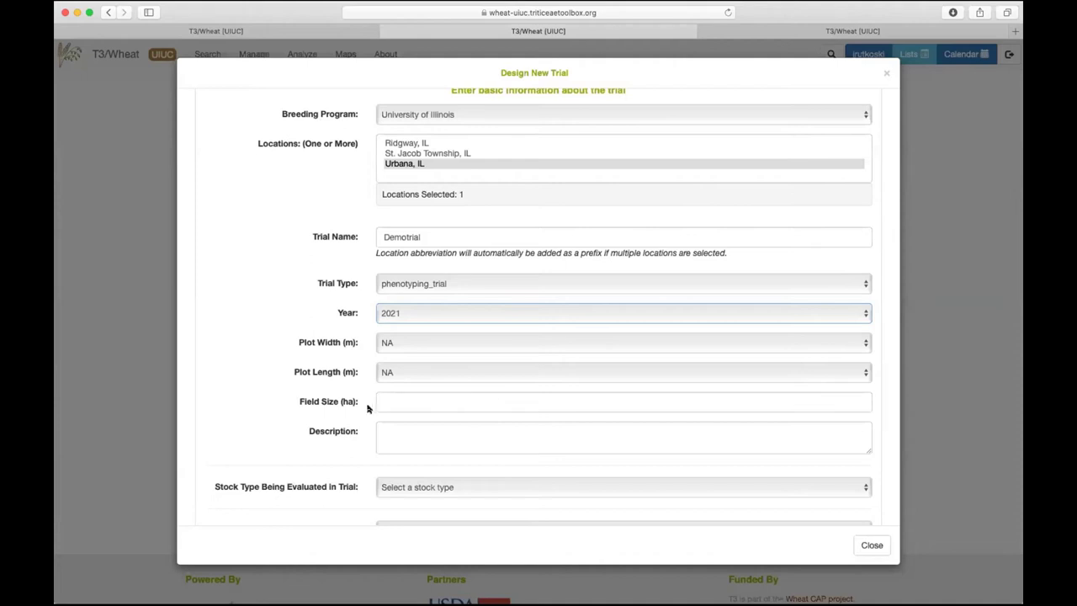
{"action": "scroll", "coordinate": [319, 397], "scroll_direction": "down", "scroll_amount": 2}
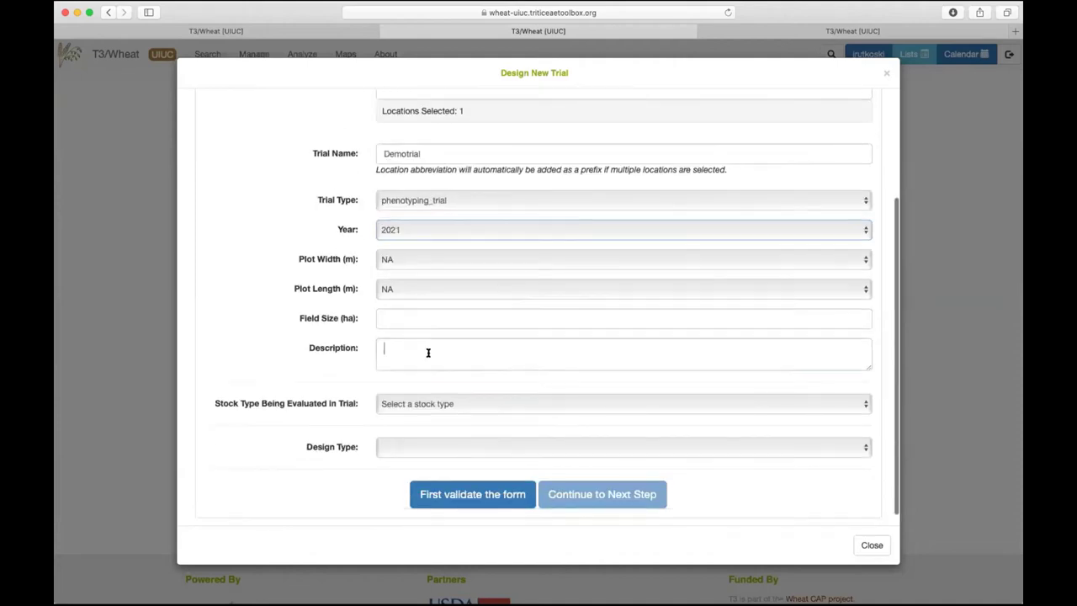
{"action": "left_click", "coordinate": [429, 353]}
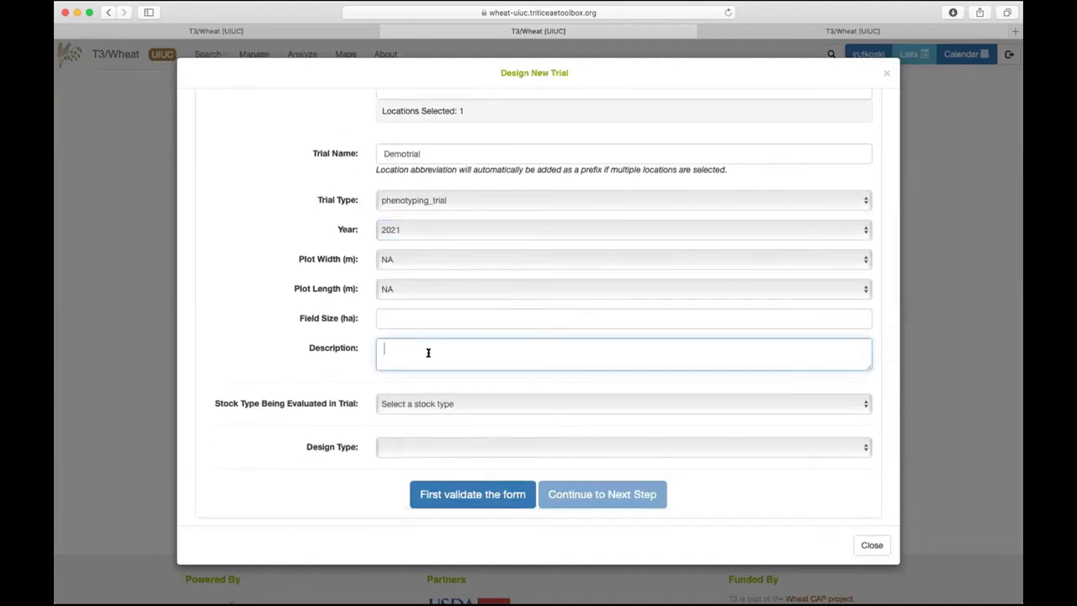
{"action": "type", "text": "Demo trial"}
- Choose accession as the trial's stock type
{"action": "scroll", "coordinate": [547, 307], "scroll_direction": "down", "scroll_amount": 1}
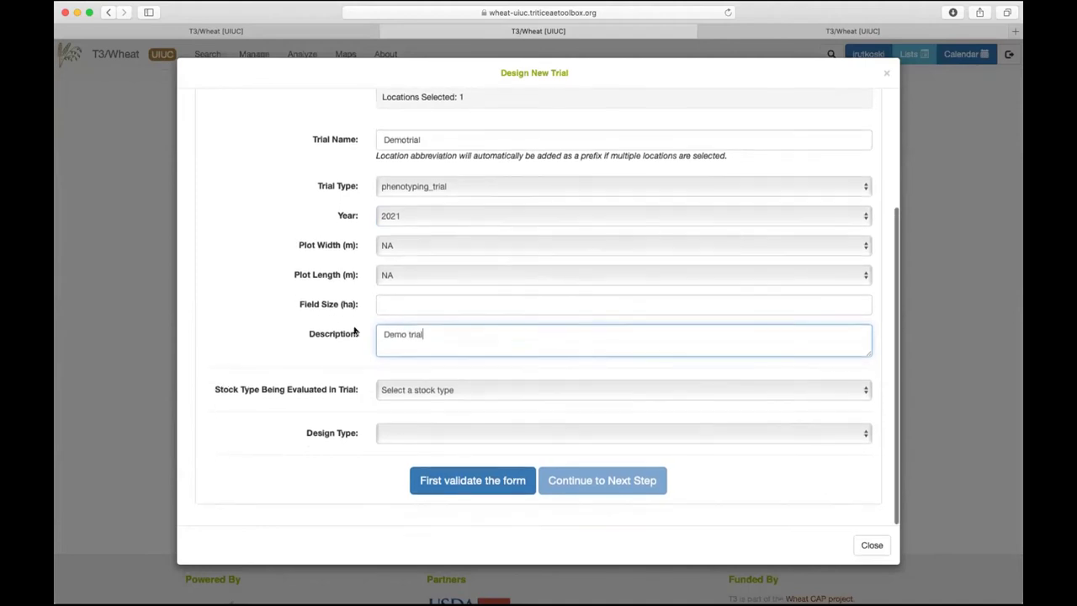
{"action": "scroll", "coordinate": [416, 342], "scroll_direction": "up", "scroll_amount": 1}
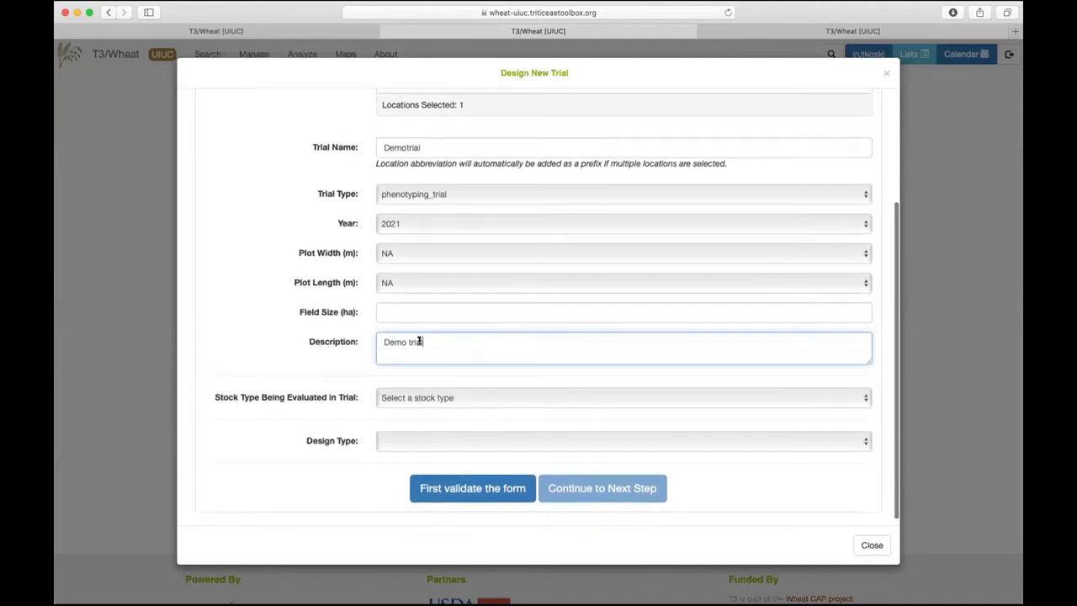
{"action": "scroll", "coordinate": [361, 396], "scroll_direction": "down", "scroll_amount": 1}
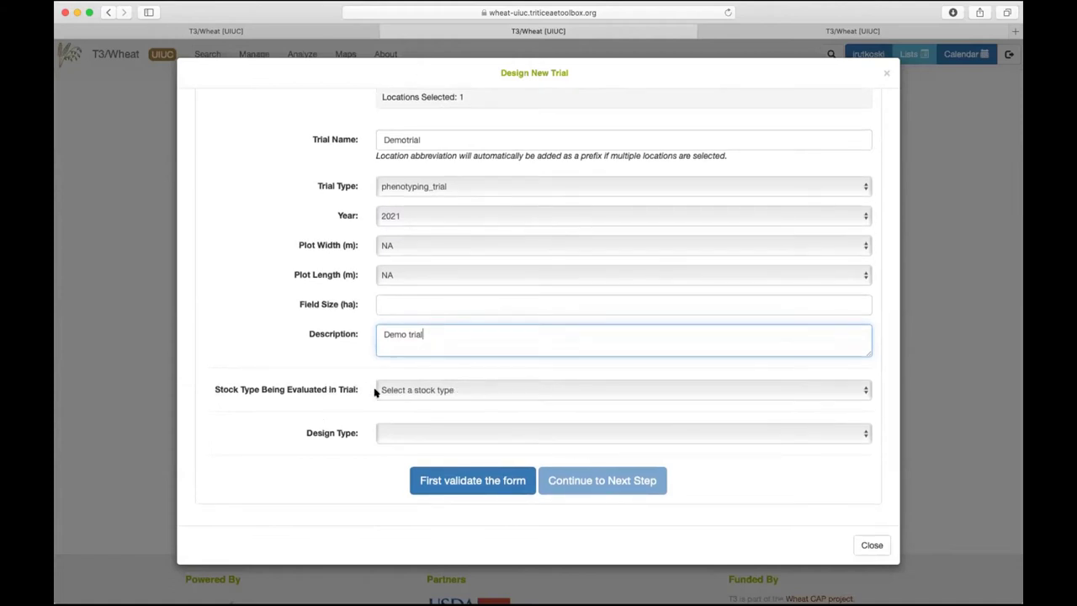
{"action": "left_click", "coordinate": [436, 390]}
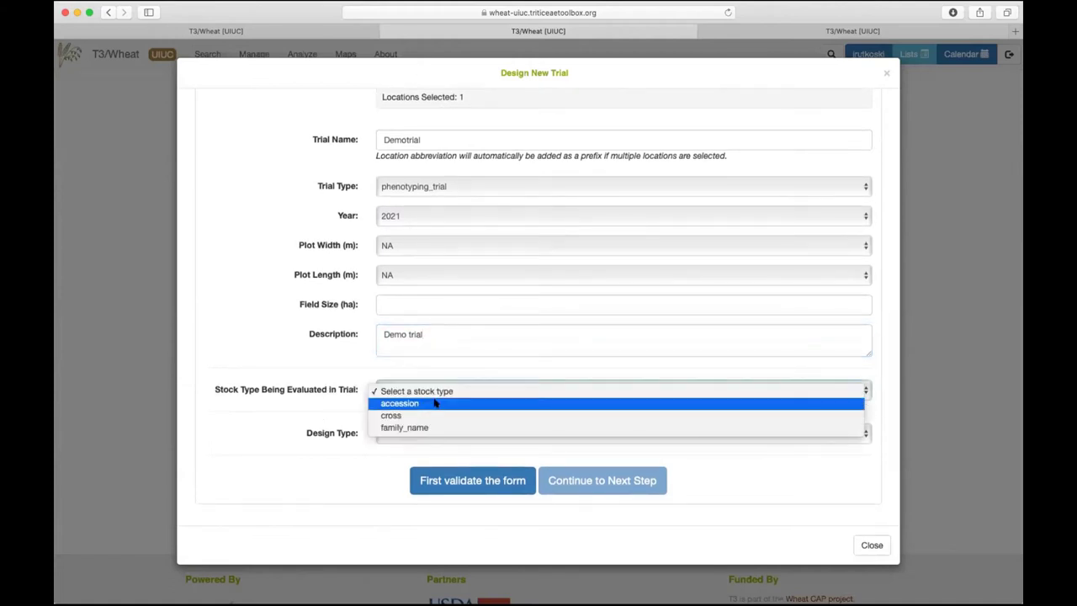
{"action": "left_click", "coordinate": [435, 404]}
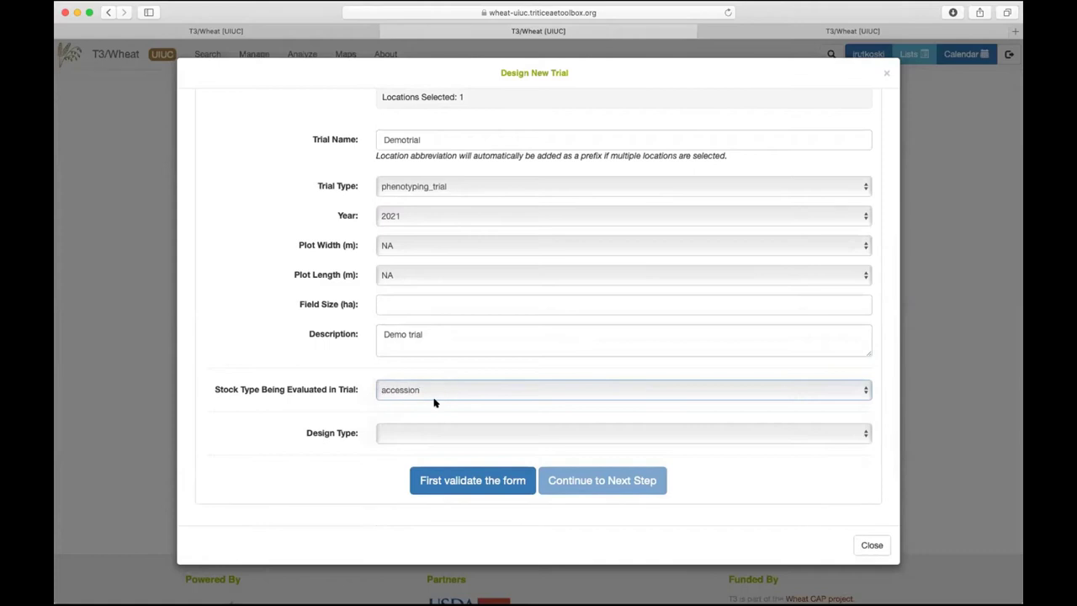
{"action": "left_click", "coordinate": [461, 434]}
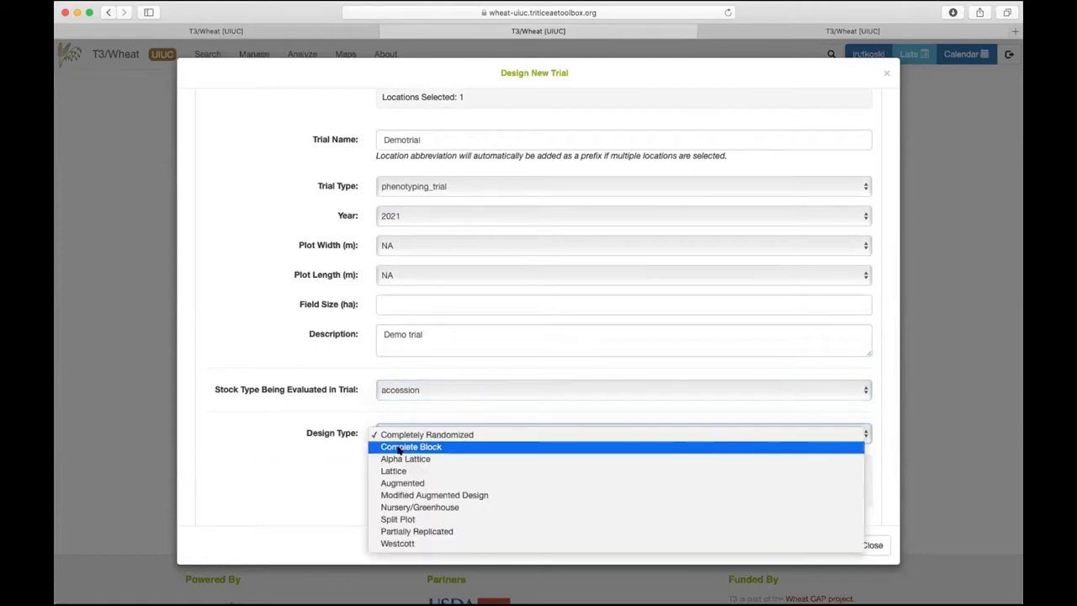
- Set the design type to Complete Block and validate the trial information form
{"action": "left_click", "coordinate": [385, 448]}
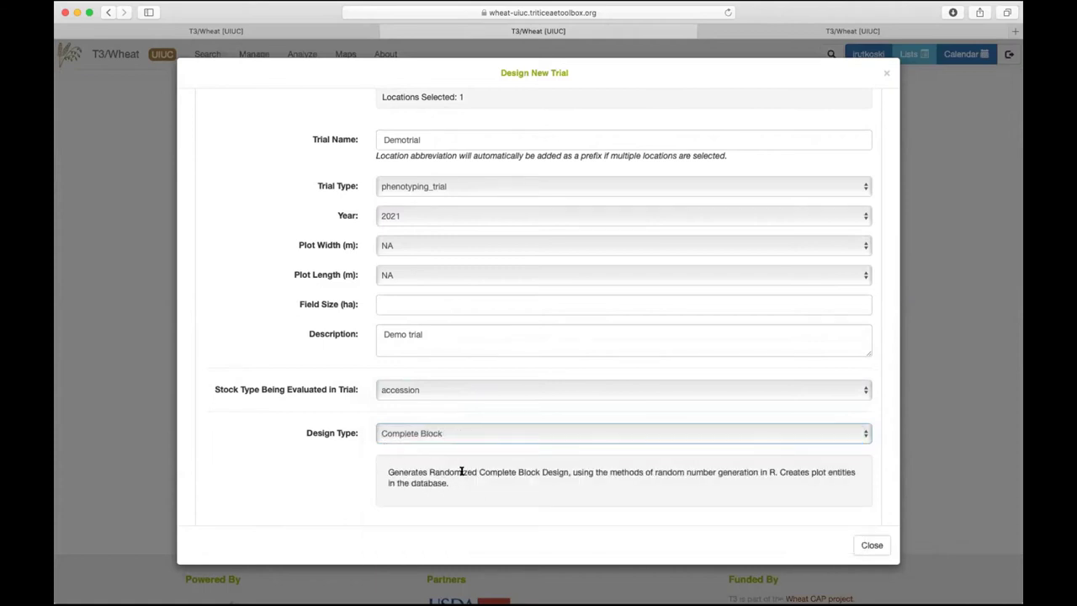
{"action": "left_click", "coordinate": [400, 431]}
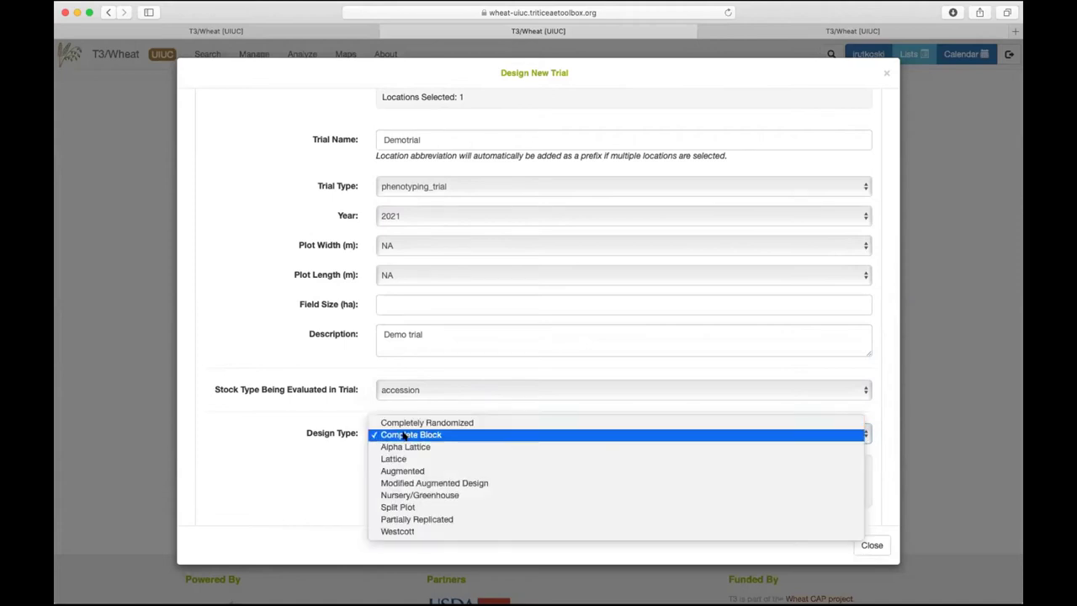
{"action": "left_click", "coordinate": [406, 438]}
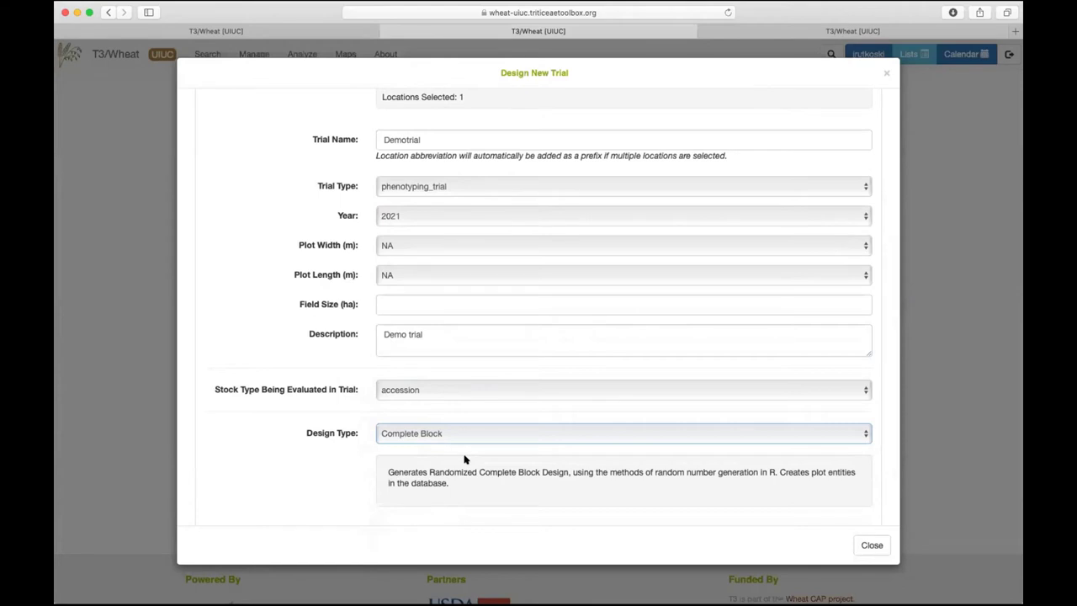
{"action": "scroll", "coordinate": [351, 476], "scroll_direction": "down", "scroll_amount": 2}
{"action": "left_click", "coordinate": [473, 477]}
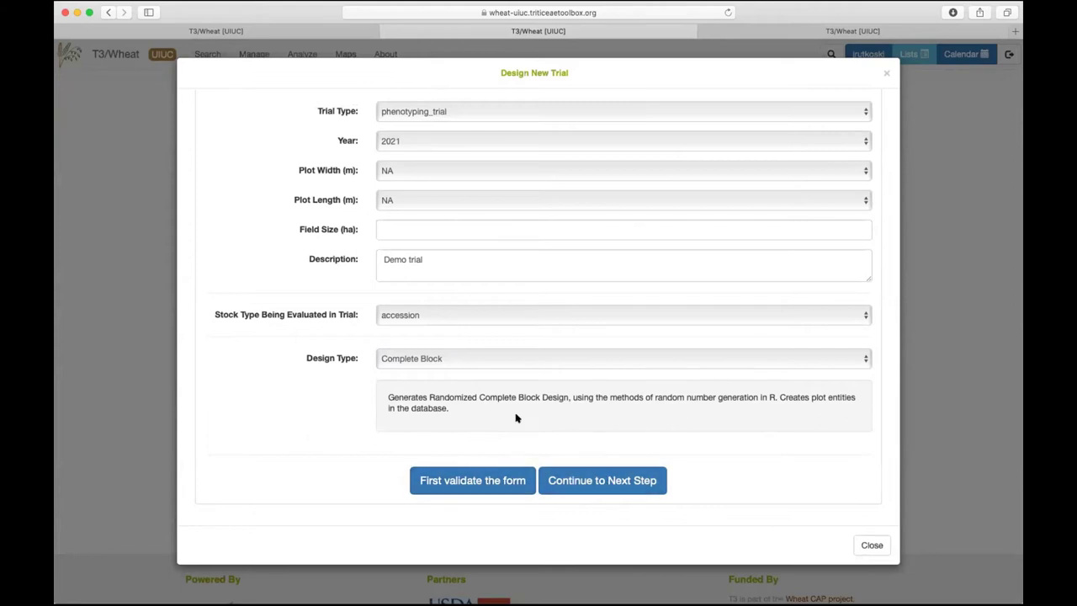
- Confirm an empty Description fails validation, restore 'Demo trial', and continue to Design Information
{"action": "scroll", "coordinate": [425, 230], "scroll_direction": "up", "scroll_amount": 1}
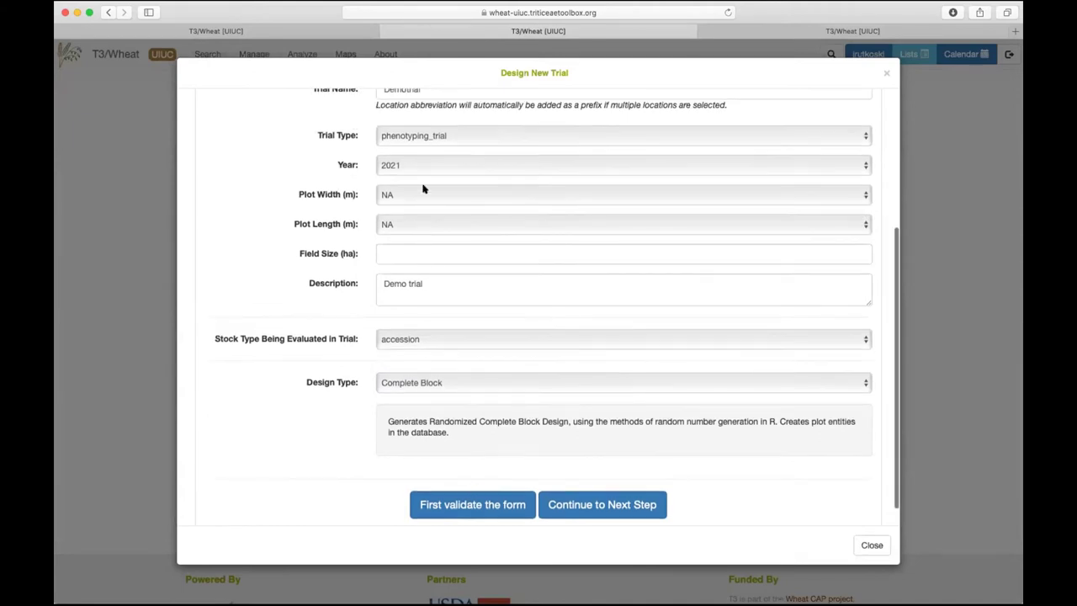
{"action": "left_click_drag", "start_coordinate": [434, 283], "coordinate": [293, 272]}
{"action": "key", "text": "BackSpace"}
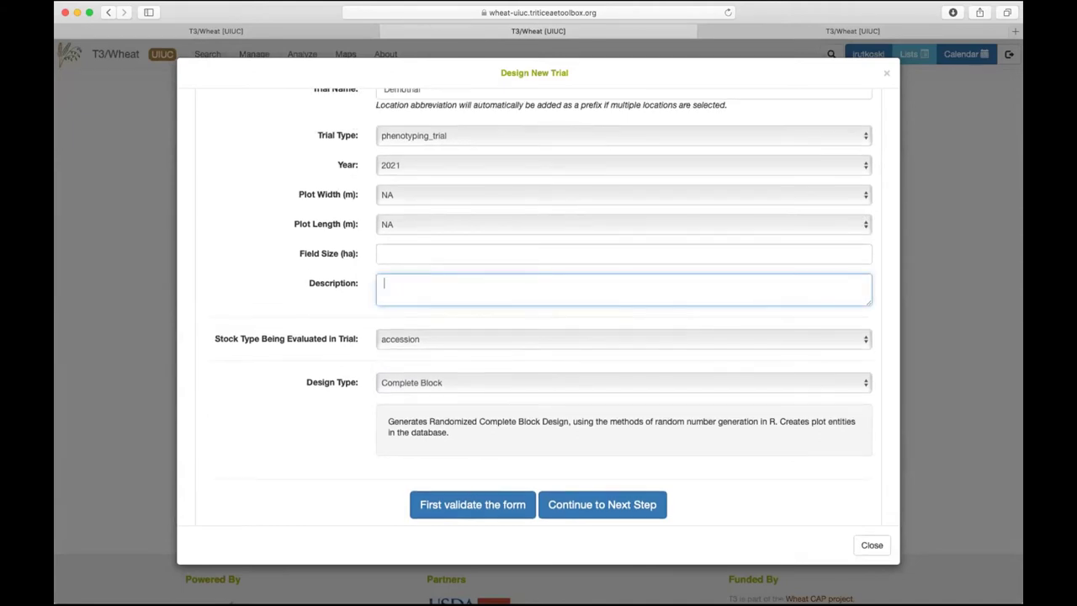
{"action": "left_click", "coordinate": [472, 504]}
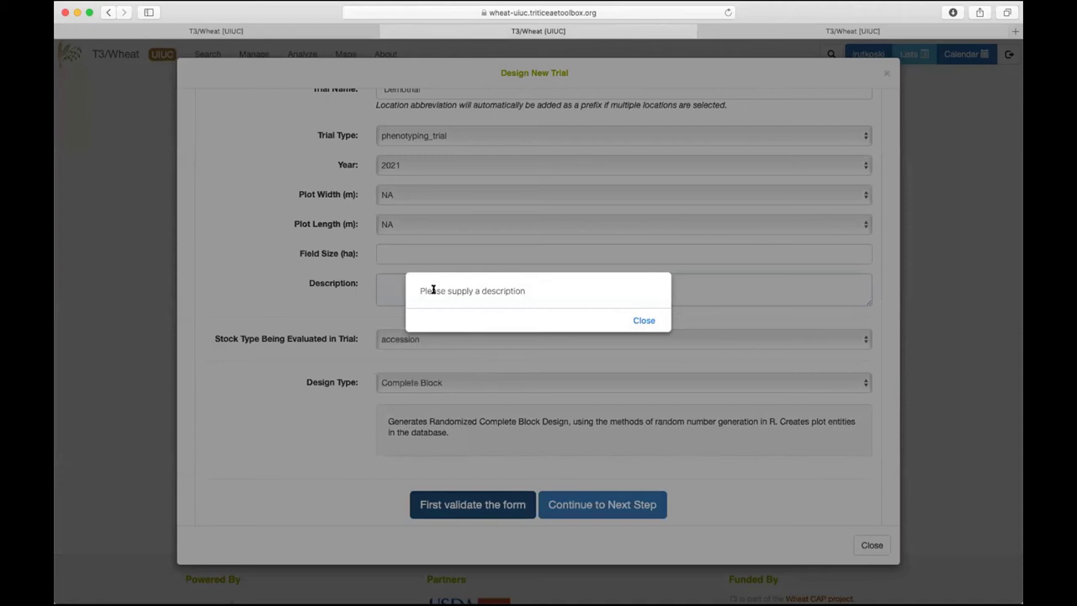
{"action": "left_click", "coordinate": [631, 319]}
{"action": "left_click", "coordinate": [531, 291]}
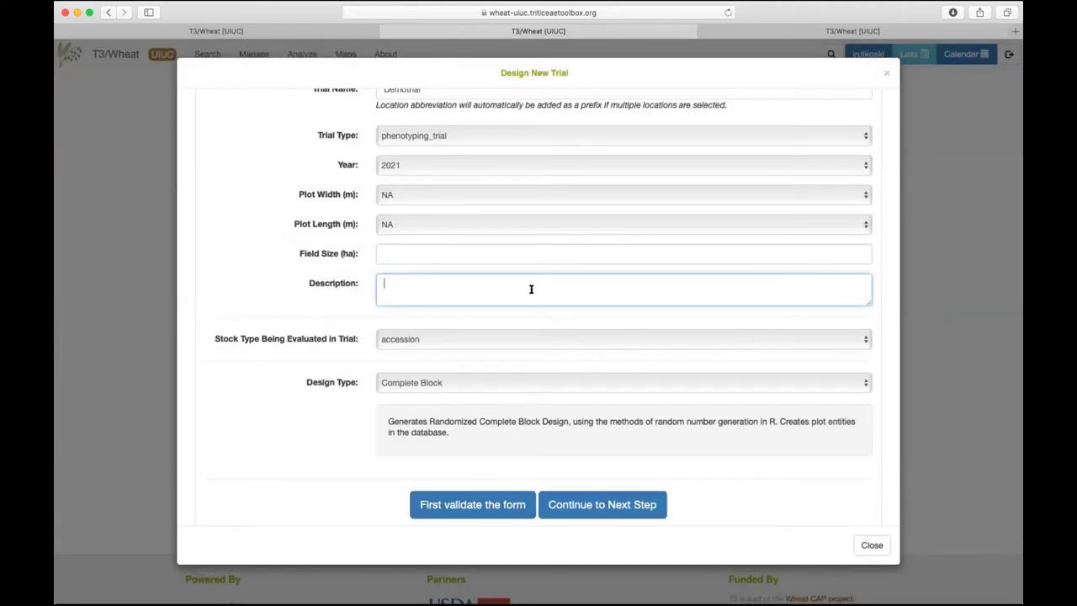
{"action": "type", "text": "Demo trial"}
{"action": "left_click", "coordinate": [602, 504]}
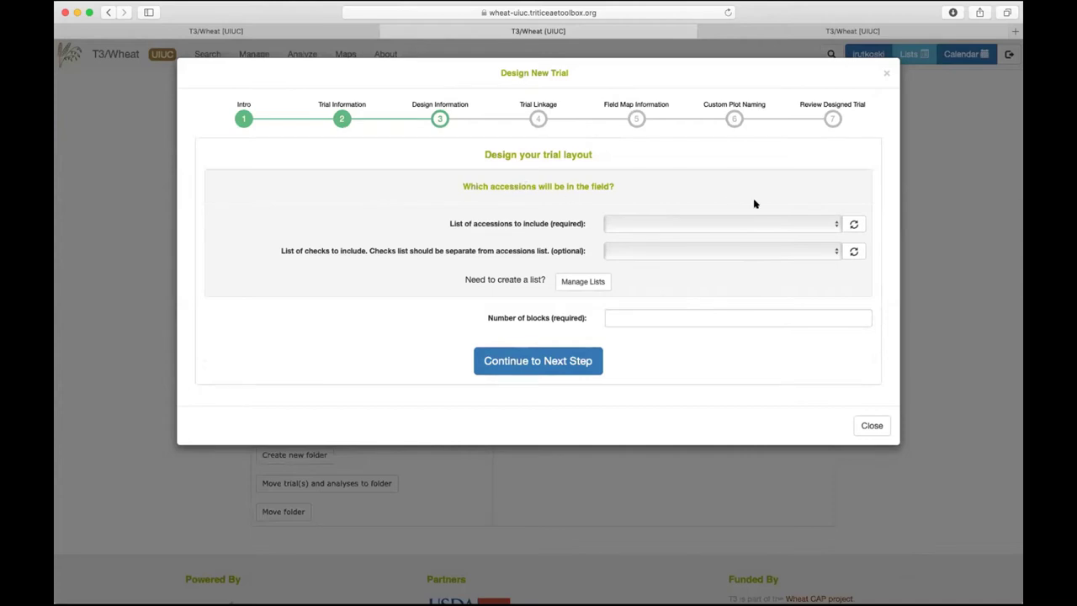
- Use Demo list as the accessions to include, leaving the checks list unset
{"action": "left_click", "coordinate": [822, 225]}
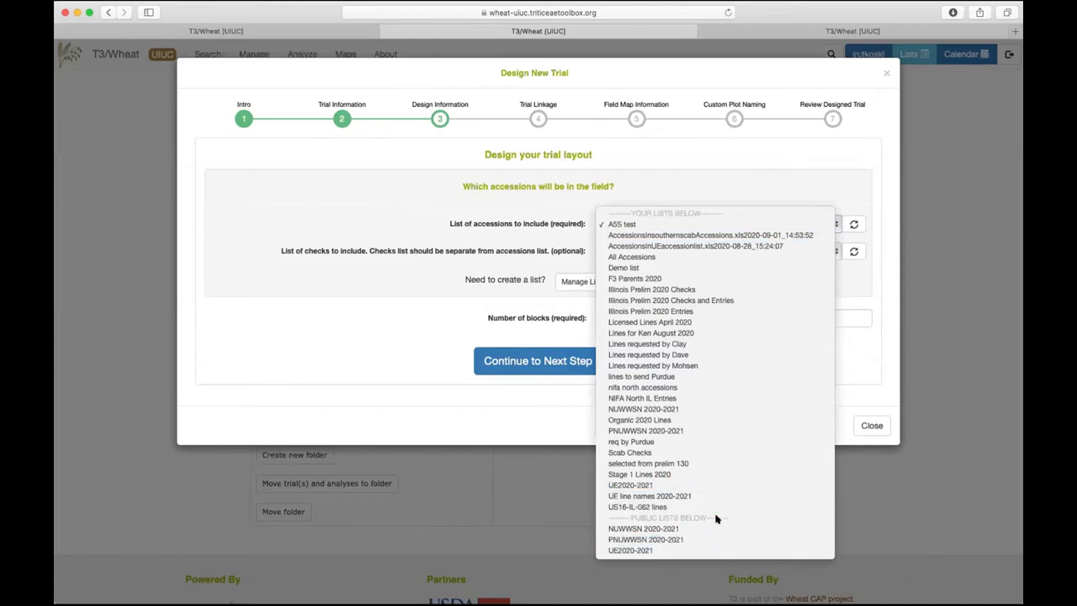
{"action": "left_click", "coordinate": [635, 269]}
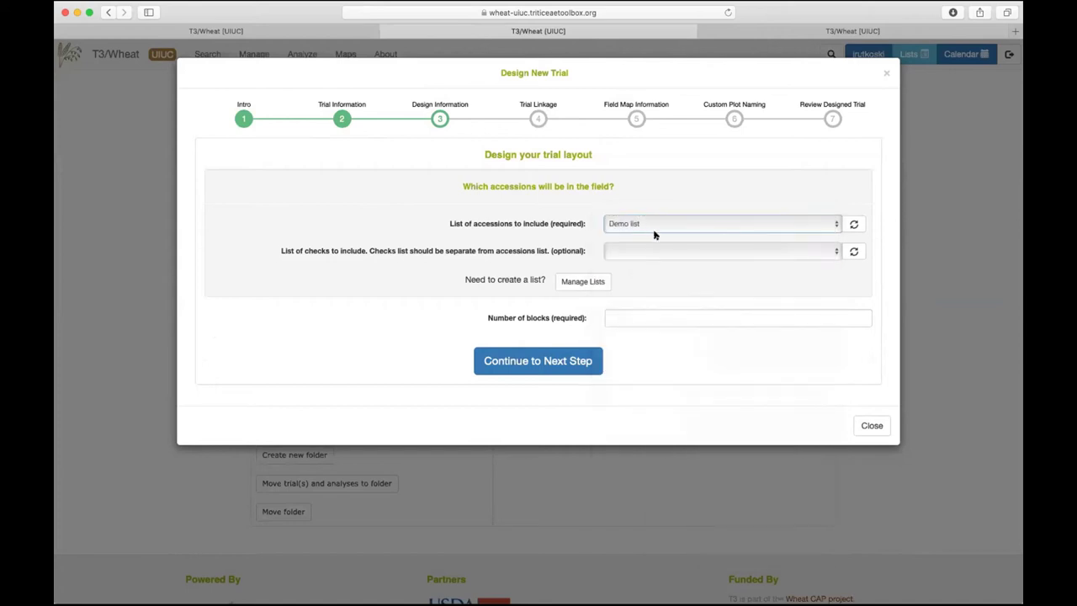
{"action": "left_click", "coordinate": [654, 248]}
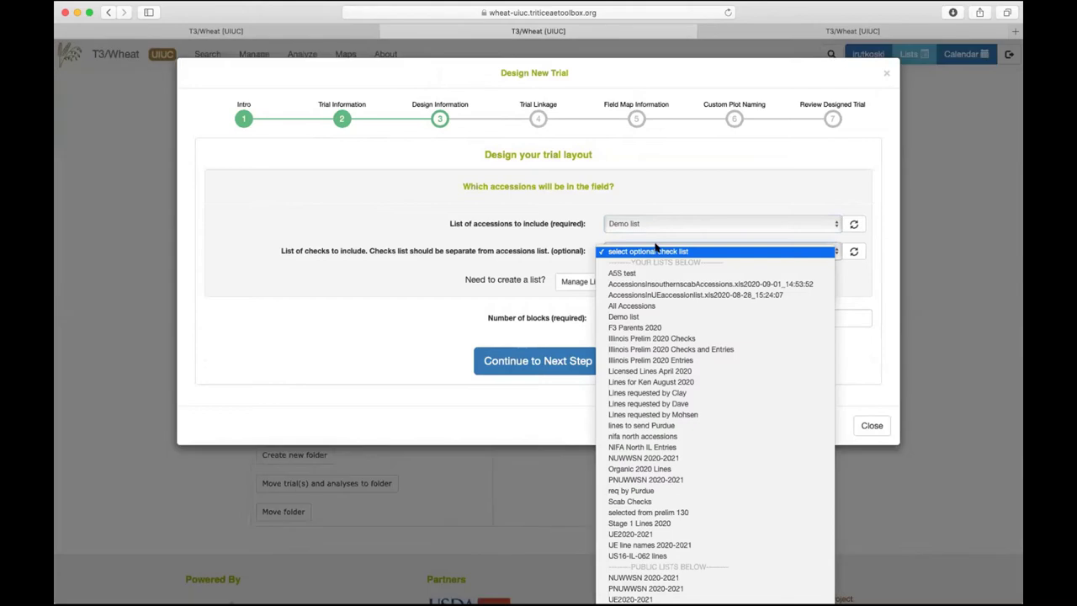
{"action": "left_click", "coordinate": [697, 194]}
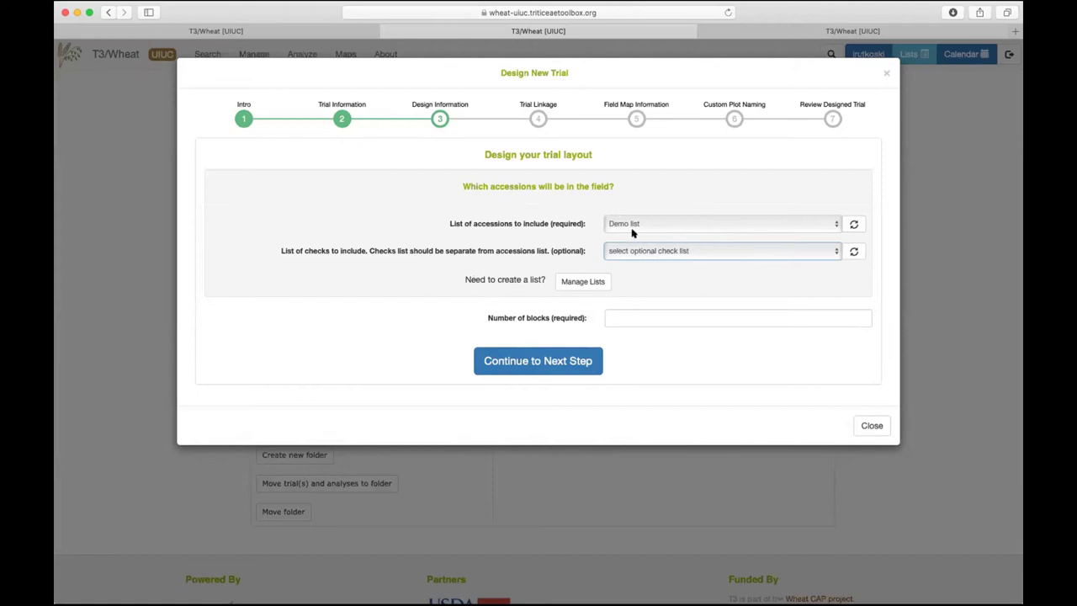
- Create a new saved list named 'Demo list 2', then close the lists window
{"action": "left_click", "coordinate": [576, 282]}
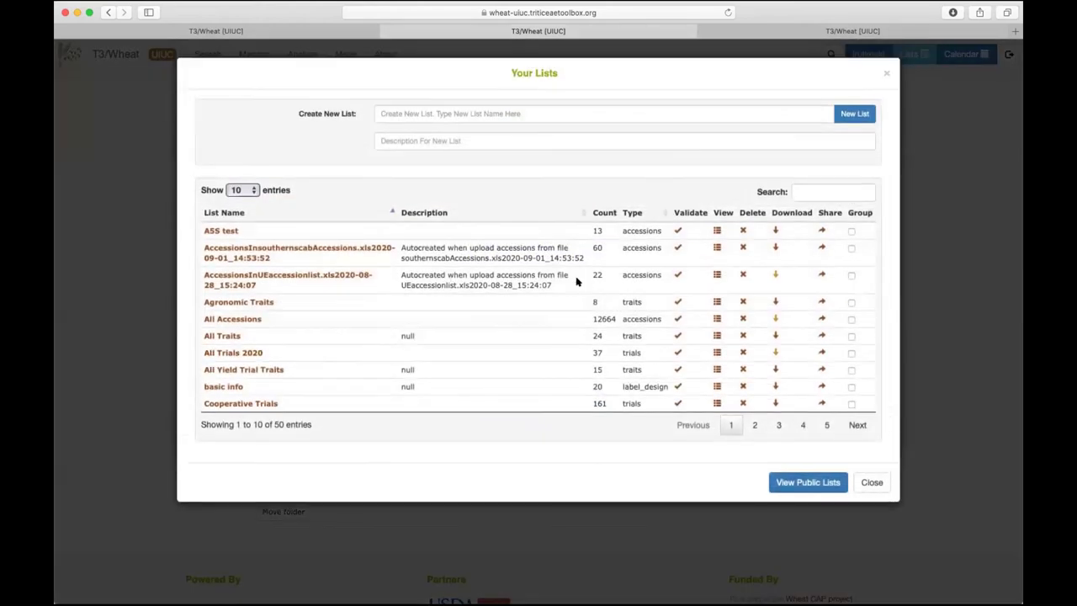
{"action": "left_click", "coordinate": [871, 482]}
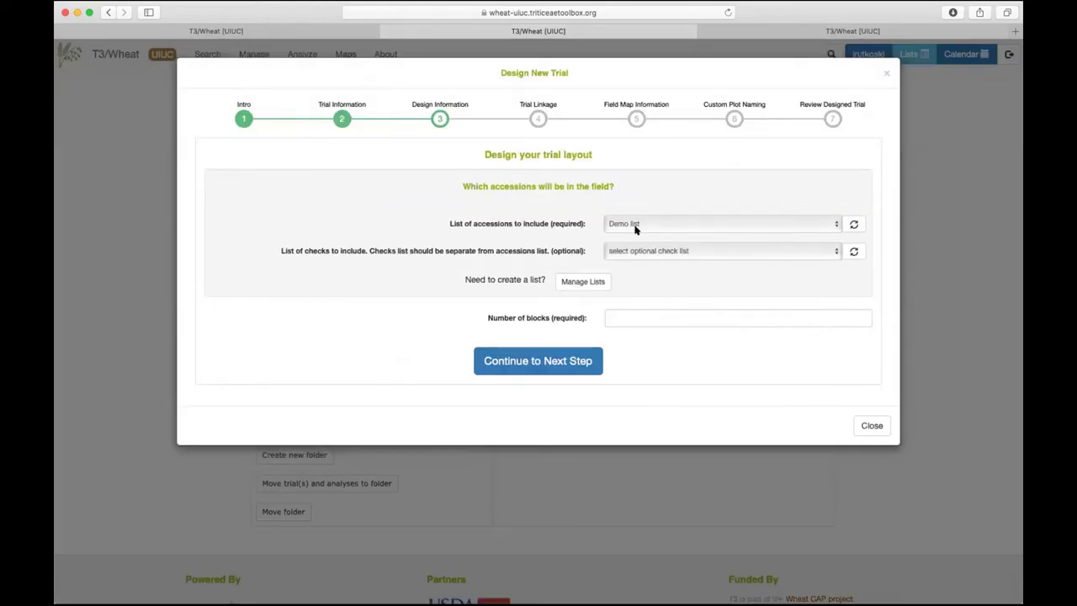
{"action": "left_click", "coordinate": [570, 280]}
{"action": "left_click", "coordinate": [485, 113]}
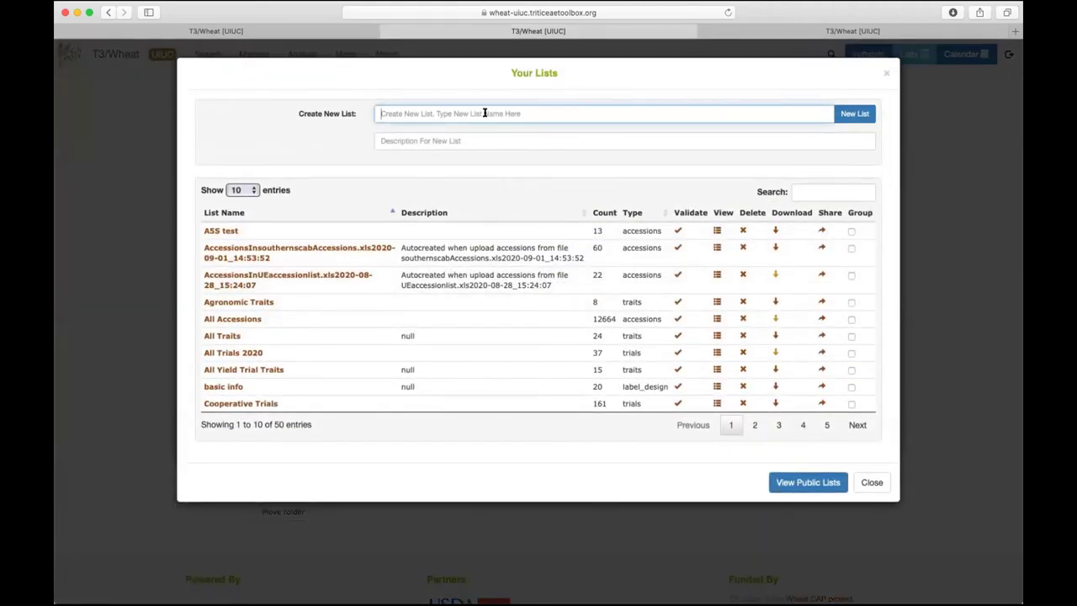
{"action": "type", "text": "Demo l"}
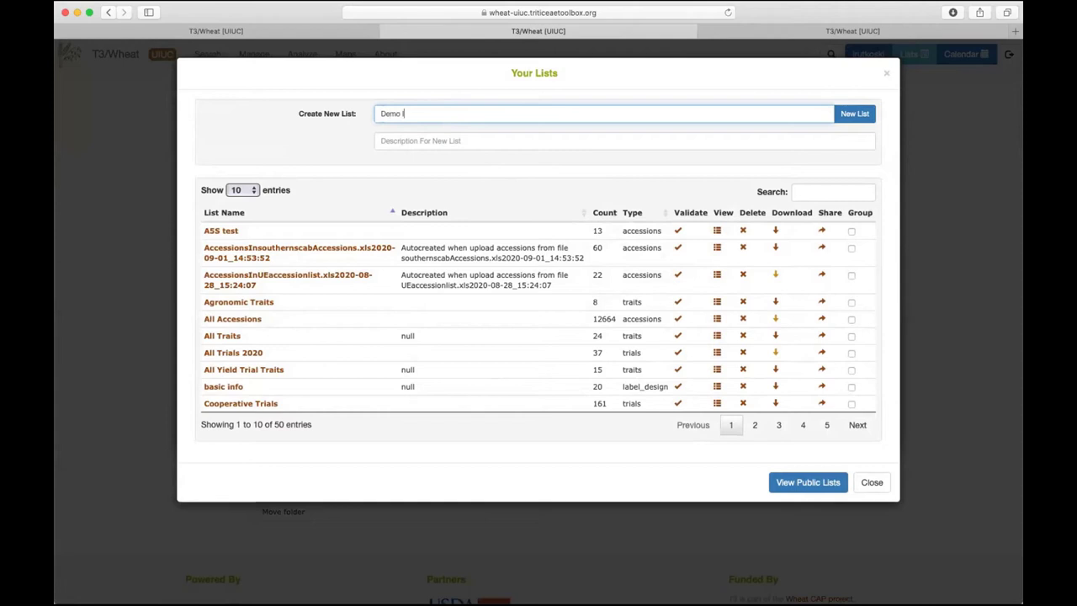
{"action": "type", "text": "ist 2"}
{"action": "left_click", "coordinate": [855, 115]}
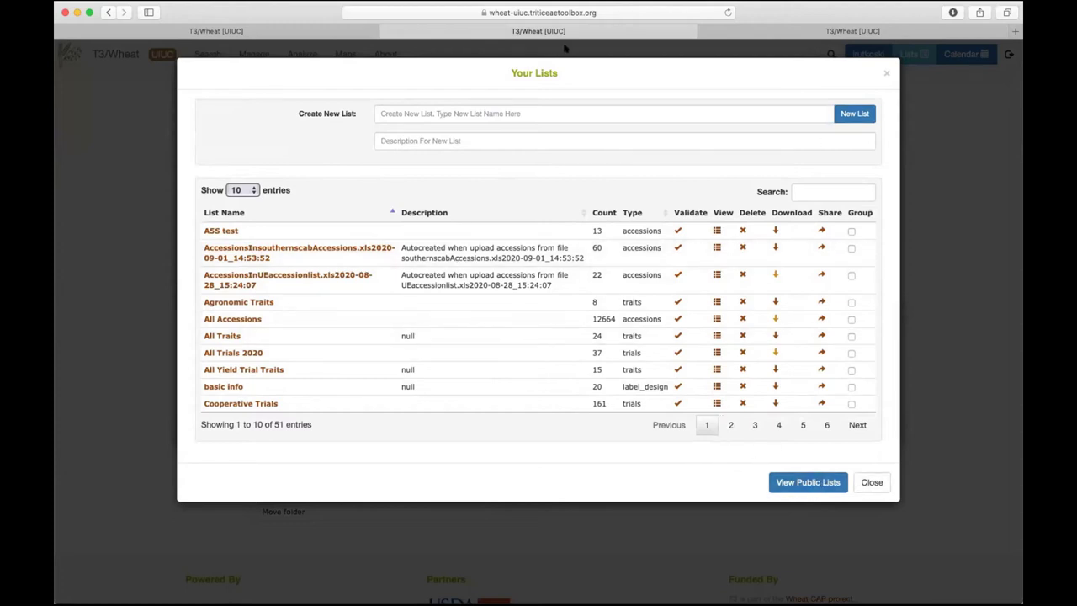
{"action": "left_click", "coordinate": [872, 482]}
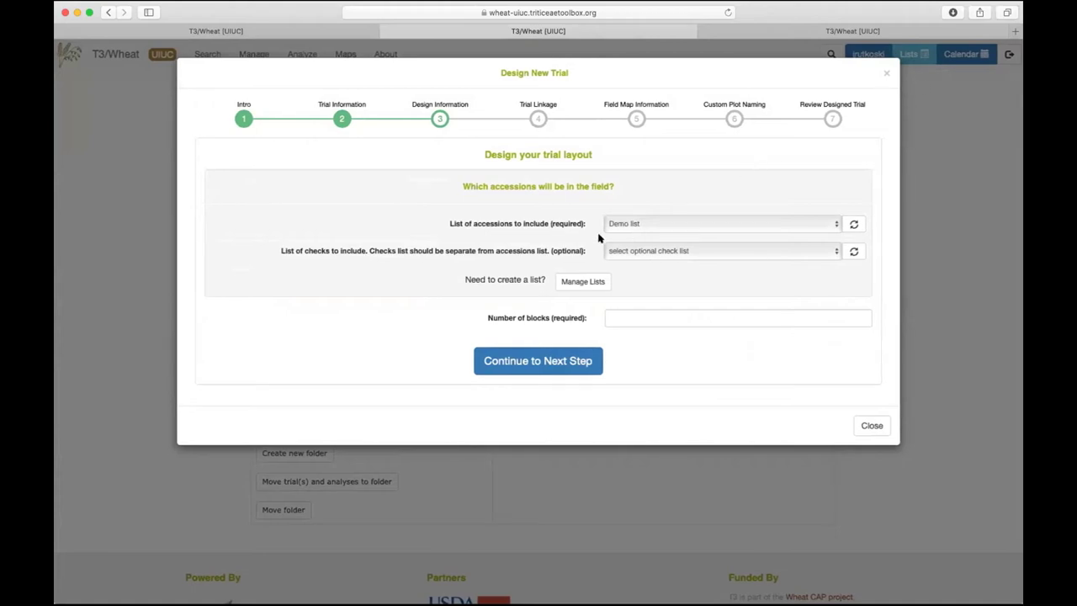
- Open Demo list 2's contents from page 2 of Your Lists
{"action": "left_click", "coordinate": [578, 282]}
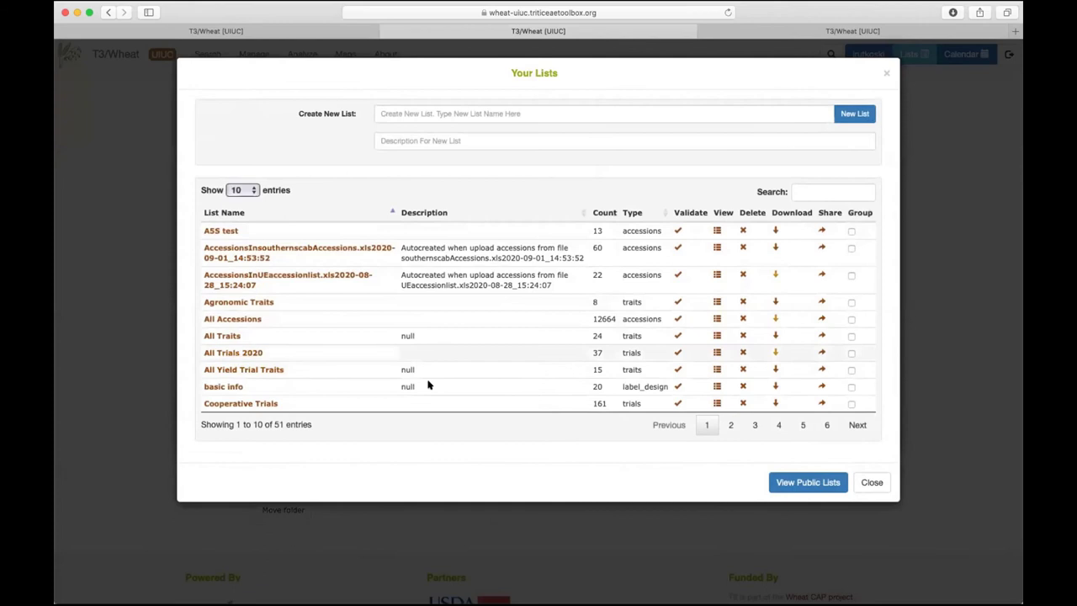
{"action": "left_click", "coordinate": [728, 424]}
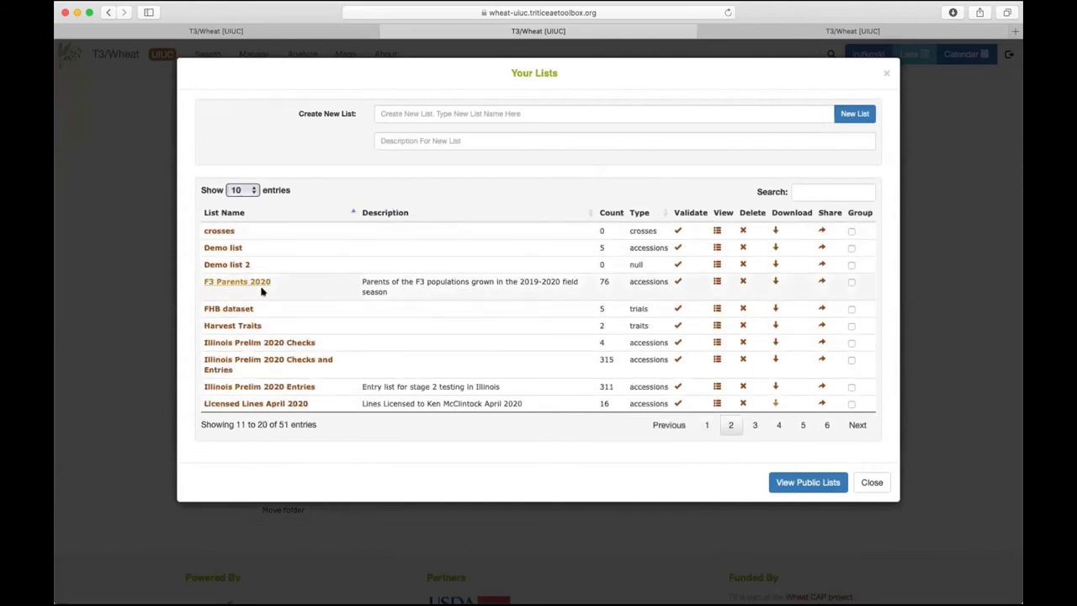
{"action": "left_click", "coordinate": [376, 113]}
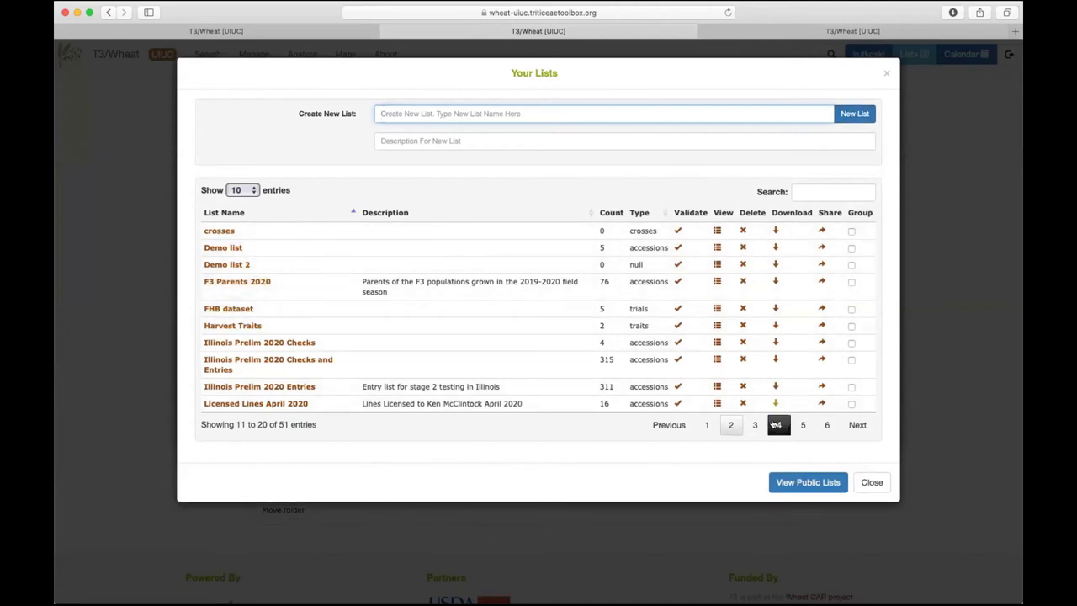
{"action": "left_click", "coordinate": [707, 425]}
{"action": "left_click", "coordinate": [729, 425]}
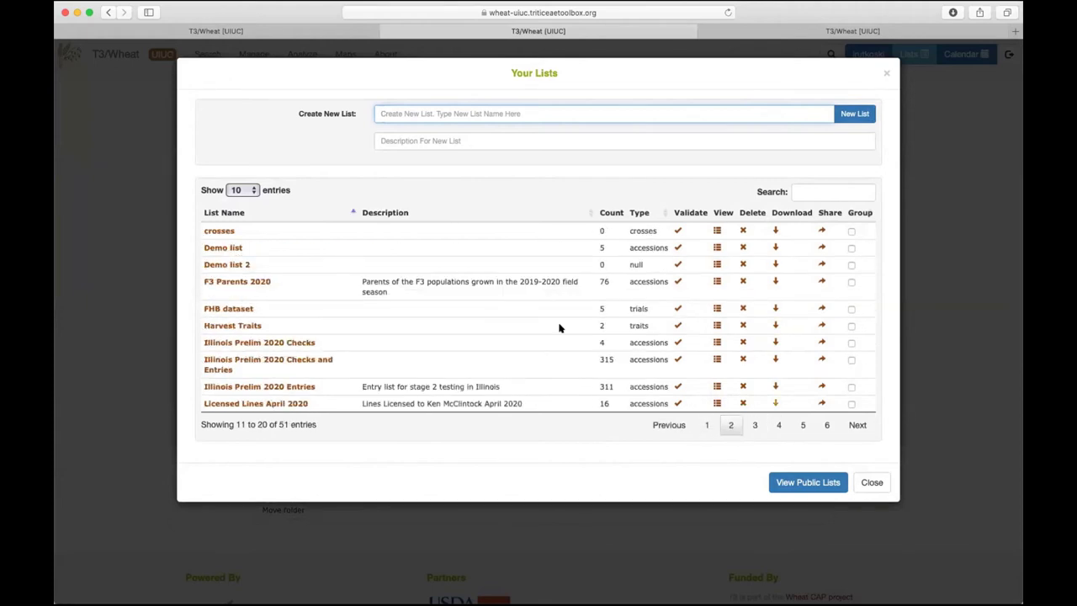
{"action": "left_click", "coordinate": [226, 264]}
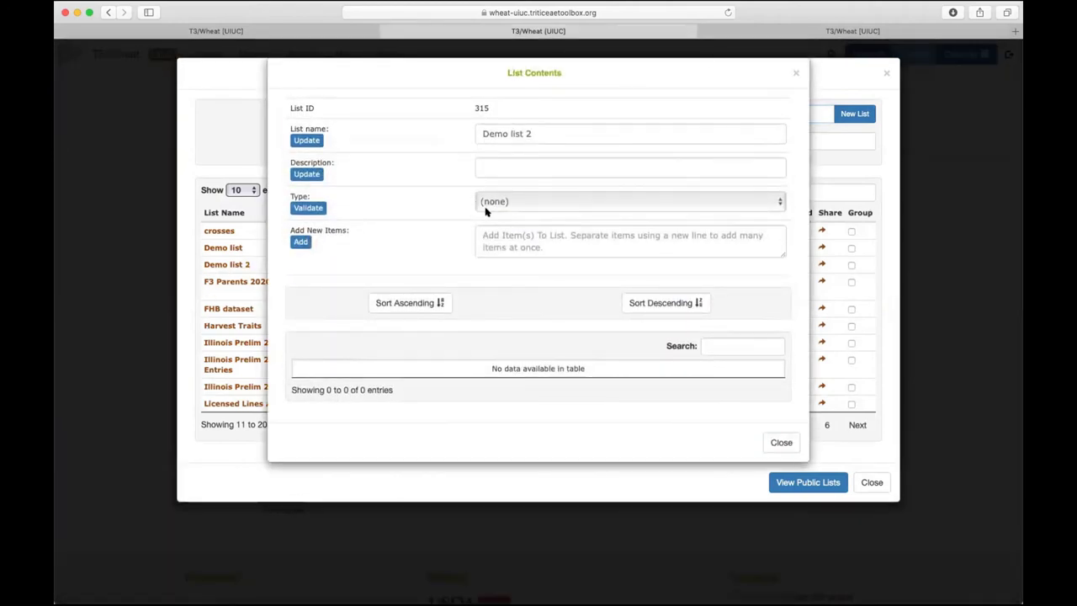
- Add the items Clark, 07-4415, Bess and Truman to Demo list 2
{"action": "left_click", "coordinate": [492, 235]}
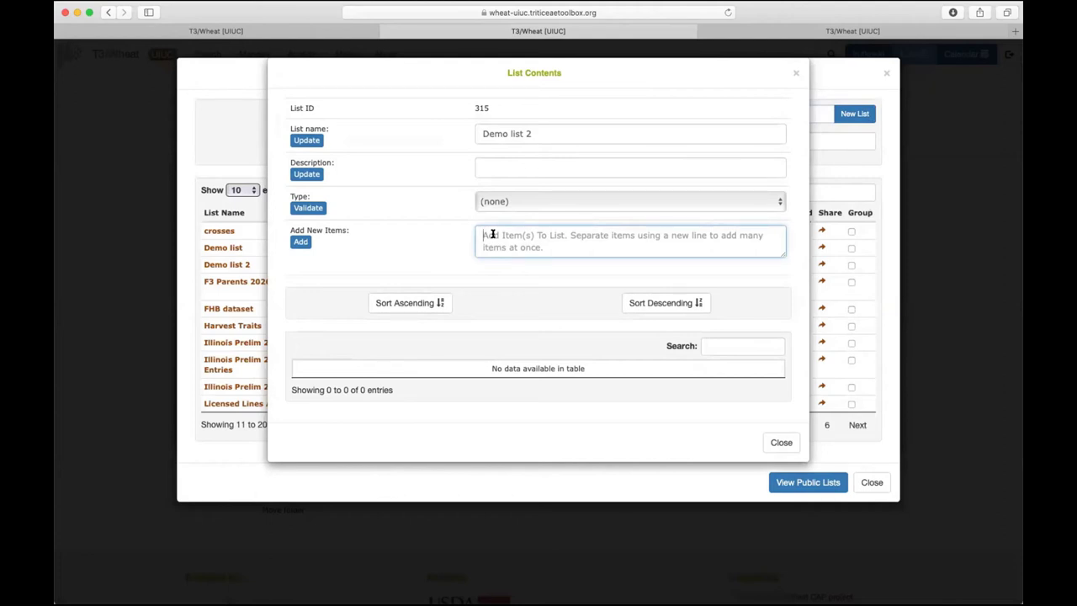
{"action": "type", "text": "Clark"}
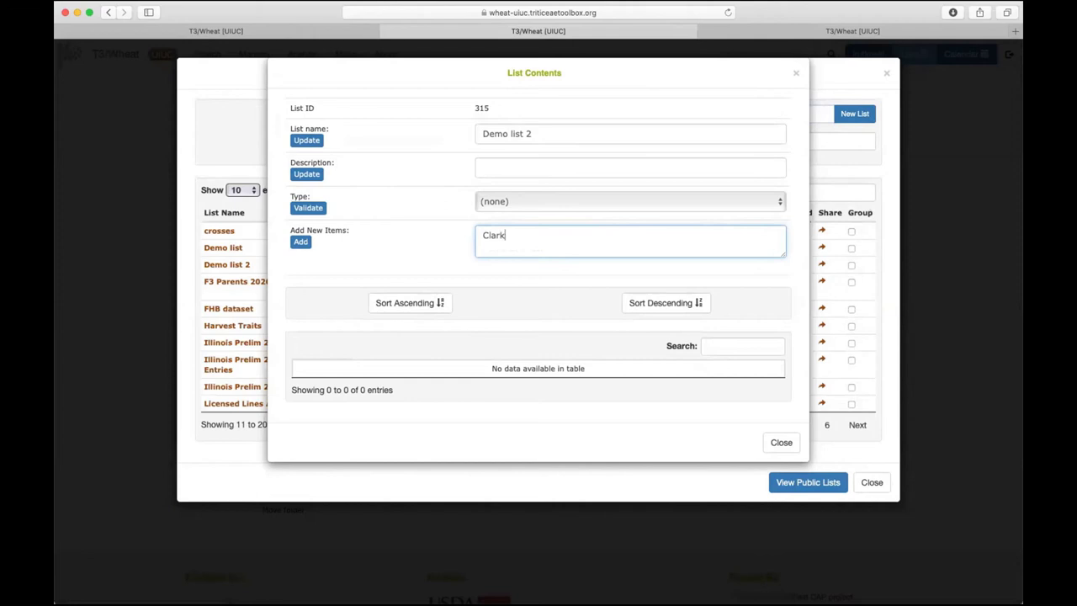
{"action": "type", "text": "07-"}
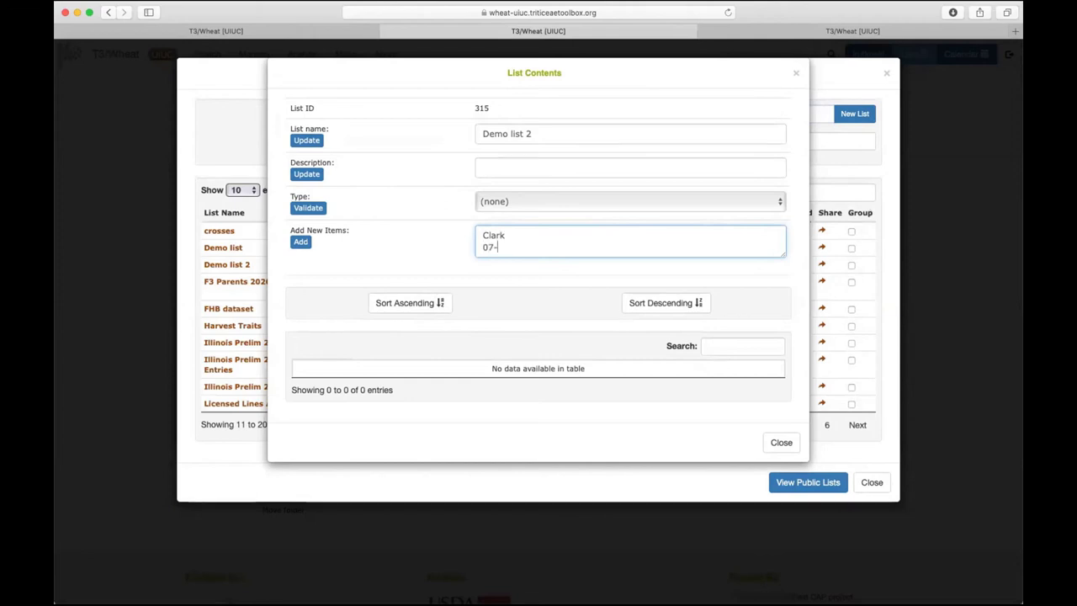
{"action": "type", "text": "4415"}
{"action": "key", "text": "Return"}
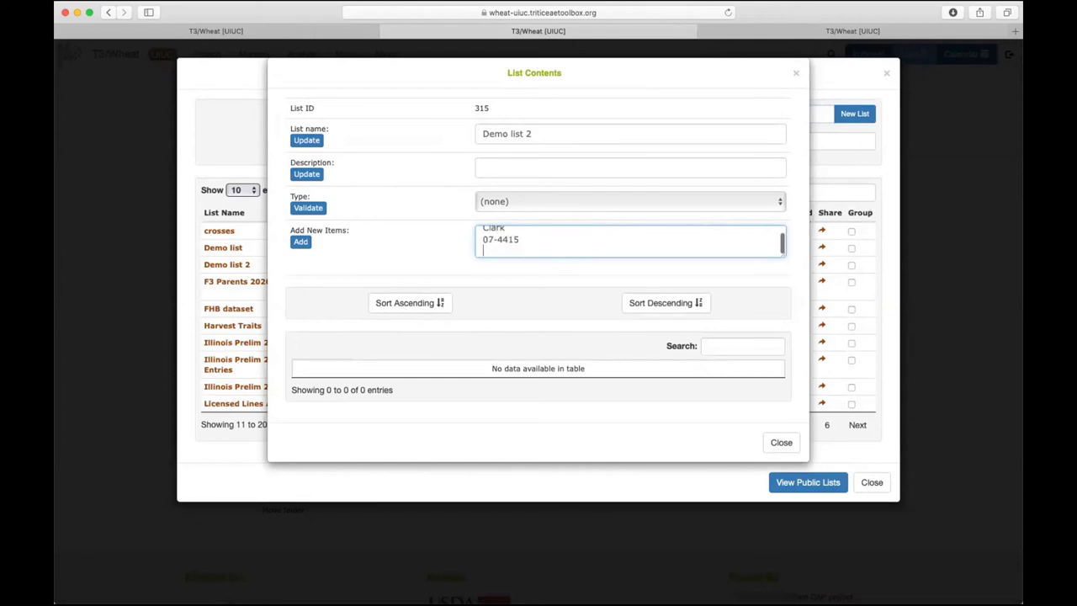
{"action": "type", "text": "Bess"}
{"action": "key", "text": "Return"}
{"action": "type", "text": "Truman"}
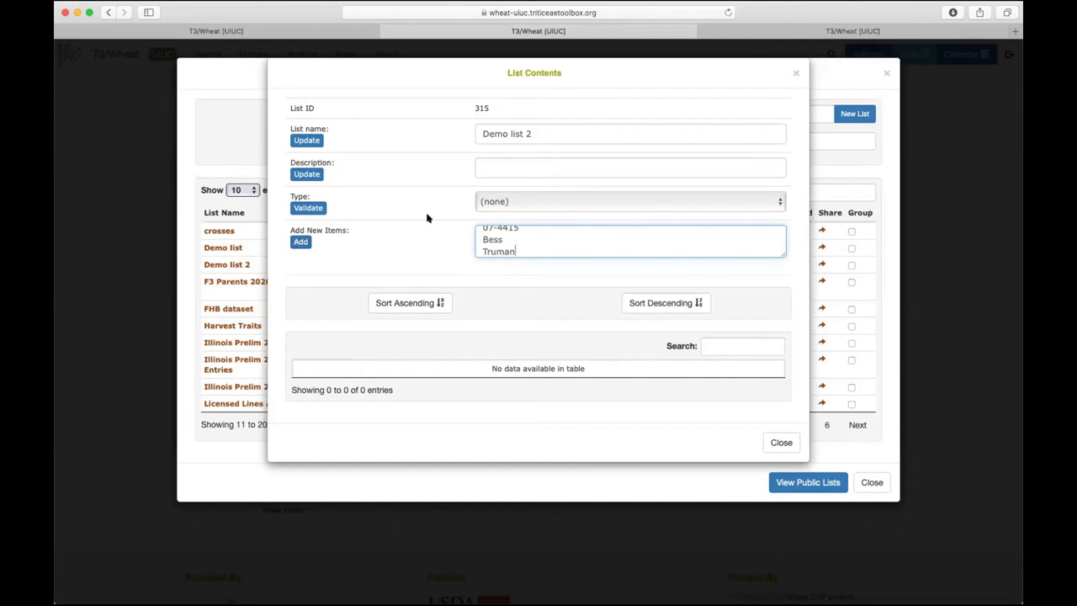
{"action": "left_click", "coordinate": [301, 242]}
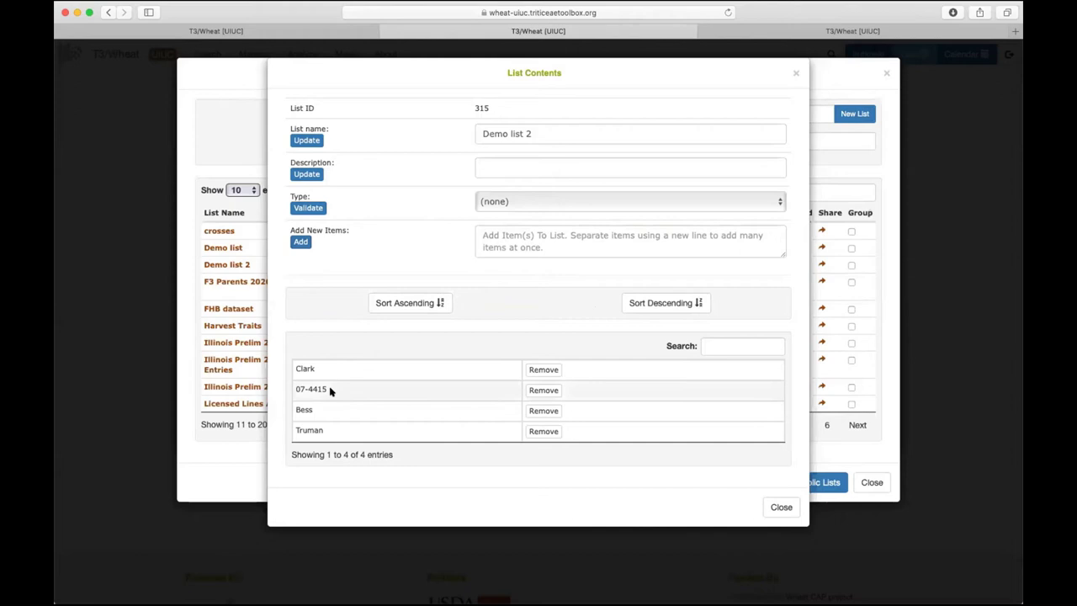
{"action": "left_click", "coordinate": [485, 239]}
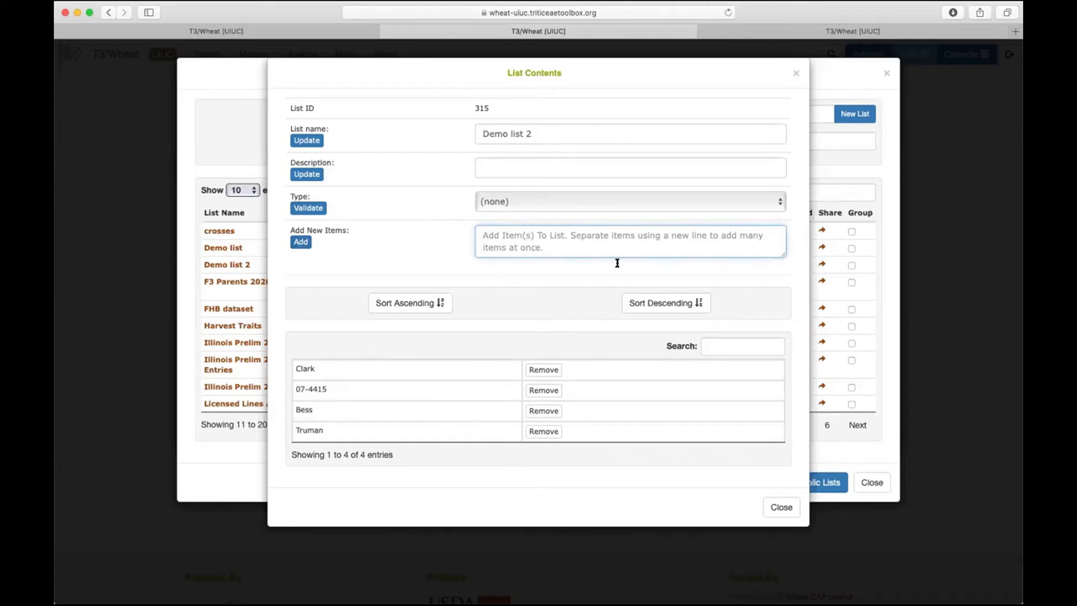
- Set Demo list 2's type to accessions and confirm the list passes validation
{"action": "left_click", "coordinate": [541, 204]}
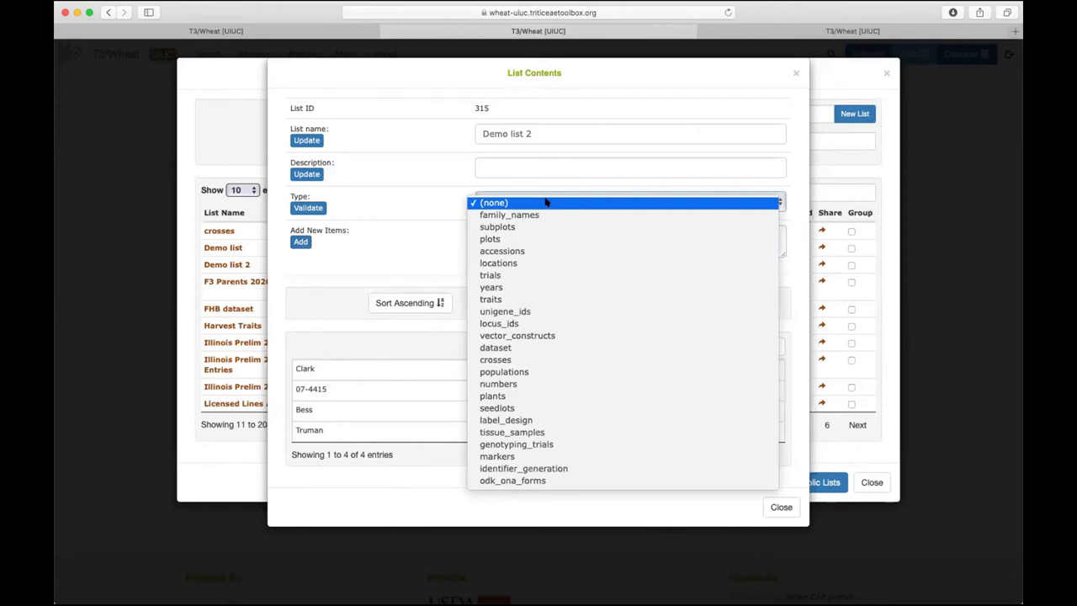
{"action": "left_click", "coordinate": [655, 257]}
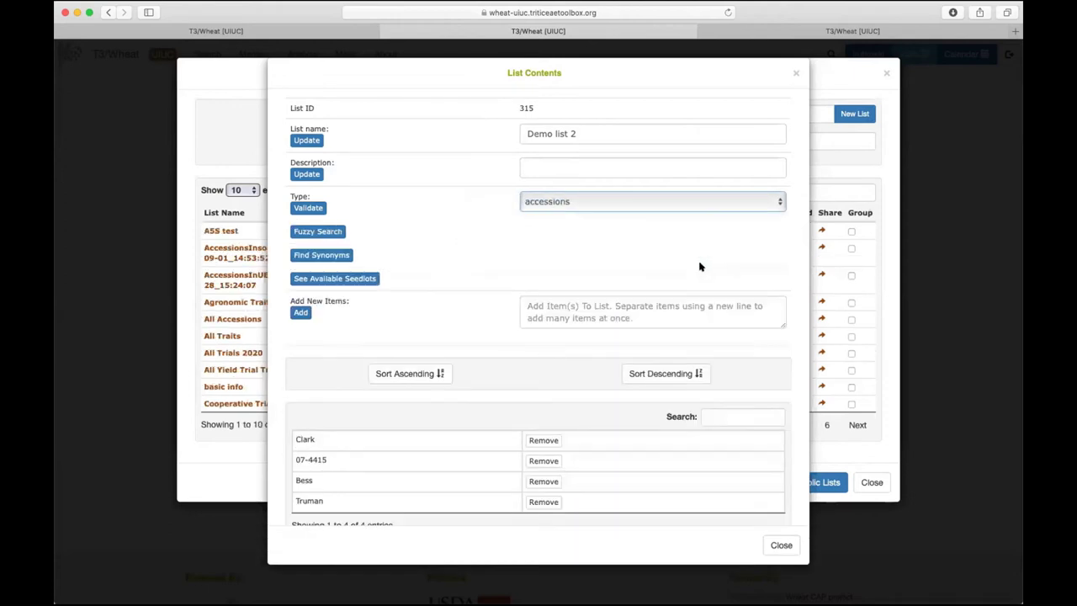
{"action": "left_click", "coordinate": [304, 211]}
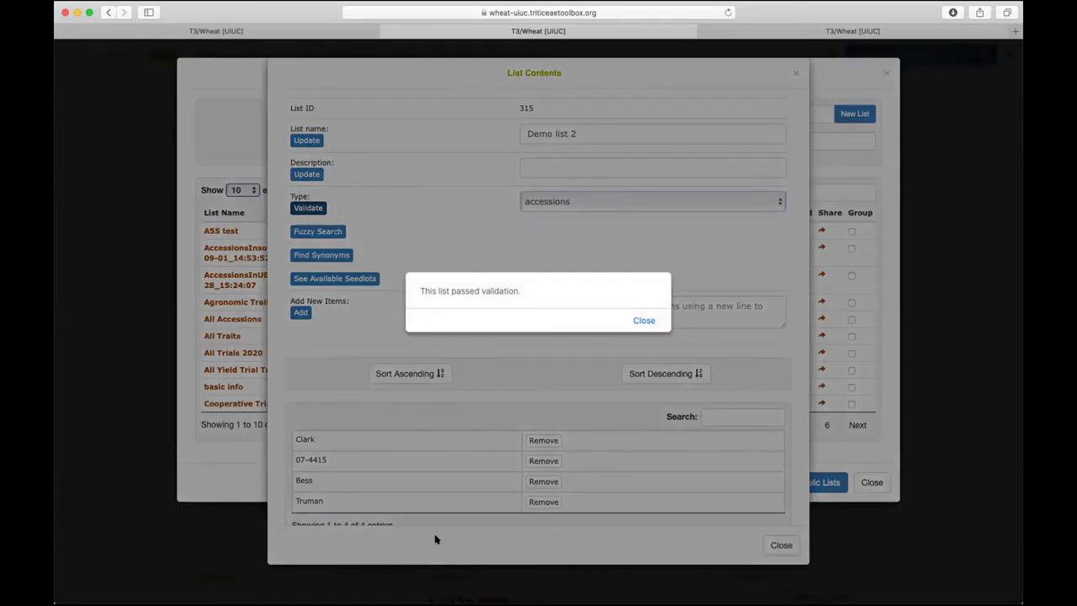
{"action": "left_click", "coordinate": [644, 320]}
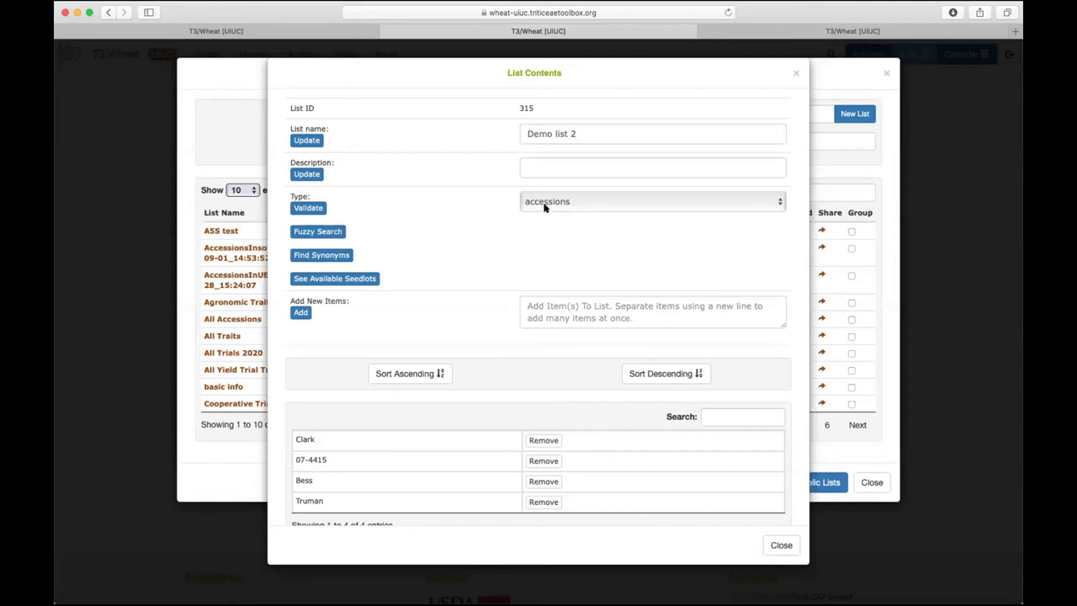
- Add 'Test' as a fifth item to Demo list 2 and revalidate, which flags it as missing
{"action": "left_click", "coordinate": [561, 305]}
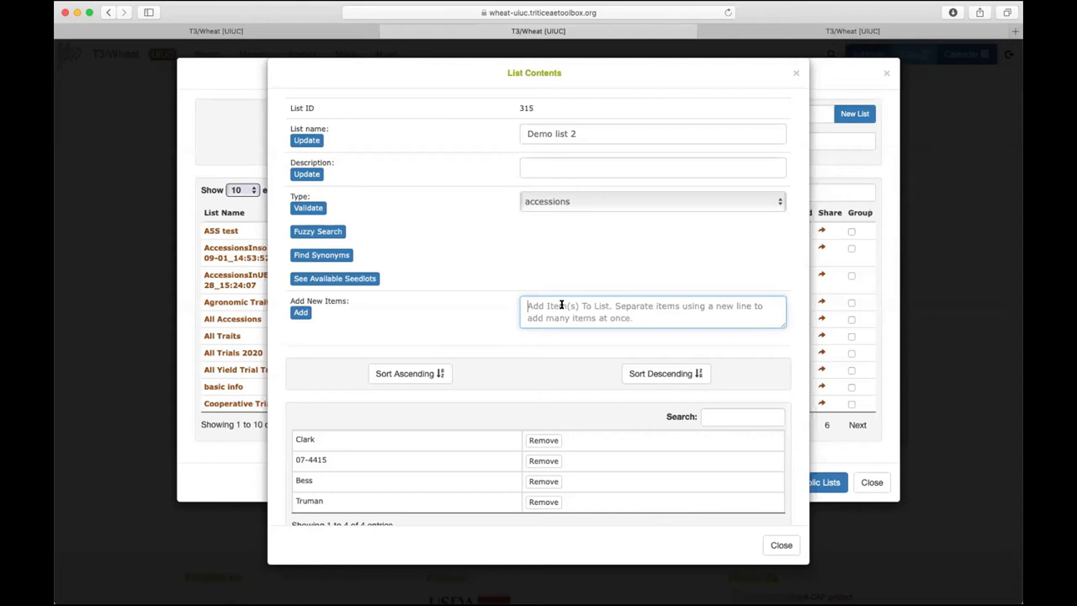
{"action": "type", "text": "Test"}
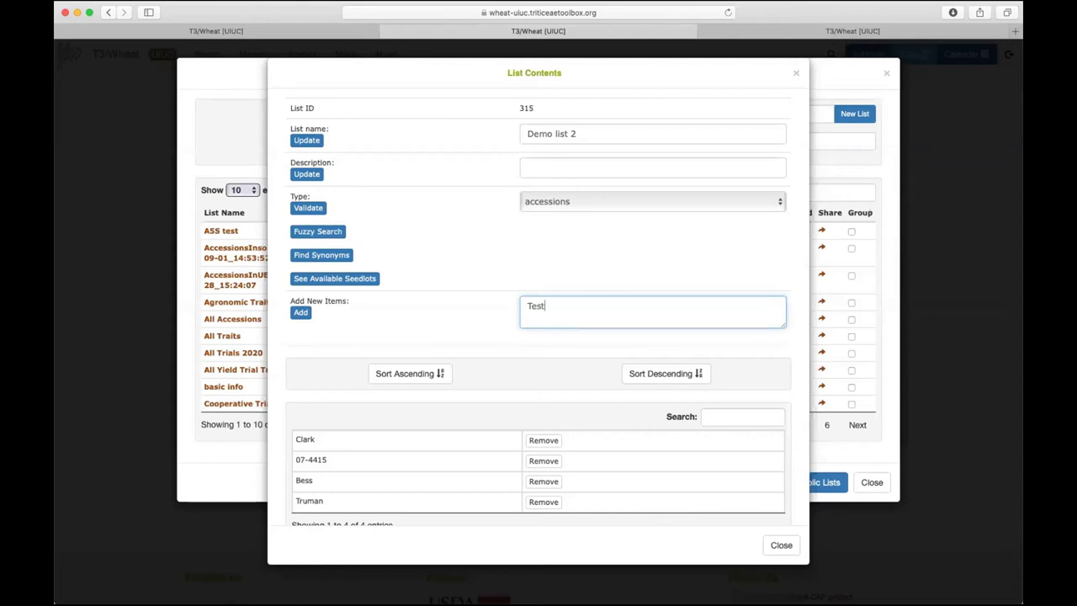
{"action": "left_click", "coordinate": [301, 312]}
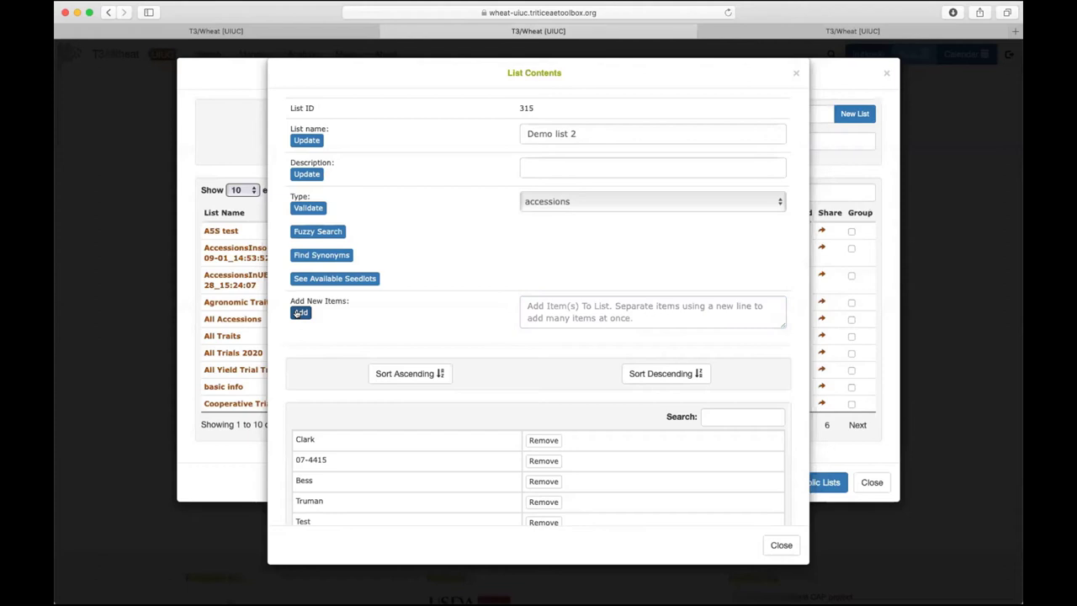
{"action": "left_click", "coordinate": [307, 208]}
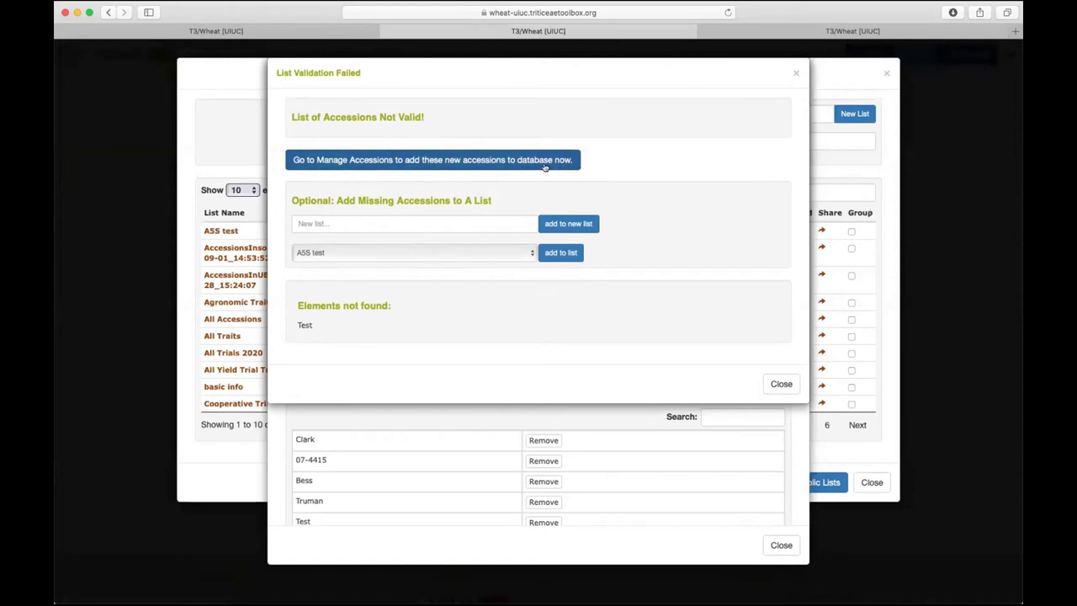
{"action": "left_click", "coordinate": [449, 162]}
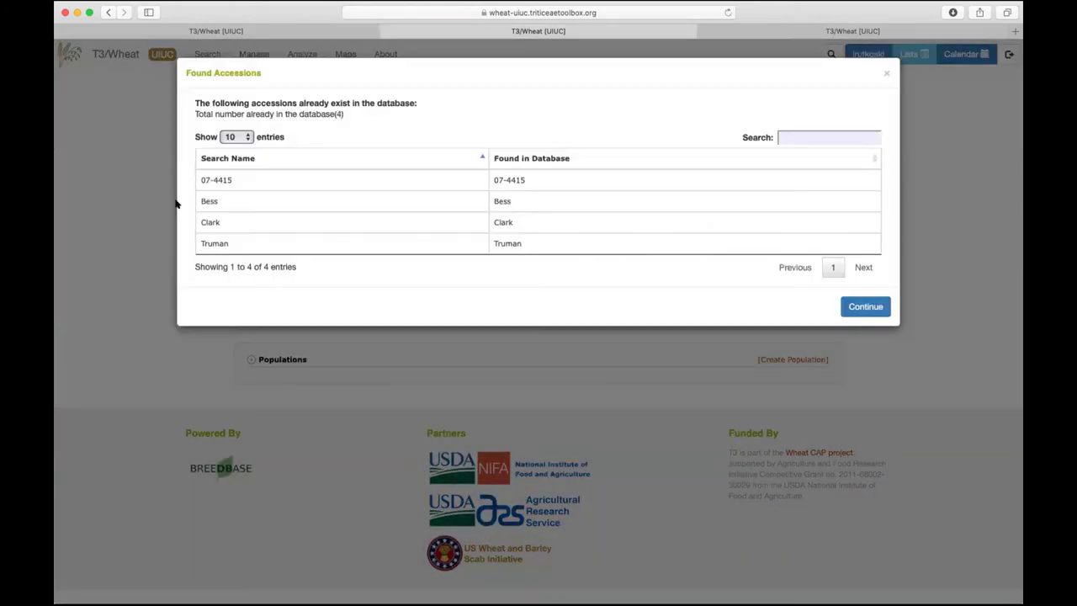
- Preview the Test accession to be added, then close without adding it
{"action": "left_click", "coordinate": [860, 307]}
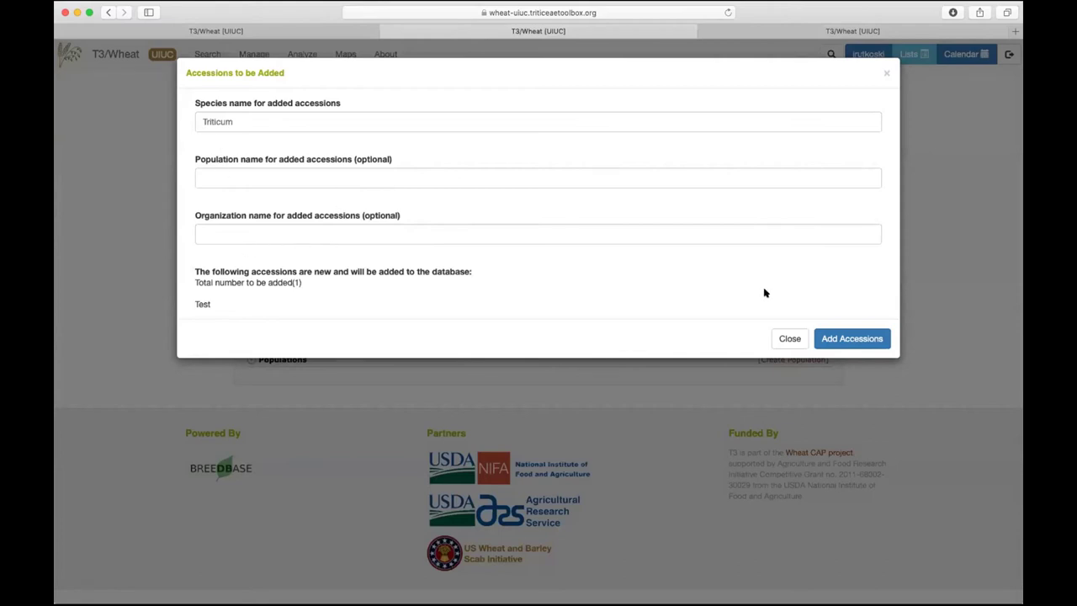
{"action": "left_click", "coordinate": [790, 339]}
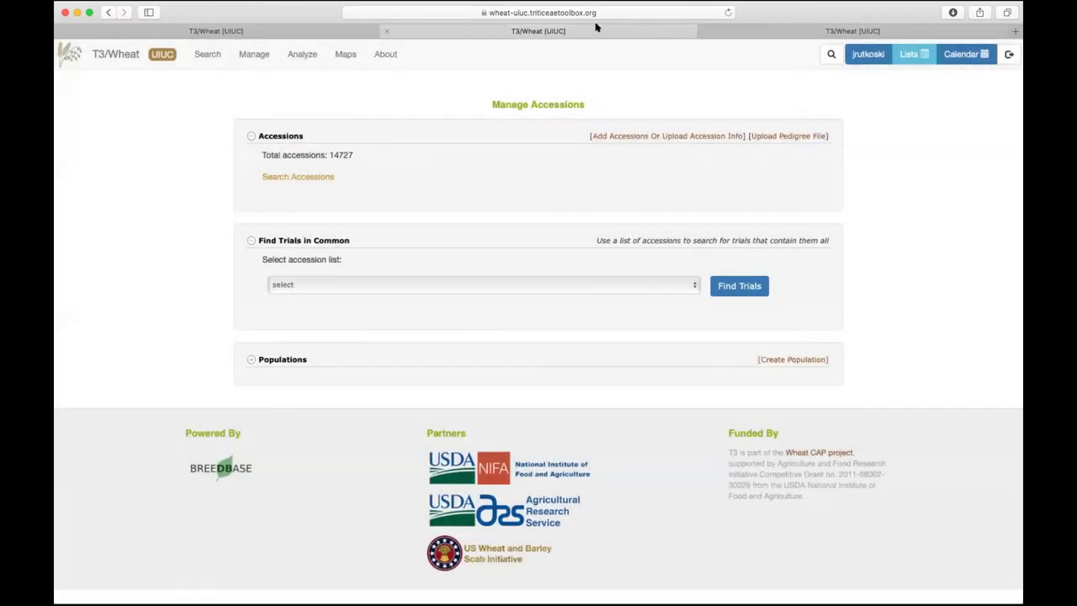
{"action": "left_click", "coordinate": [764, 37]}
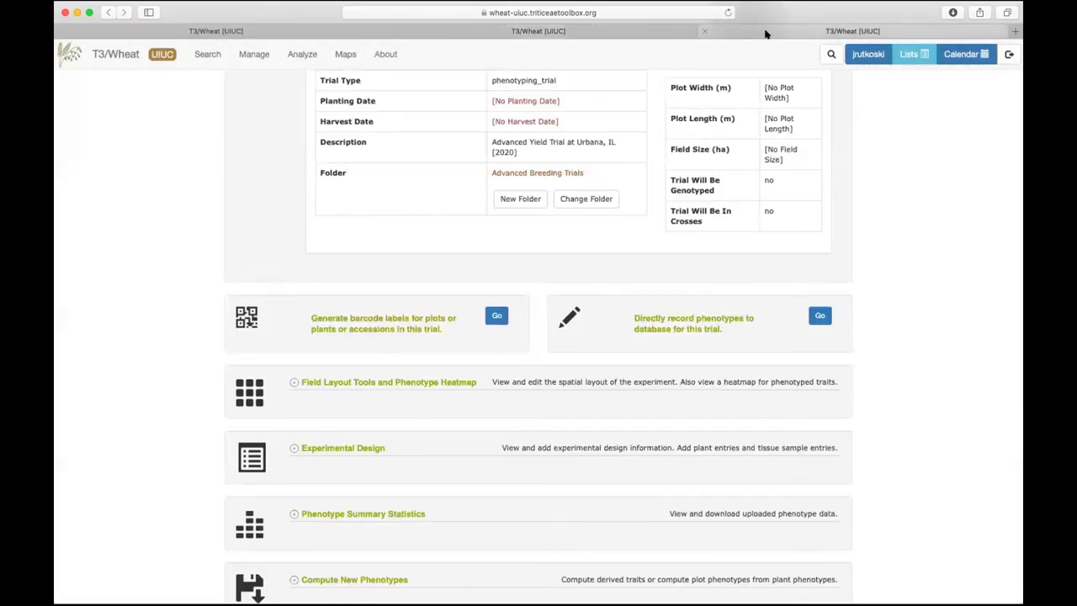
- Go to Manage > Field Trials and start designing a new trial
{"action": "left_click", "coordinate": [616, 36]}
{"action": "left_click", "coordinate": [225, 54]}
{"action": "left_click", "coordinate": [254, 54]}
{"action": "left_click", "coordinate": [260, 129]}
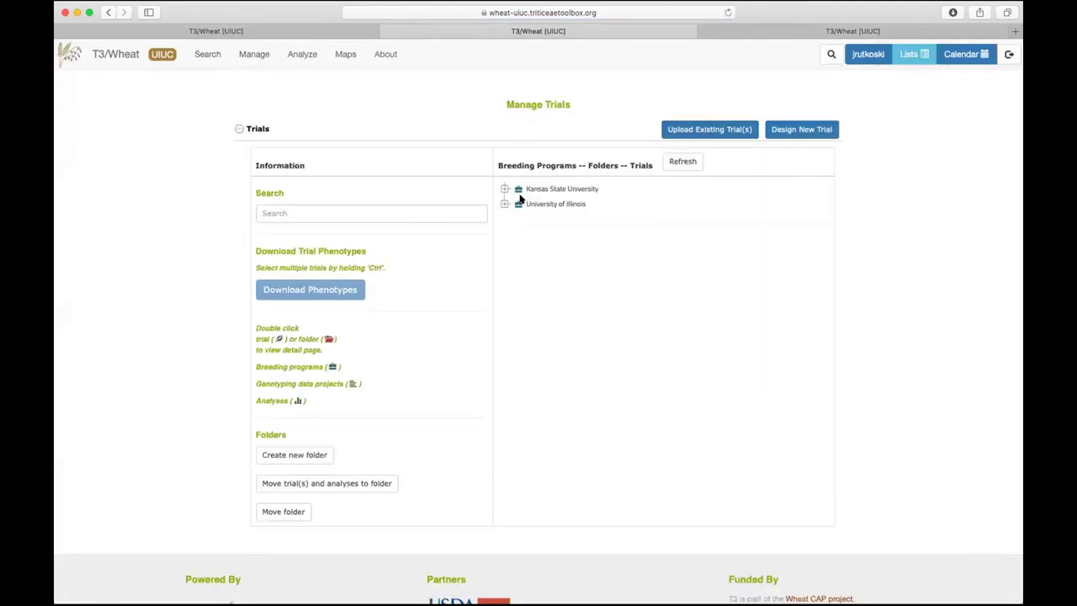
{"action": "left_click", "coordinate": [789, 129]}
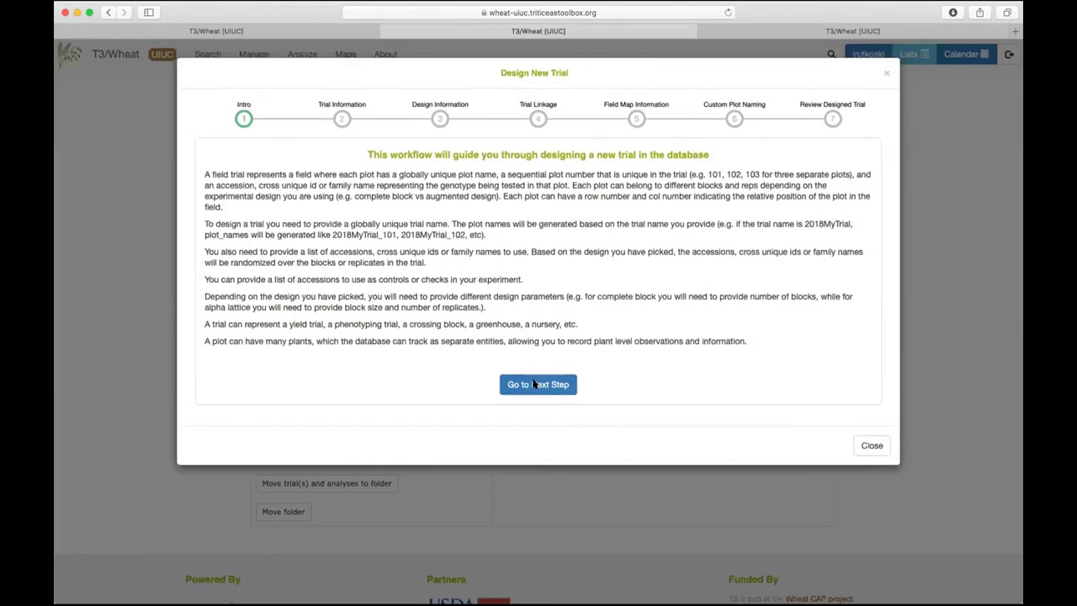
{"action": "left_click", "coordinate": [533, 384]}
- Set location Urbana, IL, name Demotrial, type phenotyping_trial and year 2021
{"action": "scroll", "coordinate": [452, 227], "scroll_direction": "down", "scroll_amount": 5}
{"action": "scroll", "coordinate": [396, 220], "scroll_direction": "down", "scroll_amount": 1}
{"action": "left_click", "coordinate": [411, 228]}
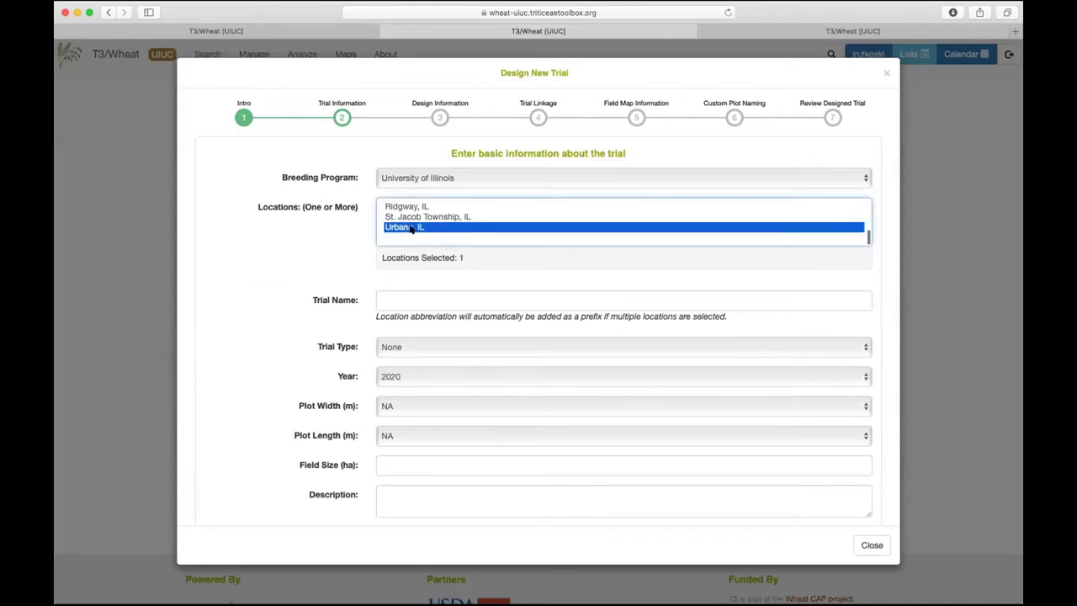
{"action": "left_click", "coordinate": [421, 296]}
{"action": "type", "text": "Demotrial"}
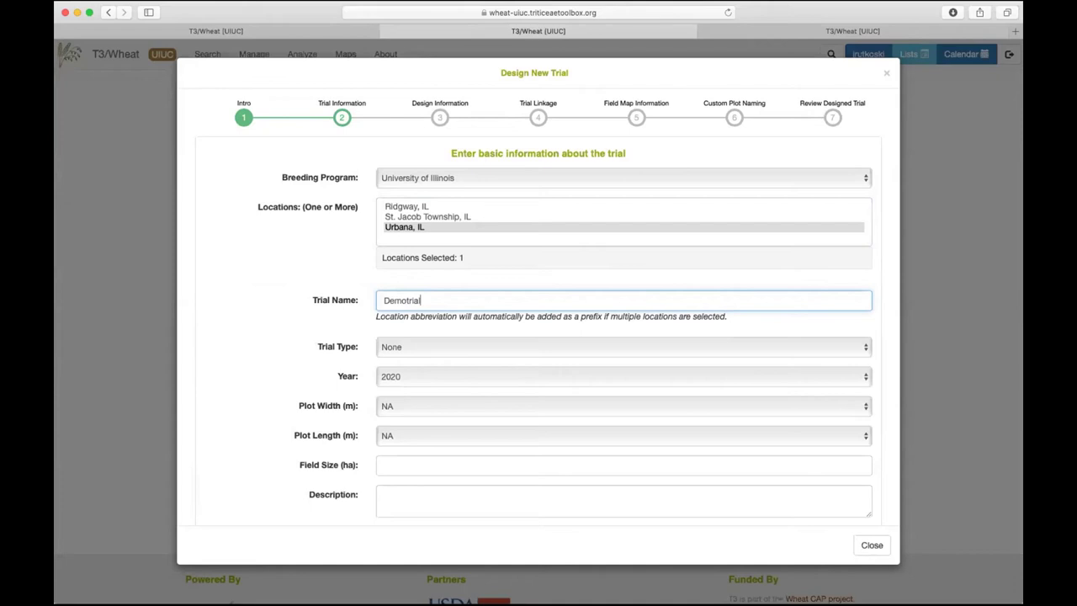
{"action": "left_click", "coordinate": [416, 345]}
{"action": "left_click", "coordinate": [393, 377]}
{"action": "left_click", "coordinate": [393, 378]}
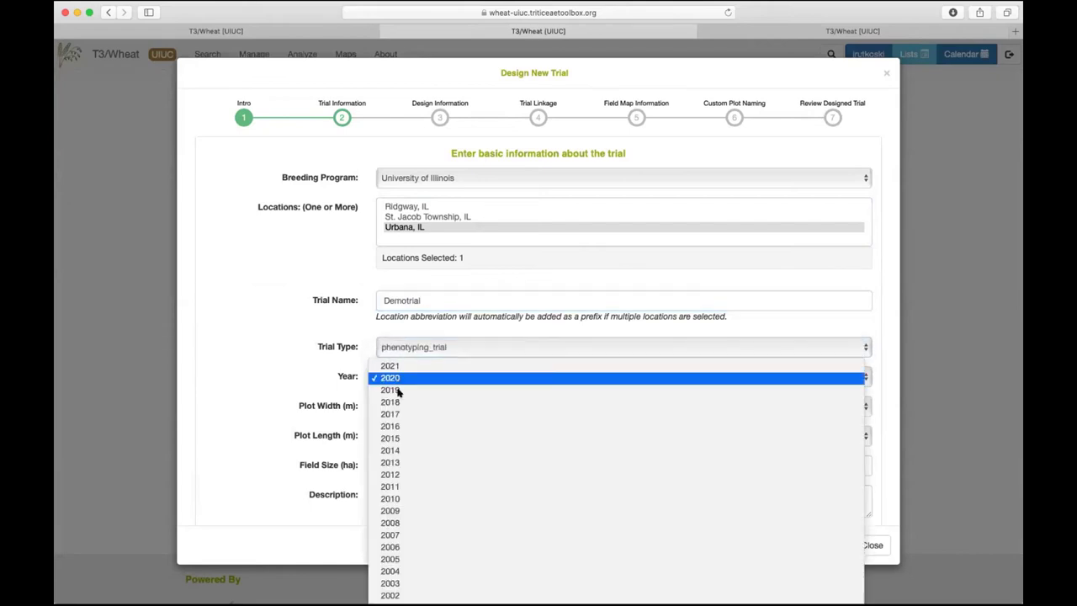
{"action": "left_click", "coordinate": [396, 363]}
- Add description 'demo', accession stock type and Complete Block design, then validate the form
{"action": "scroll", "coordinate": [497, 391], "scroll_direction": "down", "scroll_amount": 3}
{"action": "left_click", "coordinate": [426, 411]}
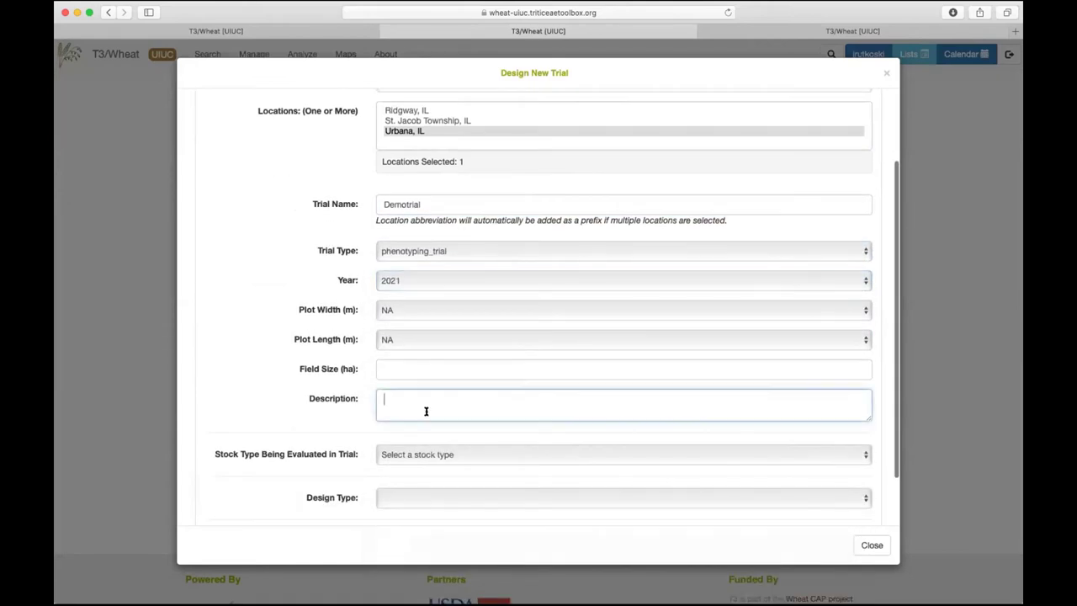
{"action": "type", "text": "dem"}
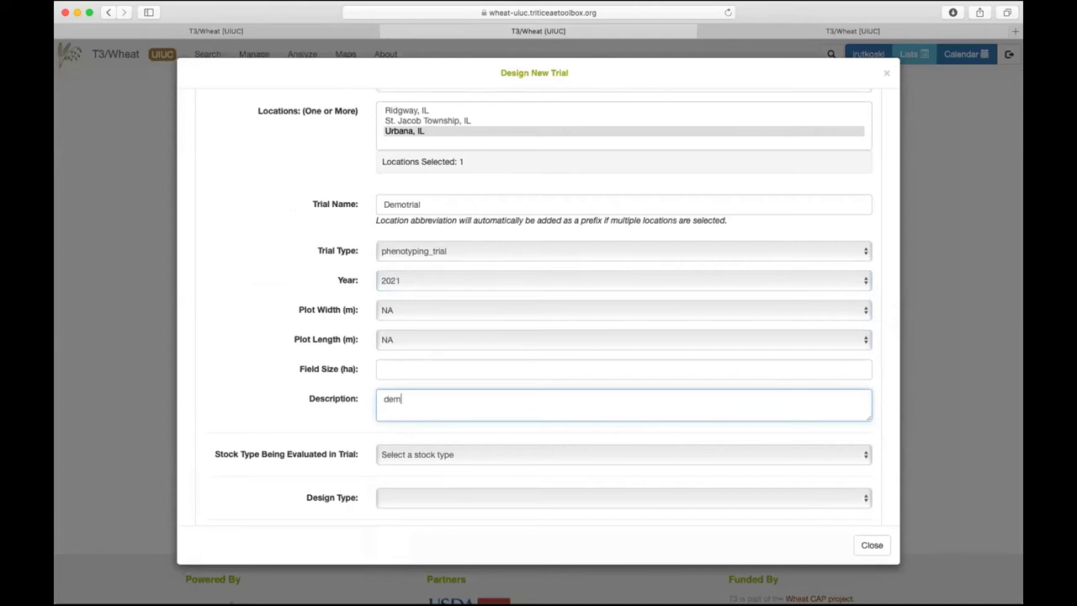
{"action": "scroll", "coordinate": [528, 403], "scroll_direction": "down", "scroll_amount": 2}
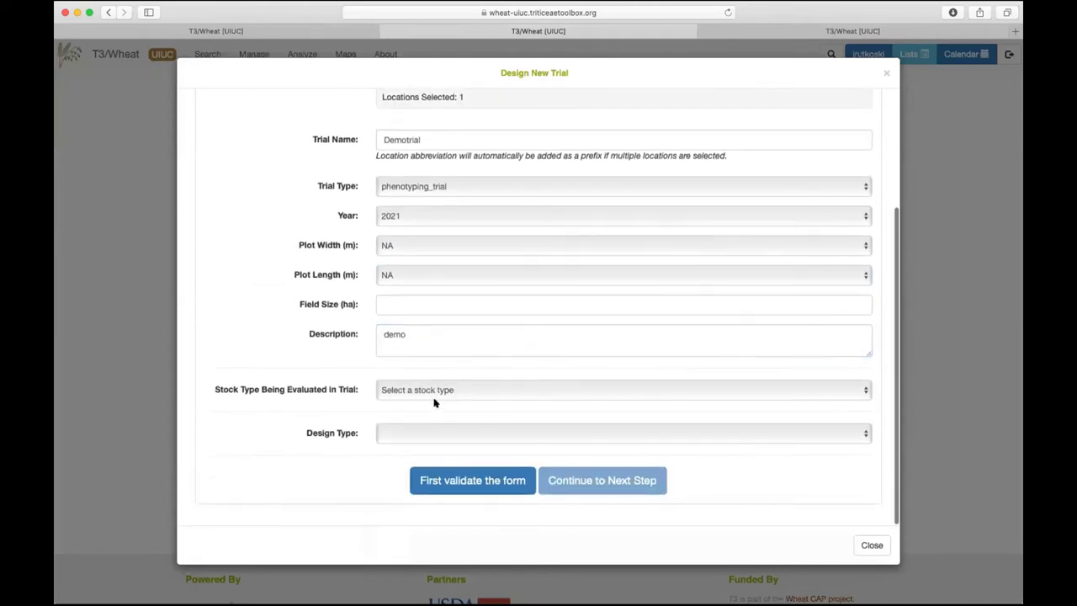
{"action": "left_click", "coordinate": [437, 392]}
{"action": "left_click", "coordinate": [444, 405]}
{"action": "left_click", "coordinate": [446, 432]}
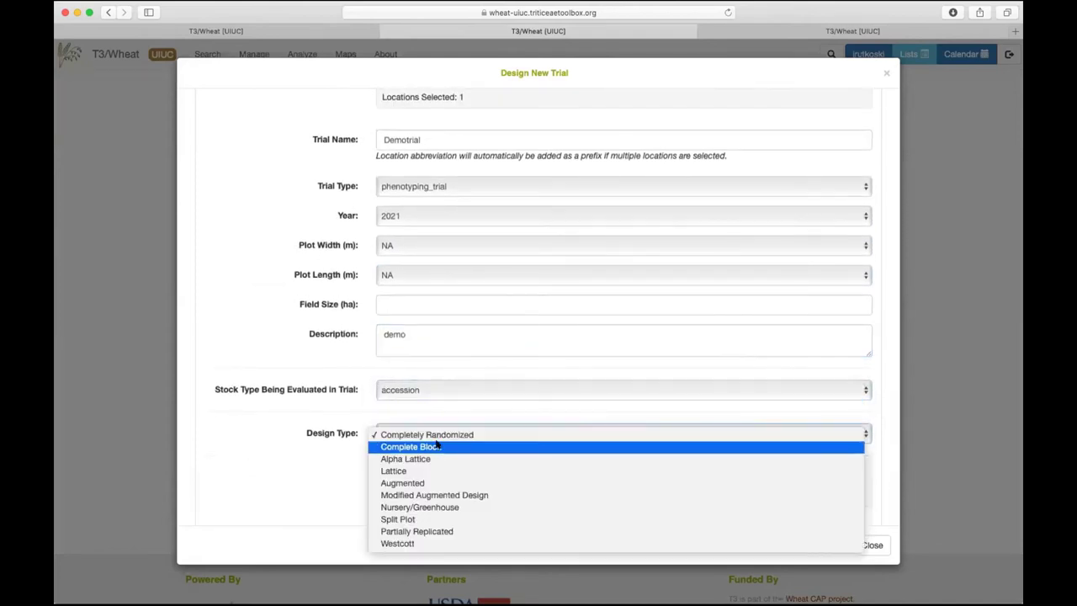
{"action": "key", "text": "Return"}
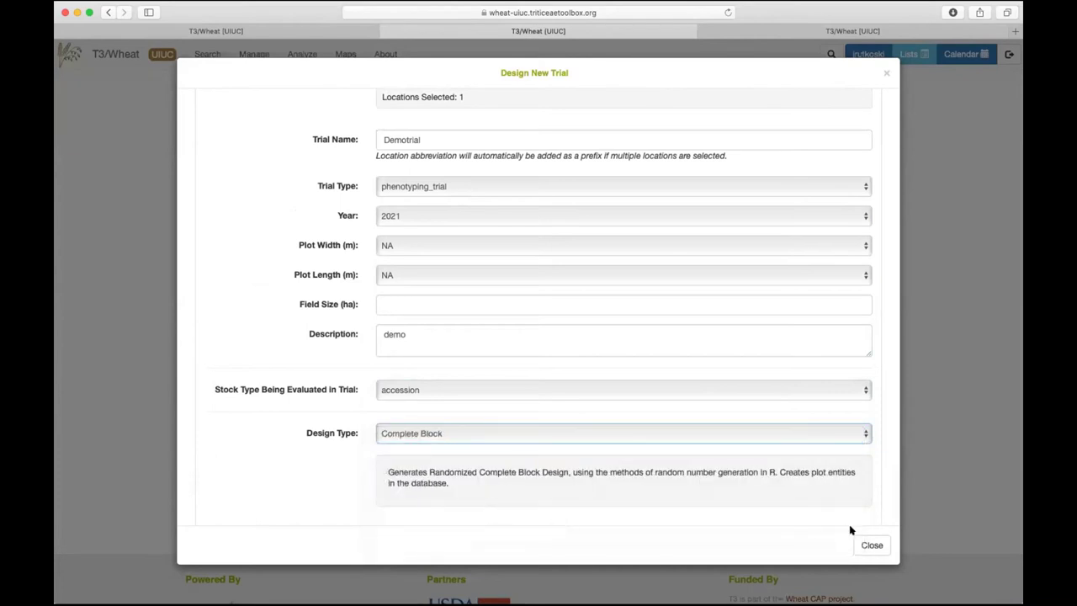
{"action": "scroll", "coordinate": [629, 490], "scroll_direction": "down", "scroll_amount": 2}
{"action": "left_click", "coordinate": [440, 481]}
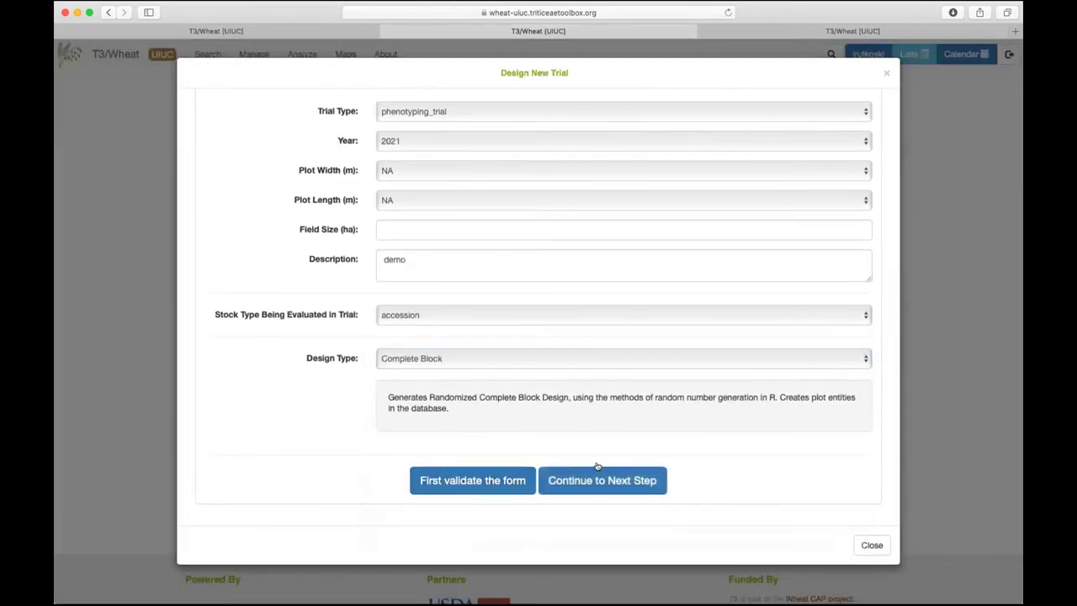
{"action": "left_click", "coordinate": [595, 476]}
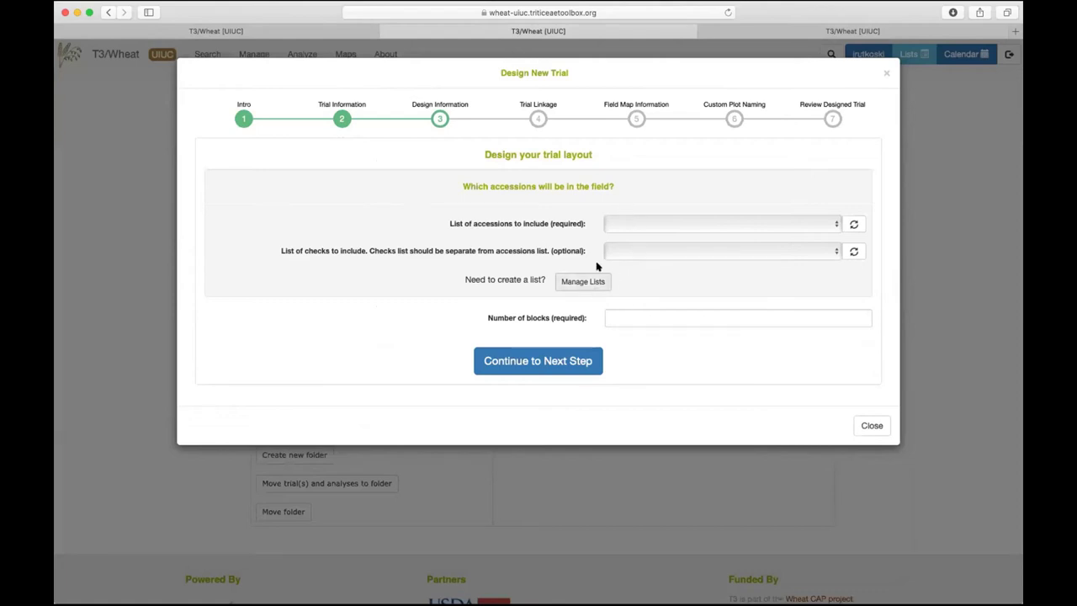
- Choose Demo list 2 as the accessions to include and dismiss the invalid-accessions warning
{"action": "left_click", "coordinate": [630, 223]}
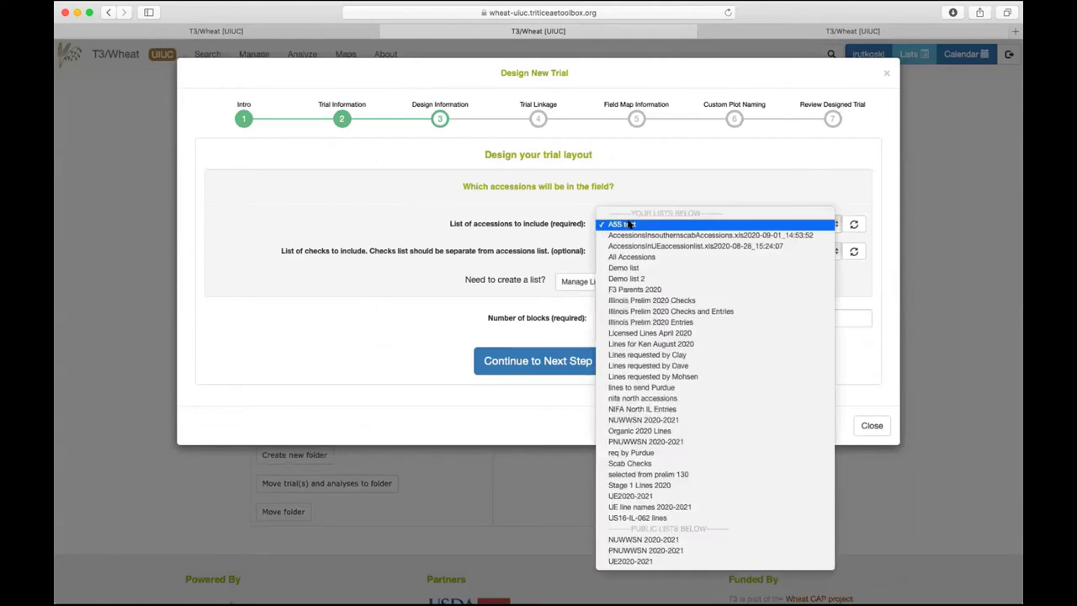
{"action": "left_click", "coordinate": [637, 277]}
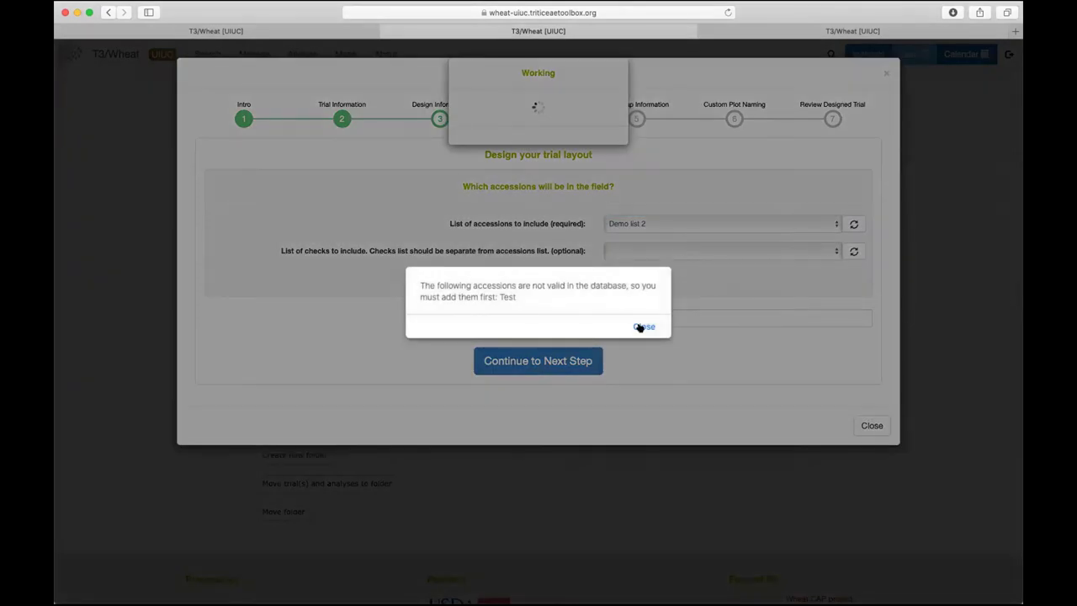
{"action": "left_click", "coordinate": [642, 326]}
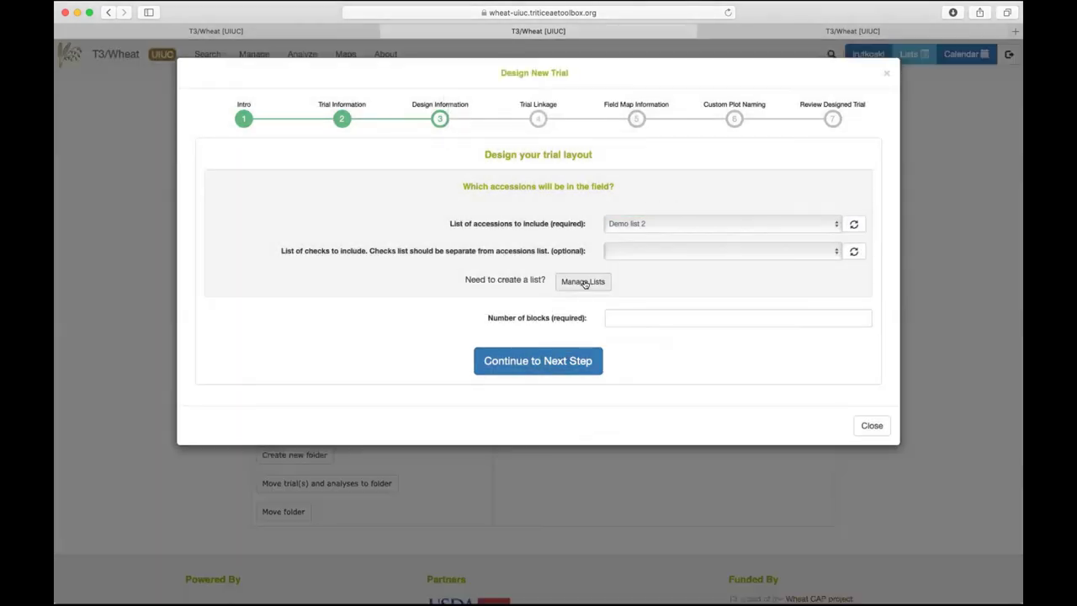
- Open Demo list 2 from page 2 of the saved lists and remove the Test entry
{"action": "left_click", "coordinate": [587, 281]}
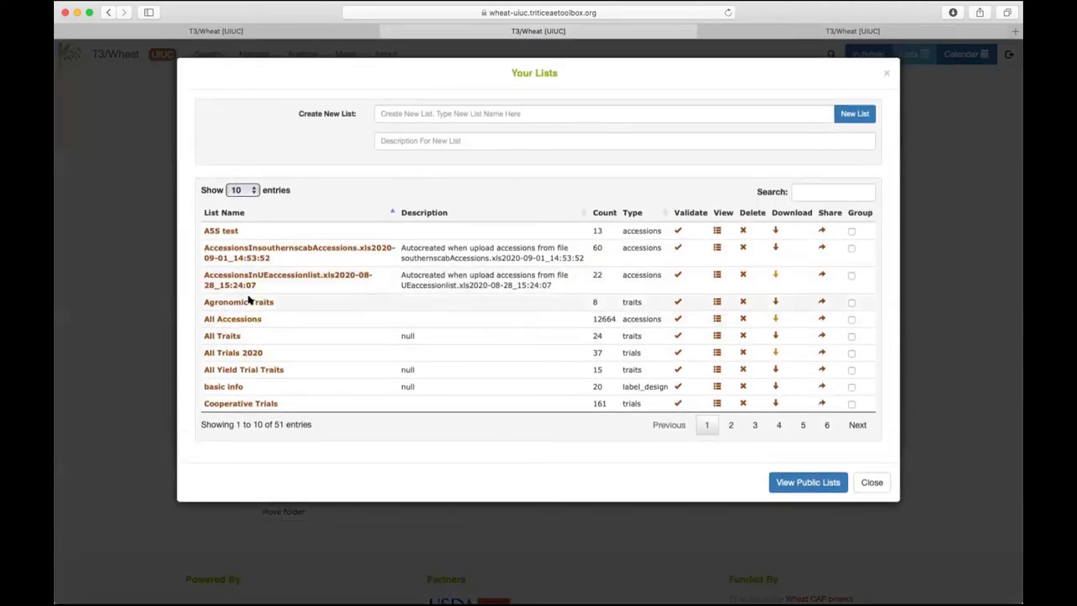
{"action": "left_click", "coordinate": [728, 423]}
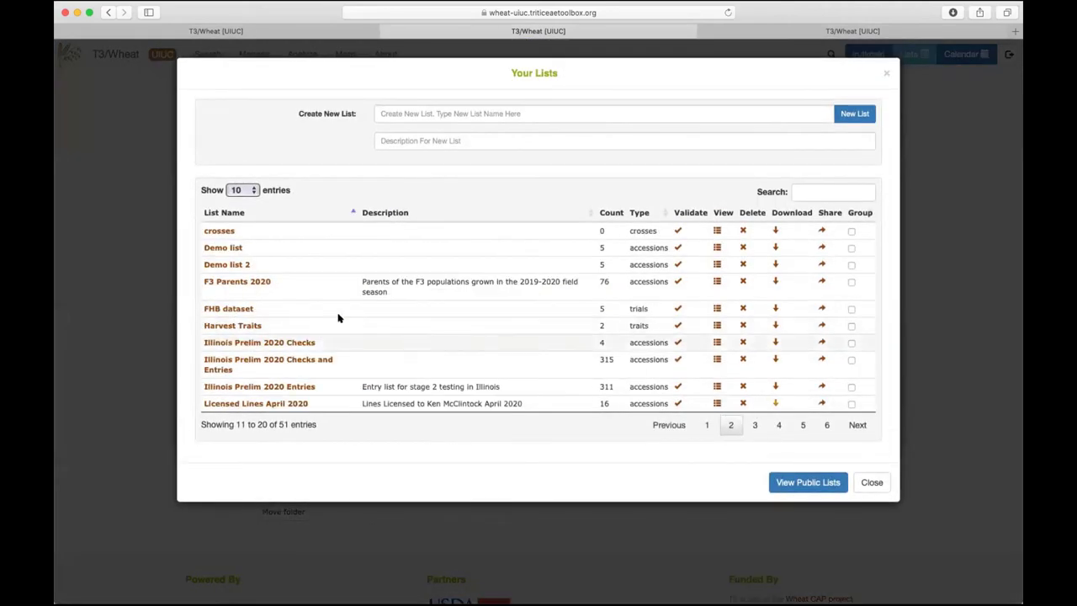
{"action": "left_click", "coordinate": [237, 264]}
{"action": "scroll", "coordinate": [452, 423], "scroll_direction": "down", "scroll_amount": 2}
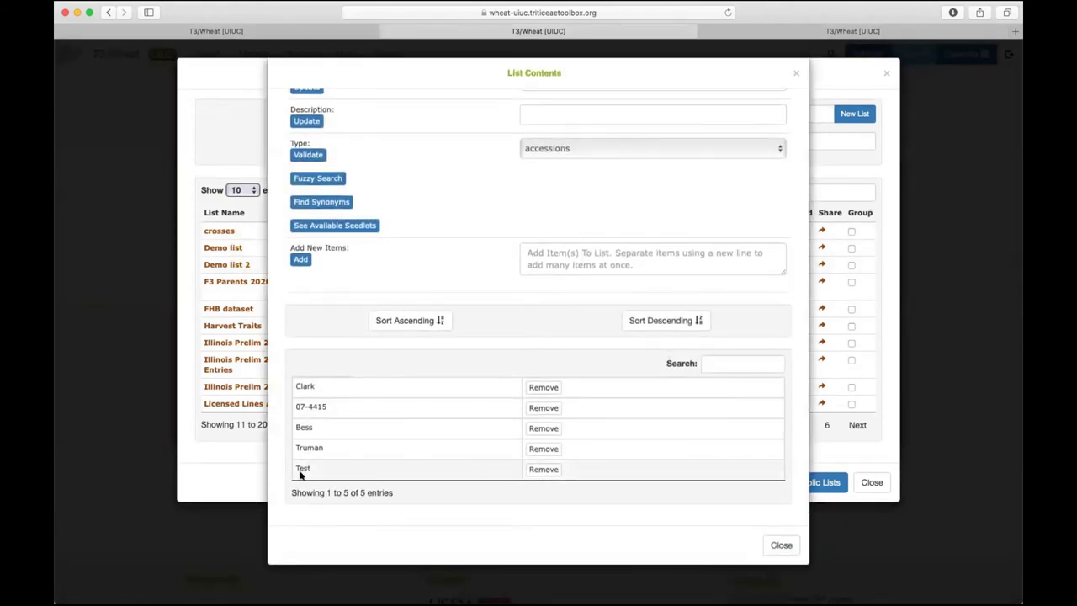
{"action": "left_click", "coordinate": [543, 470]}
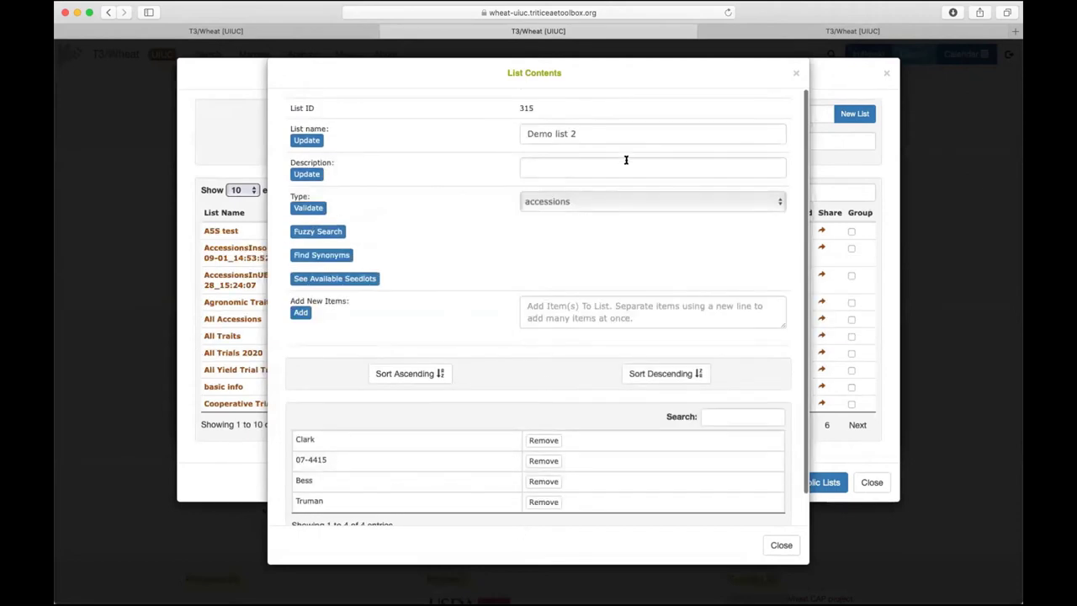
- Revalidate Demo list 2, which now passes, and close both list dialogs
{"action": "scroll", "coordinate": [533, 228], "scroll_direction": "down", "scroll_amount": 2}
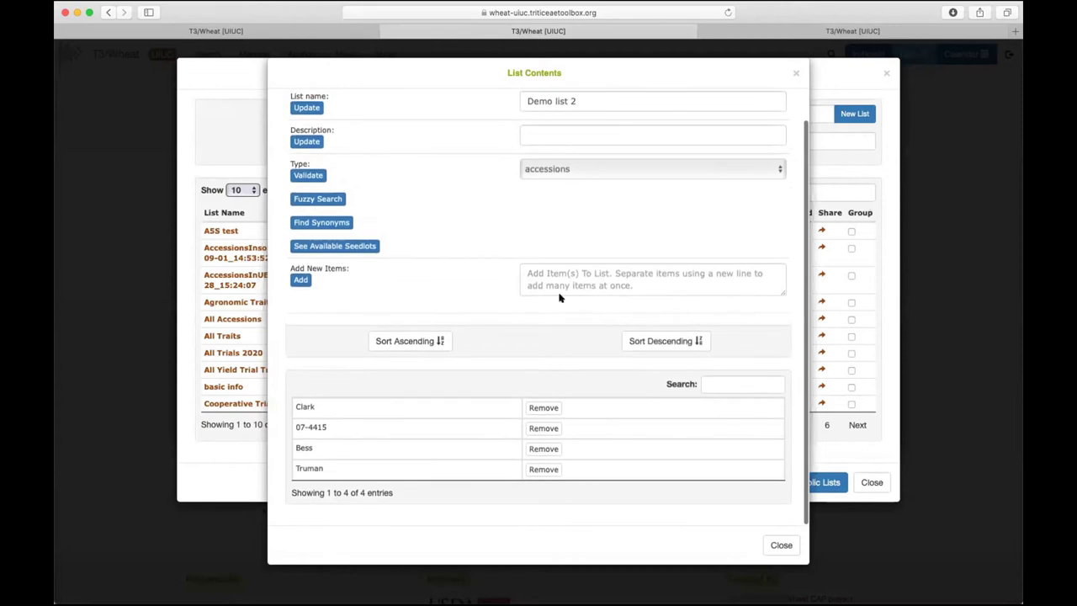
{"action": "left_click", "coordinate": [299, 175]}
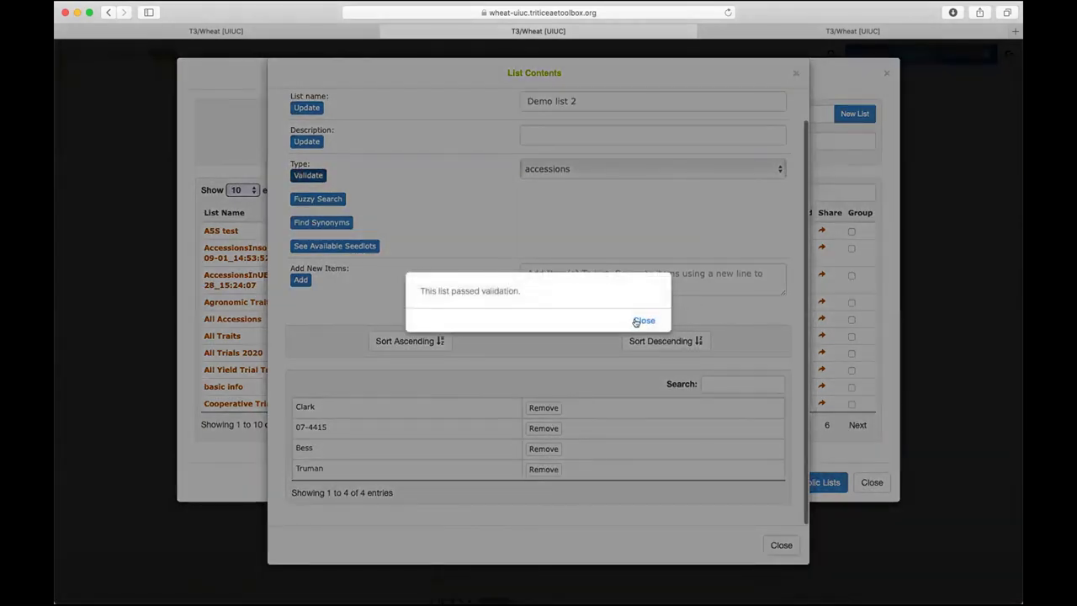
{"action": "left_click", "coordinate": [643, 321]}
{"action": "left_click", "coordinate": [781, 544]}
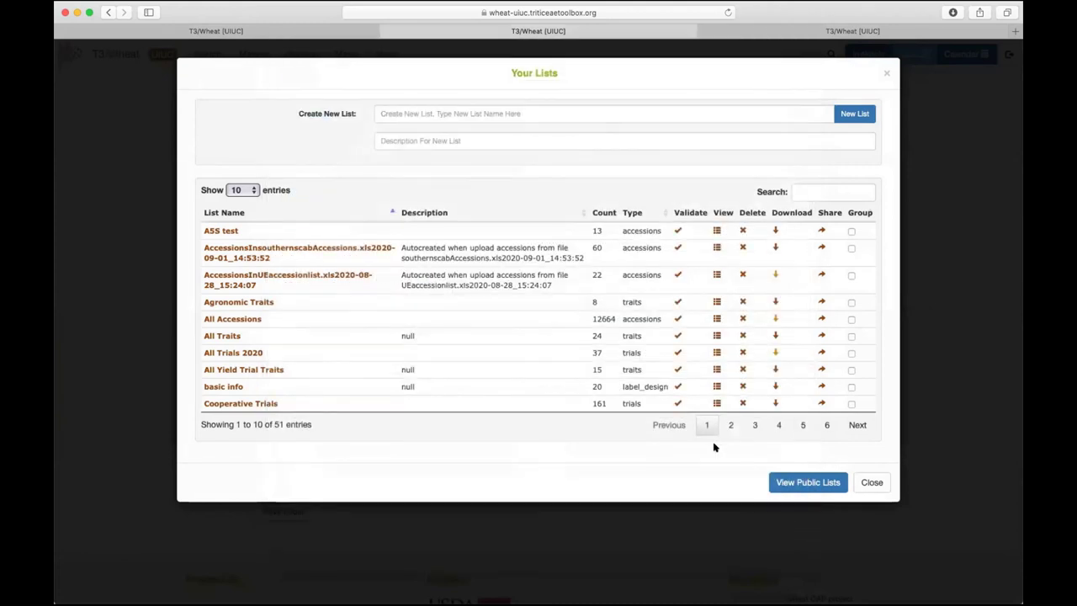
{"action": "left_click", "coordinate": [873, 482]}
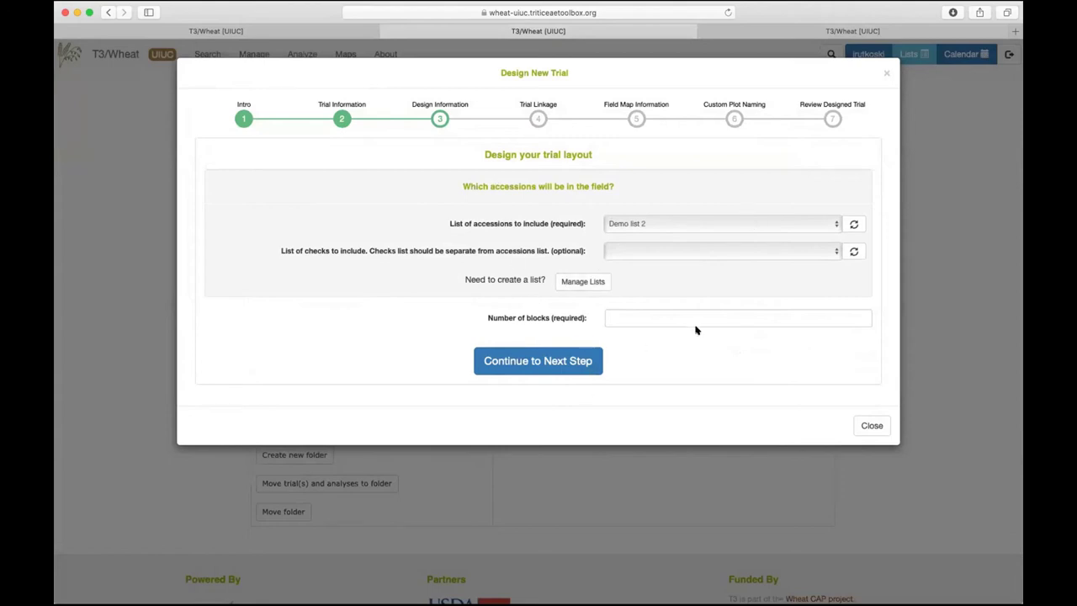
- Enter 3 as the number of blocks and continue to the Trial Linkage step
{"action": "left_click", "coordinate": [631, 311]}
{"action": "type", "text": "3"}
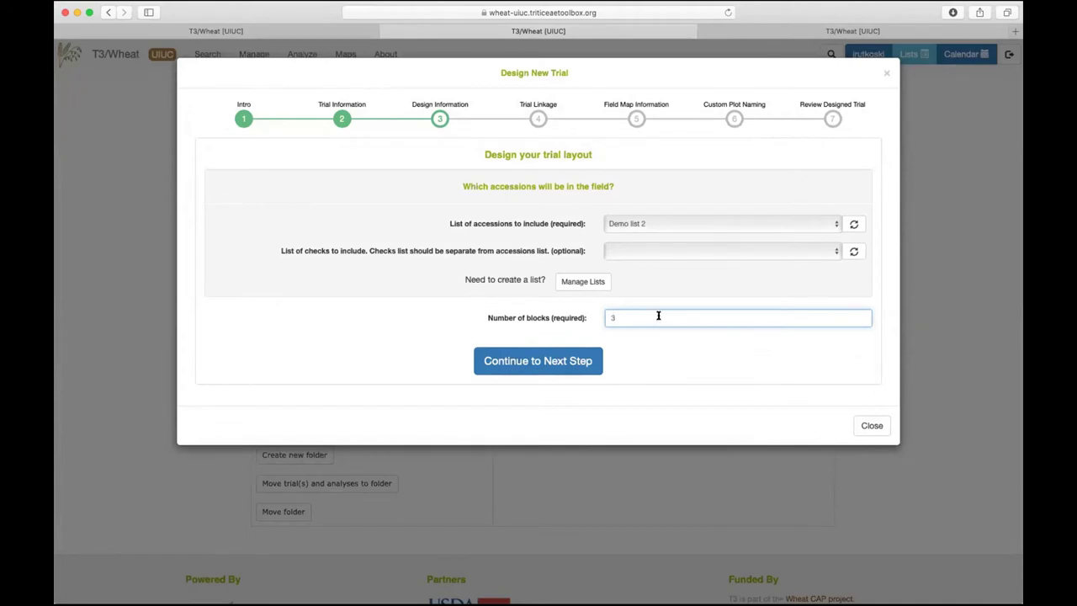
{"action": "left_click", "coordinate": [544, 362]}
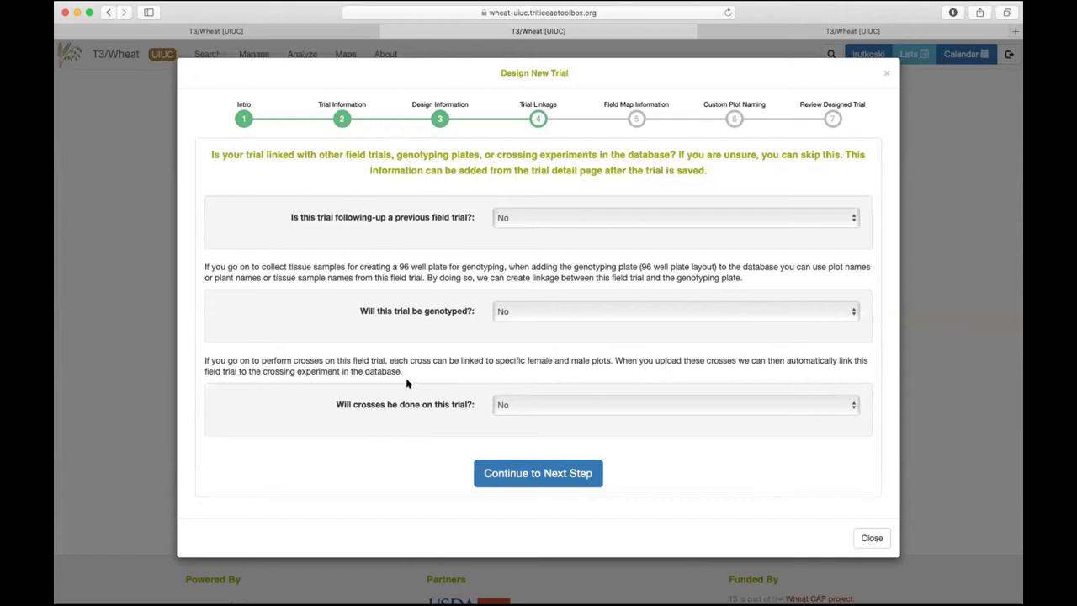
- Skip trial linkage and leave the field map's plot layout format unselected
{"action": "left_click", "coordinate": [525, 475]}
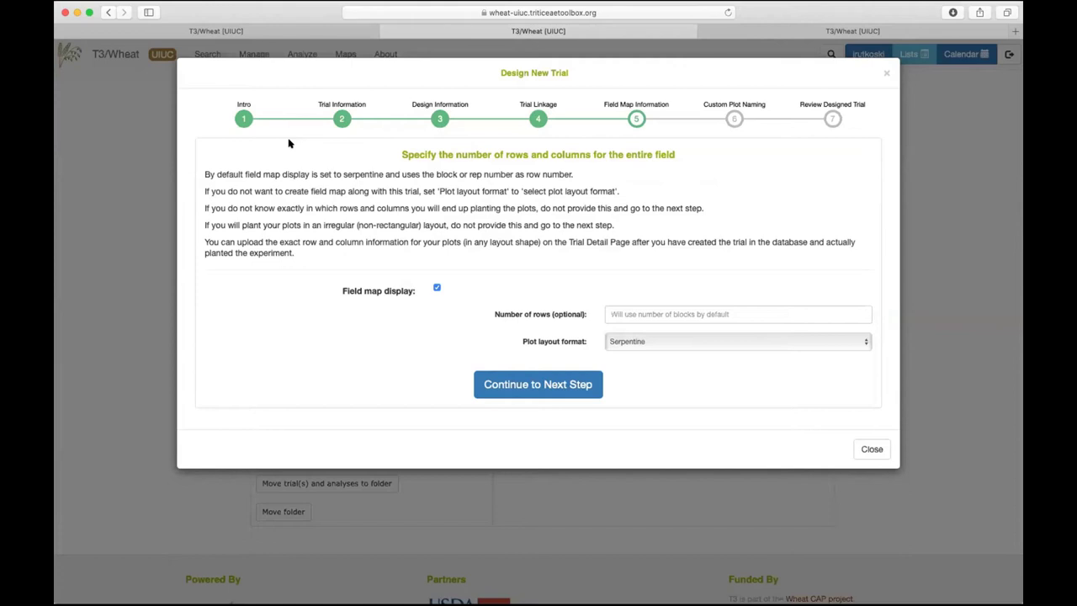
{"action": "left_click", "coordinate": [632, 340]}
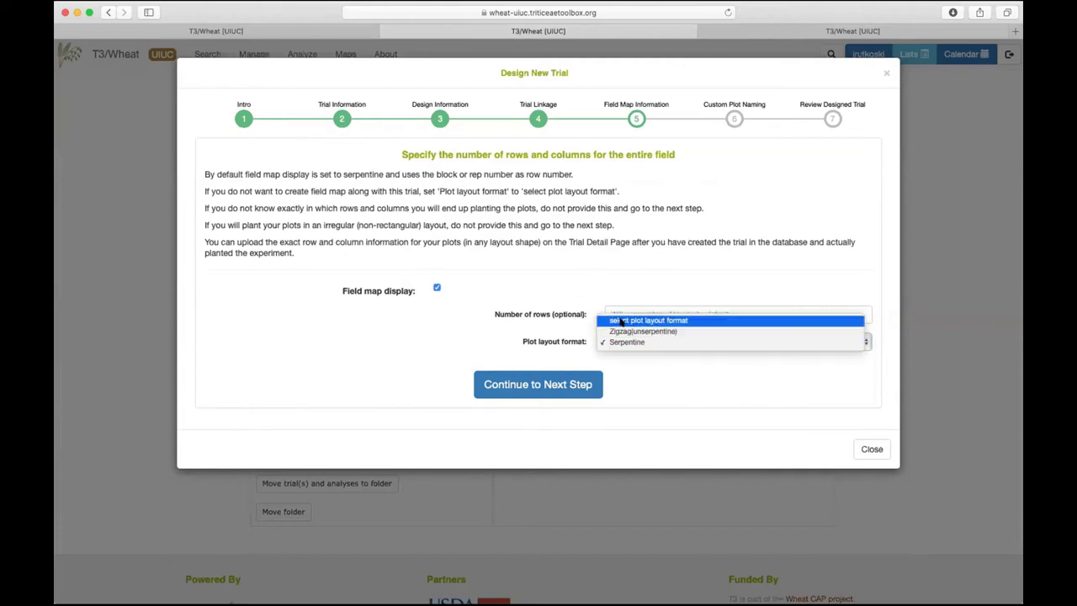
{"action": "left_click", "coordinate": [620, 322]}
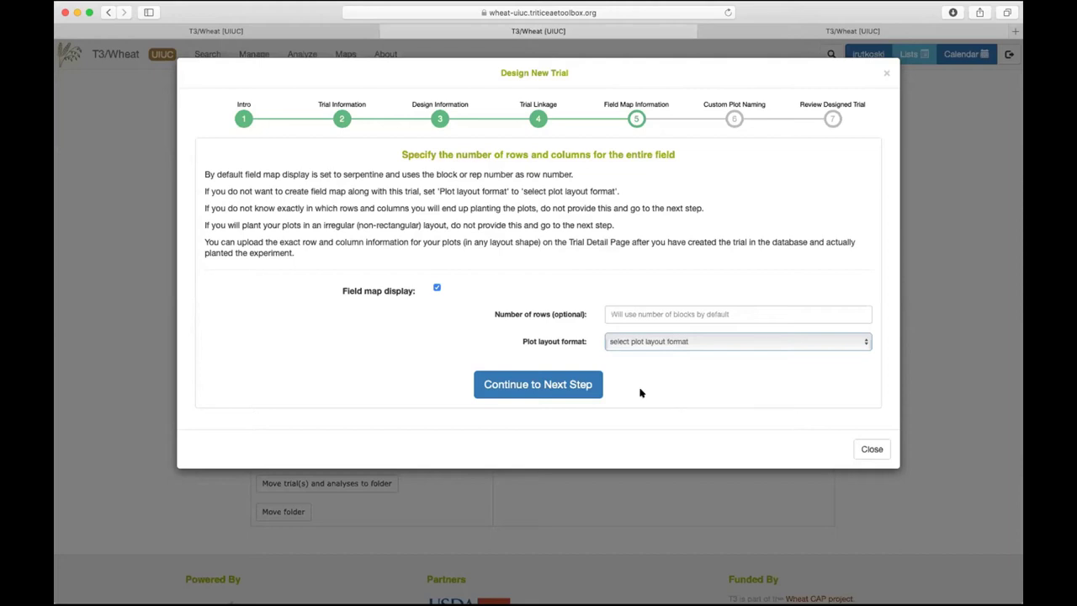
{"action": "left_click", "coordinate": [534, 386]}
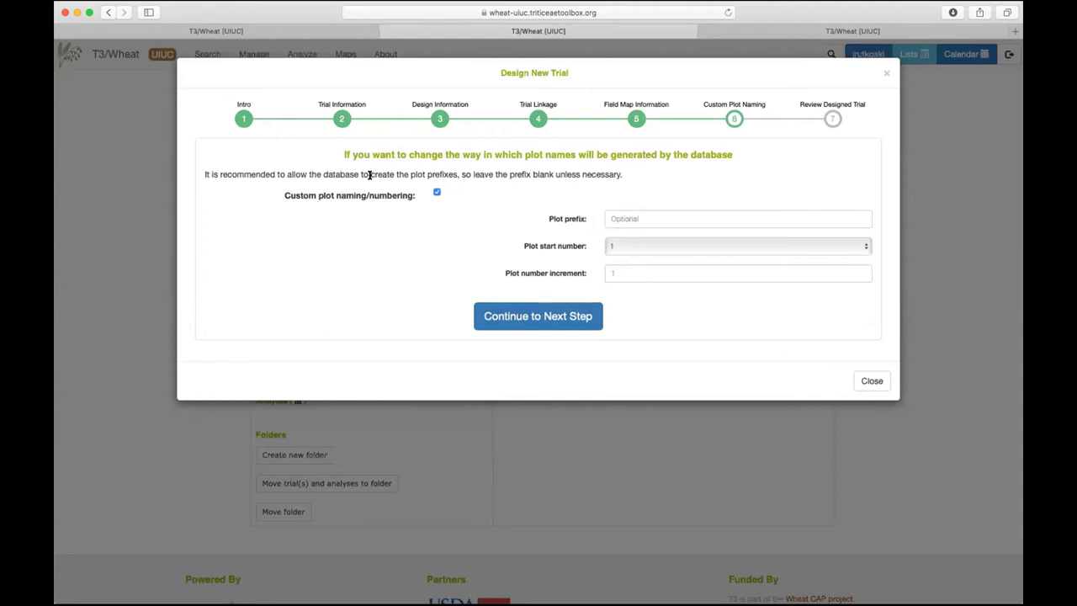
- Set the plot start number to 101 with no prefix; an invalid-list alert appears
{"action": "left_click", "coordinate": [620, 245]}
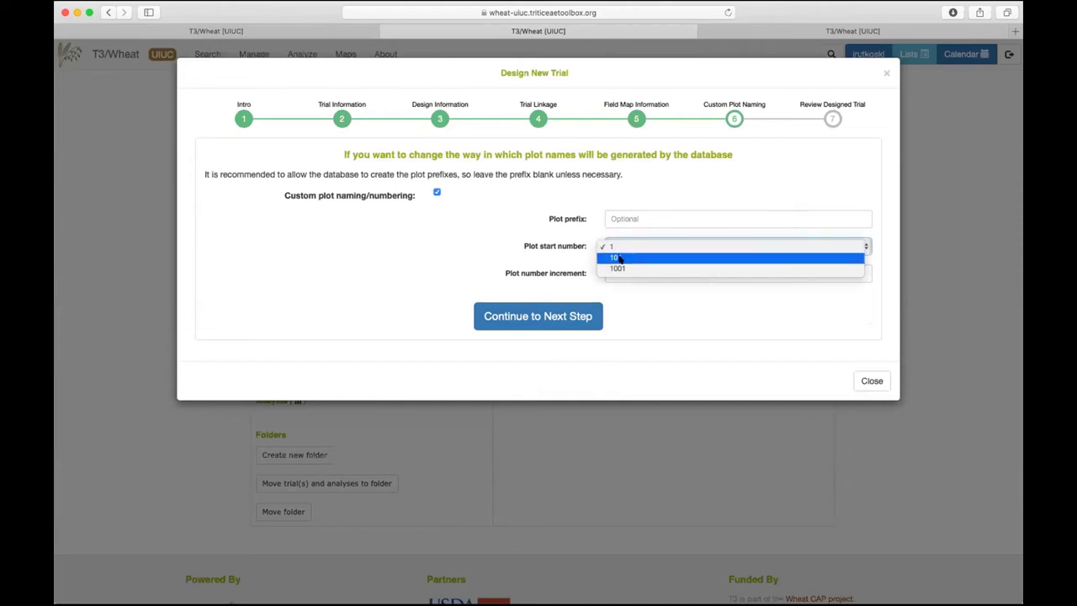
{"action": "left_click", "coordinate": [622, 259]}
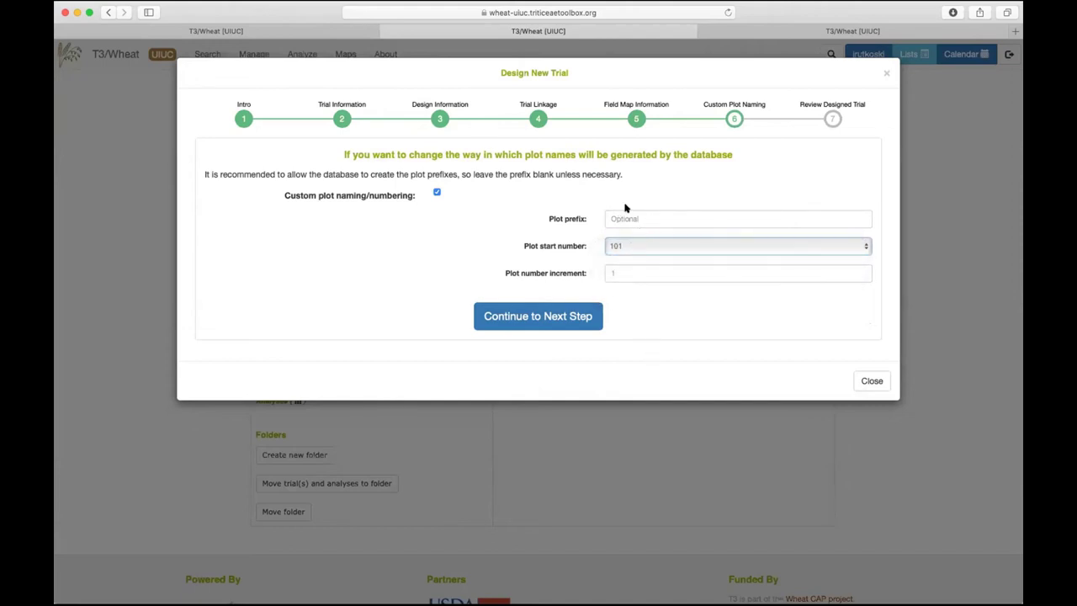
{"action": "left_click", "coordinate": [629, 219]}
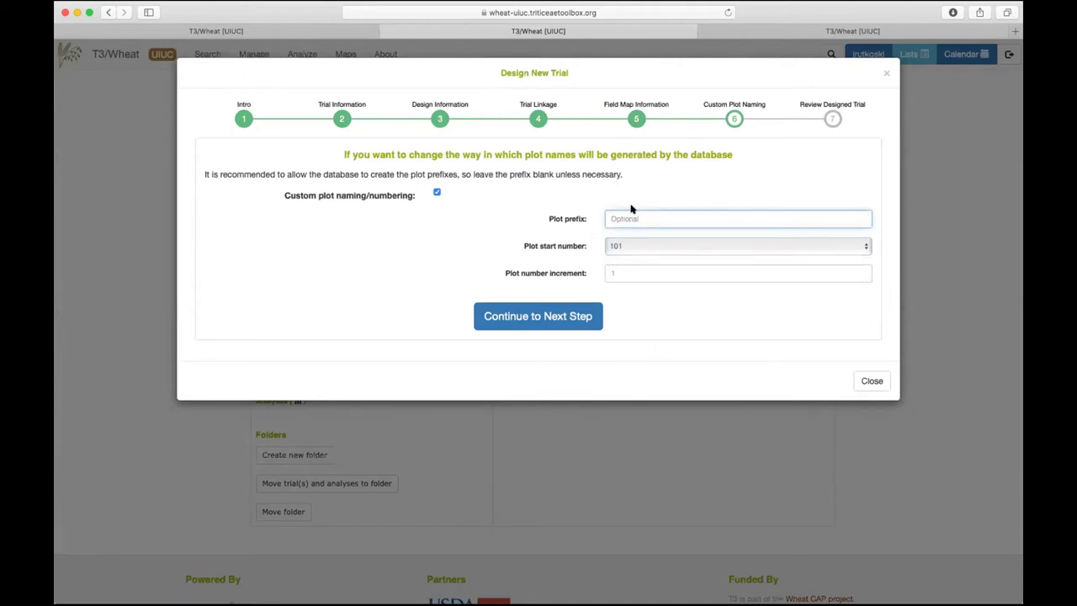
{"action": "left_click", "coordinate": [689, 349]}
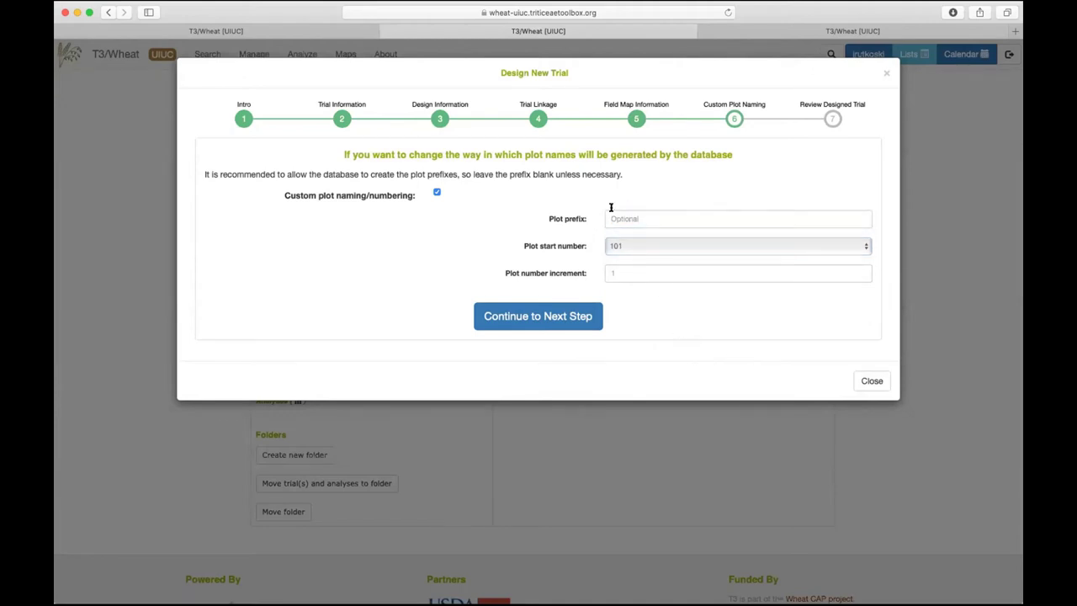
{"action": "left_click", "coordinate": [552, 315]}
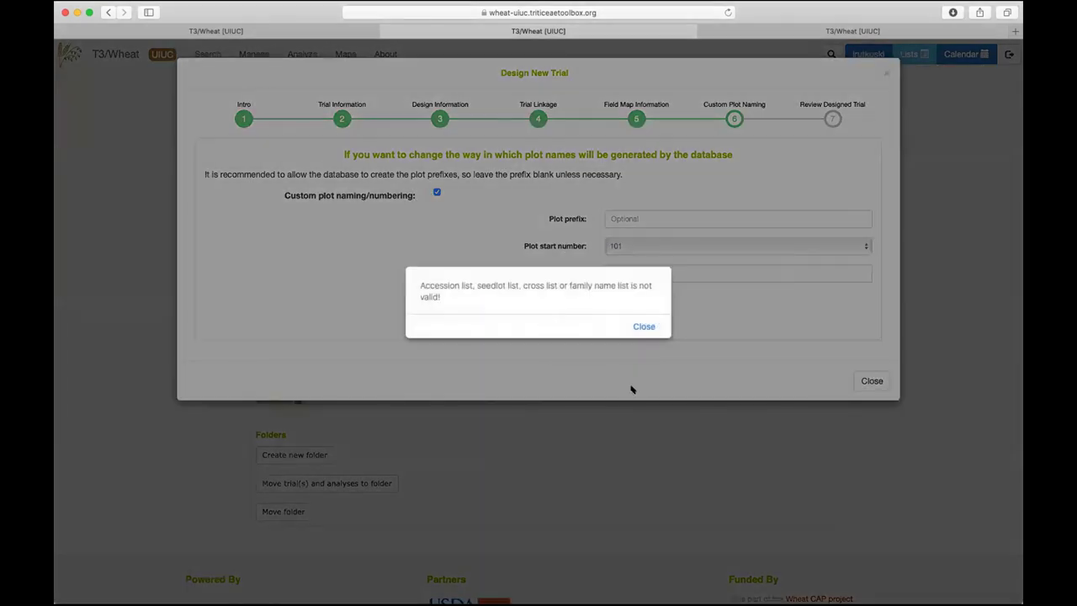
{"action": "left_click", "coordinate": [644, 329]}
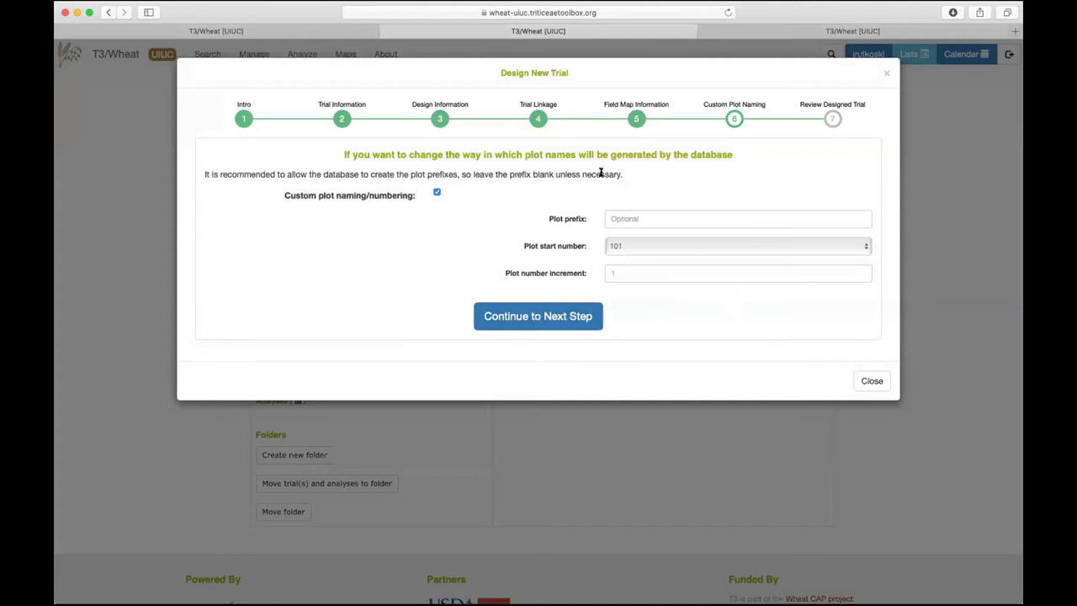
- Reselect Demo list 2, step through linkage, field map and plot naming, and generate the layout
{"action": "left_click", "coordinate": [437, 120]}
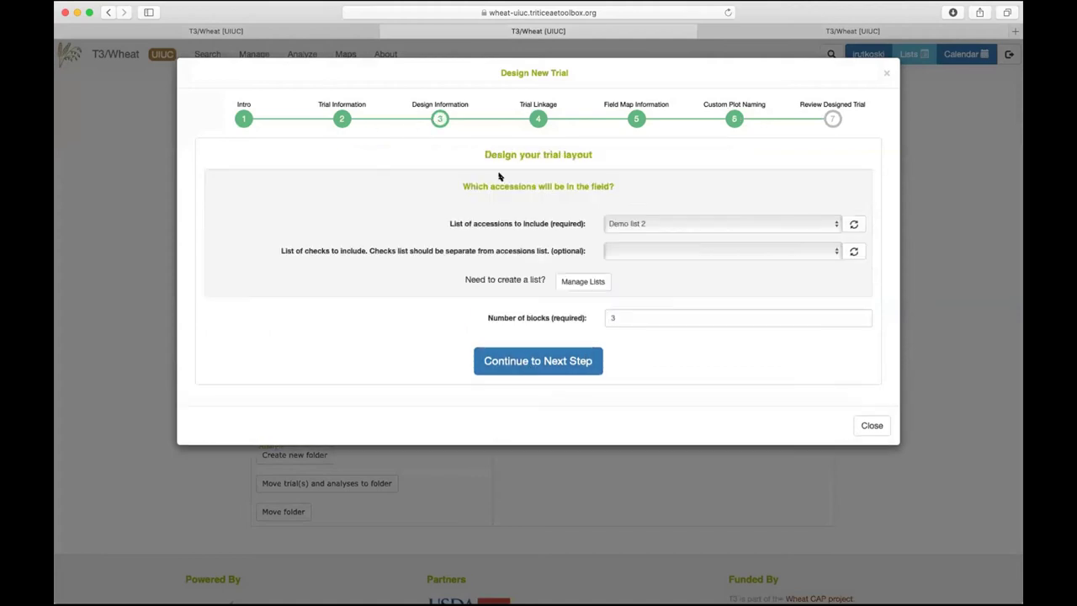
{"action": "left_click", "coordinate": [651, 223]}
{"action": "left_click", "coordinate": [648, 224]}
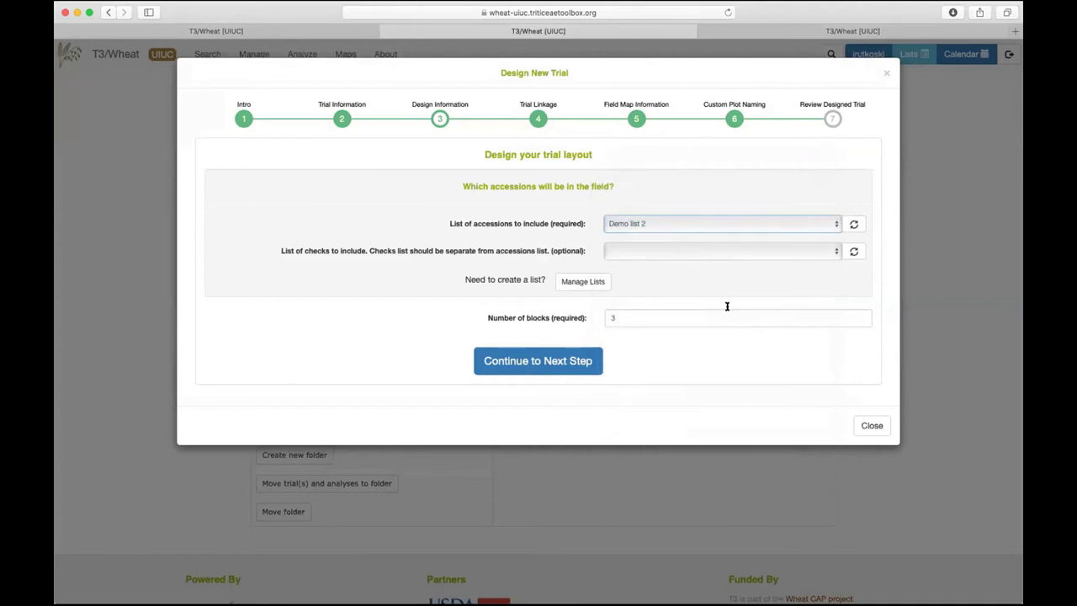
{"action": "left_click", "coordinate": [568, 363]}
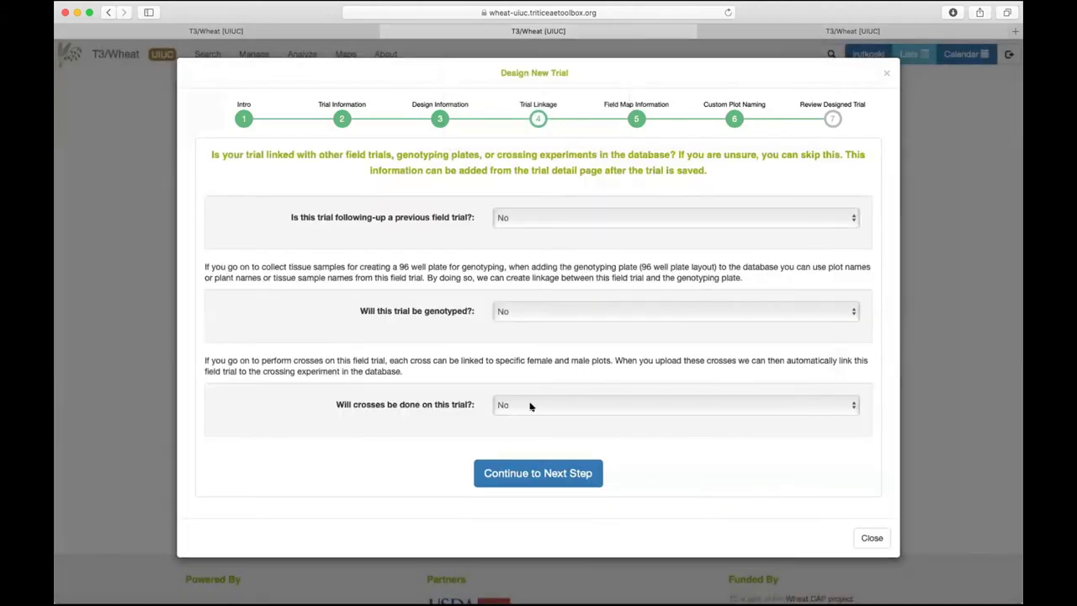
{"action": "left_click", "coordinate": [528, 478]}
{"action": "left_click", "coordinate": [612, 311]}
{"action": "left_click", "coordinate": [539, 386]}
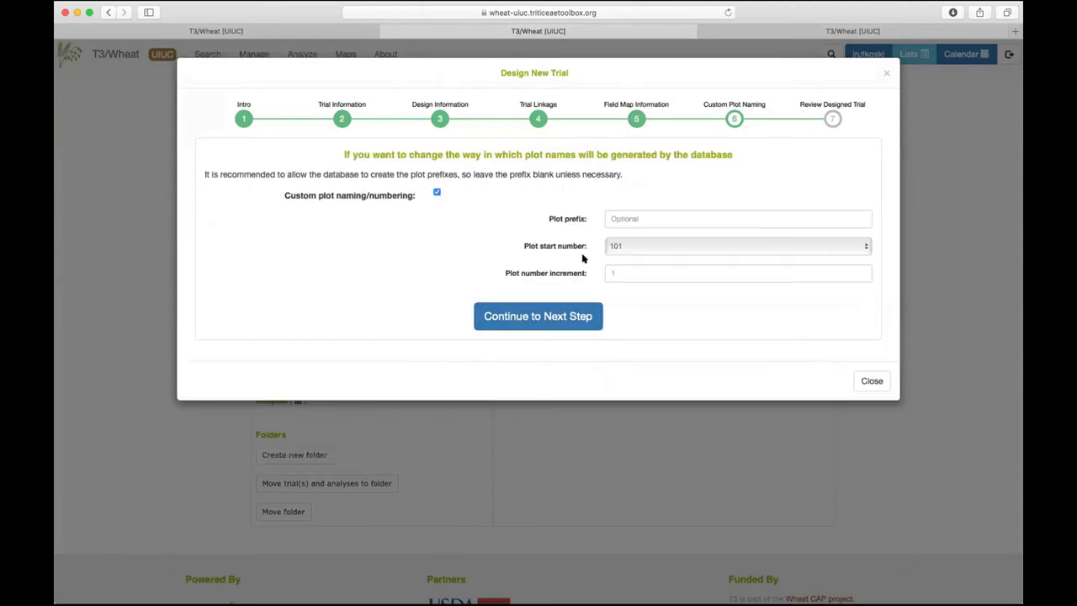
{"action": "left_click", "coordinate": [565, 314]}
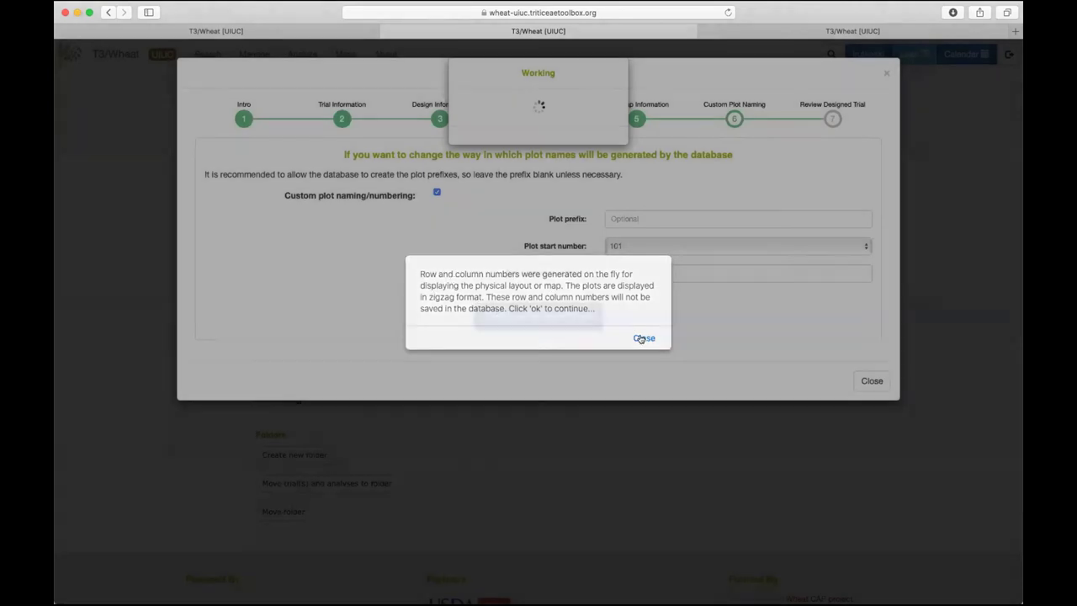
- Review the 12-plot layout grid, plot table and trial summary for plots 101–112 across 3 blocks
{"action": "left_click", "coordinate": [643, 339]}
{"action": "scroll", "coordinate": [437, 336], "scroll_direction": "down", "scroll_amount": 3}
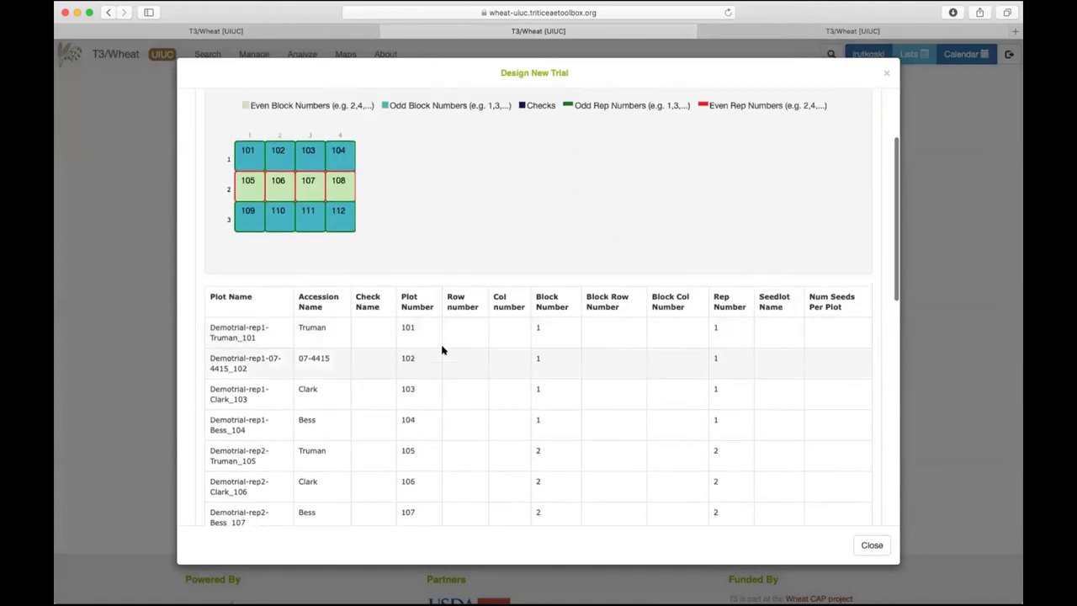
{"action": "scroll", "coordinate": [442, 349], "scroll_direction": "up", "scroll_amount": 3}
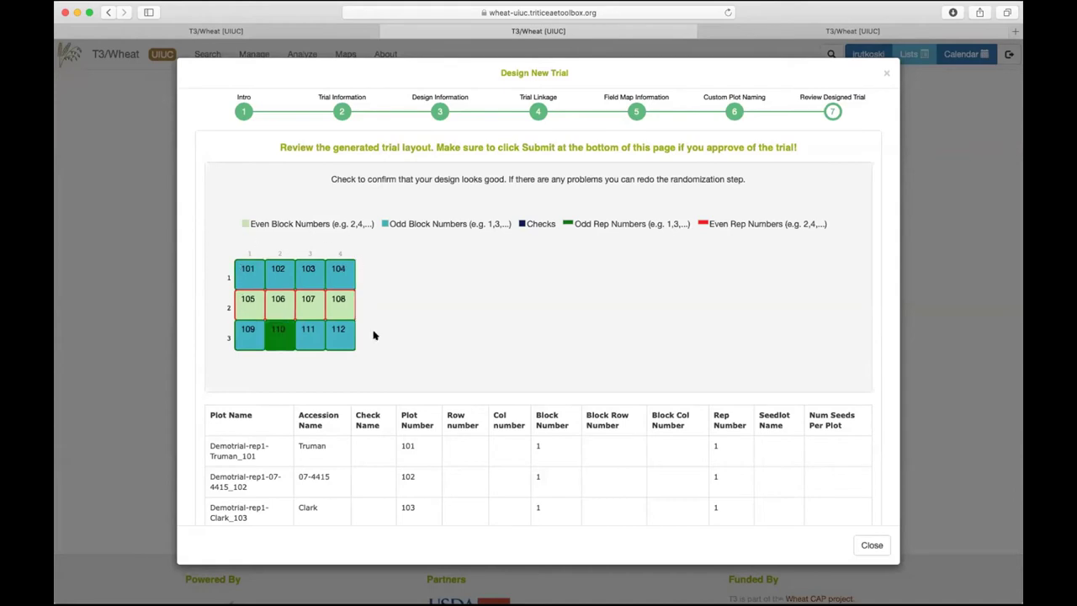
{"action": "scroll", "coordinate": [533, 293], "scroll_direction": "down", "scroll_amount": 3}
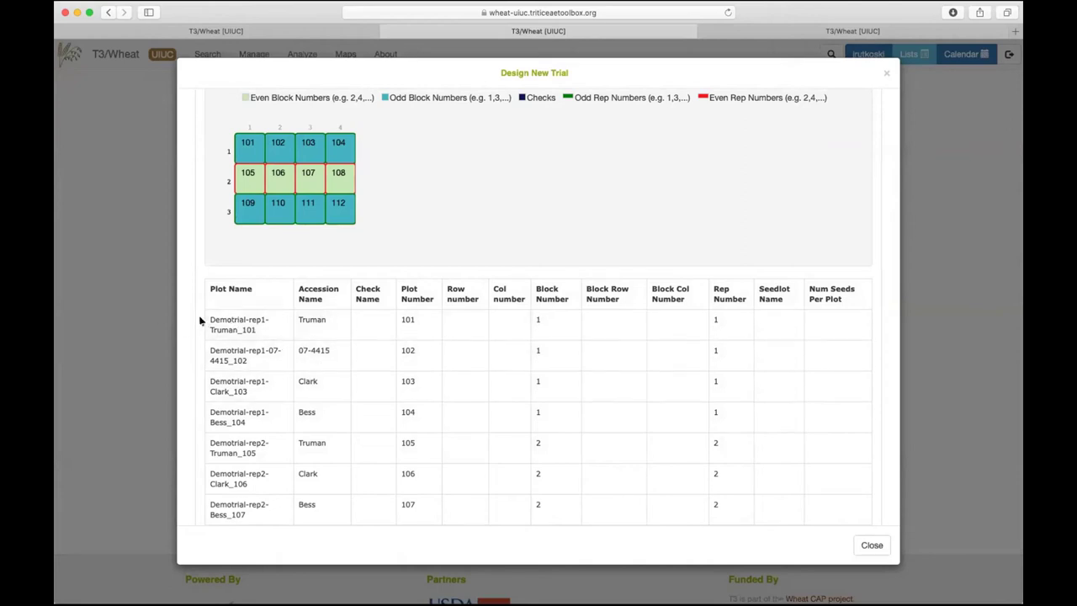
{"action": "scroll", "coordinate": [501, 378], "scroll_direction": "down", "scroll_amount": 2}
{"action": "scroll", "coordinate": [501, 379], "scroll_direction": "down", "scroll_amount": 5}
{"action": "scroll", "coordinate": [474, 260], "scroll_direction": "up", "scroll_amount": 4}
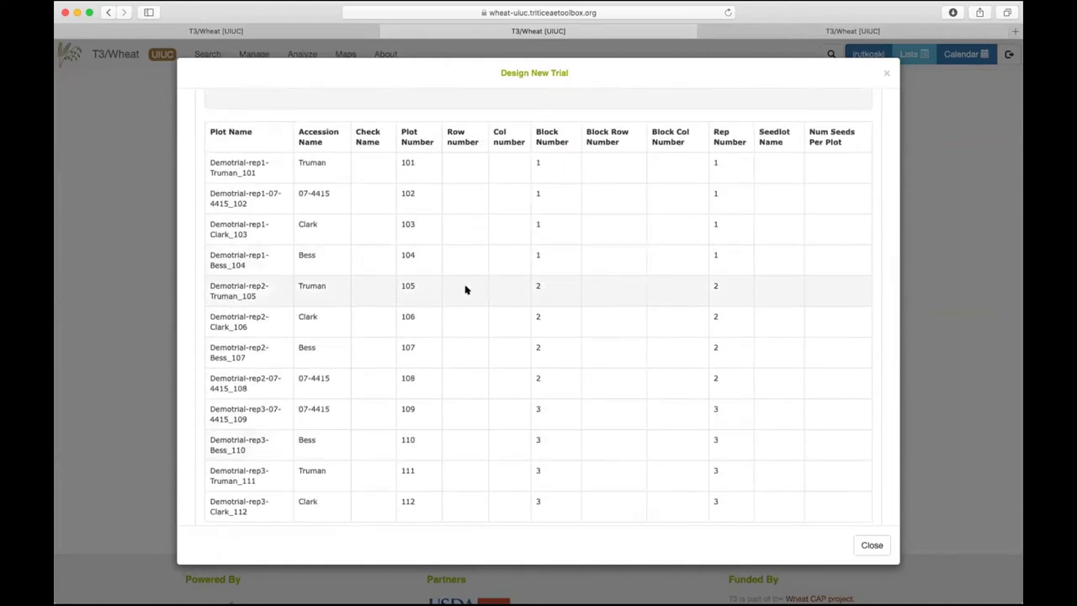
{"action": "scroll", "coordinate": [465, 289], "scroll_direction": "up", "scroll_amount": 3}
{"action": "scroll", "coordinate": [465, 289], "scroll_direction": "up", "scroll_amount": 5}
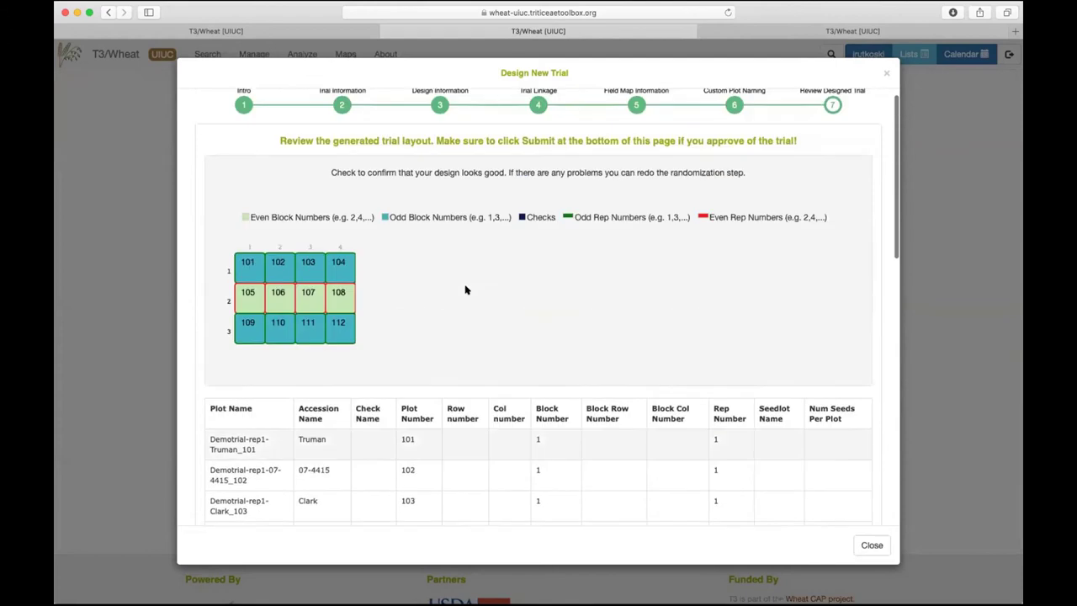
{"action": "scroll", "coordinate": [466, 290], "scroll_direction": "down", "scroll_amount": 10}
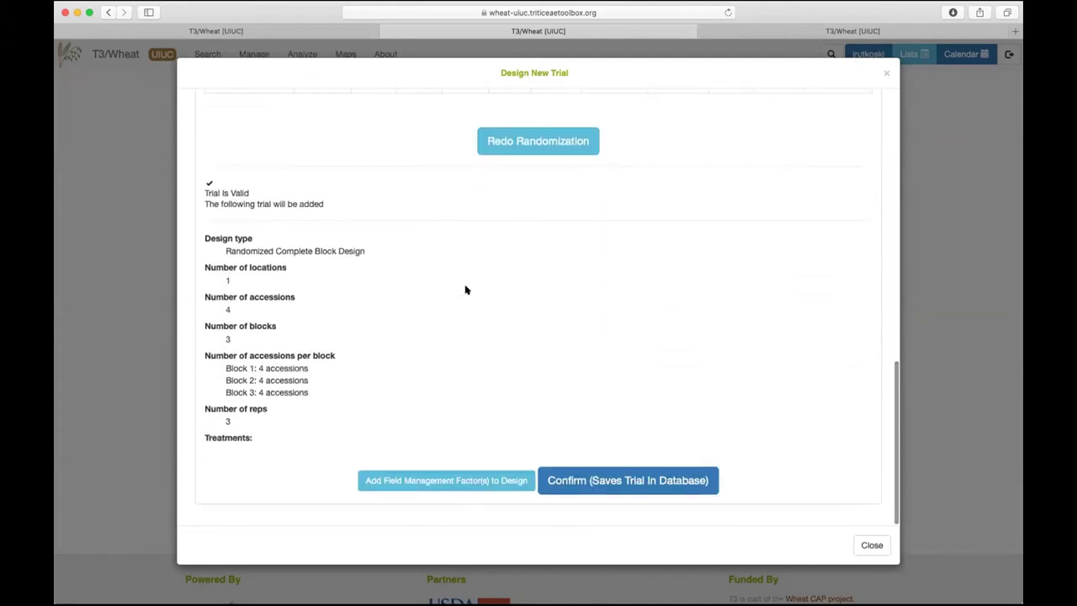
{"action": "scroll", "coordinate": [465, 289], "scroll_direction": "up", "scroll_amount": 3}
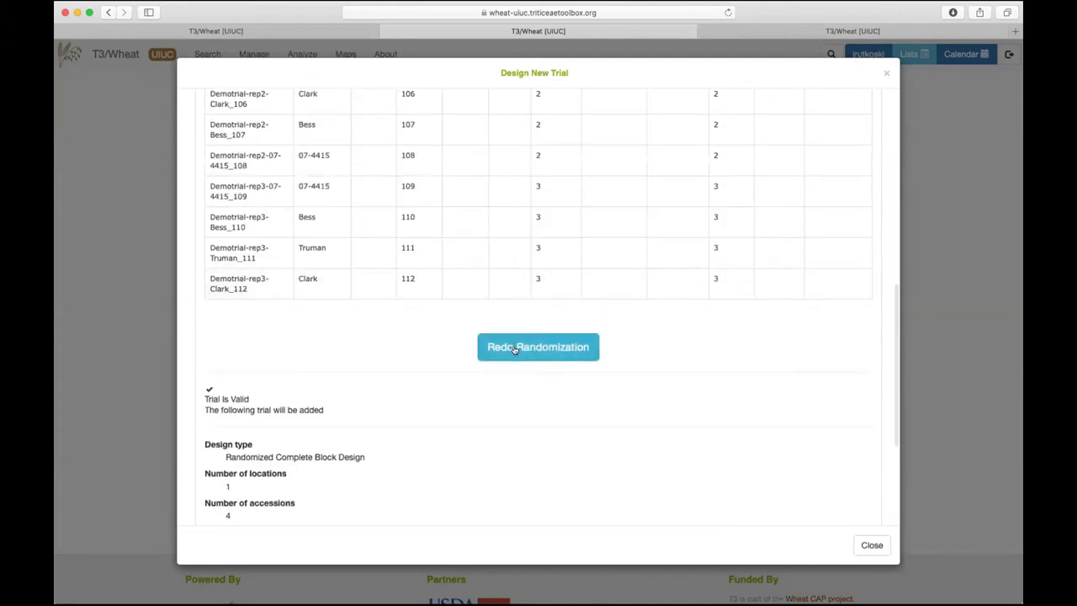
{"action": "scroll", "coordinate": [570, 147], "scroll_direction": "up", "scroll_amount": 8}
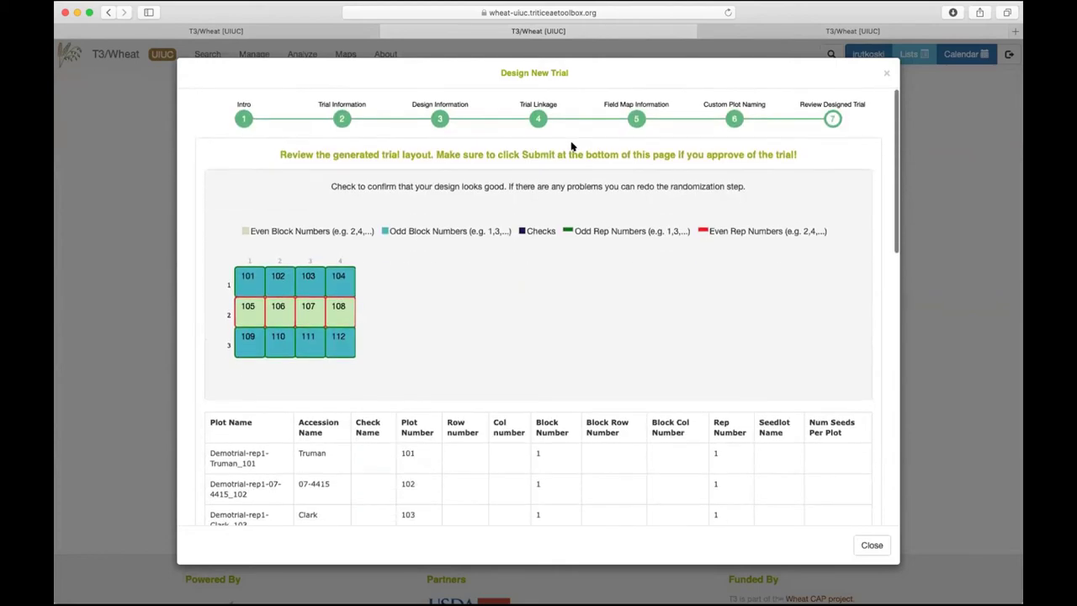
{"action": "scroll", "coordinate": [570, 146], "scroll_direction": "down", "scroll_amount": 9}
{"action": "scroll", "coordinate": [570, 146], "scroll_direction": "down", "scroll_amount": 4}
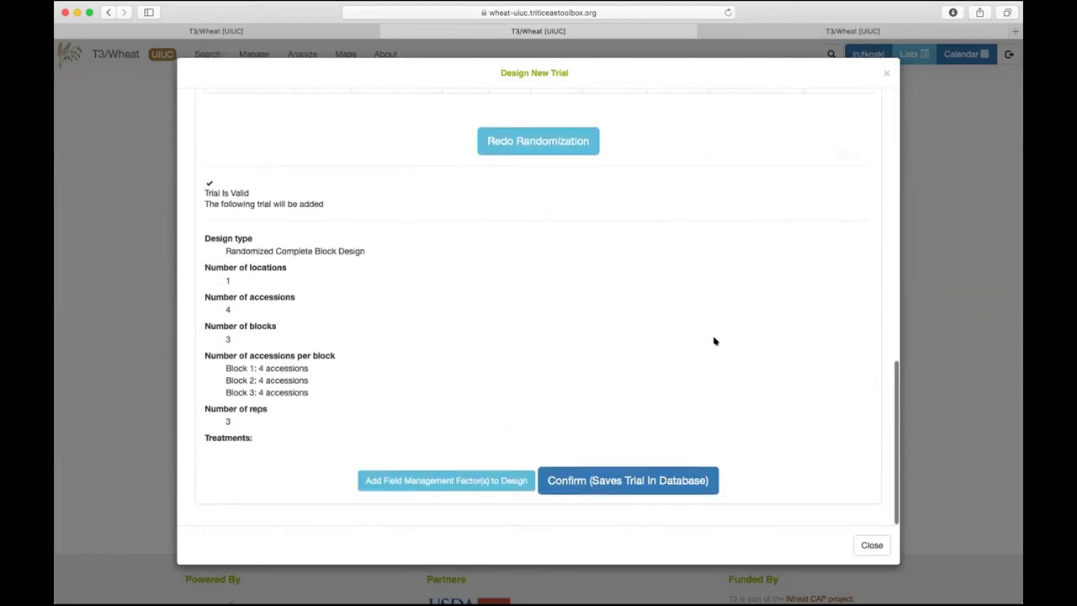
- Save the new trial to the database and select Demotrial under University of Illinois
{"action": "left_click", "coordinate": [637, 478]}
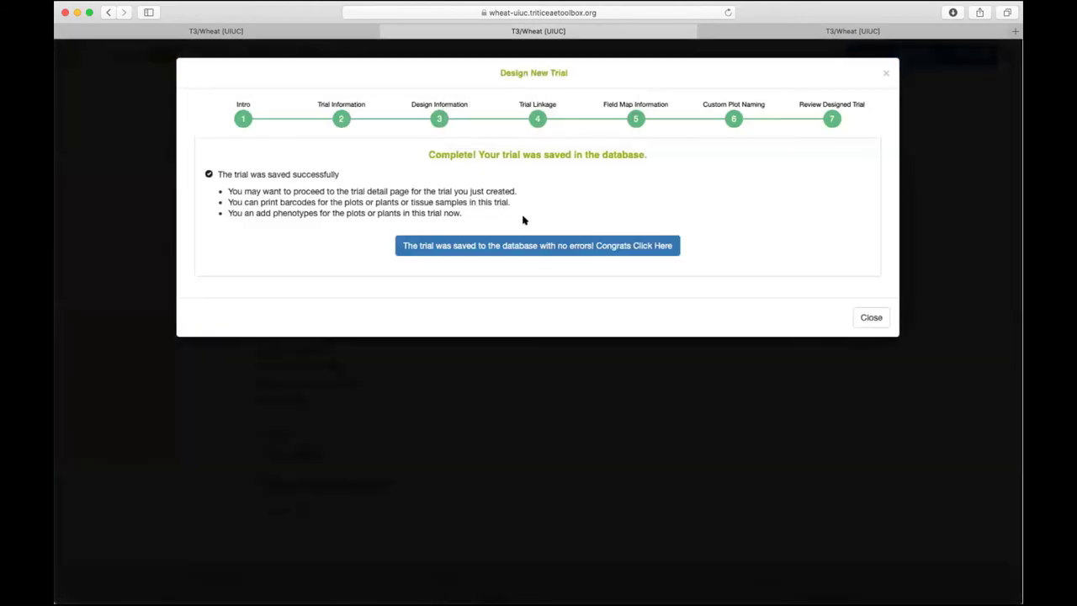
{"action": "left_click", "coordinate": [597, 244]}
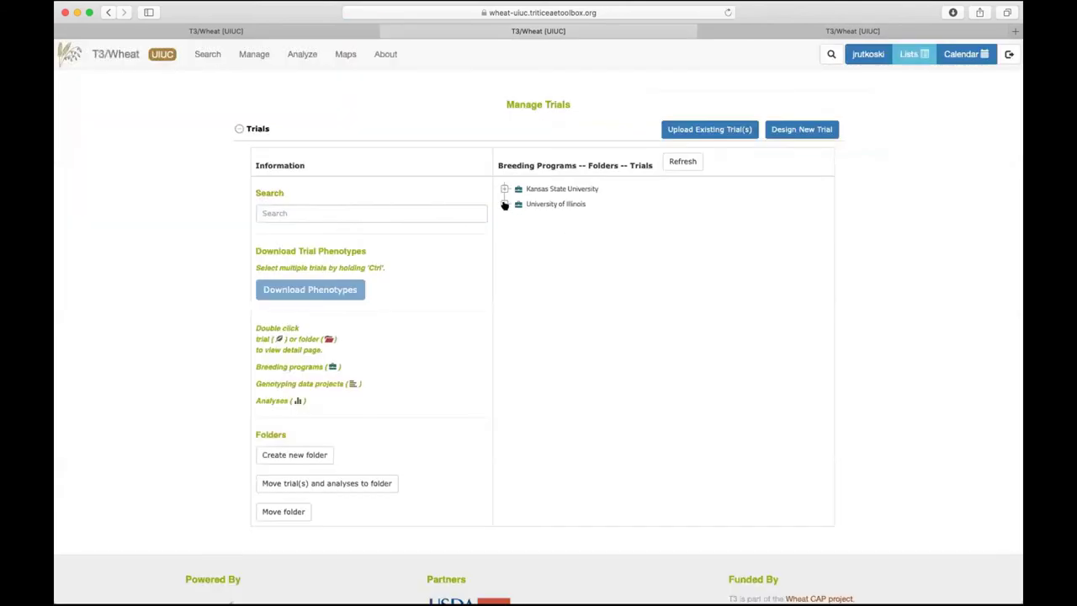
{"action": "left_click", "coordinate": [505, 205]}
{"action": "left_click", "coordinate": [552, 403]}
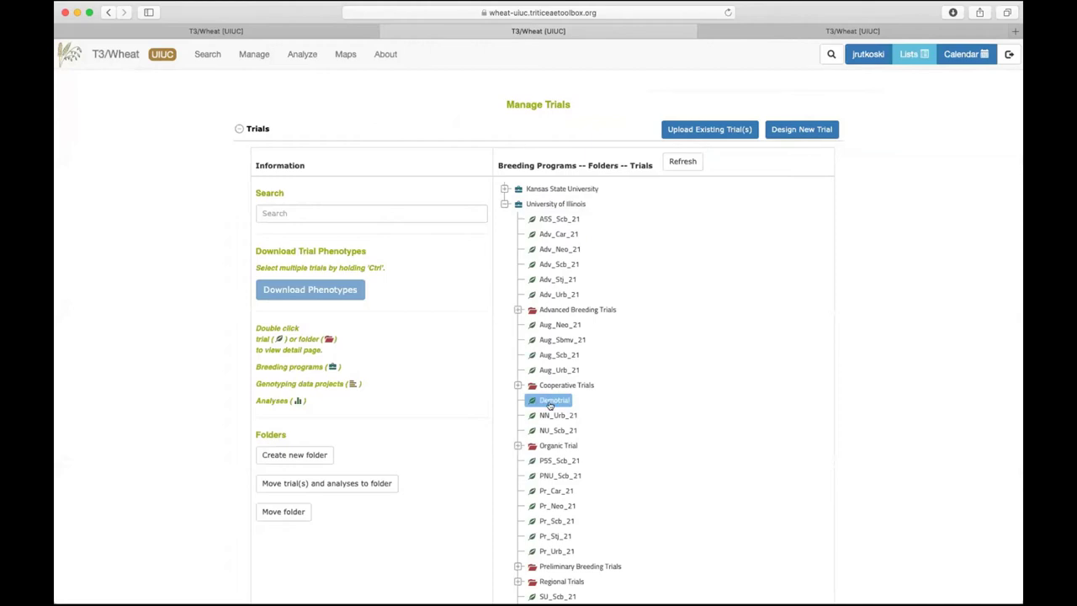
- Open Demotrial's detail page and expand its Experimental Design and Accessions sections
{"action": "double_click", "coordinate": [549, 402]}
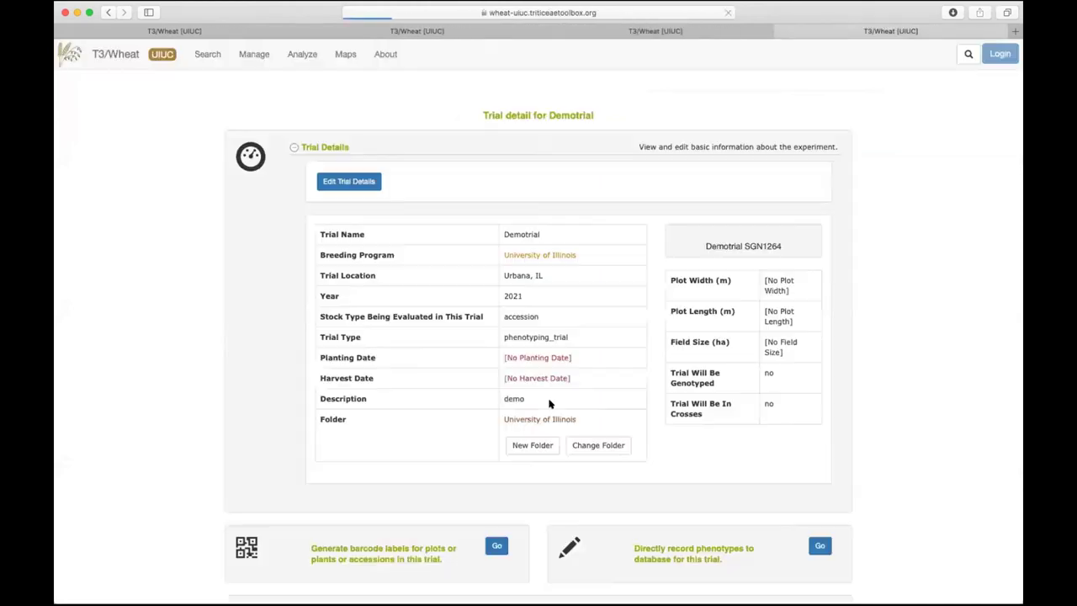
{"action": "scroll", "coordinate": [549, 403], "scroll_direction": "down", "scroll_amount": 10}
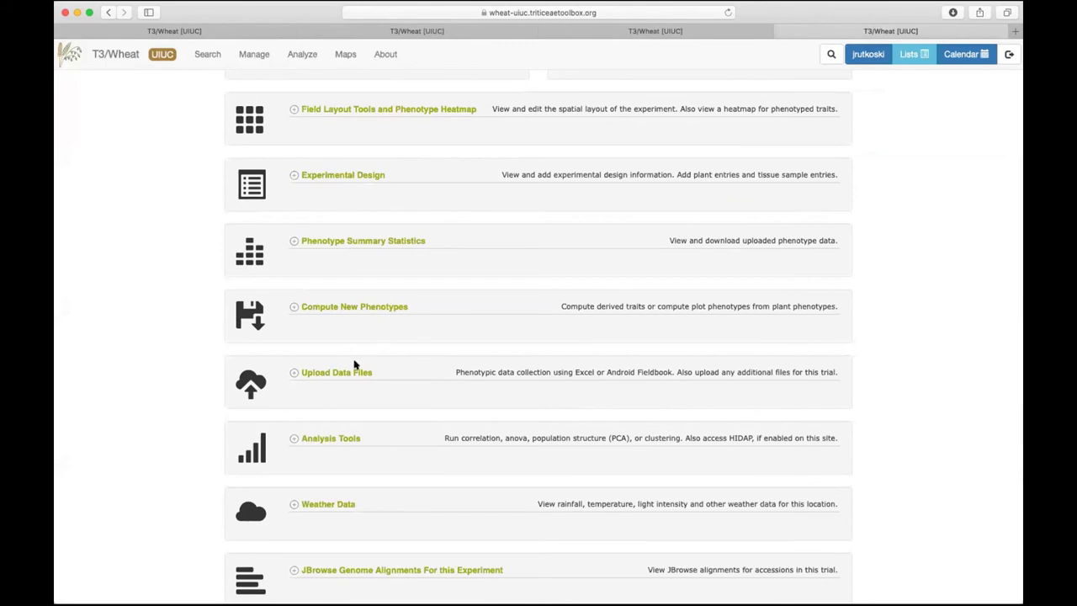
{"action": "scroll", "coordinate": [398, 192], "scroll_direction": "up", "scroll_amount": 10}
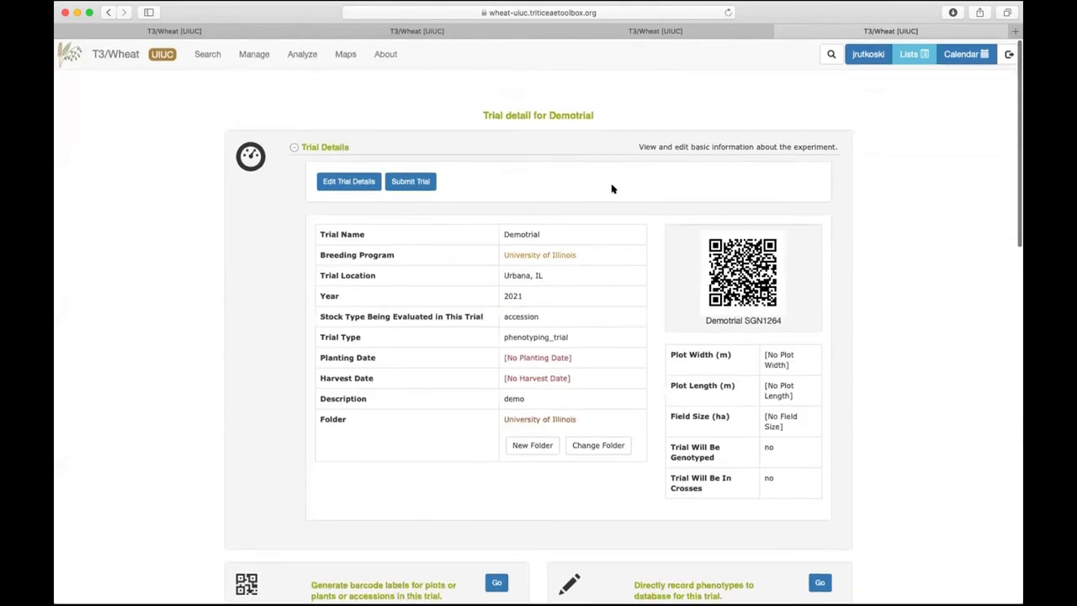
{"action": "scroll", "coordinate": [600, 337], "scroll_direction": "down", "scroll_amount": 5}
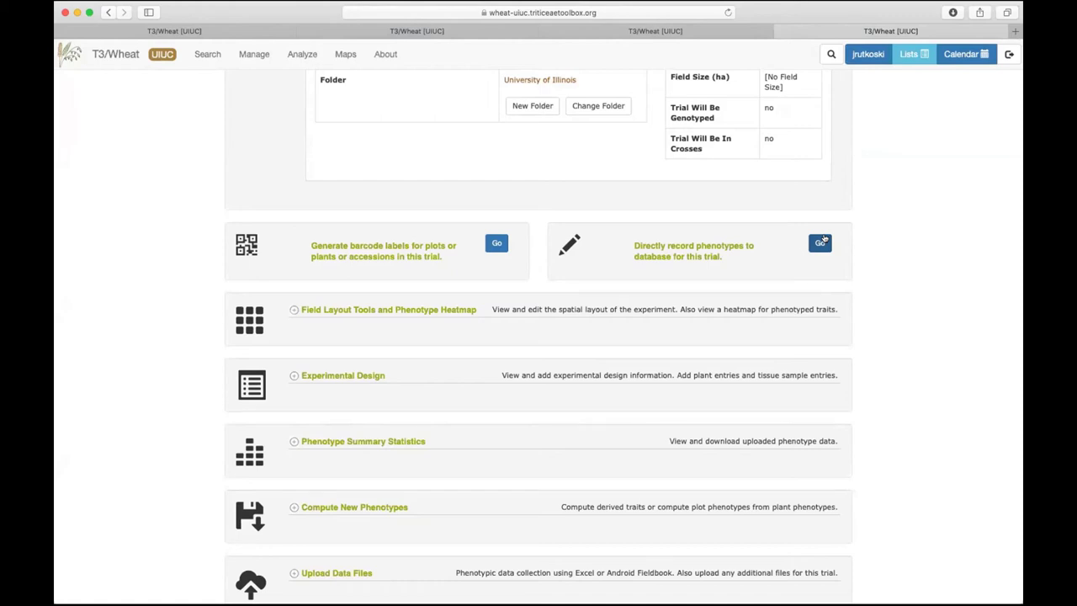
{"action": "left_click", "coordinate": [328, 376]}
{"action": "scroll", "coordinate": [484, 392], "scroll_direction": "down", "scroll_amount": 2}
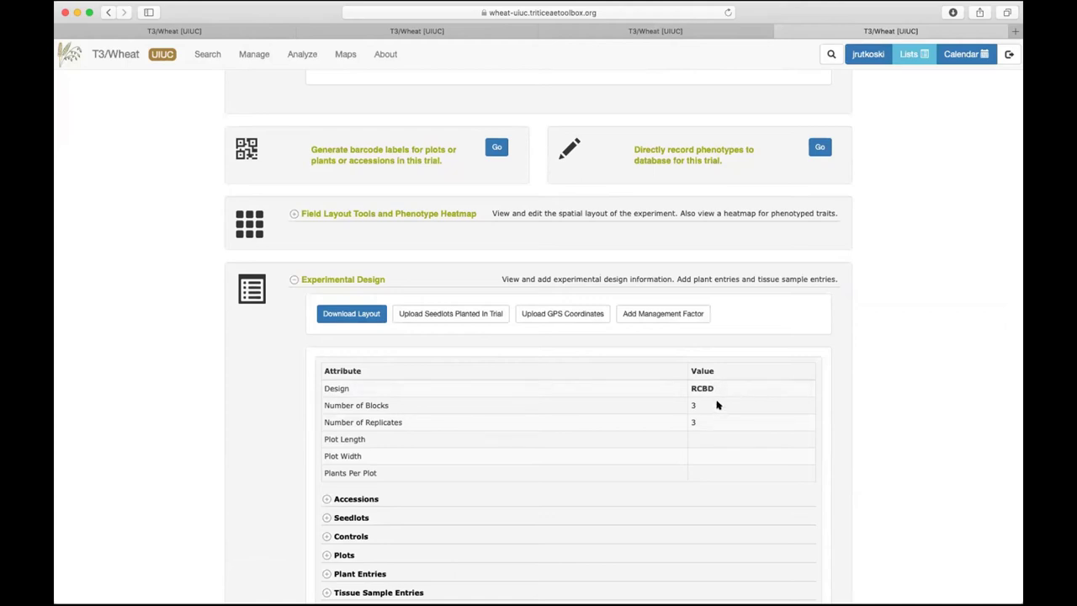
{"action": "left_click", "coordinate": [347, 499]}
{"action": "scroll", "coordinate": [392, 477], "scroll_direction": "down", "scroll_amount": 3}
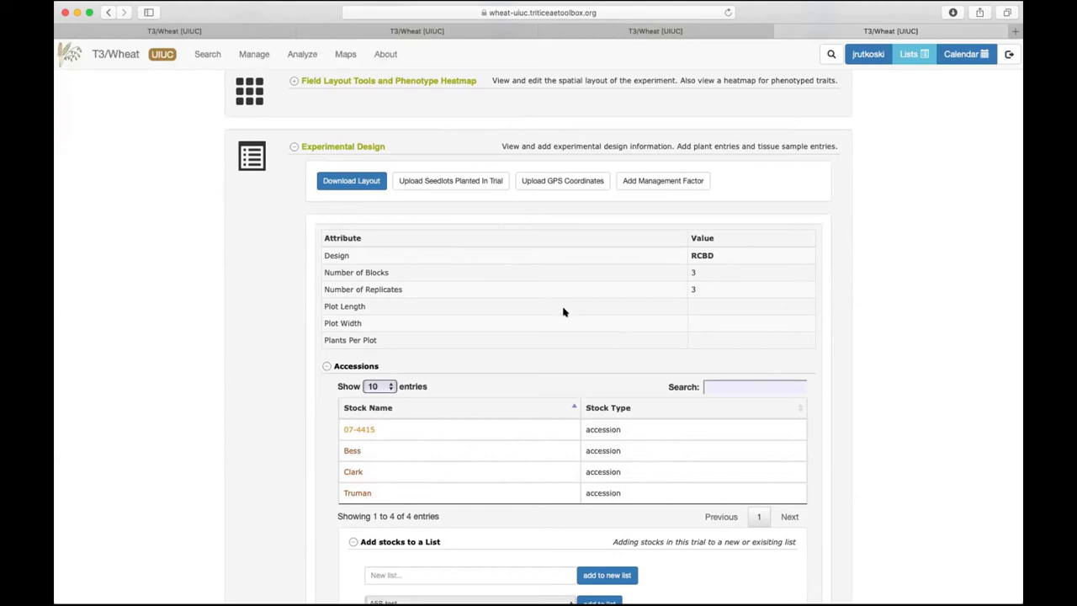
{"action": "scroll", "coordinate": [564, 312], "scroll_direction": "down", "scroll_amount": 5}
{"action": "scroll", "coordinate": [563, 312], "scroll_direction": "down", "scroll_amount": 6}
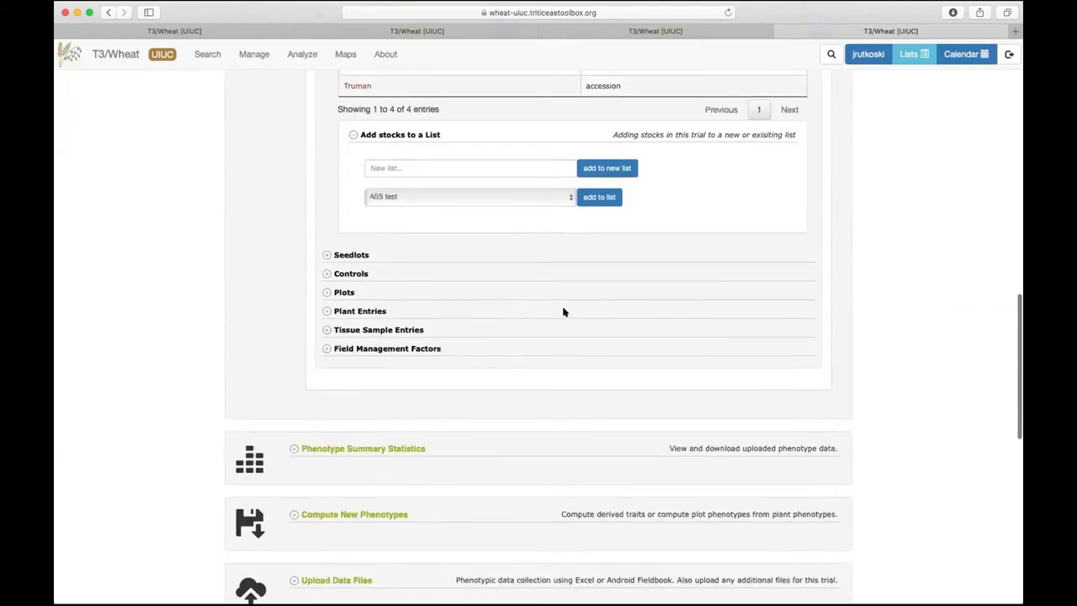
{"action": "scroll", "coordinate": [563, 312], "scroll_direction": "down", "scroll_amount": 5}
{"action": "scroll", "coordinate": [563, 312], "scroll_direction": "down", "scroll_amount": 4}
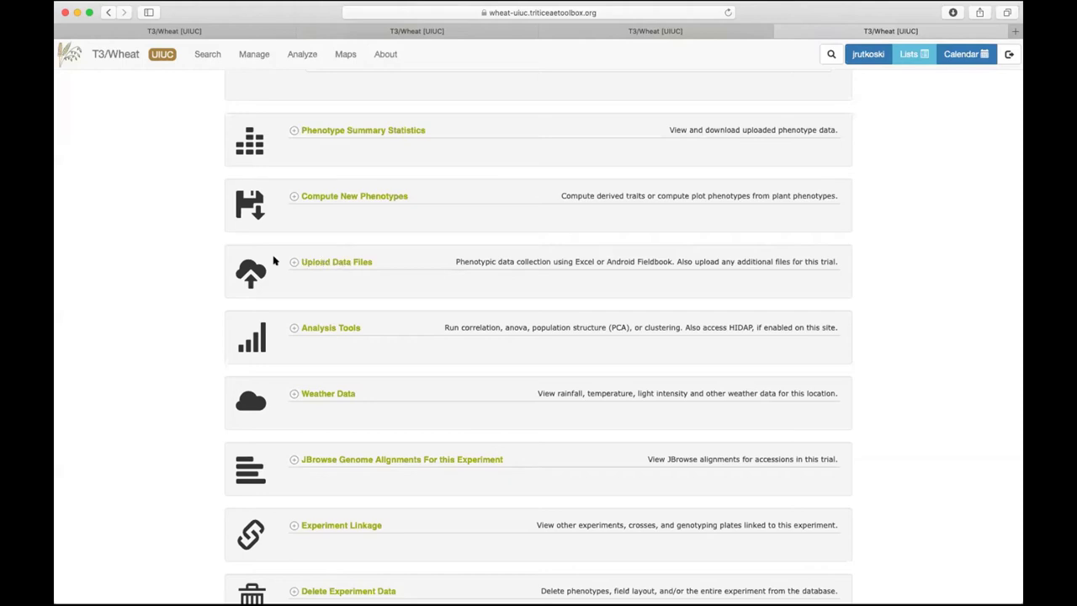
- Start a Demotrial phenotyping spreadsheet using the Agronomic Traits list with a notes column
{"action": "left_click", "coordinate": [334, 263]}
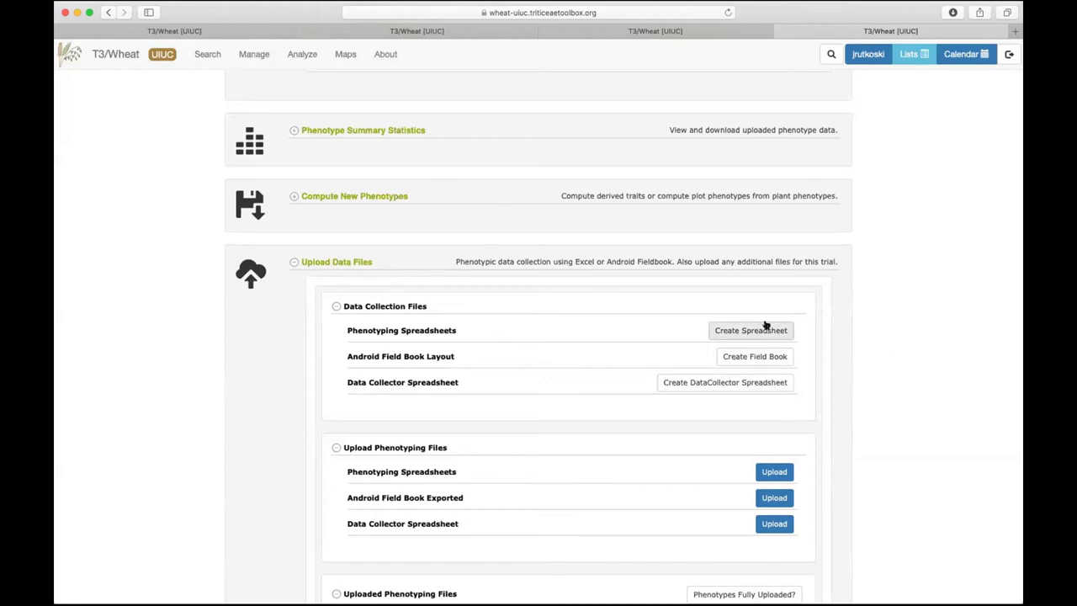
{"action": "left_click", "coordinate": [729, 331]}
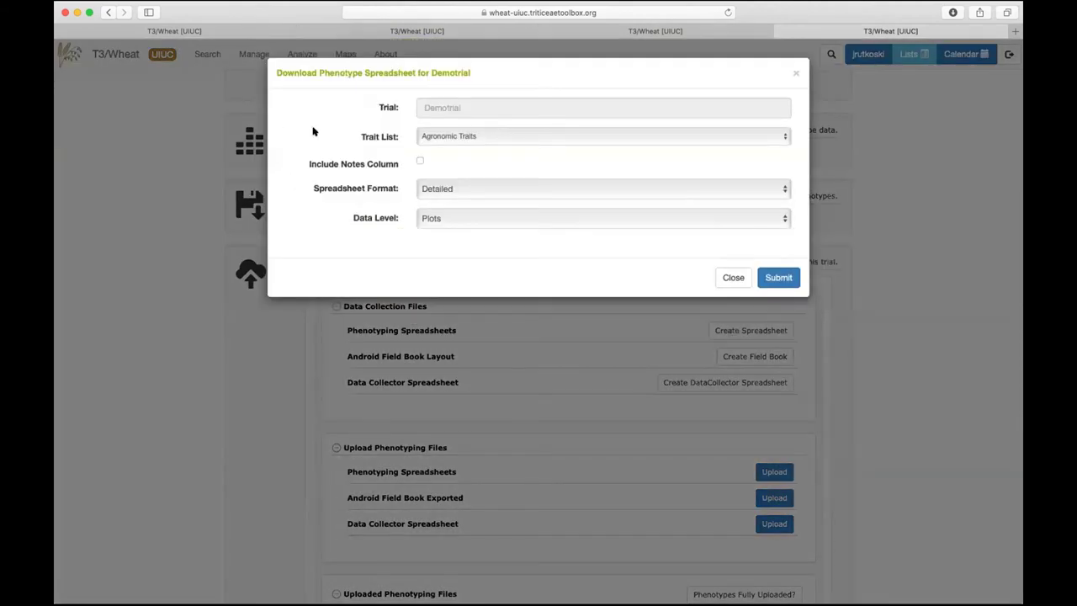
{"action": "left_click", "coordinate": [427, 137]}
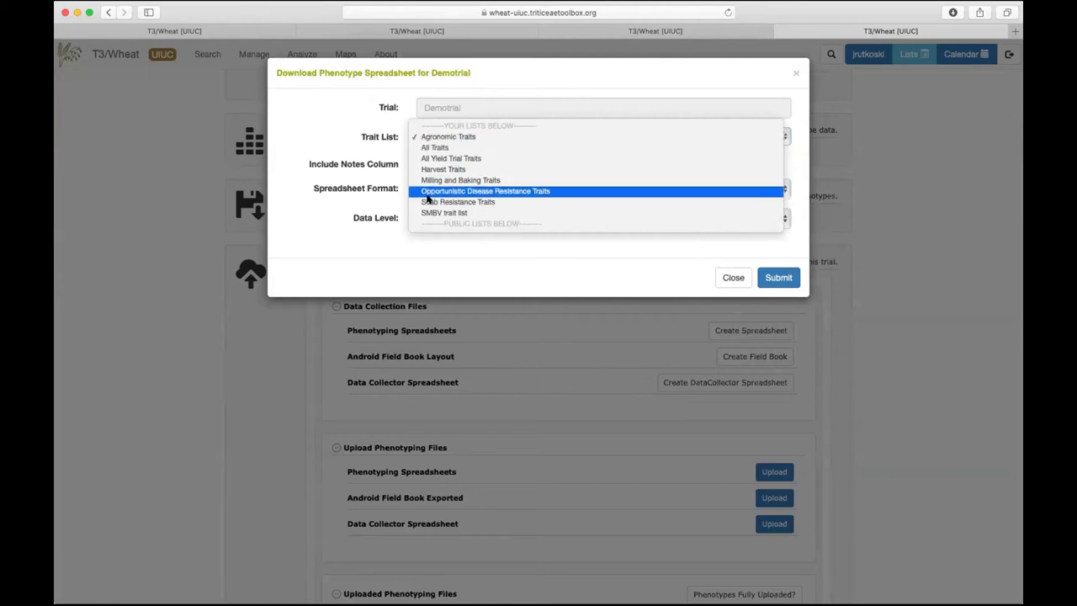
{"action": "left_click", "coordinate": [455, 137]}
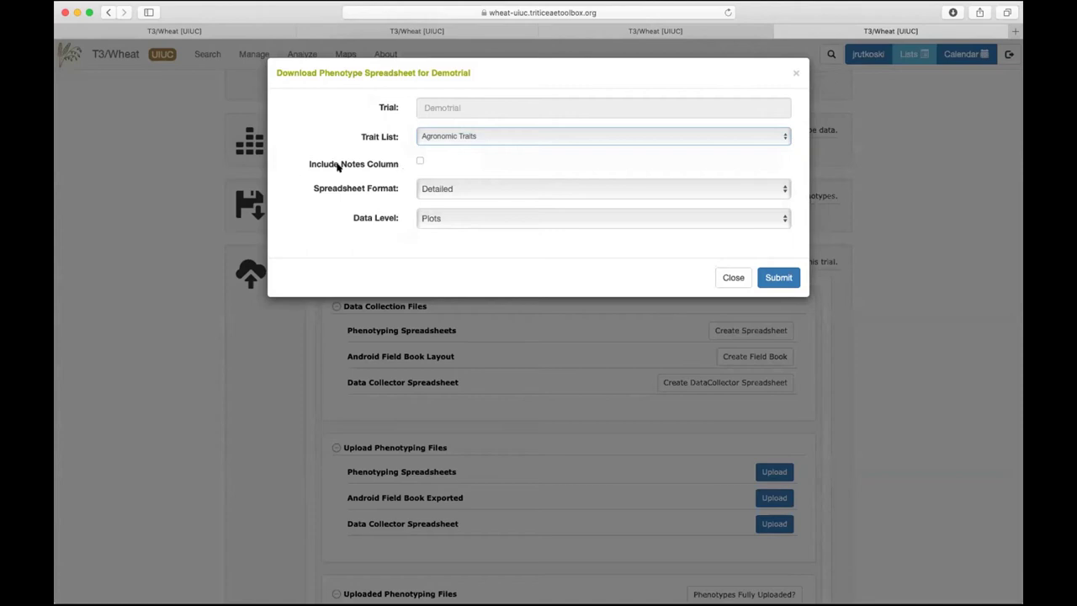
{"action": "left_click", "coordinate": [420, 160]}
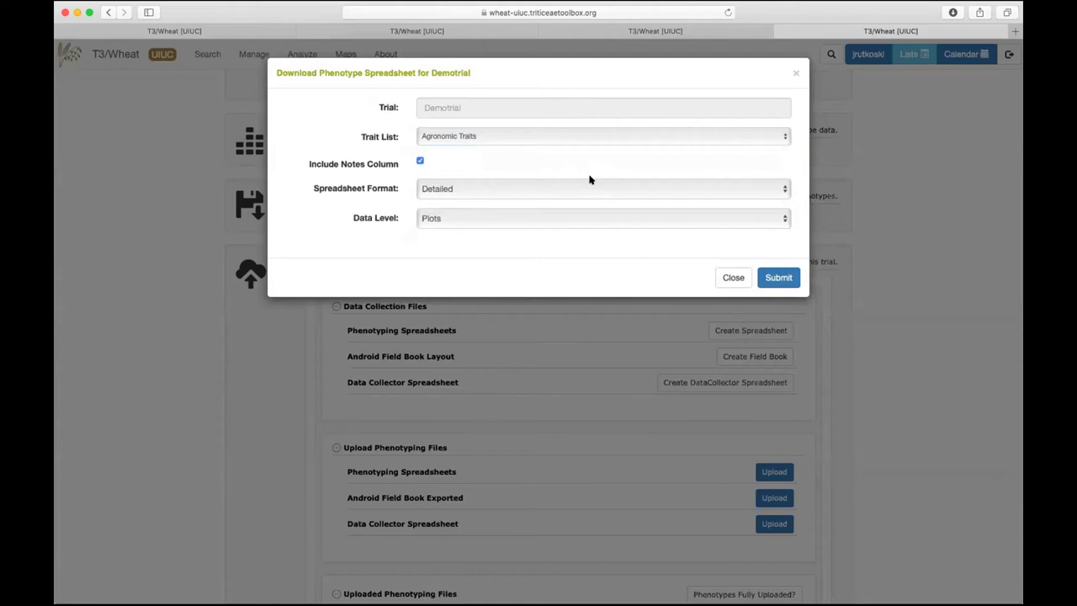
- Download the spreadsheet at Plots level and select downloadOaeEf.xls in Safari's downloads
{"action": "left_click", "coordinate": [434, 219]}
{"action": "left_click", "coordinate": [443, 219]}
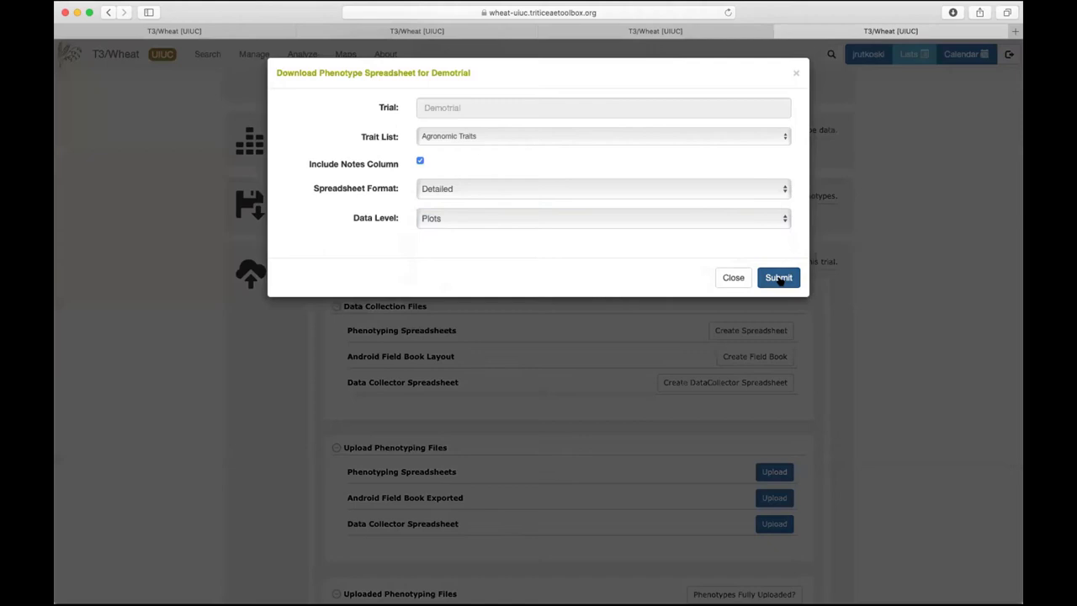
{"action": "left_click", "coordinate": [778, 280]}
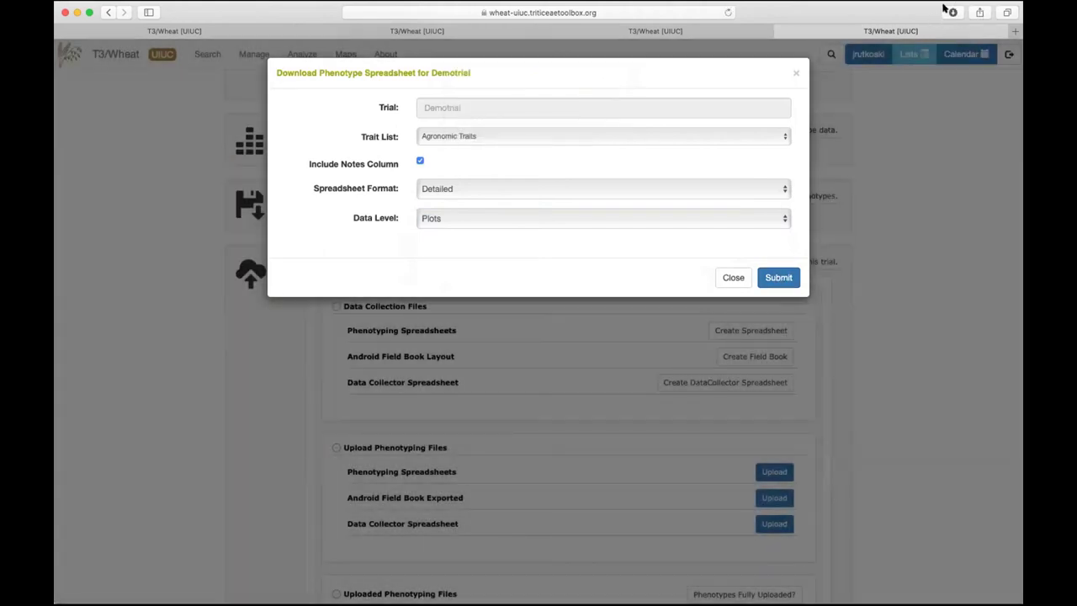
{"action": "left_click", "coordinate": [950, 13]}
{"action": "left_click", "coordinate": [908, 63]}
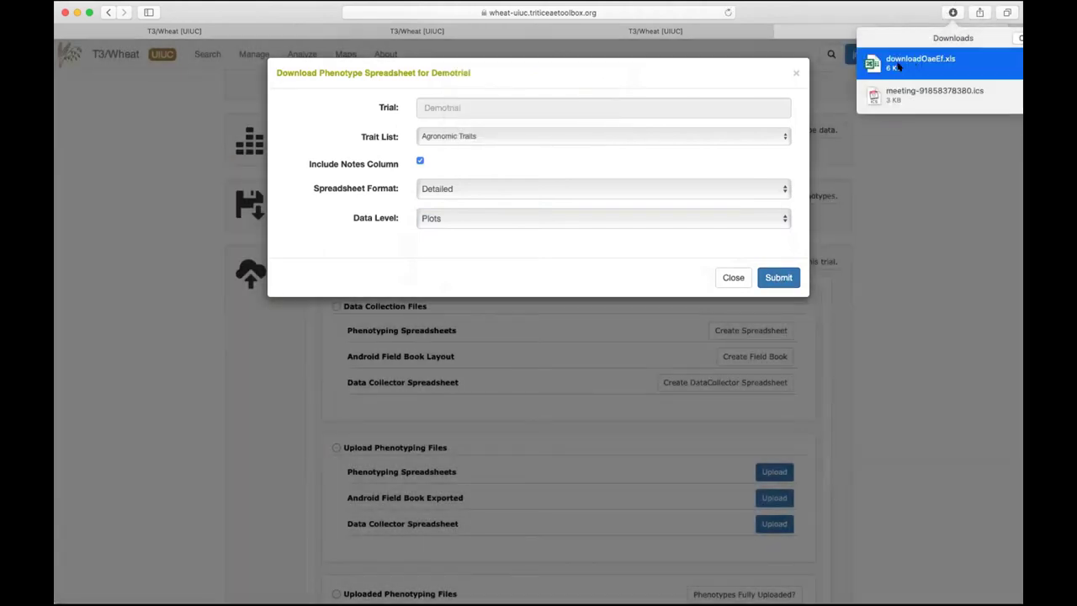
- Open downloadOaeEf.xls in Excel and widen columns A and J for Spreadsheet ID and Lodging incidence
{"action": "double_click", "coordinate": [898, 64]}
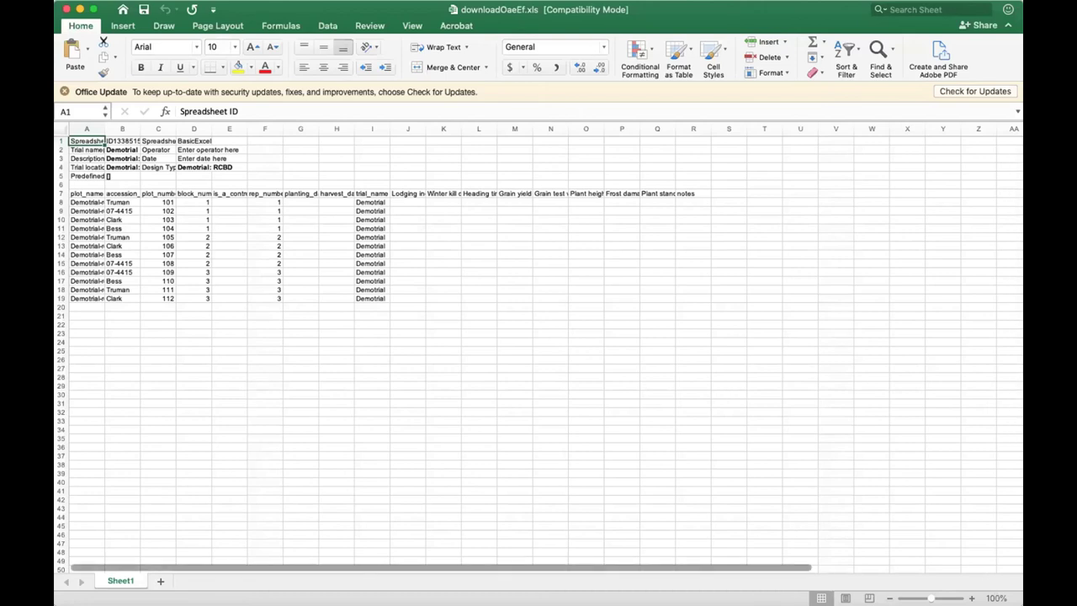
{"action": "scroll", "coordinate": [495, 337], "scroll_direction": "up", "scroll_amount": 8}
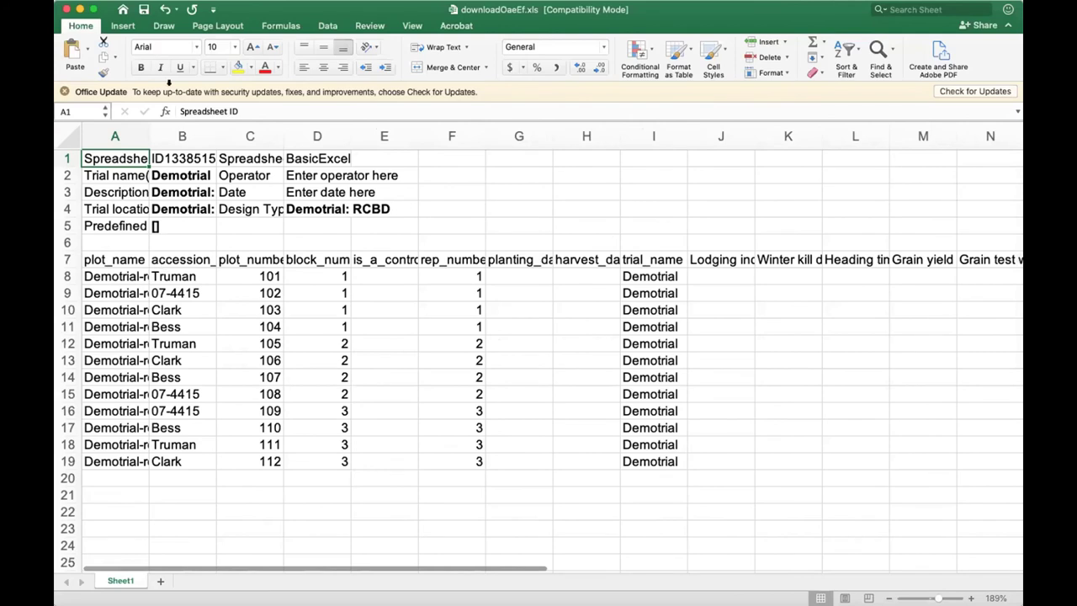
{"action": "left_click_drag", "start_coordinate": [148, 136], "coordinate": [216, 137]}
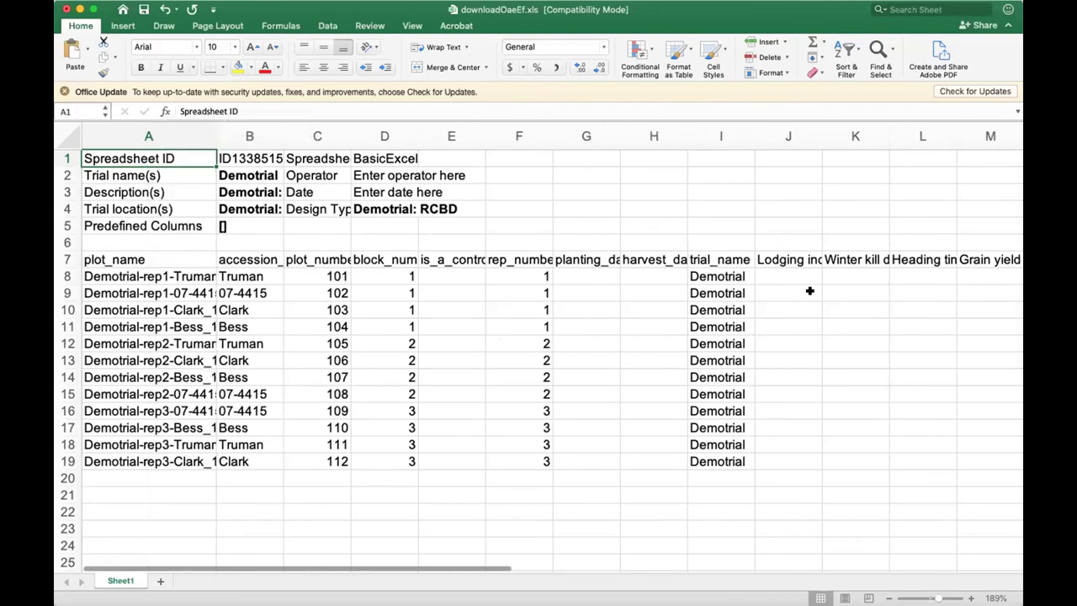
{"action": "left_click", "coordinate": [853, 261]}
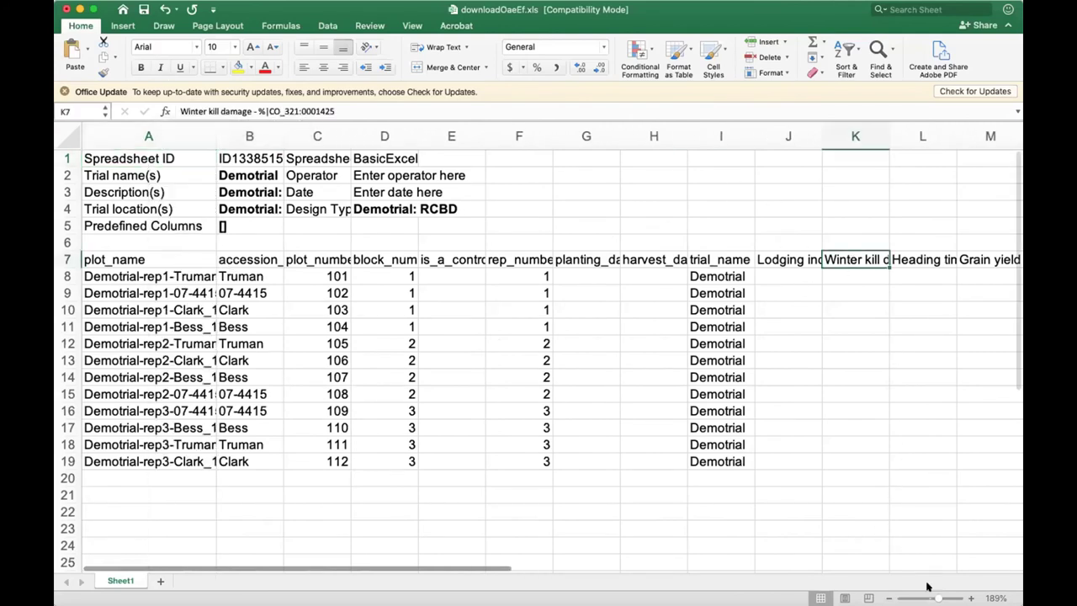
{"action": "scroll", "coordinate": [484, 557], "scroll_direction": "right", "scroll_amount": 3}
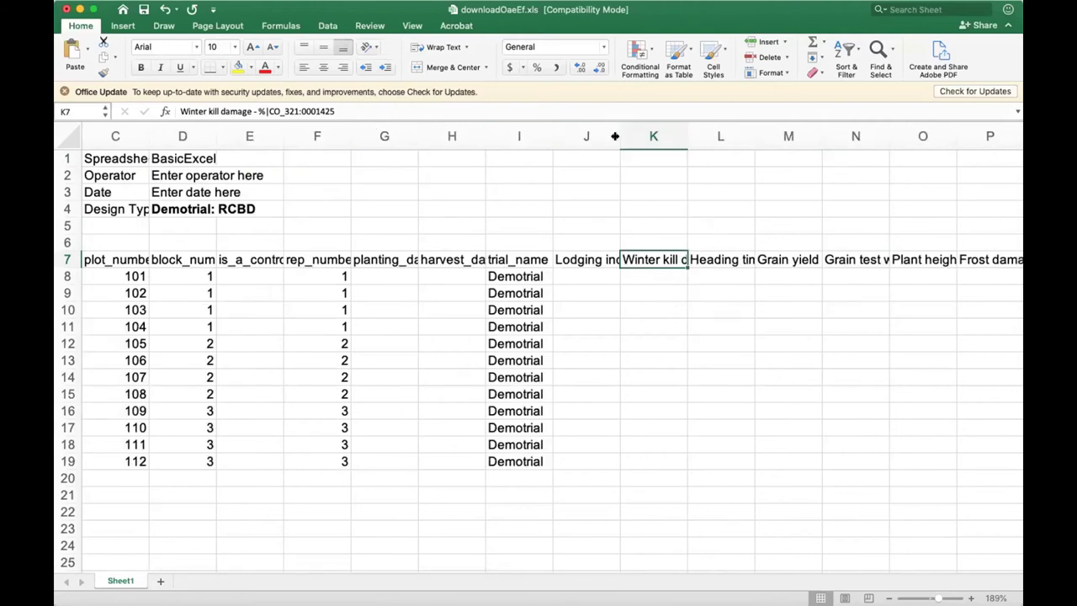
{"action": "left_click_drag", "start_coordinate": [615, 130], "coordinate": [660, 131]}
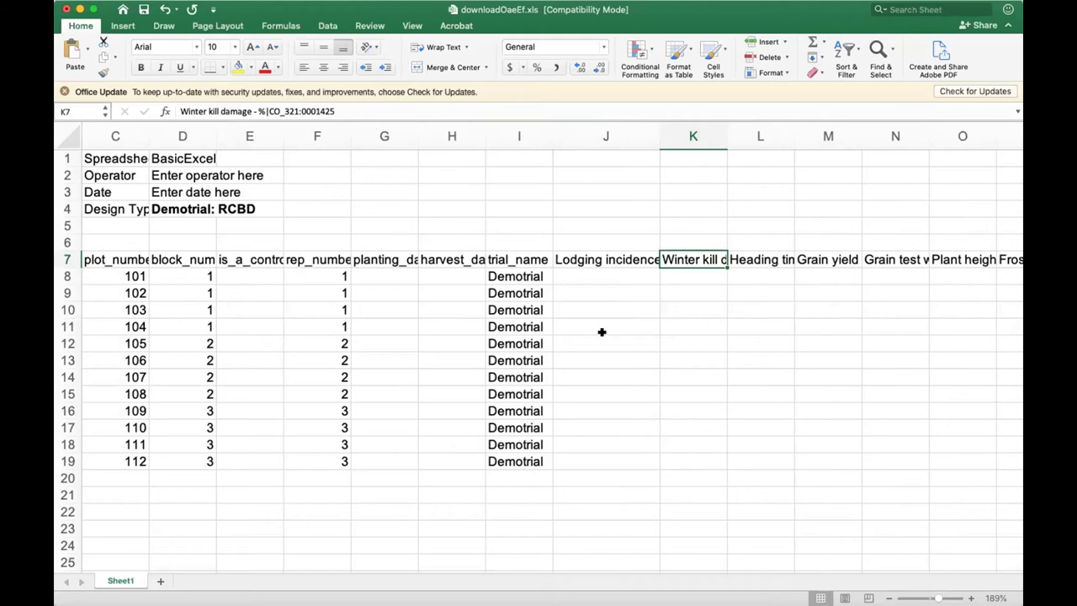
{"action": "left_click", "coordinate": [572, 259]}
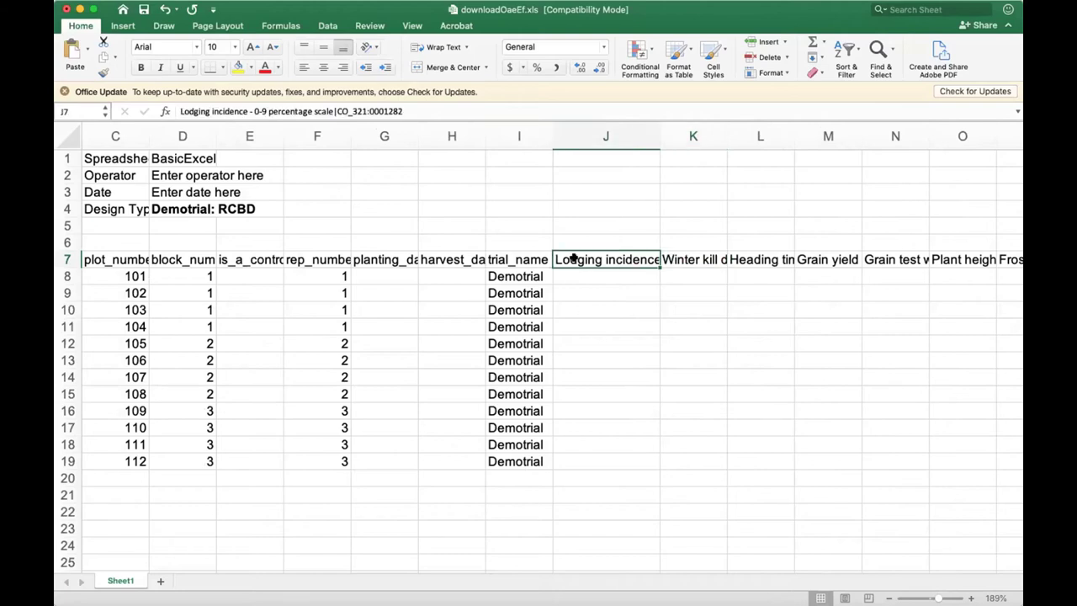
{"action": "key", "text": "Return"}
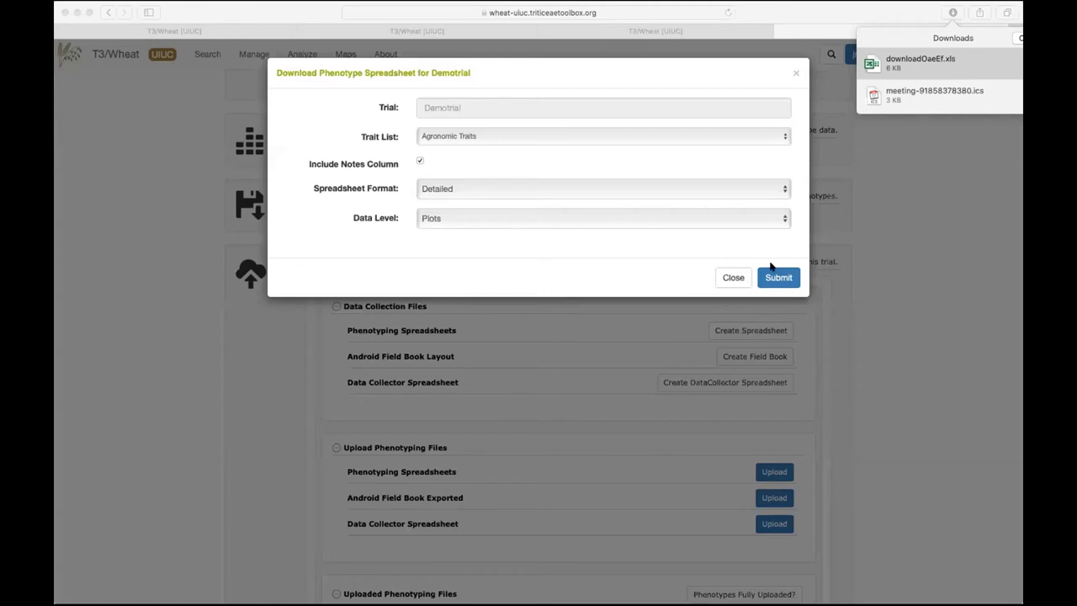
- Close the Download Phenotype Spreadsheet dialog and review the Upload Data Files section
{"action": "left_click", "coordinate": [729, 279]}
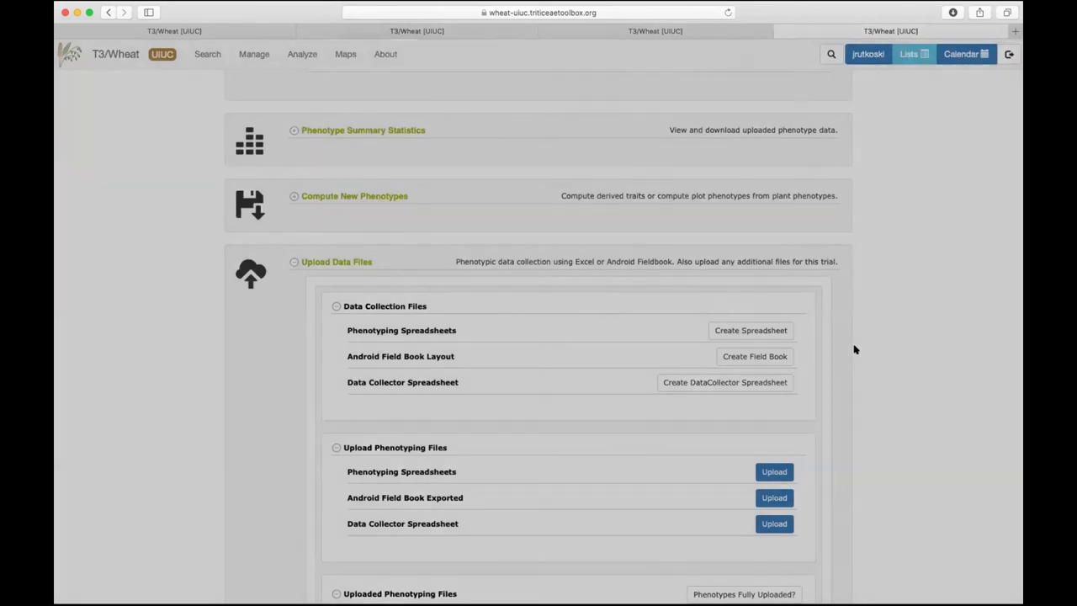
{"action": "scroll", "coordinate": [454, 426], "scroll_direction": "down", "scroll_amount": 5}
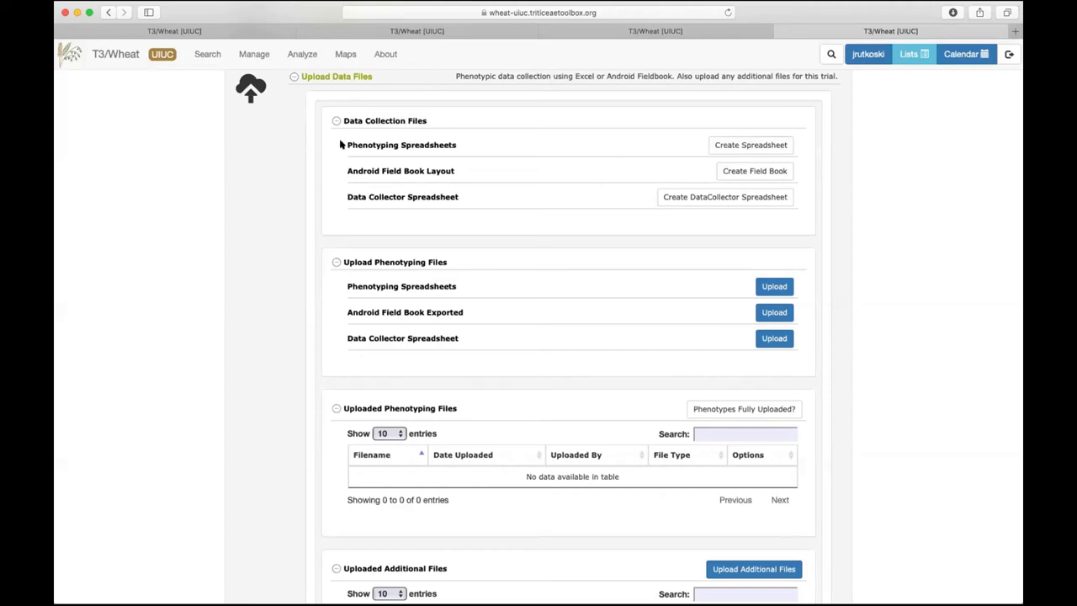
{"action": "left_click_drag", "start_coordinate": [344, 143], "coordinate": [818, 143]}
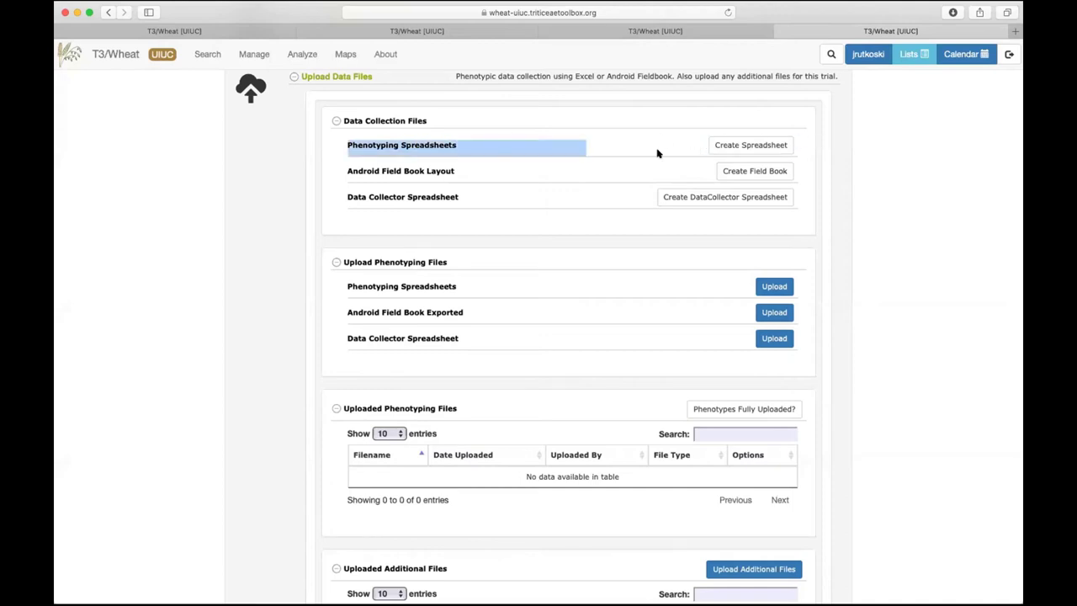
{"action": "left_click", "coordinate": [615, 162]}
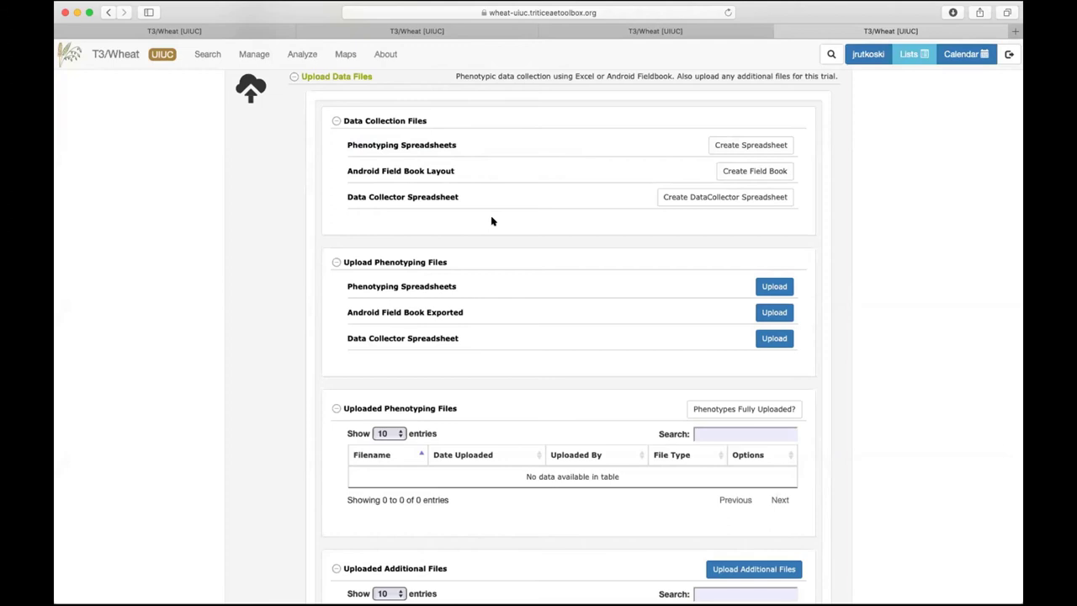
{"action": "scroll", "coordinate": [492, 221], "scroll_direction": "up", "scroll_amount": 7}
{"action": "scroll", "coordinate": [492, 221], "scroll_direction": "up", "scroll_amount": 20}
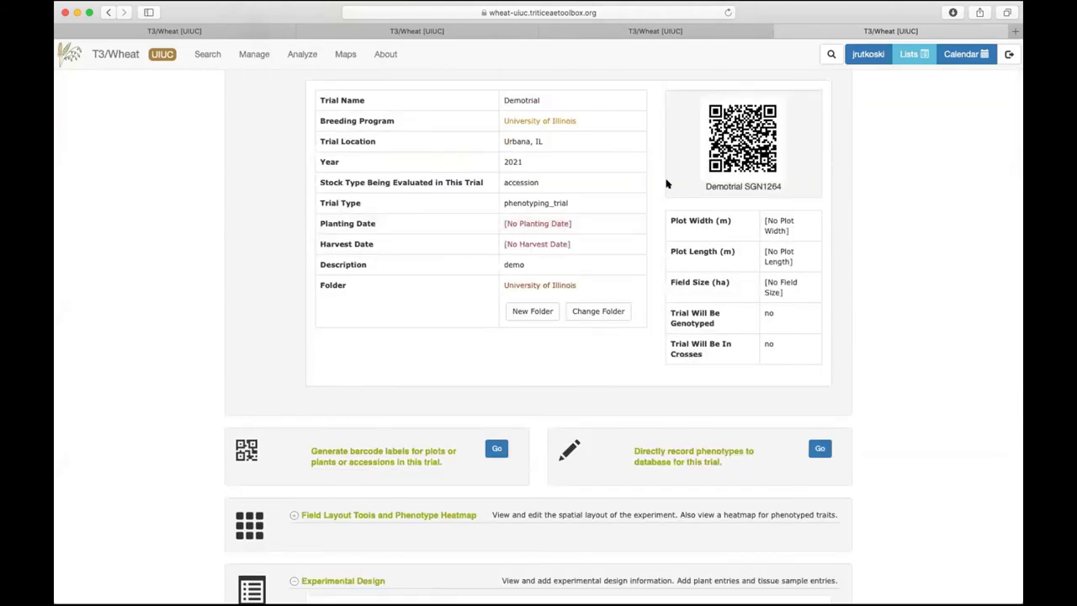
- Review Demotrial's RCBD design and accessions, then bring up the Manage menu
{"action": "scroll", "coordinate": [666, 184], "scroll_direction": "up", "scroll_amount": 4}
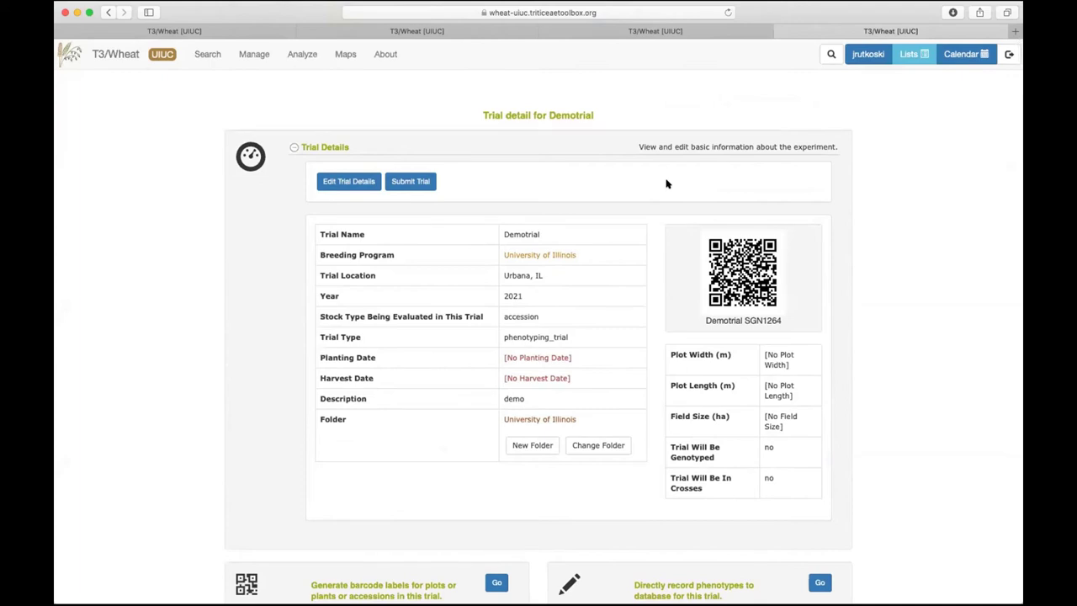
{"action": "scroll", "coordinate": [666, 184], "scroll_direction": "down", "scroll_amount": 20}
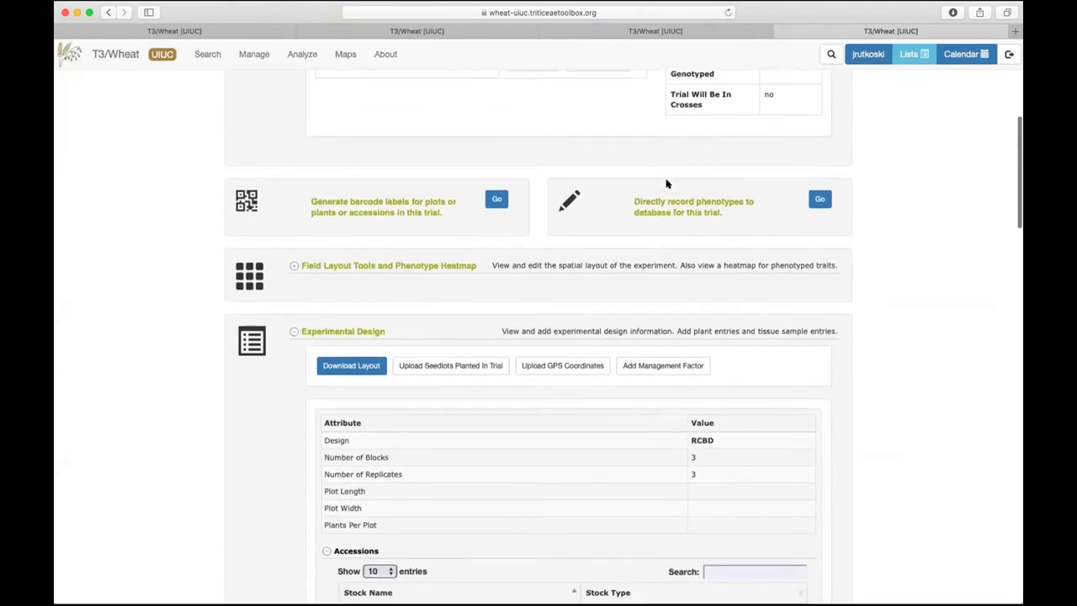
{"action": "scroll", "coordinate": [667, 183], "scroll_direction": "up", "scroll_amount": 3}
{"action": "scroll", "coordinate": [667, 183], "scroll_direction": "up", "scroll_amount": 3}
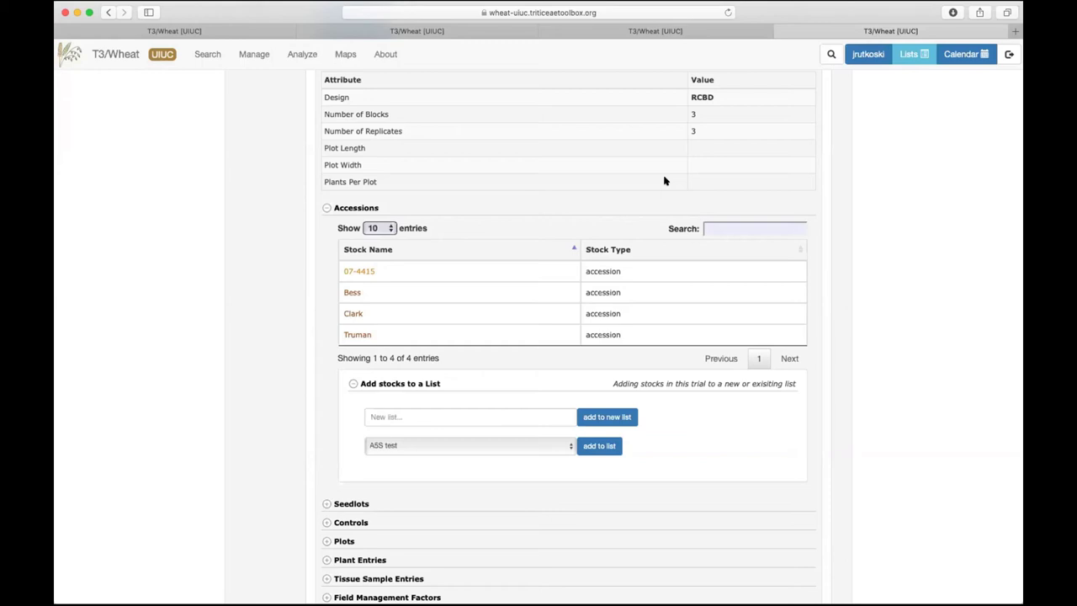
{"action": "scroll", "coordinate": [663, 181], "scroll_direction": "up", "scroll_amount": 3}
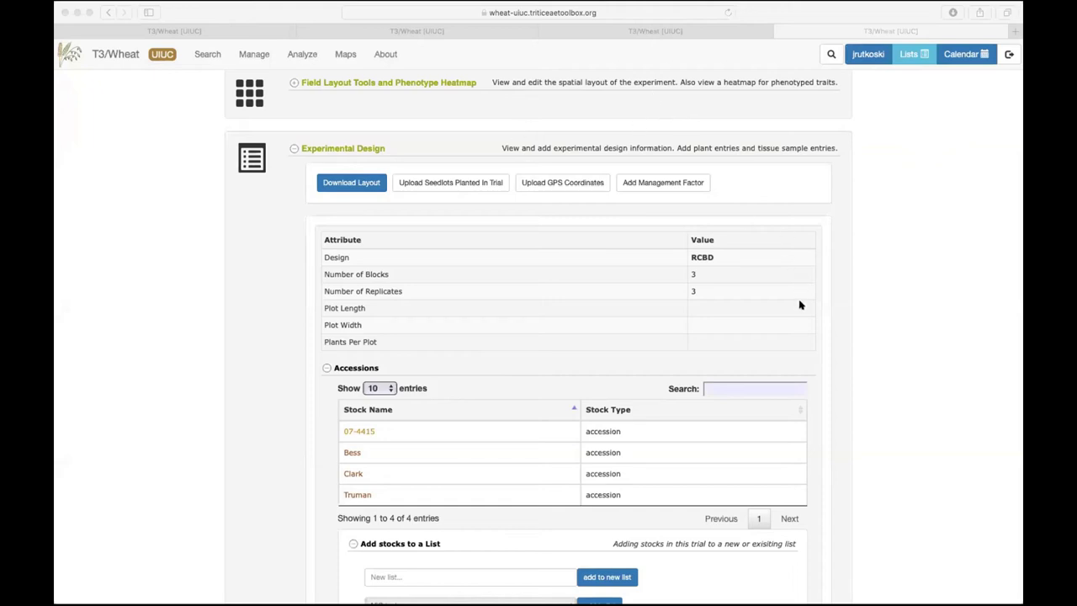
{"action": "scroll", "coordinate": [572, 272], "scroll_direction": "up", "scroll_amount": 7}
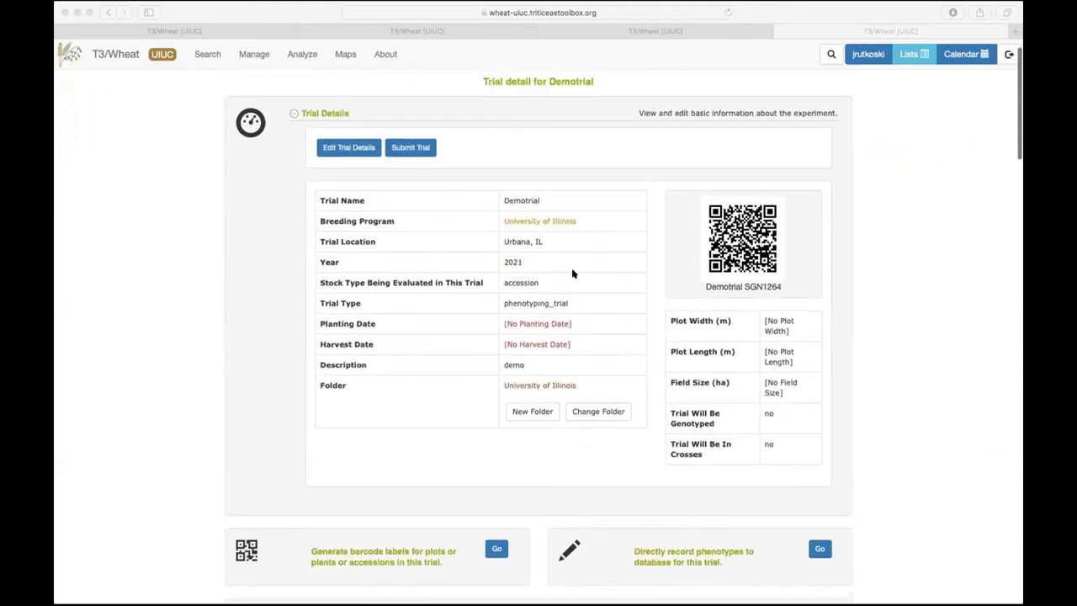
{"action": "scroll", "coordinate": [572, 271], "scroll_direction": "down", "scroll_amount": 5}
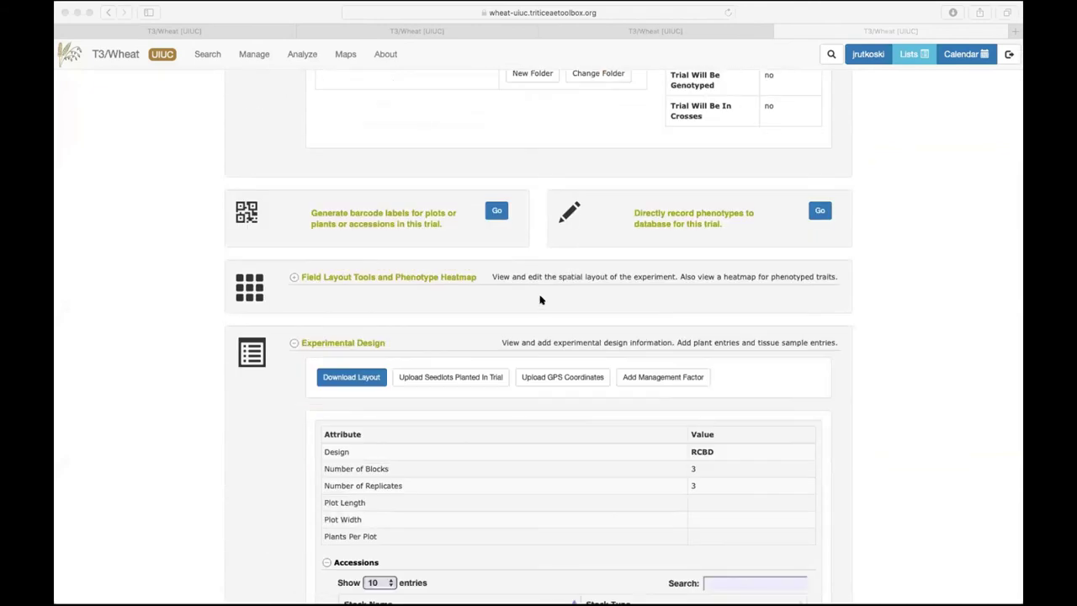
{"action": "scroll", "coordinate": [481, 314], "scroll_direction": "up", "scroll_amount": 5}
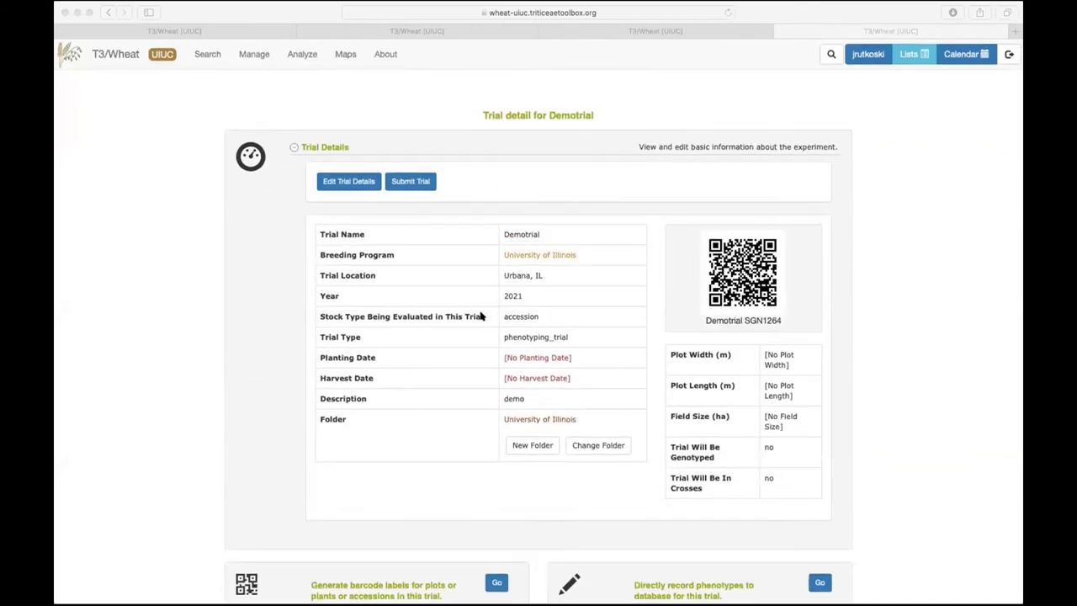
{"action": "left_click", "coordinate": [250, 54]}
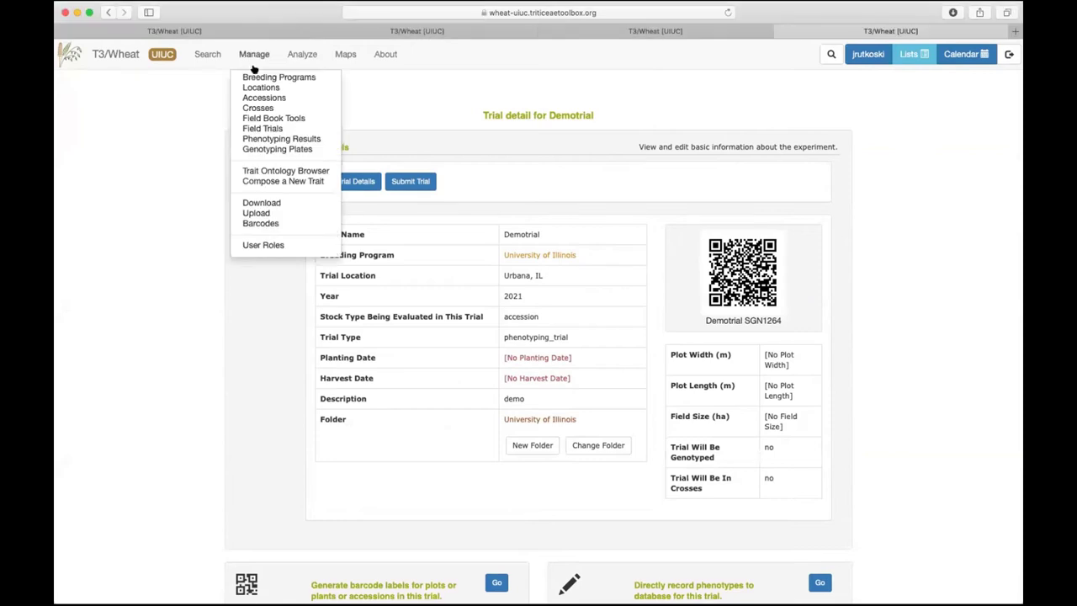
- Go to Manage > Upload and open Upload Phenotyping Spreadsheet under Phenotypes
{"action": "mouse_move", "coordinate": [255, 73]}
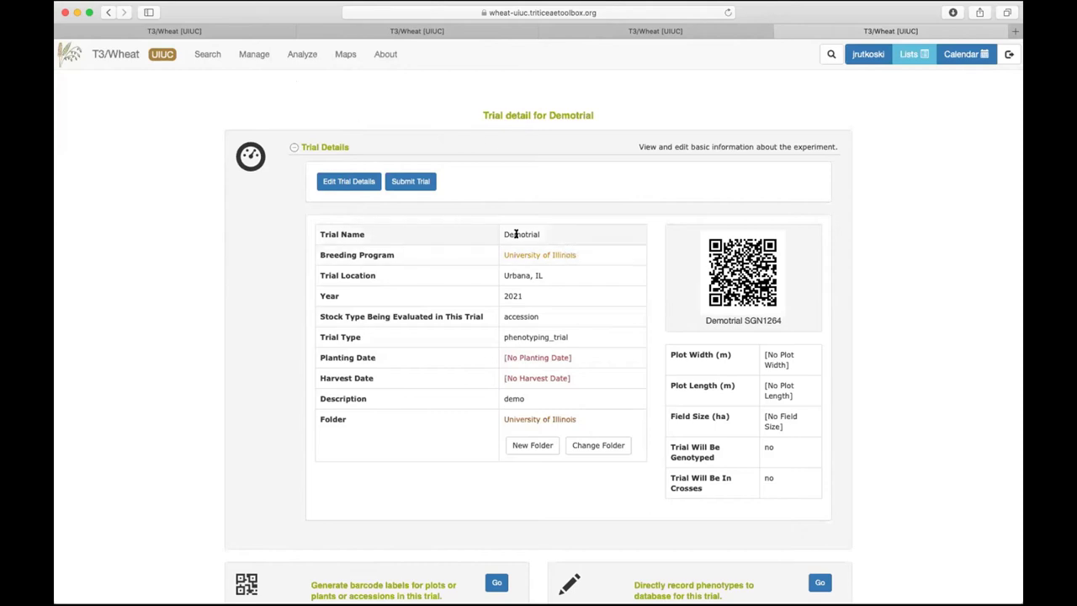
{"action": "scroll", "coordinate": [570, 207], "scroll_direction": "down", "scroll_amount": 7}
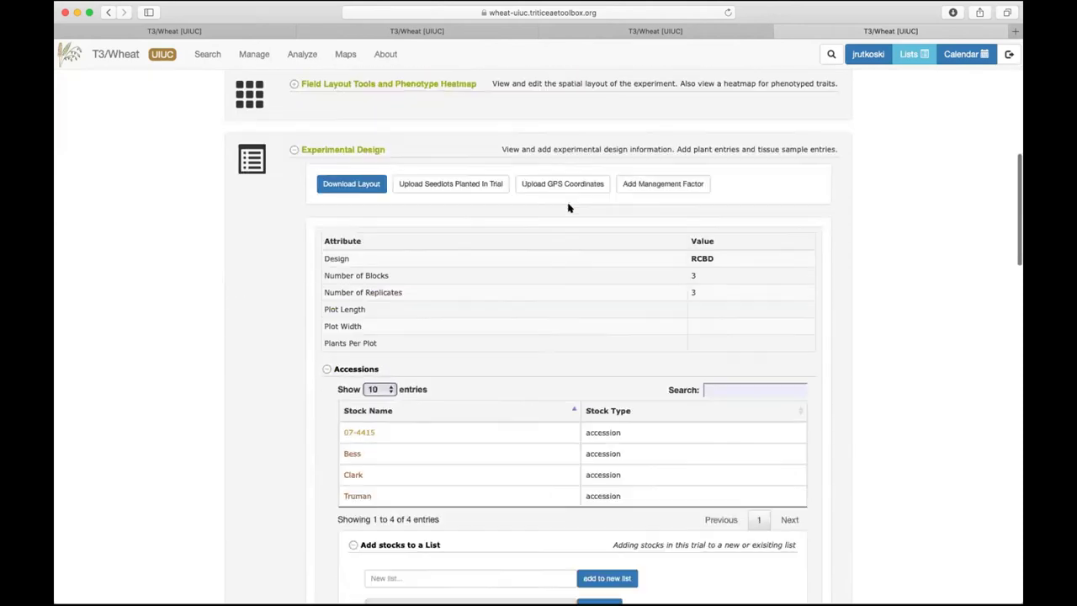
{"action": "scroll", "coordinate": [505, 159], "scroll_direction": "up", "scroll_amount": 7}
{"action": "mouse_move", "coordinate": [245, 54]}
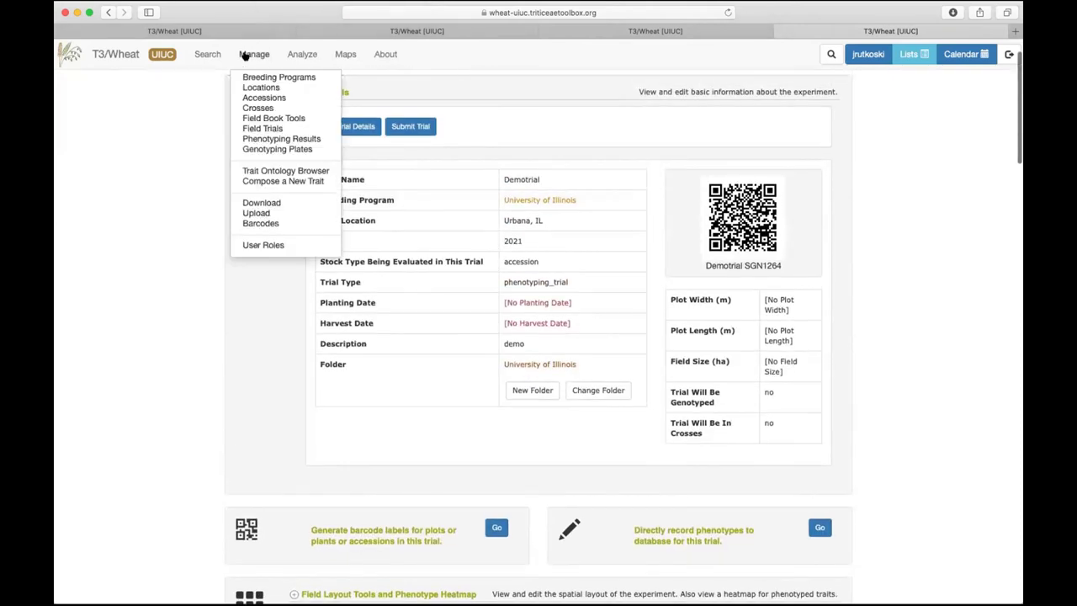
{"action": "left_click", "coordinate": [257, 214]}
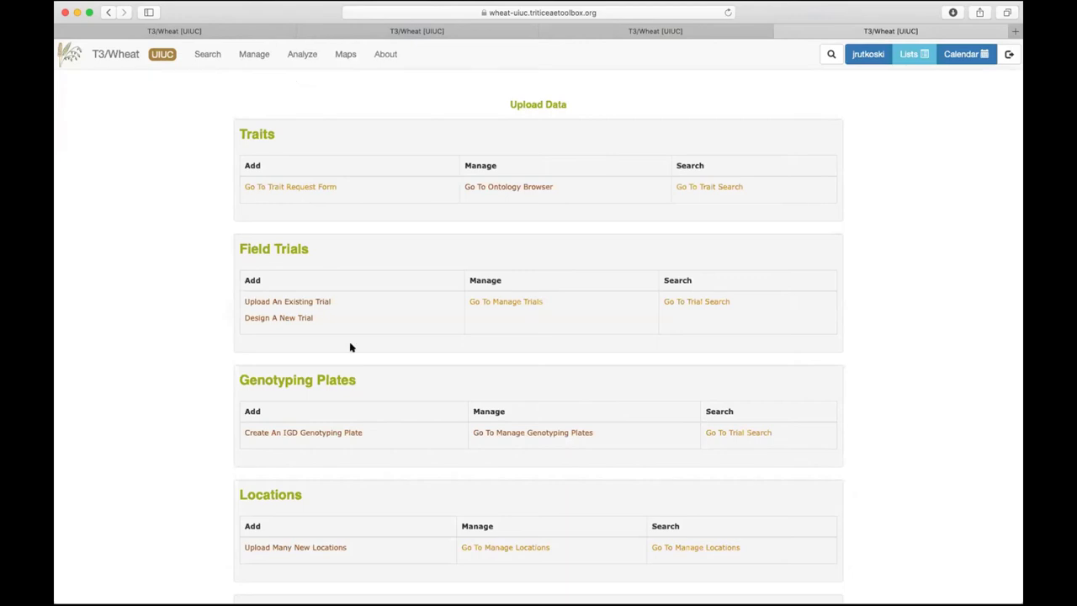
{"action": "scroll", "coordinate": [350, 347], "scroll_direction": "down", "scroll_amount": 5}
{"action": "scroll", "coordinate": [351, 347], "scroll_direction": "down", "scroll_amount": 4}
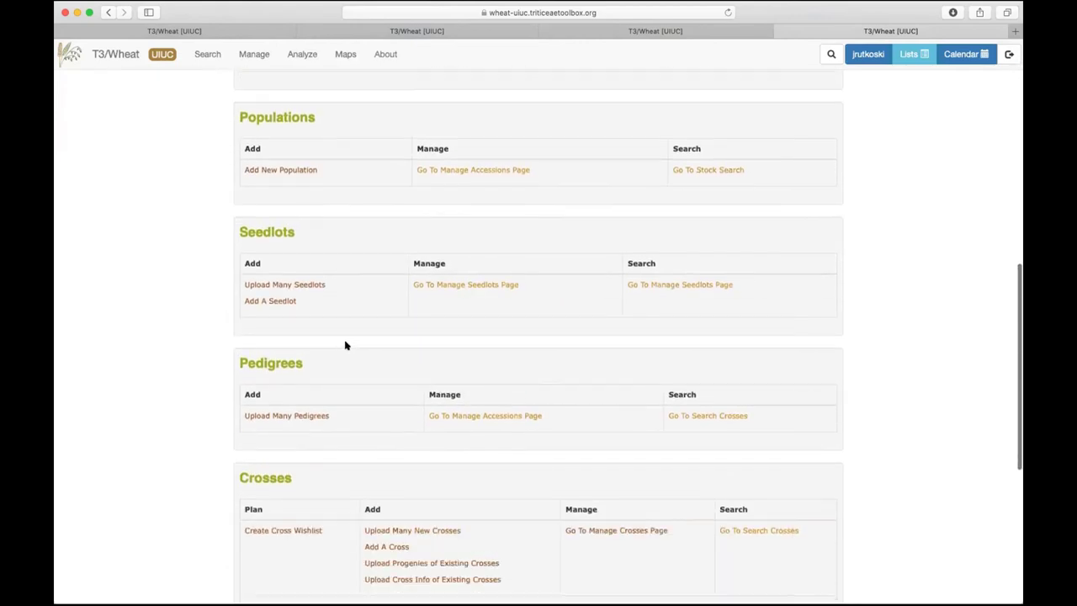
{"action": "scroll", "coordinate": [347, 345], "scroll_direction": "down", "scroll_amount": 5}
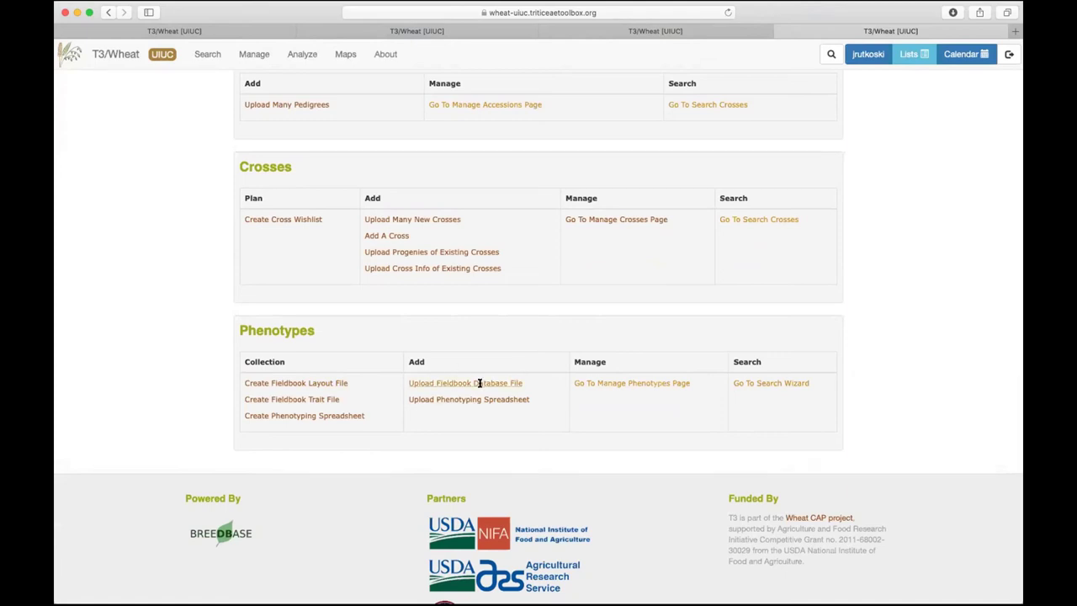
{"action": "left_click", "coordinate": [453, 399]}
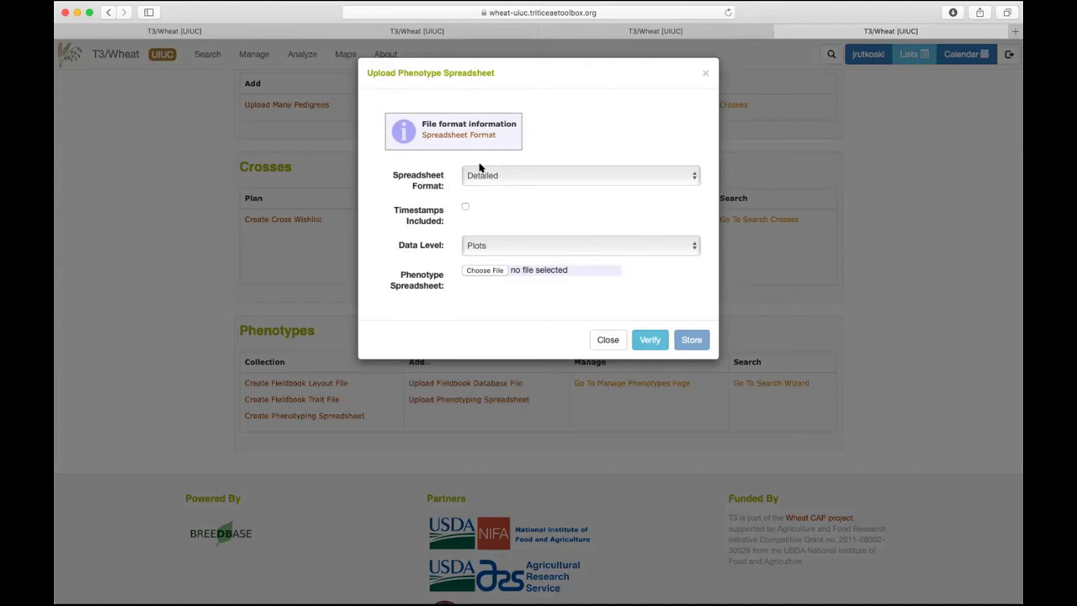
- Close the Upload Phenotype Spreadsheet dialog without uploading
{"action": "left_click", "coordinate": [607, 340]}
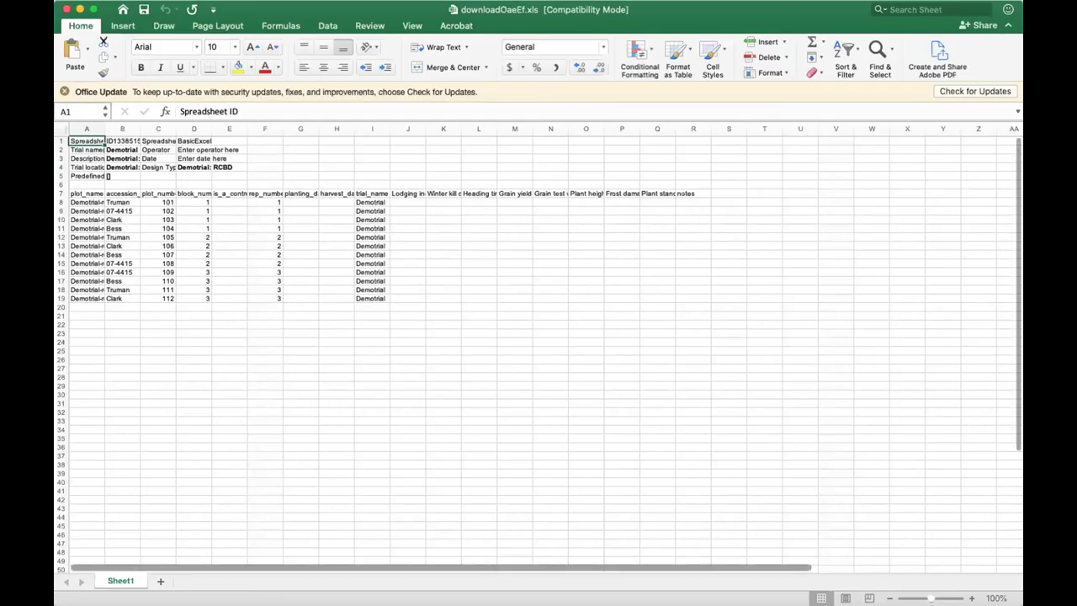
- Copy plot_name cells A7:A20 into a new Sheet2 and widen its column A
{"action": "scroll", "coordinate": [734, 364], "scroll_direction": "up", "scroll_amount": 10}
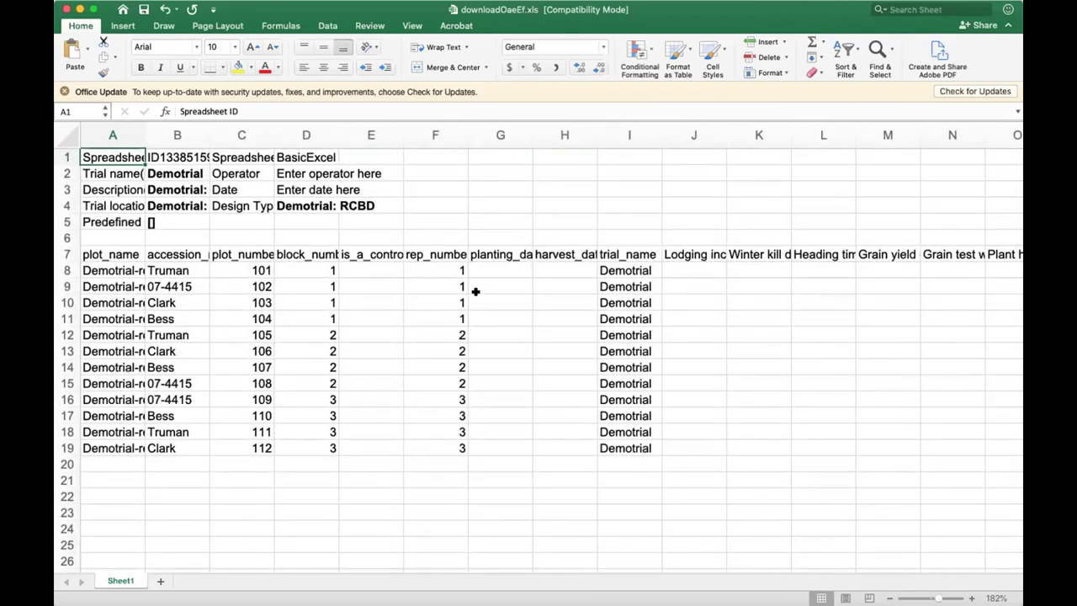
{"action": "left_click_drag", "start_coordinate": [145, 134], "coordinate": [243, 135]}
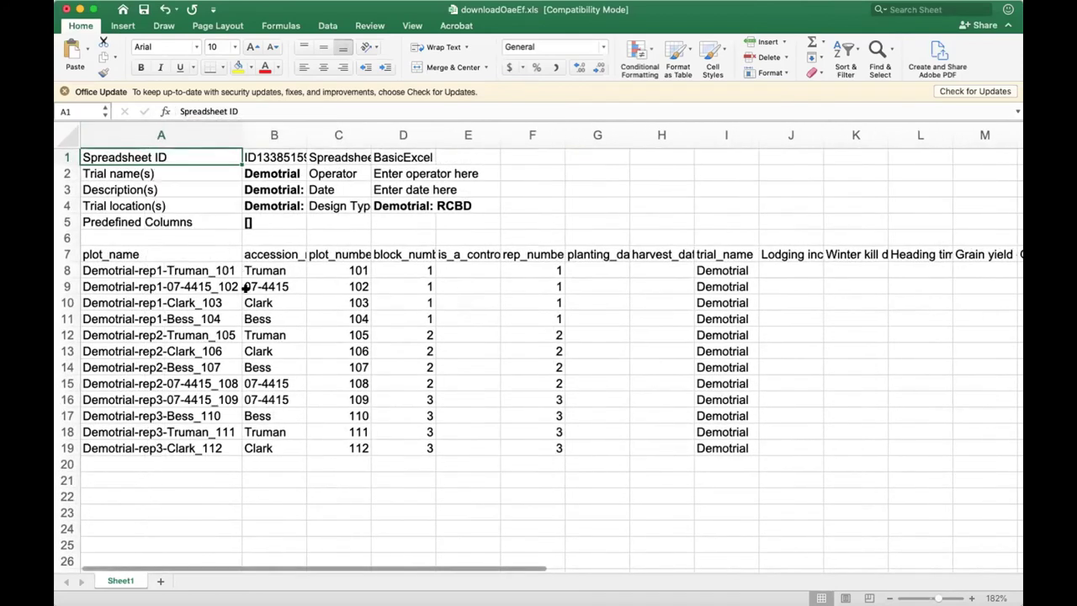
{"action": "left_click", "coordinate": [164, 249]}
{"action": "left_click_drag", "start_coordinate": [164, 249], "coordinate": [177, 467]}
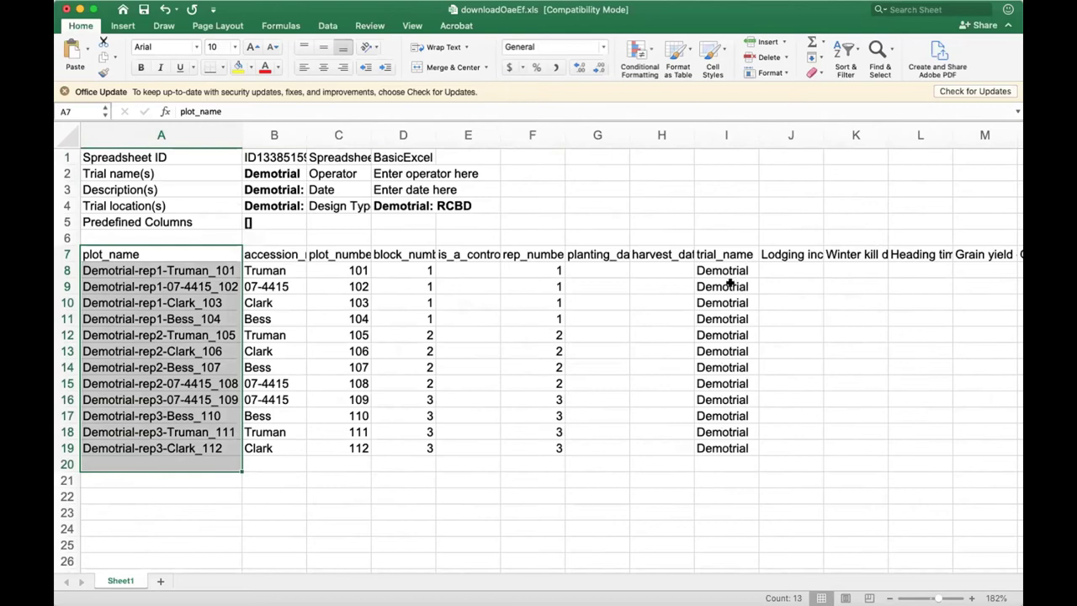
{"action": "key", "text": "super+c"}
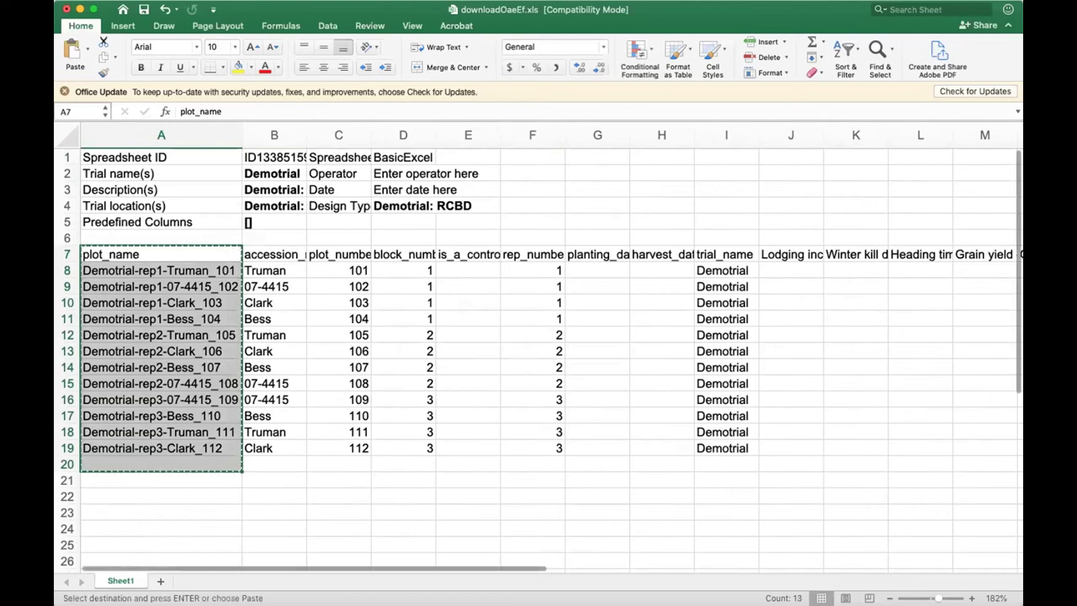
{"action": "left_click", "coordinate": [160, 581]}
{"action": "key", "text": "super+v"}
{"action": "left_click_drag", "start_coordinate": [107, 128], "coordinate": [209, 128]}
- Select the Grain yield cells M7:M19 on Sheet1 and return to Sheet2
{"action": "left_click", "coordinate": [121, 580]}
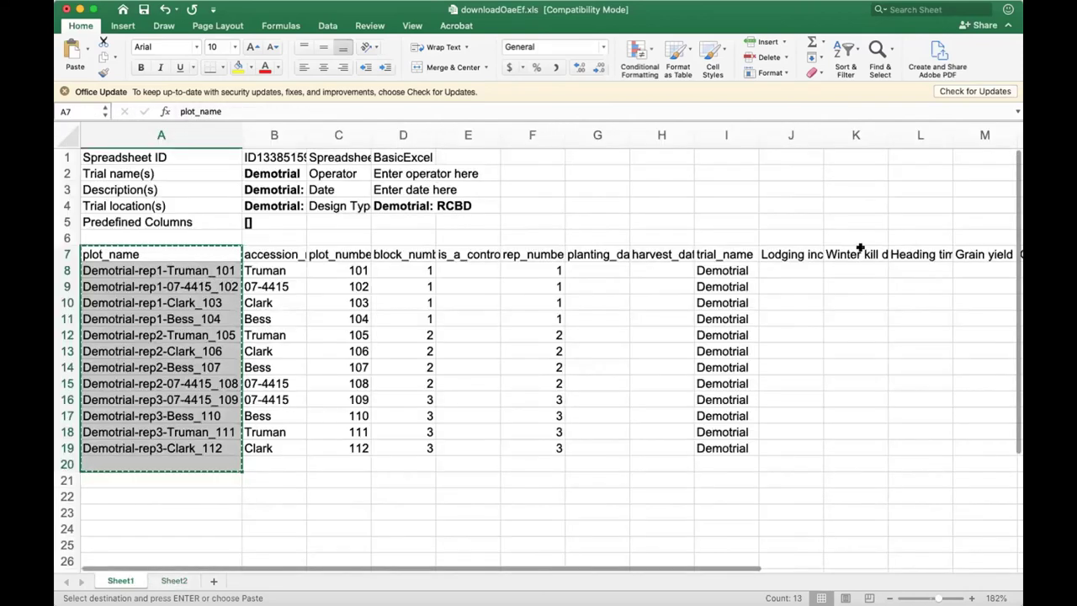
{"action": "left_click_drag", "start_coordinate": [983, 254], "coordinate": [978, 441]}
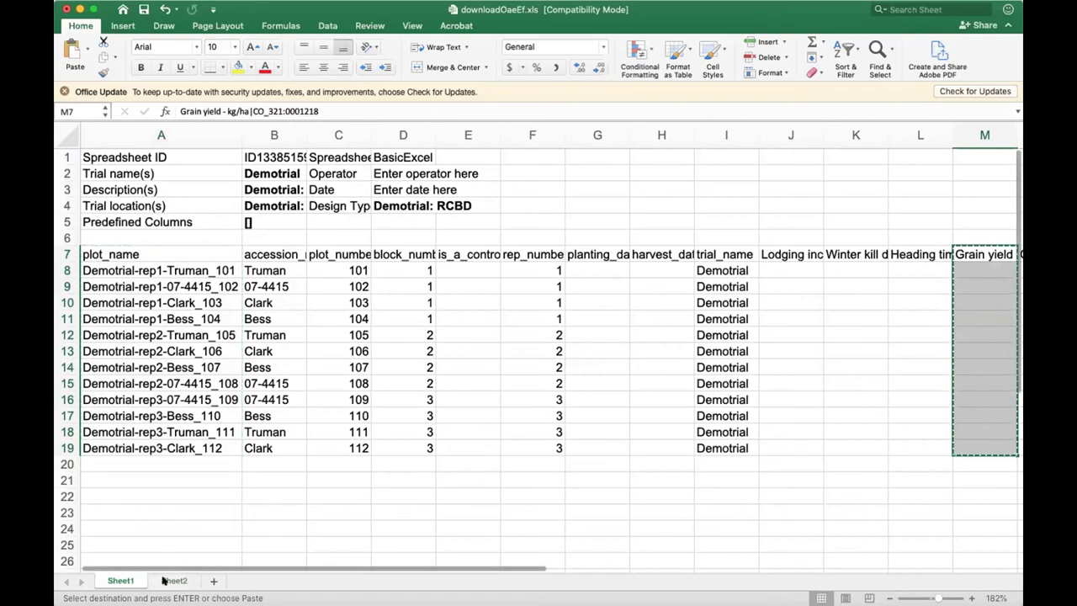
{"action": "left_click", "coordinate": [174, 581]}
- Paste Grain yield into Sheet2 cell B1, widen column B, and switch back to the browser
{"action": "left_click", "coordinate": [219, 140]}
{"action": "key", "text": "cmd+v"}
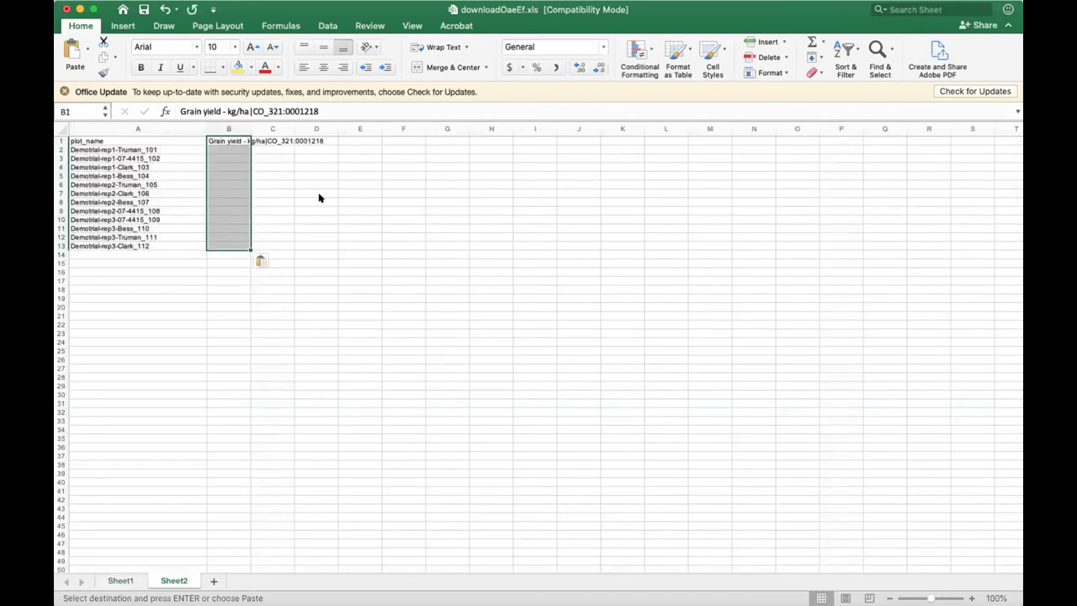
{"action": "scroll", "coordinate": [637, 452], "scroll_direction": "up", "scroll_amount": 5}
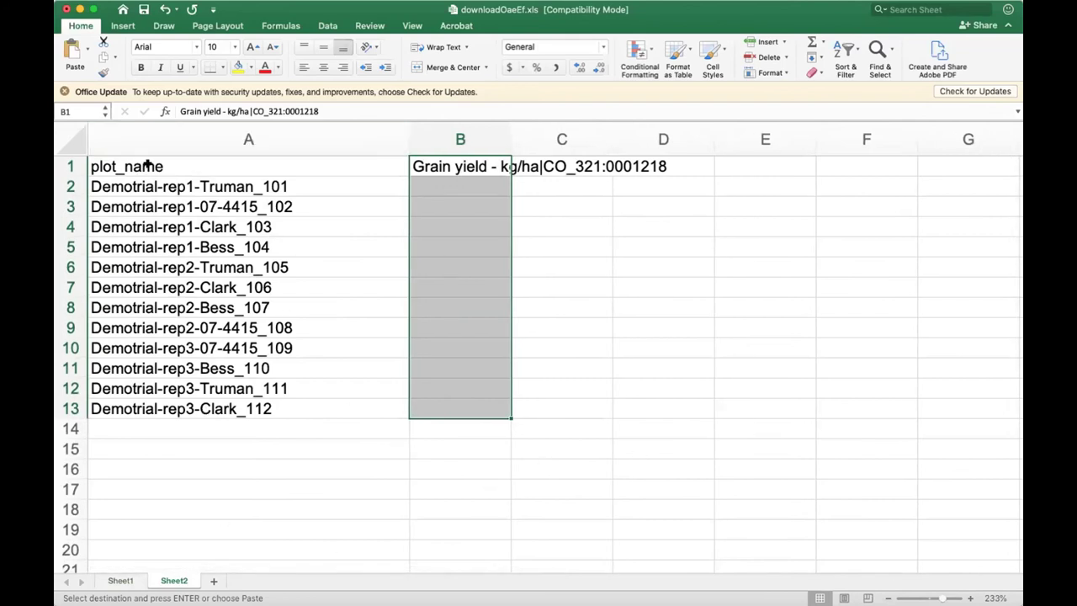
{"action": "left_click", "coordinate": [148, 164]}
{"action": "left_click", "coordinate": [185, 186]}
{"action": "left_click", "coordinate": [419, 160]}
{"action": "left_click_drag", "start_coordinate": [511, 137], "coordinate": [737, 138]}
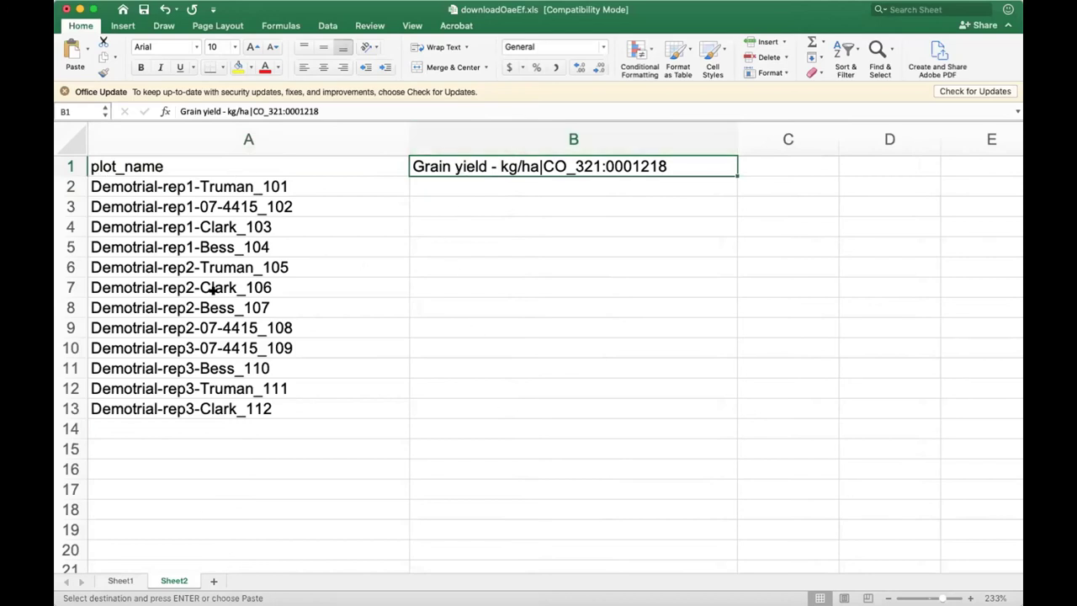
{"action": "scroll", "coordinate": [212, 302], "scroll_direction": "right", "scroll_amount": 1}
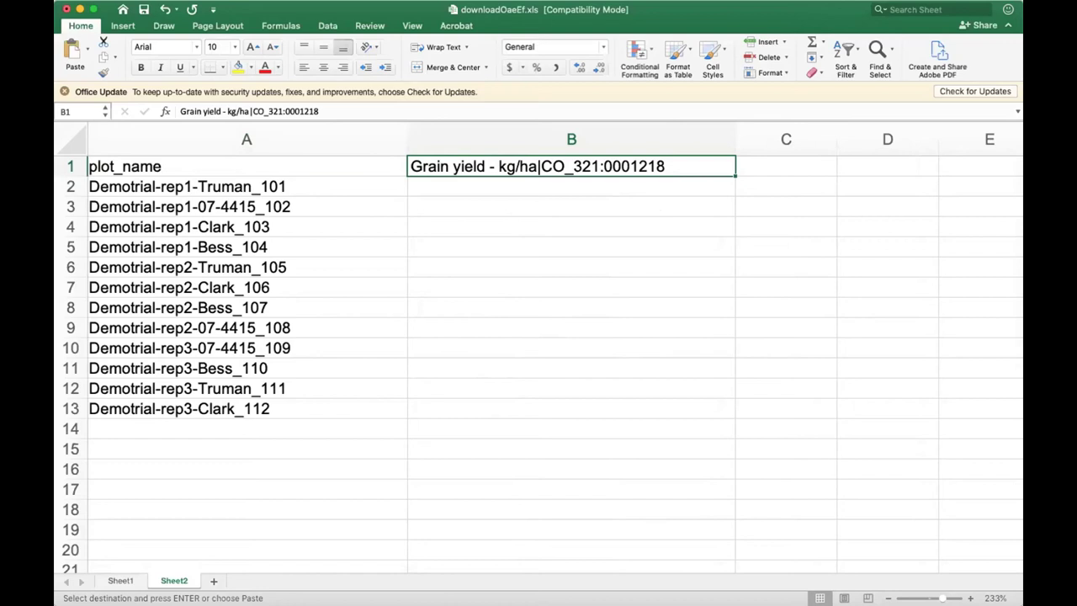
{"action": "scroll", "coordinate": [539, 353], "scroll_direction": "up", "scroll_amount": 1}
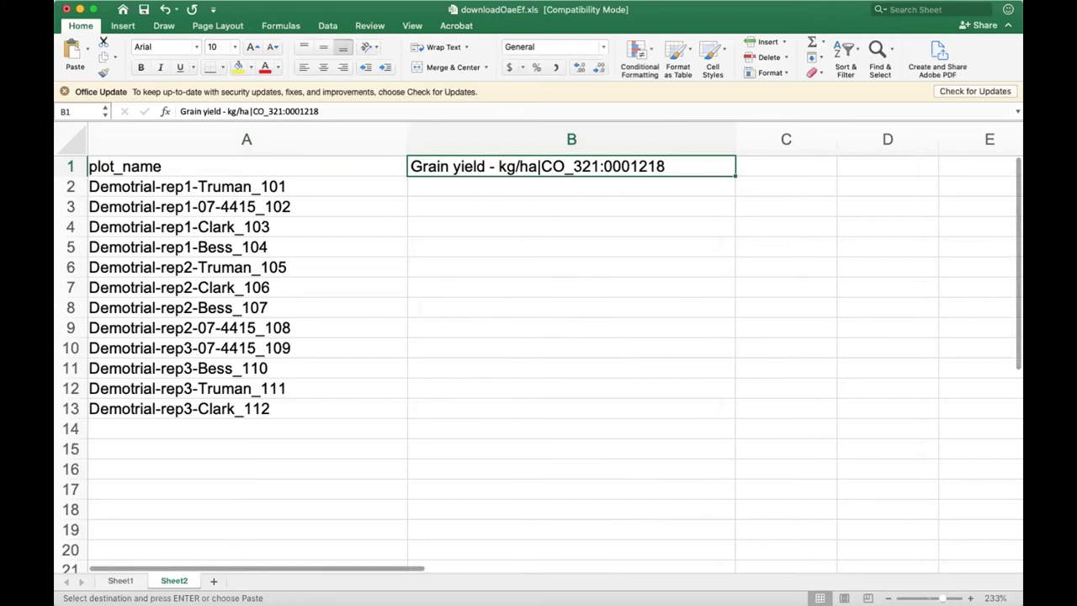
{"action": "key", "text": "super+Tab"}
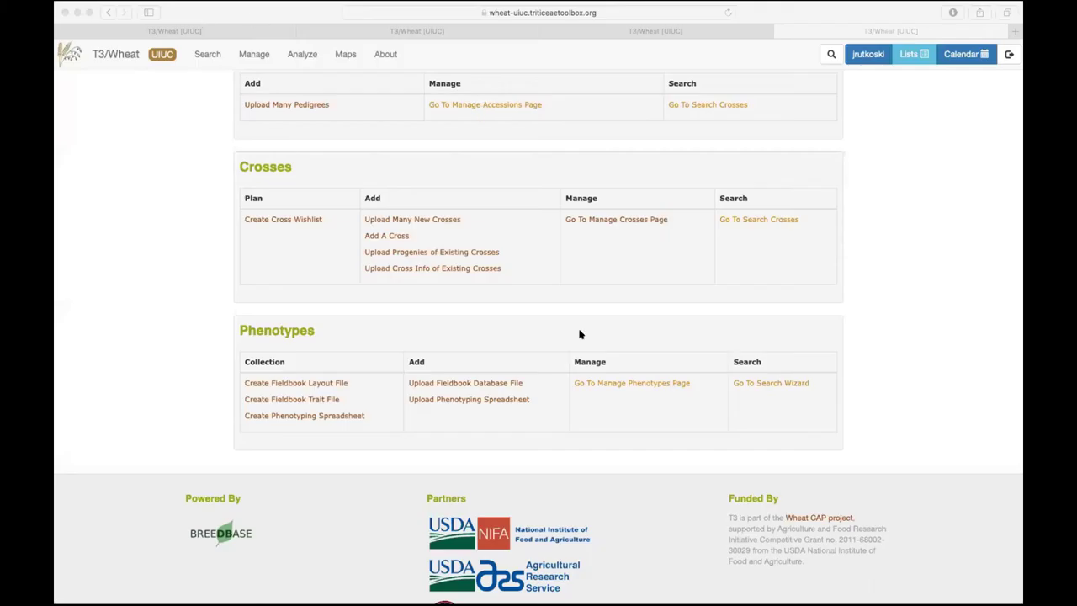
- Go to the Upload Data page via the Manage menu
{"action": "scroll", "coordinate": [376, 290], "scroll_direction": "up", "scroll_amount": 1}
{"action": "scroll", "coordinate": [374, 290], "scroll_direction": "up", "scroll_amount": 10}
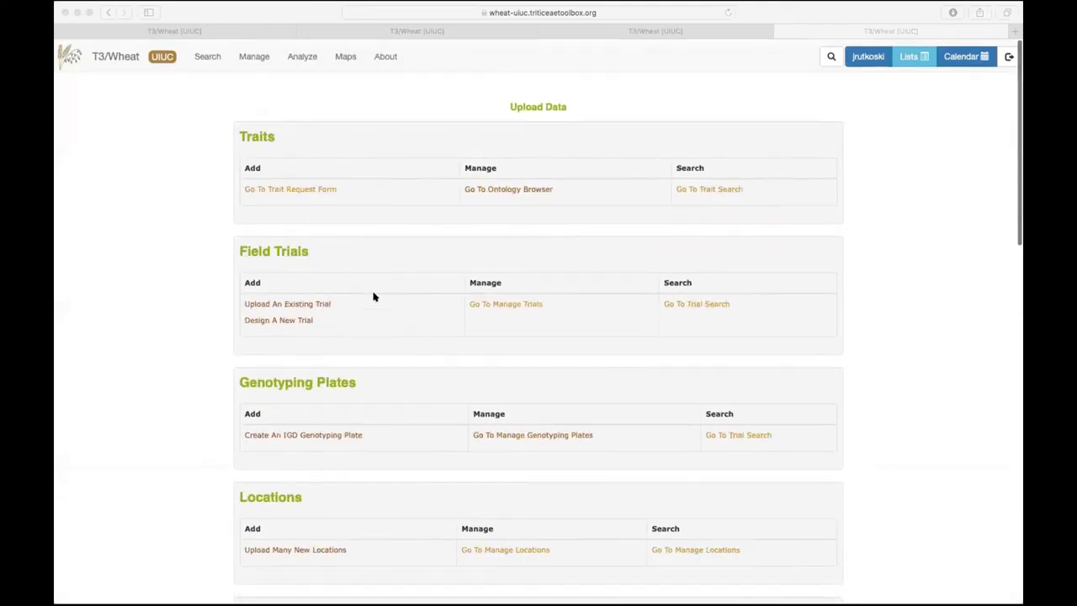
{"action": "left_click", "coordinate": [253, 54]}
{"action": "left_click", "coordinate": [253, 54]}
{"action": "left_click", "coordinate": [256, 213]}
- Review the Upload Data sections, from Traits, Field Trials and Locations through Phenotypes
{"action": "scroll", "coordinate": [322, 432], "scroll_direction": "down", "scroll_amount": 10}
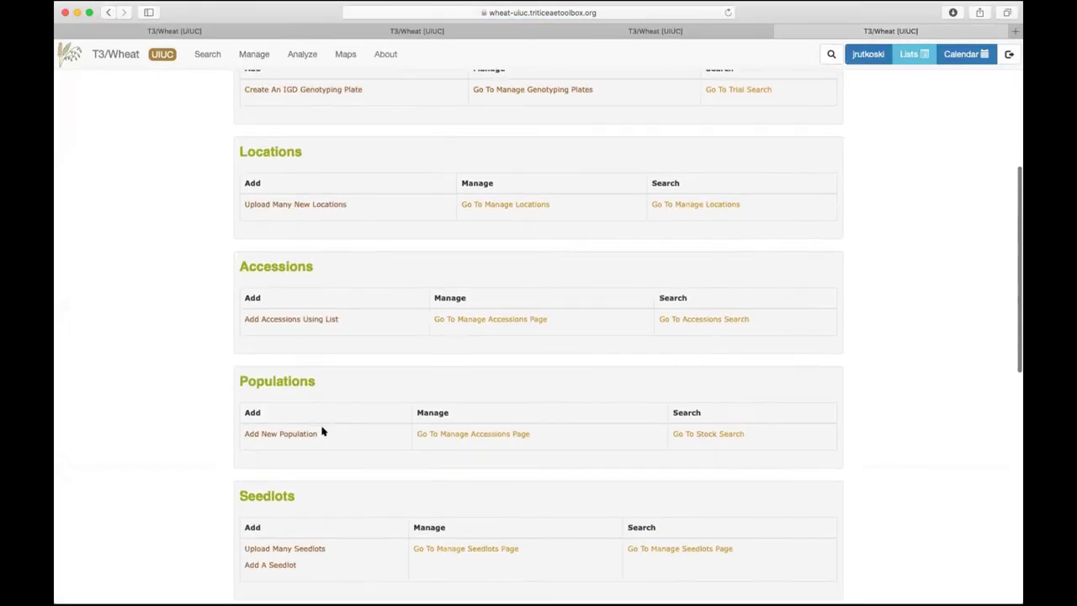
{"action": "scroll", "coordinate": [294, 434], "scroll_direction": "up", "scroll_amount": 8}
{"action": "scroll", "coordinate": [294, 431], "scroll_direction": "down", "scroll_amount": 5}
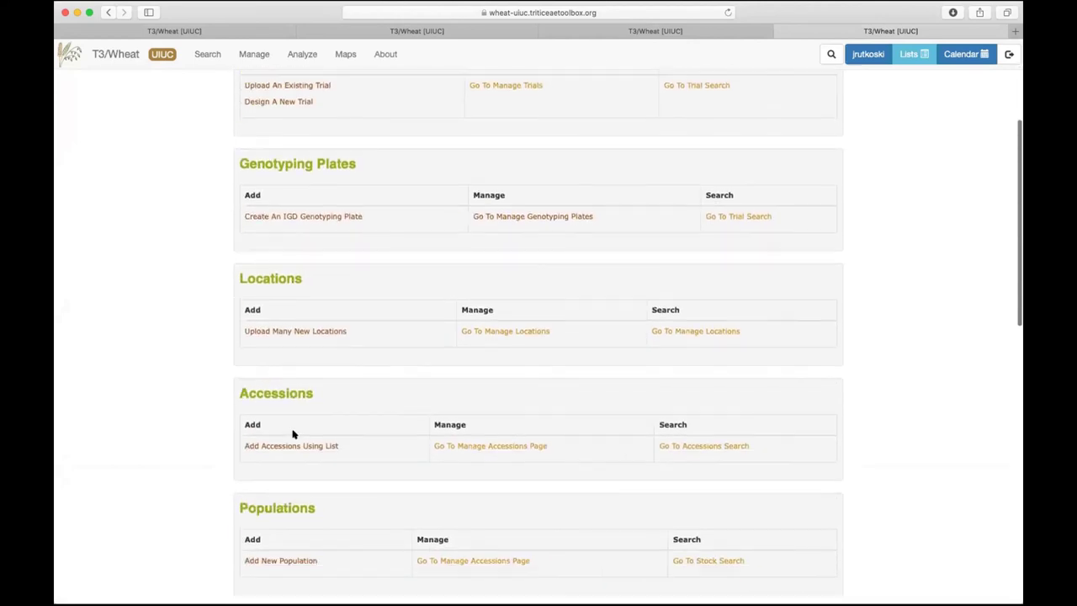
{"action": "scroll", "coordinate": [322, 315], "scroll_direction": "down", "scroll_amount": 1}
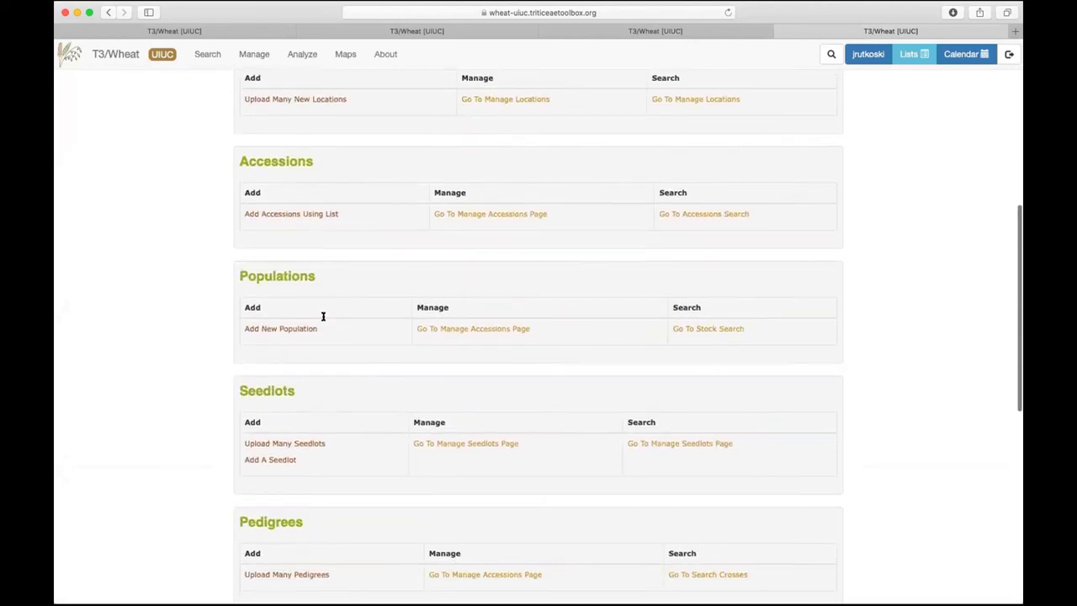
{"action": "scroll", "coordinate": [331, 211], "scroll_direction": "up", "scroll_amount": 6}
{"action": "scroll", "coordinate": [328, 211], "scroll_direction": "down", "scroll_amount": 6}
{"action": "scroll", "coordinate": [328, 216], "scroll_direction": "up", "scroll_amount": 6}
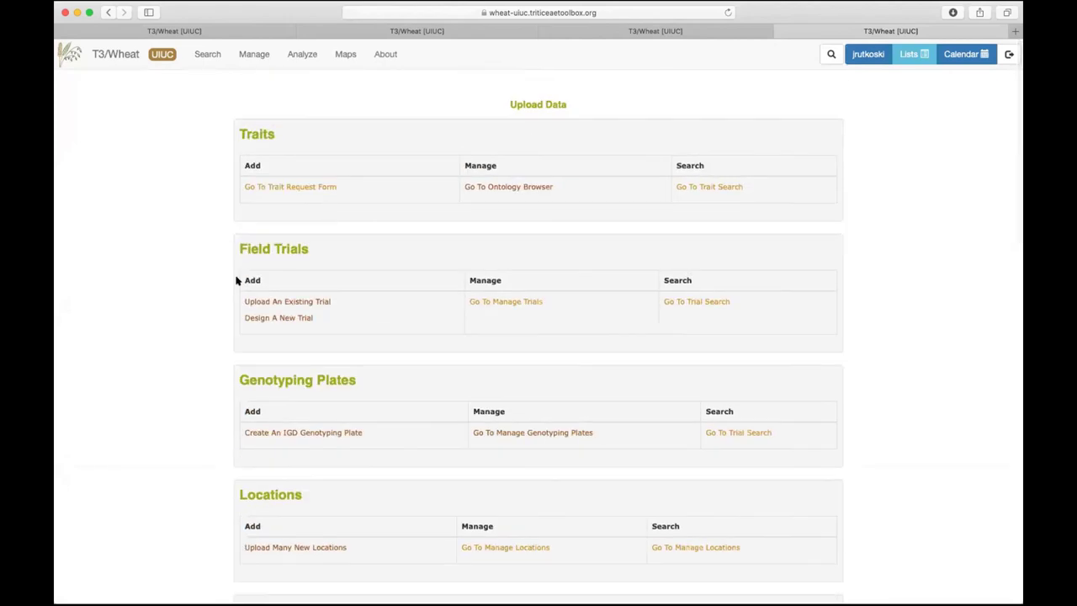
{"action": "scroll", "coordinate": [356, 339], "scroll_direction": "down", "scroll_amount": 7}
{"action": "scroll", "coordinate": [356, 338], "scroll_direction": "down", "scroll_amount": 6}
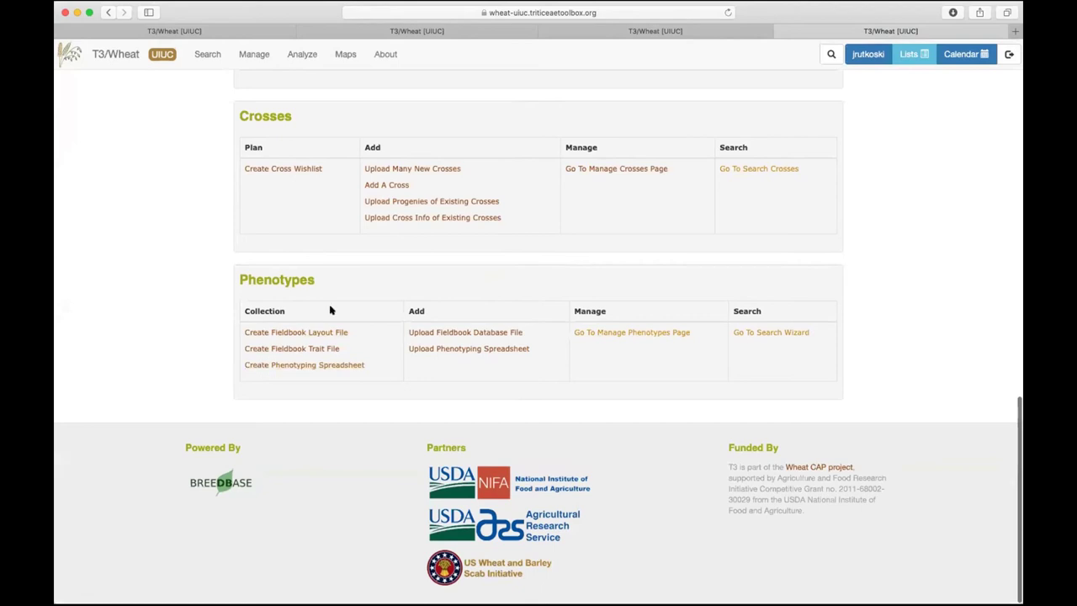
{"action": "scroll", "coordinate": [362, 327], "scroll_direction": "up", "scroll_amount": 8}
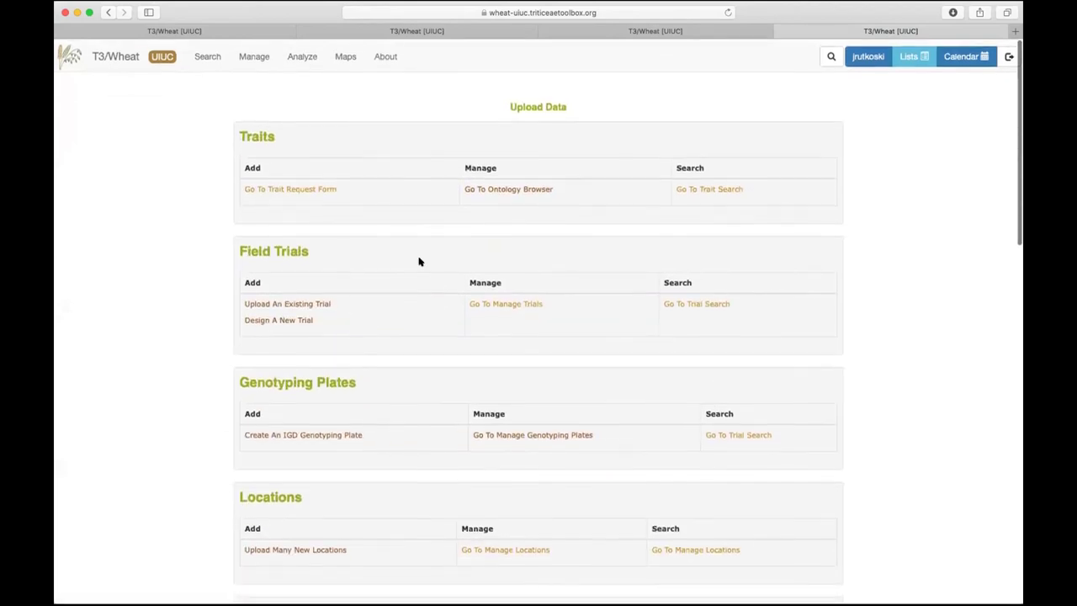
{"action": "left_click", "coordinate": [254, 54]}
- Go to the Download Using Lists page via the Manage menu
{"action": "left_click", "coordinate": [252, 54]}
{"action": "left_click", "coordinate": [248, 50]}
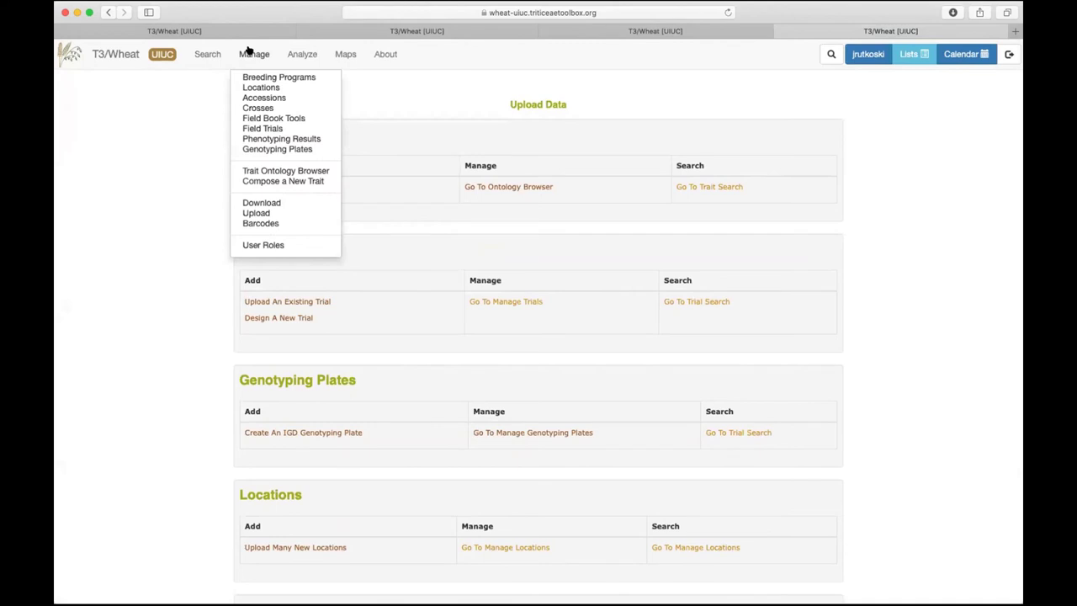
{"action": "left_click", "coordinate": [259, 202]}
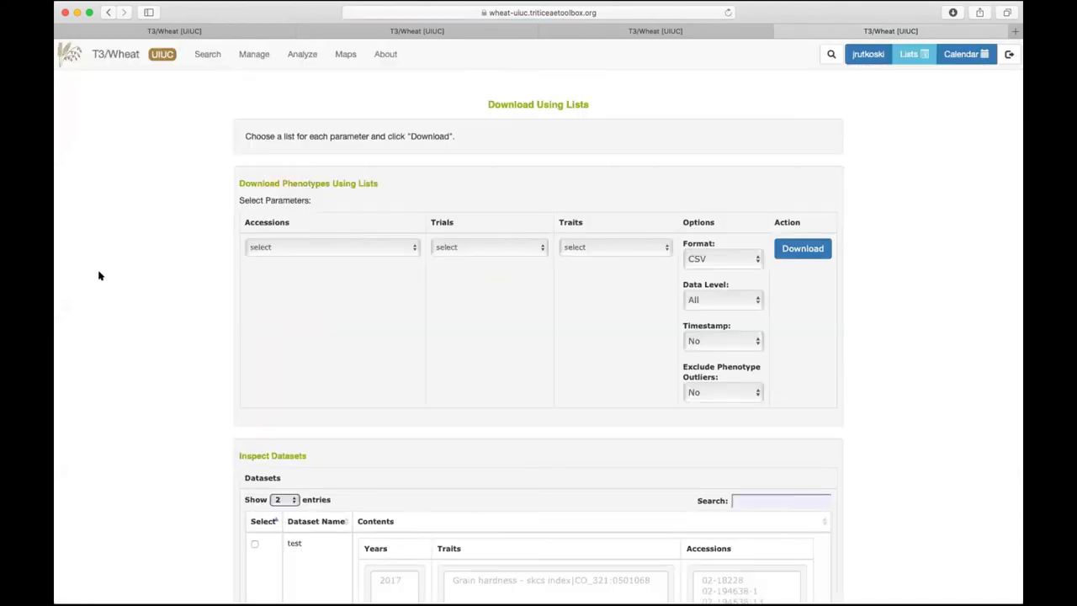
- Look over the phenotype download parameters and the Accessions list choices
{"action": "scroll", "coordinate": [98, 272], "scroll_direction": "down", "scroll_amount": 2}
{"action": "scroll", "coordinate": [164, 344], "scroll_direction": "down", "scroll_amount": 15}
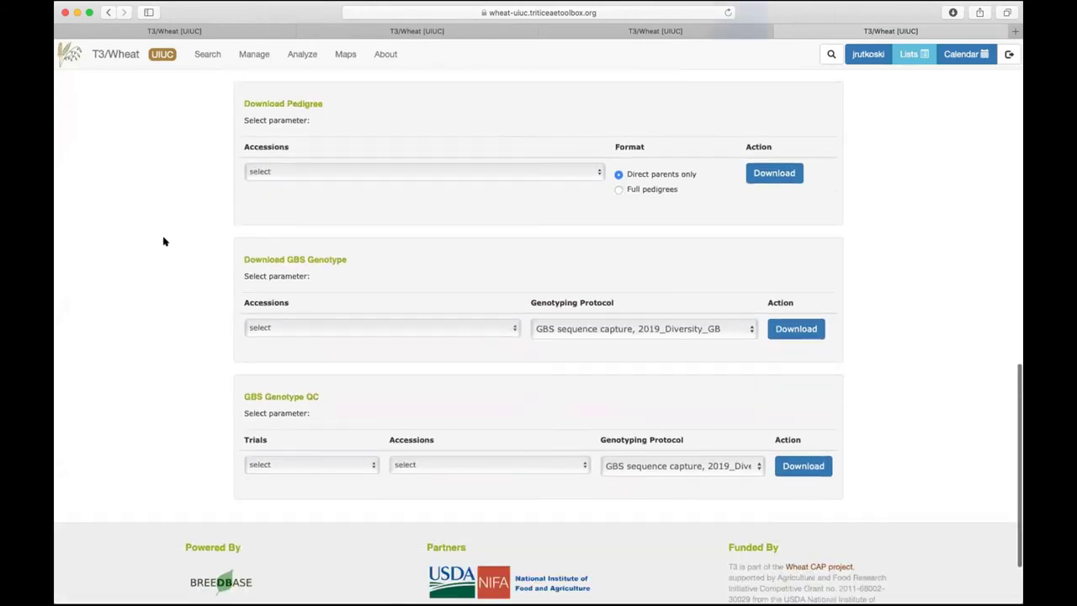
{"action": "scroll", "coordinate": [145, 267], "scroll_direction": "up", "scroll_amount": 15}
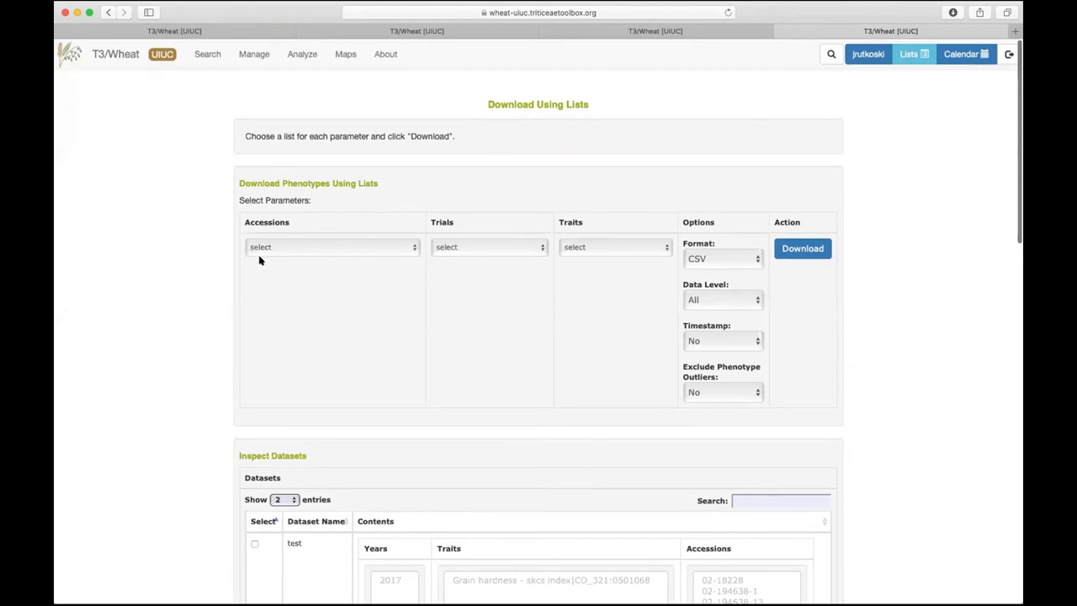
{"action": "left_click", "coordinate": [288, 247]}
{"action": "left_click", "coordinate": [321, 216]}
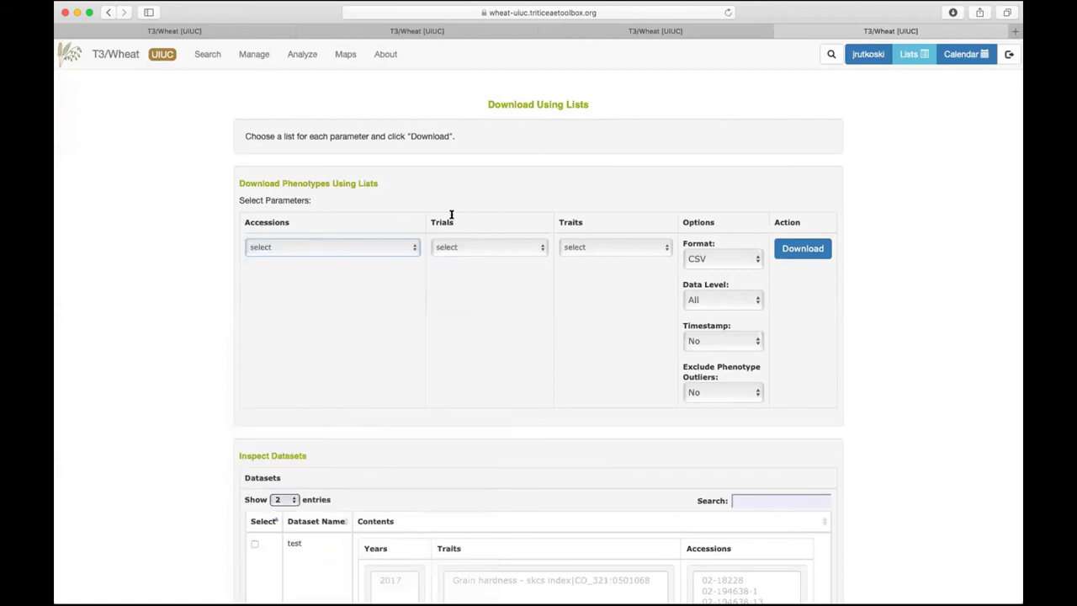
- Open Your Lists and page through pages 2 and 3, then back to page 1
{"action": "left_click", "coordinate": [907, 59]}
{"action": "left_click", "coordinate": [905, 56]}
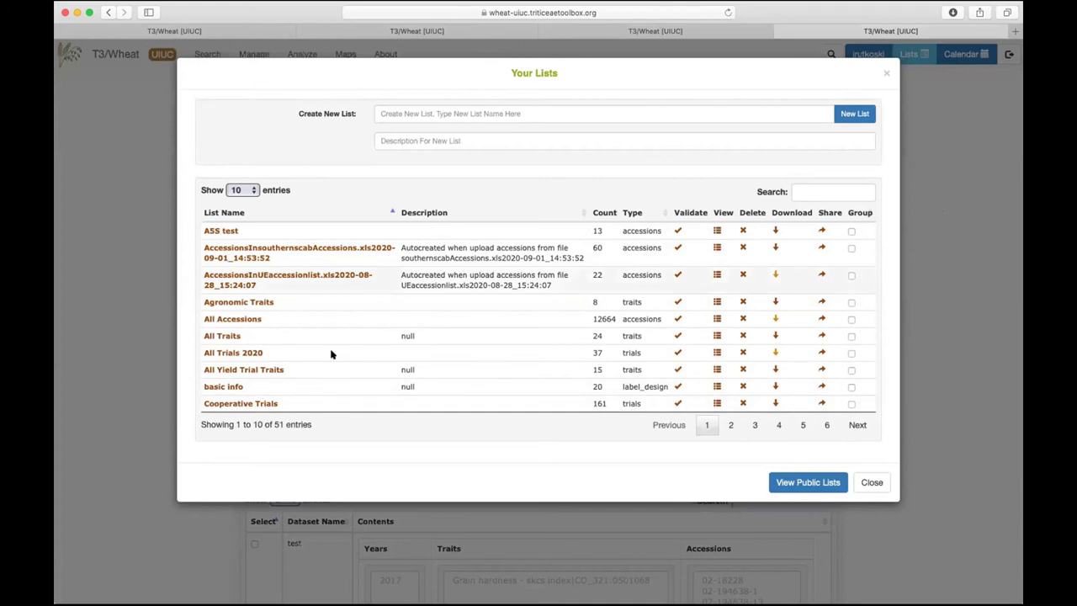
{"action": "left_click", "coordinate": [731, 425]}
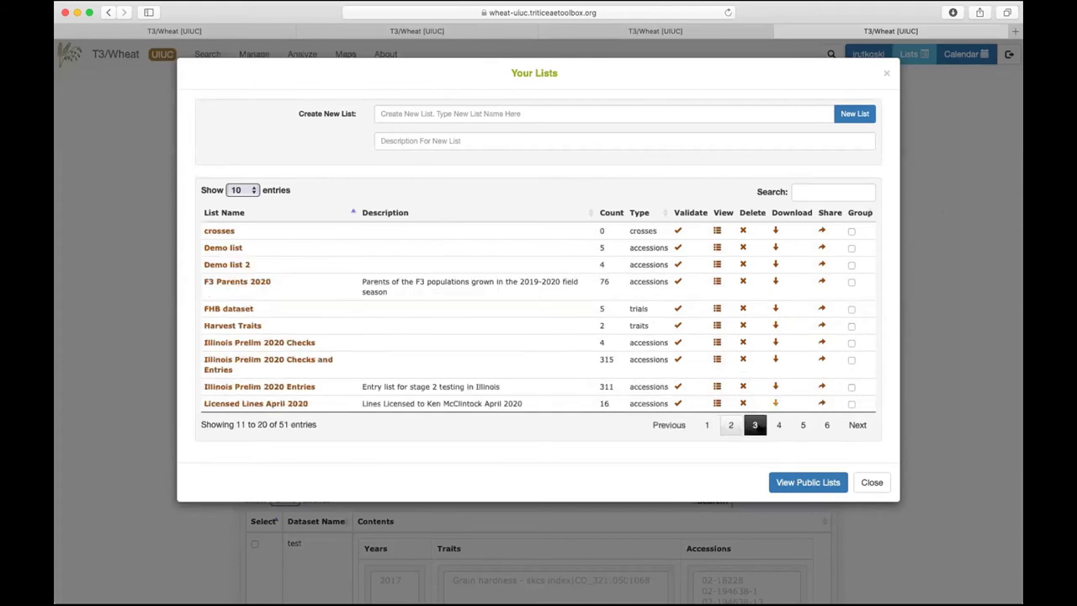
{"action": "left_click", "coordinate": [755, 425]}
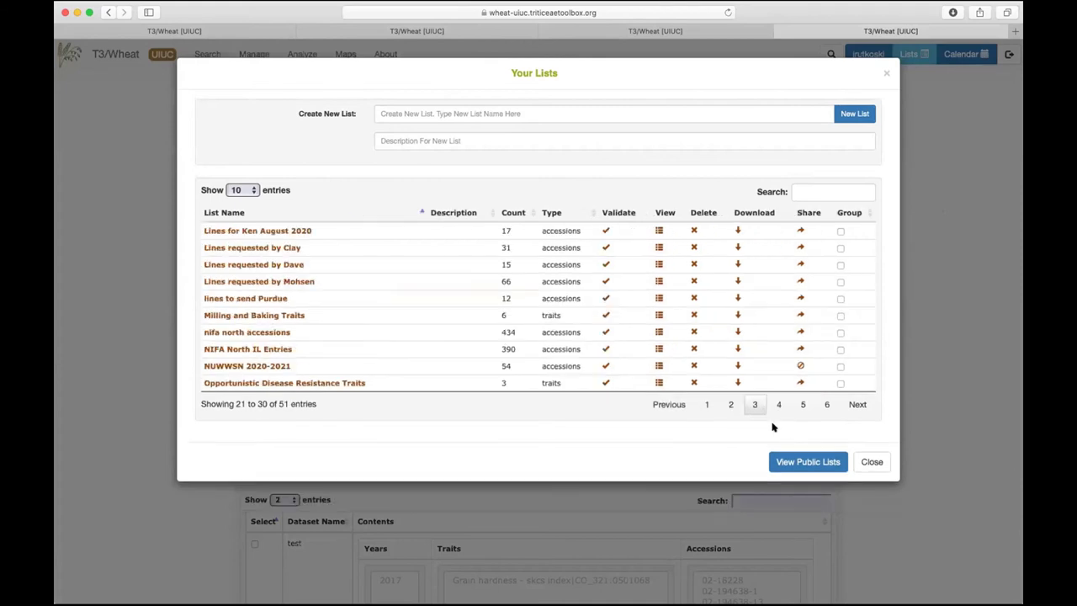
{"action": "left_click", "coordinate": [707, 404]}
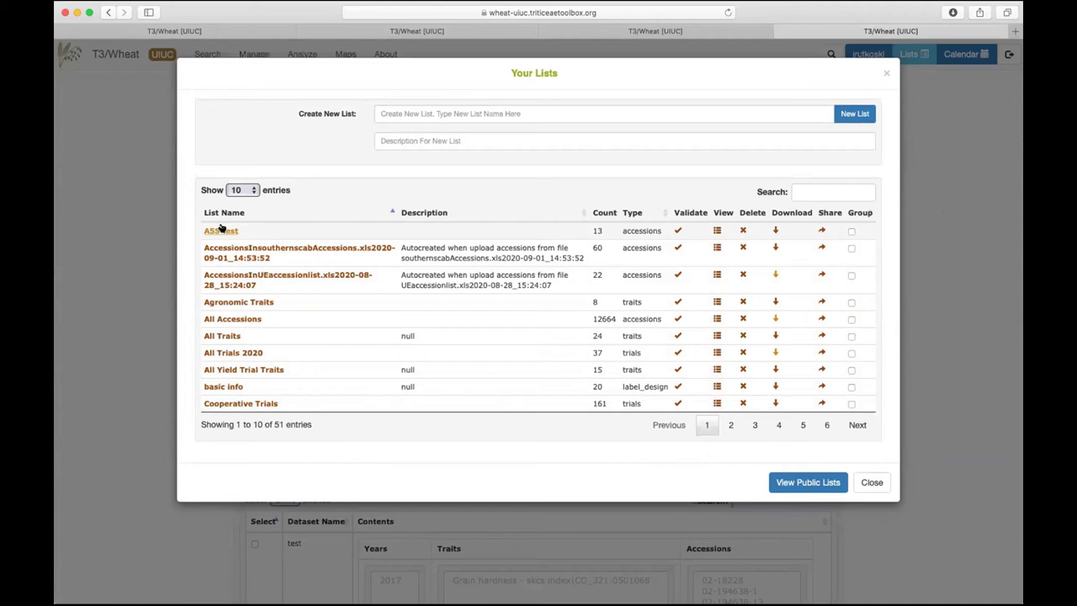
- View the contents of the All Traits list, then close it
{"action": "left_click", "coordinate": [222, 336]}
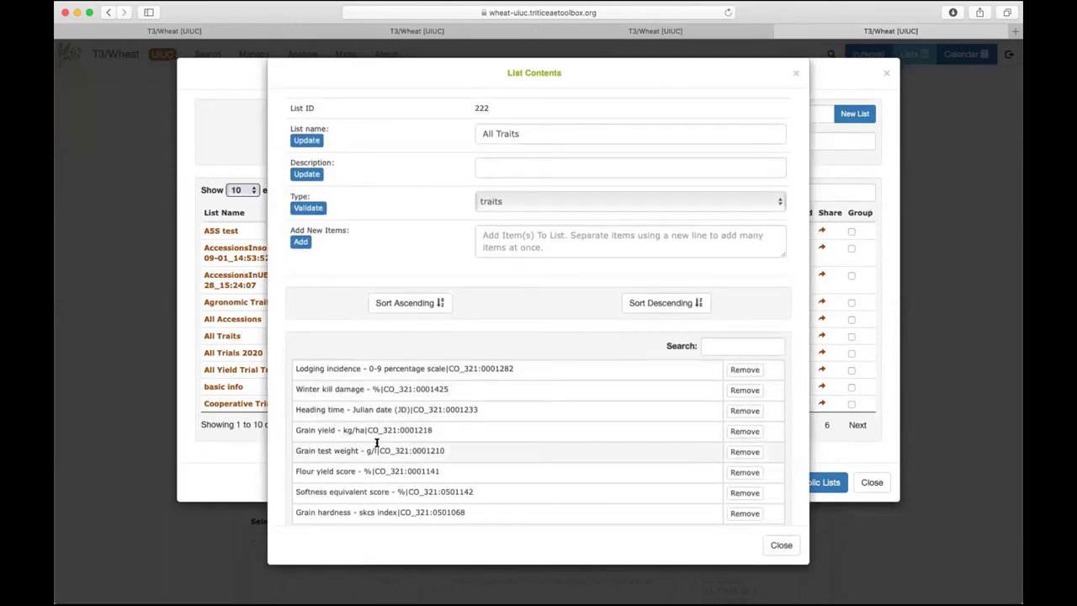
{"action": "scroll", "coordinate": [375, 465], "scroll_direction": "down", "scroll_amount": 10}
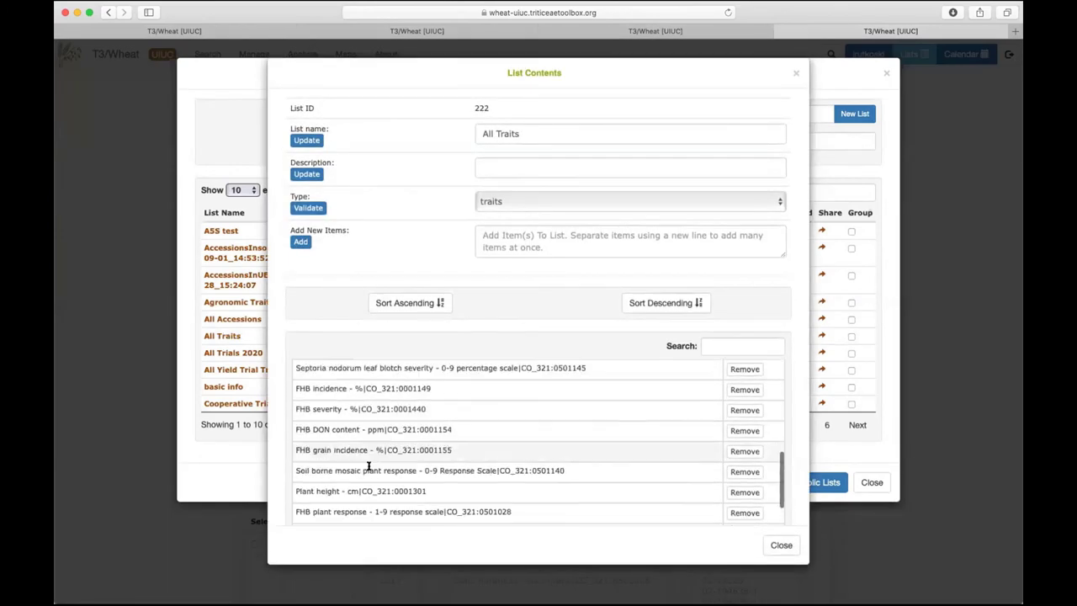
{"action": "scroll", "coordinate": [367, 470], "scroll_direction": "up", "scroll_amount": 10}
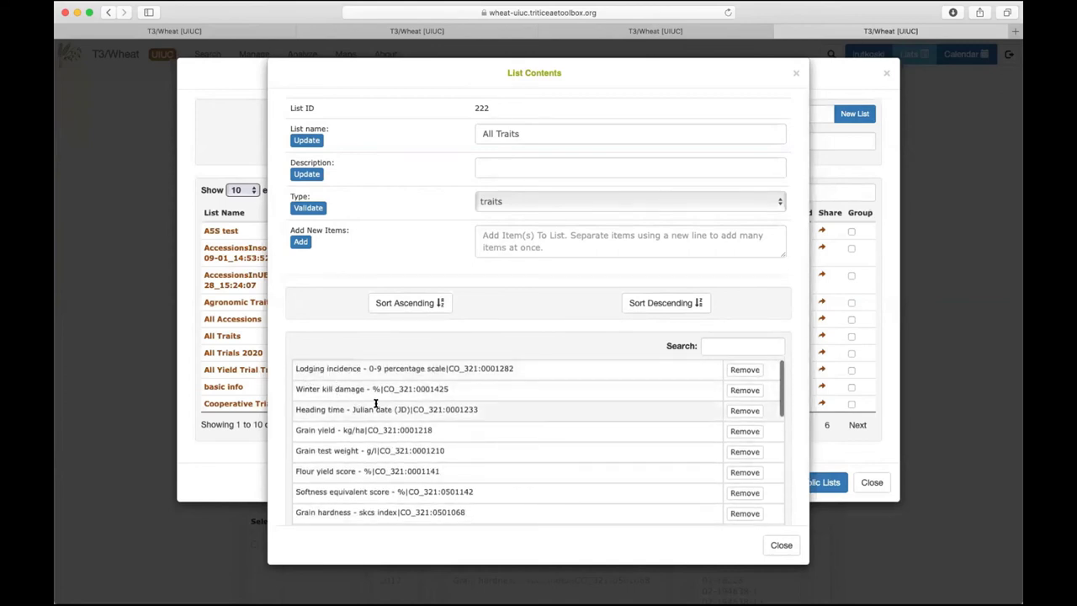
{"action": "scroll", "coordinate": [391, 433], "scroll_direction": "down", "scroll_amount": 10}
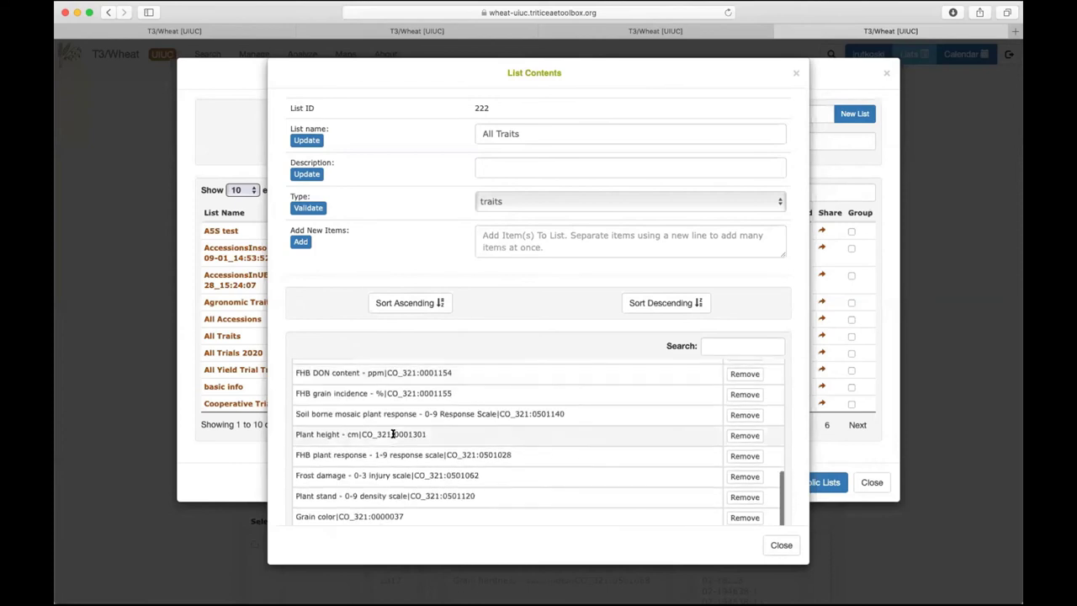
{"action": "left_click", "coordinate": [774, 543]}
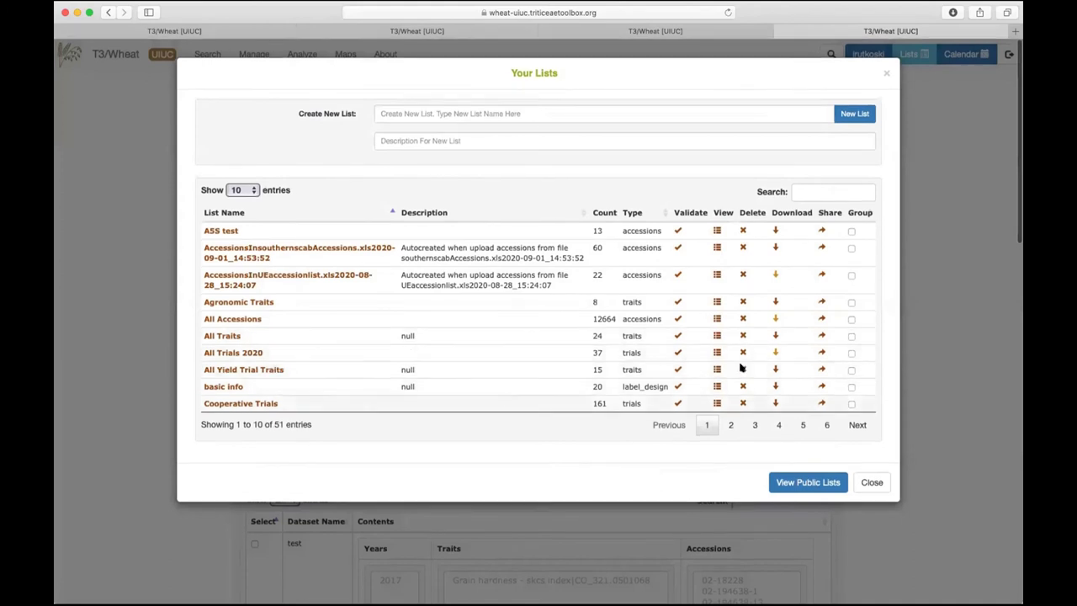
- View Harvest Traits on page 2 and Milling and Baking Traits on page 3
{"action": "left_click", "coordinate": [730, 424]}
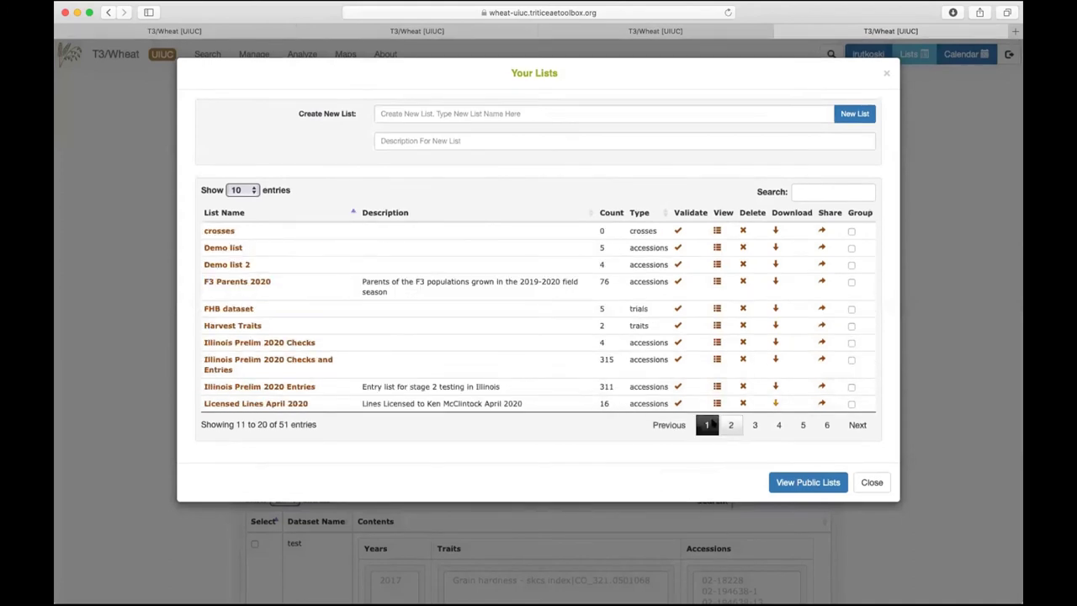
{"action": "left_click", "coordinate": [234, 327]}
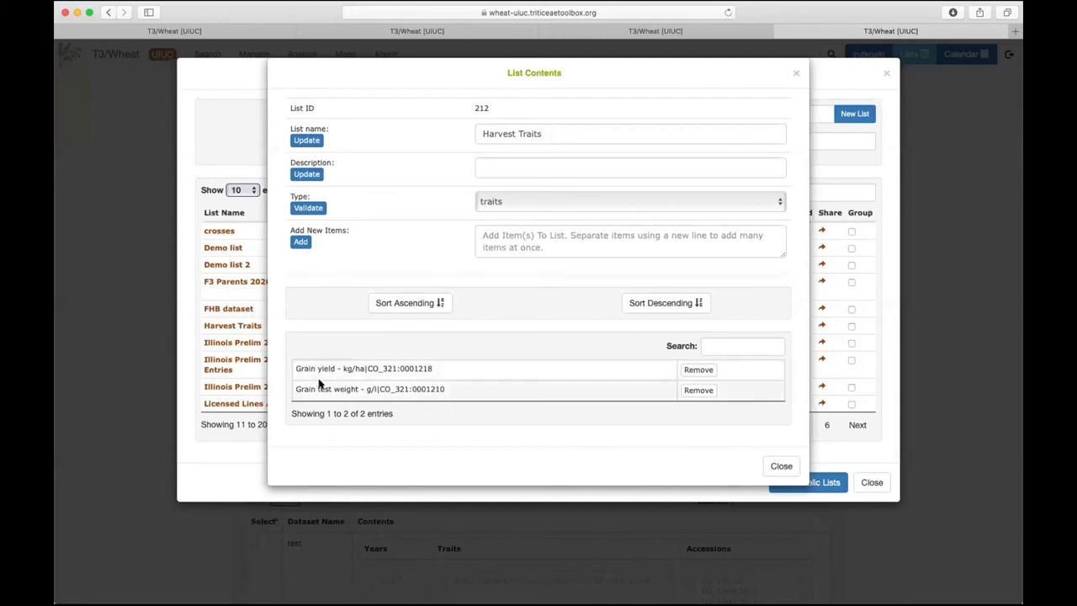
{"action": "left_click", "coordinate": [779, 466]}
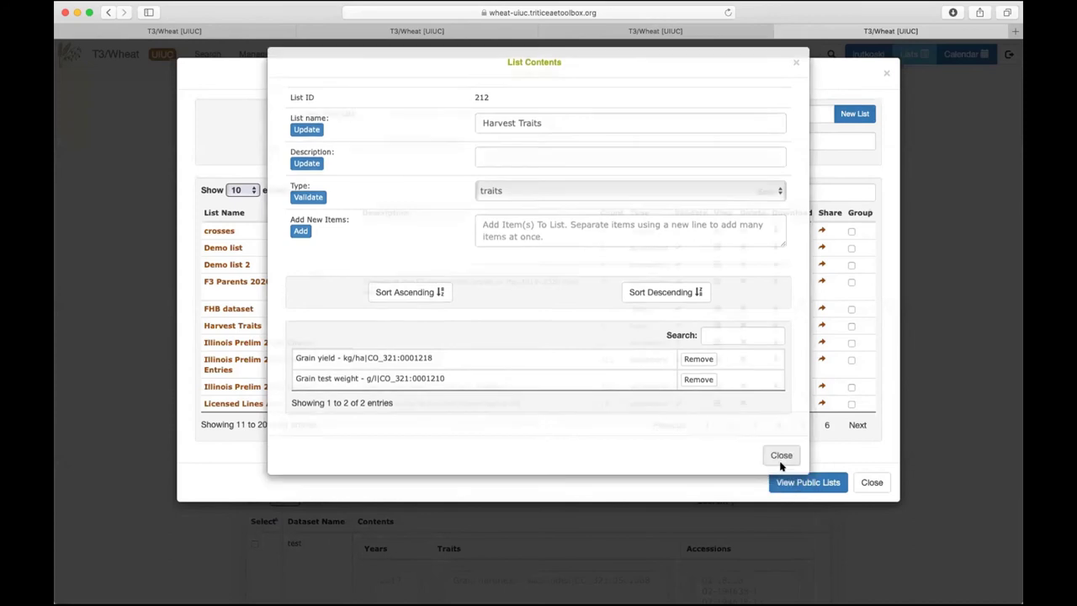
{"action": "left_click", "coordinate": [755, 414]}
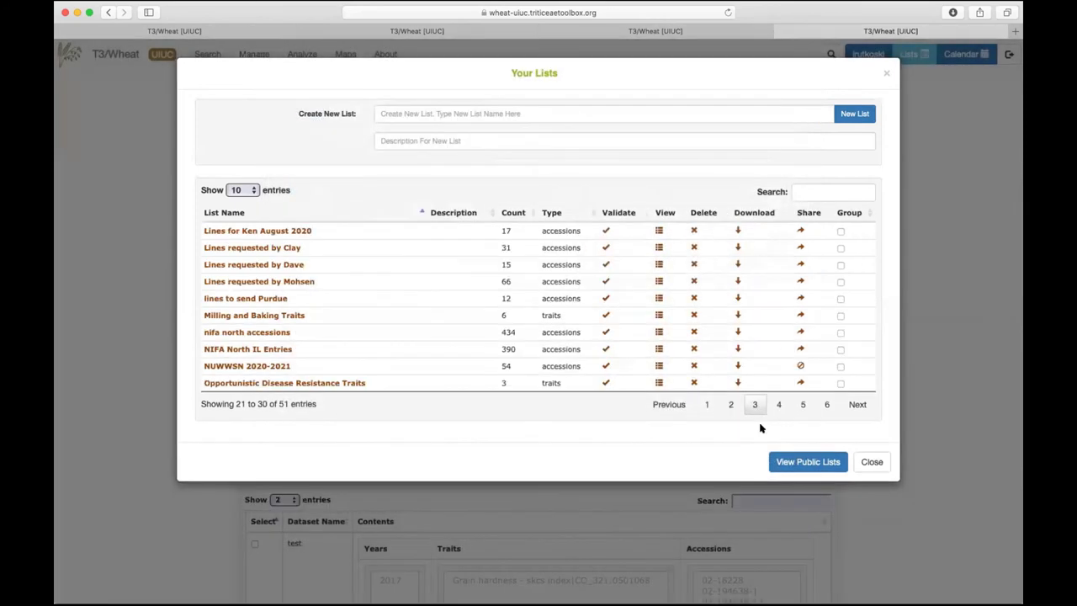
{"action": "left_click", "coordinate": [235, 315]}
{"action": "scroll", "coordinate": [354, 437], "scroll_direction": "down", "scroll_amount": 1}
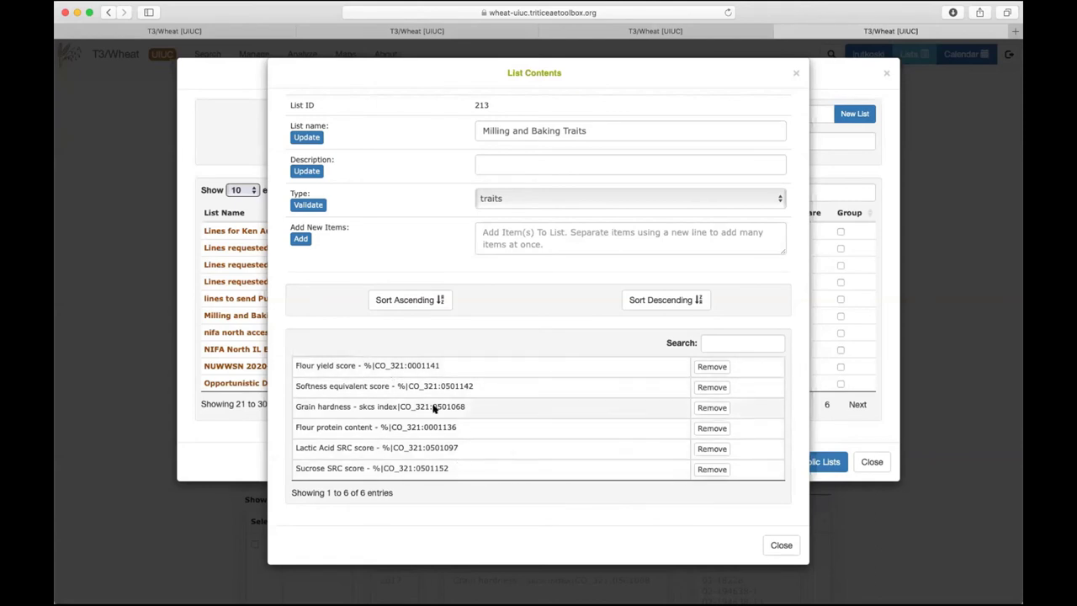
{"action": "left_click", "coordinate": [781, 545]}
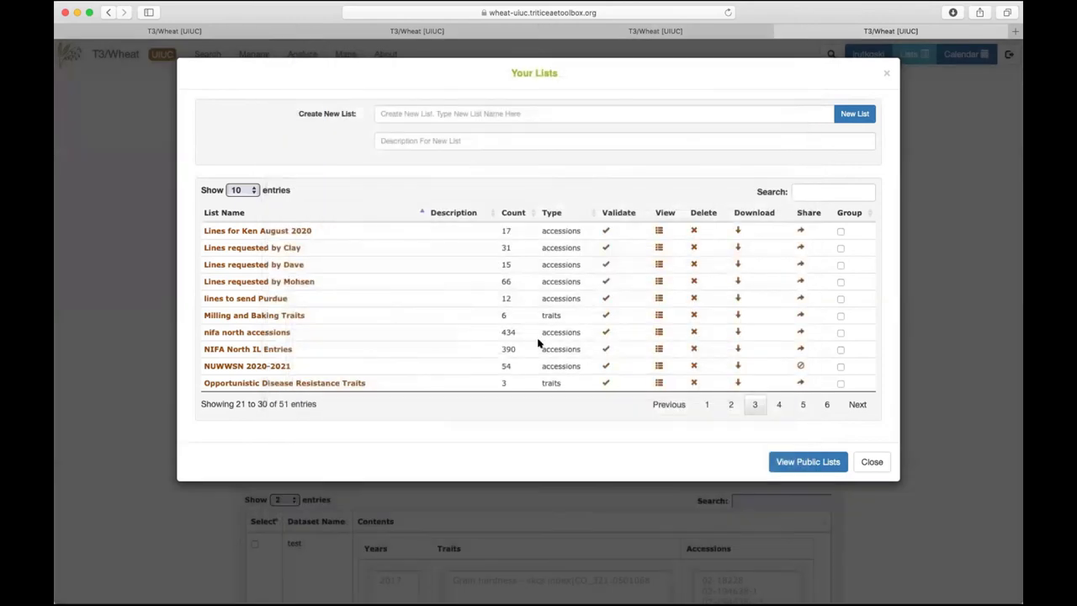
- Check the 3-accession Scab Checks list on page 4, browse pages 5–6, close Your Lists
{"action": "left_click", "coordinate": [768, 406]}
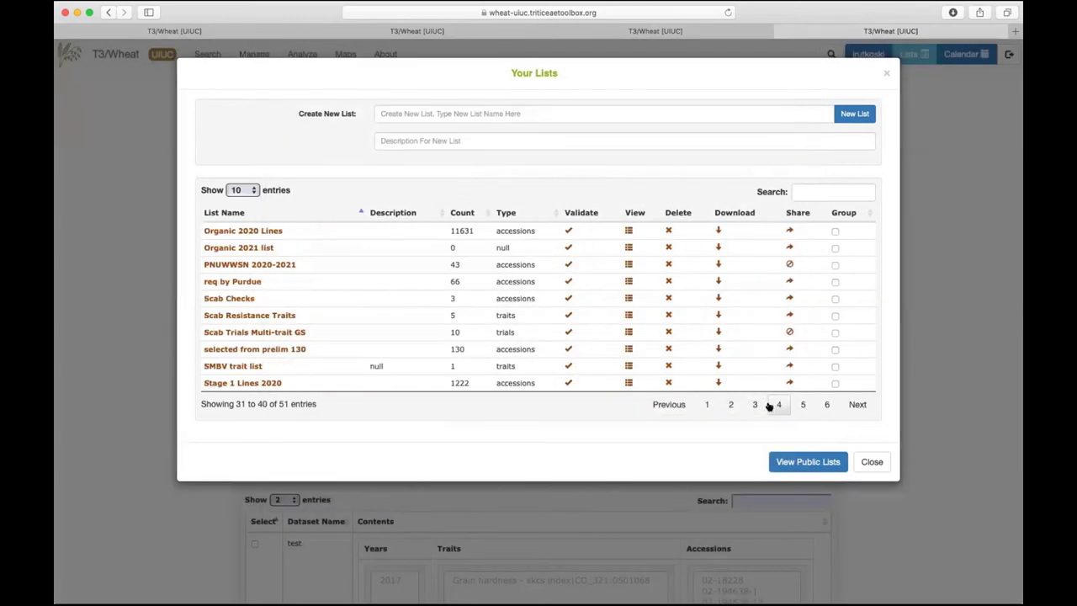
{"action": "left_click", "coordinate": [240, 299]}
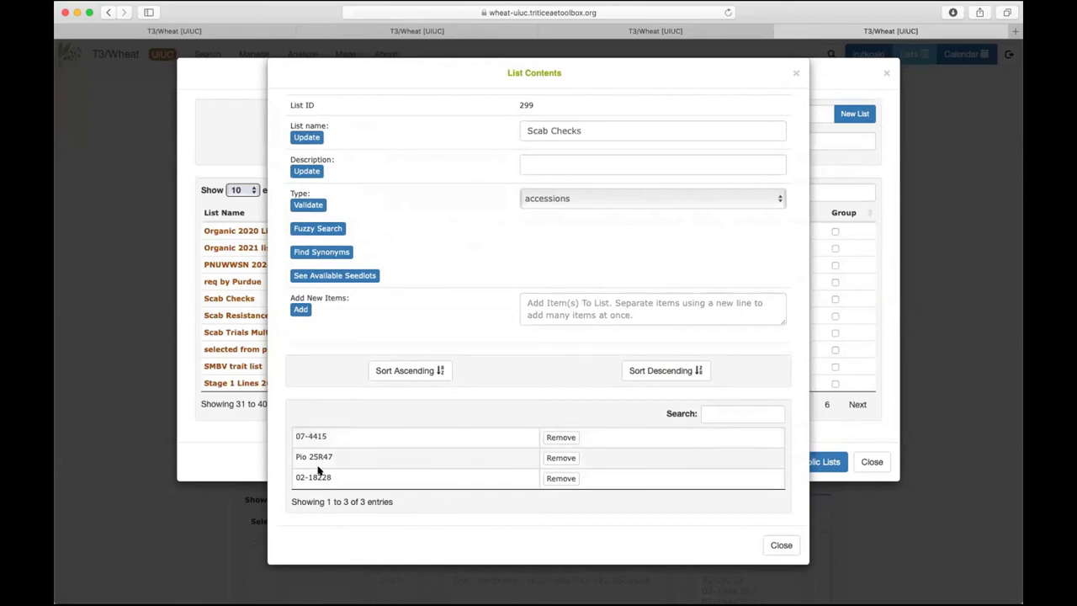
{"action": "left_click", "coordinate": [779, 545]}
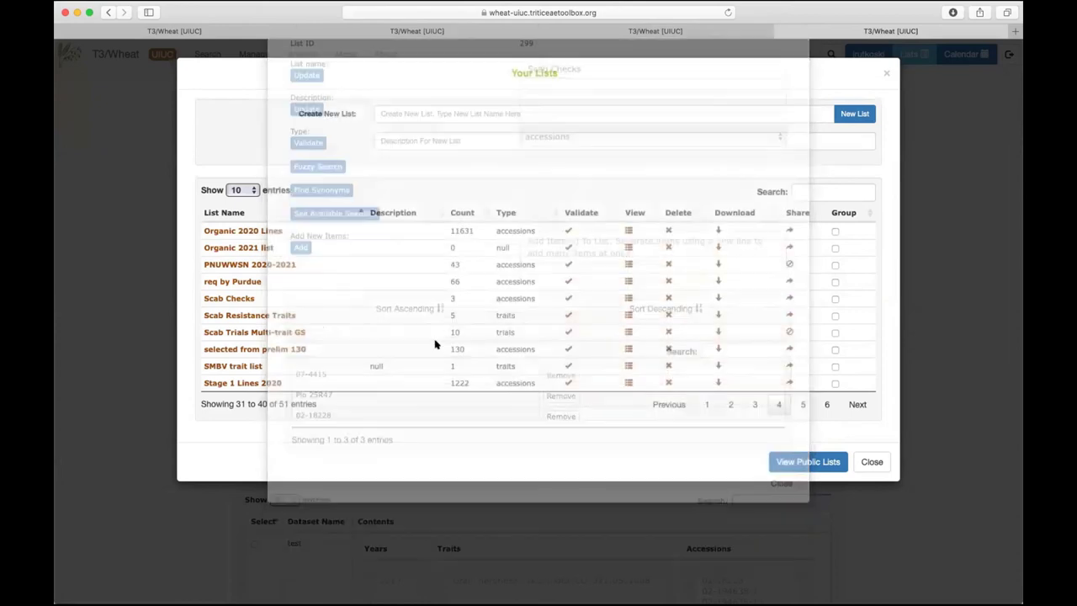
{"action": "left_click", "coordinate": [802, 405]}
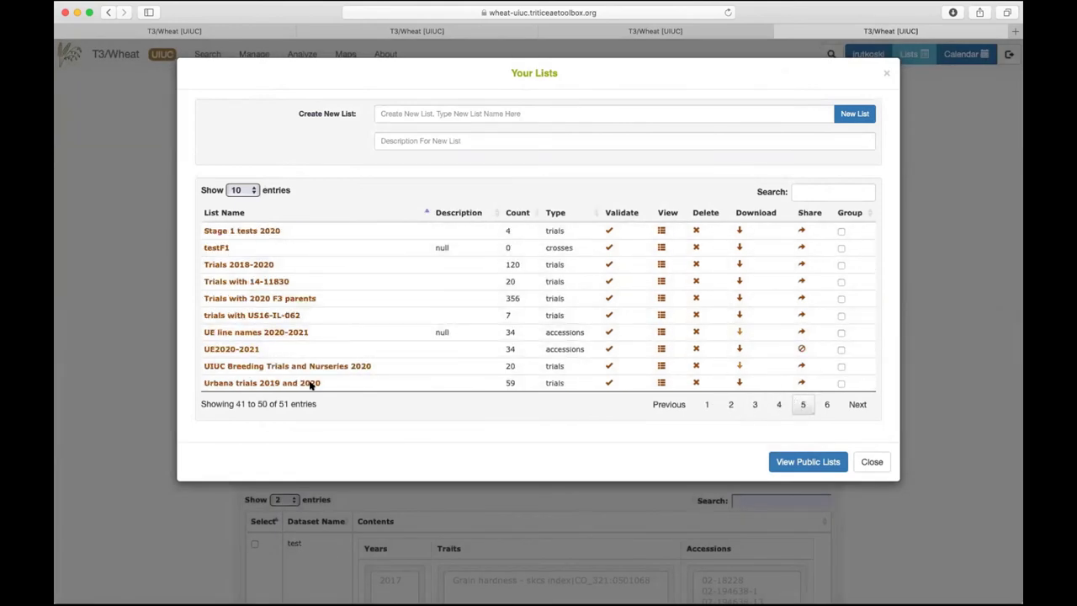
{"action": "left_click", "coordinate": [826, 404]}
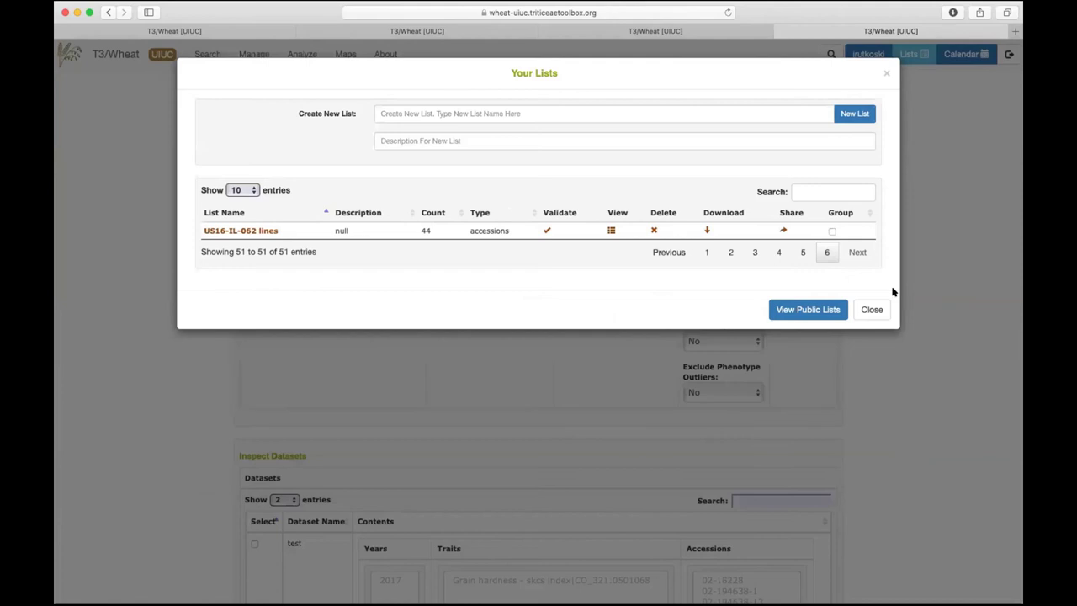
{"action": "left_click", "coordinate": [871, 309]}
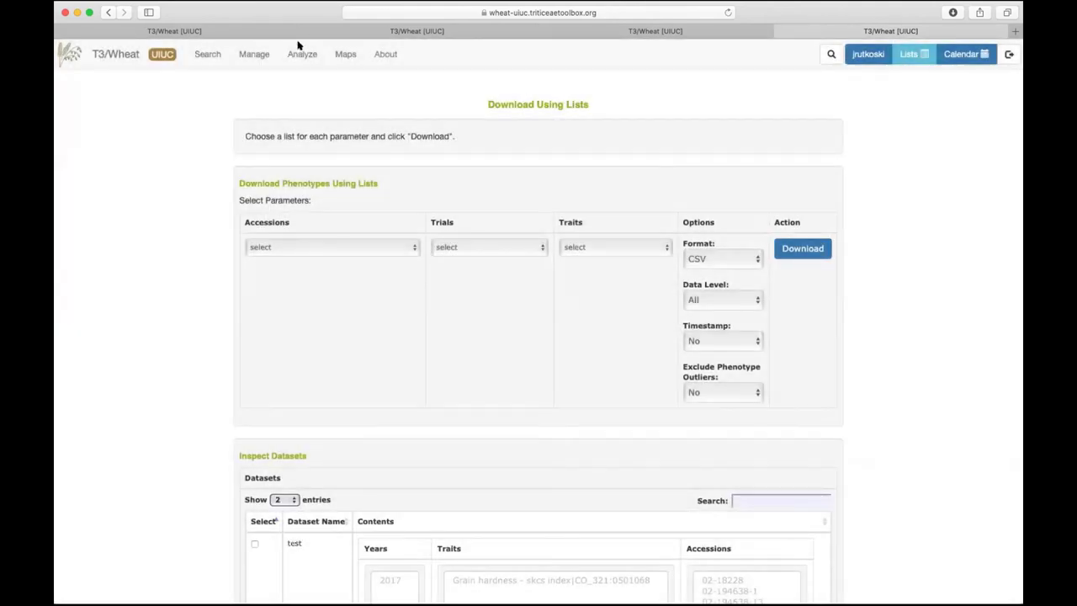
- Choose Trials 2018-2020 as the trials list
{"action": "left_click", "coordinate": [250, 53]}
{"action": "left_click", "coordinate": [441, 249]}
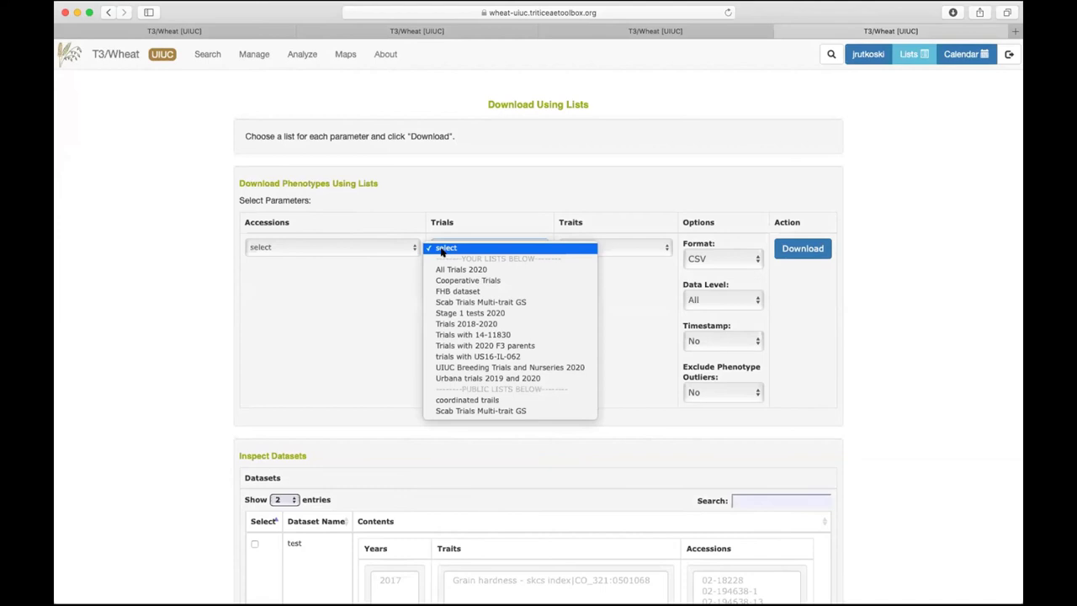
{"action": "left_click", "coordinate": [459, 324]}
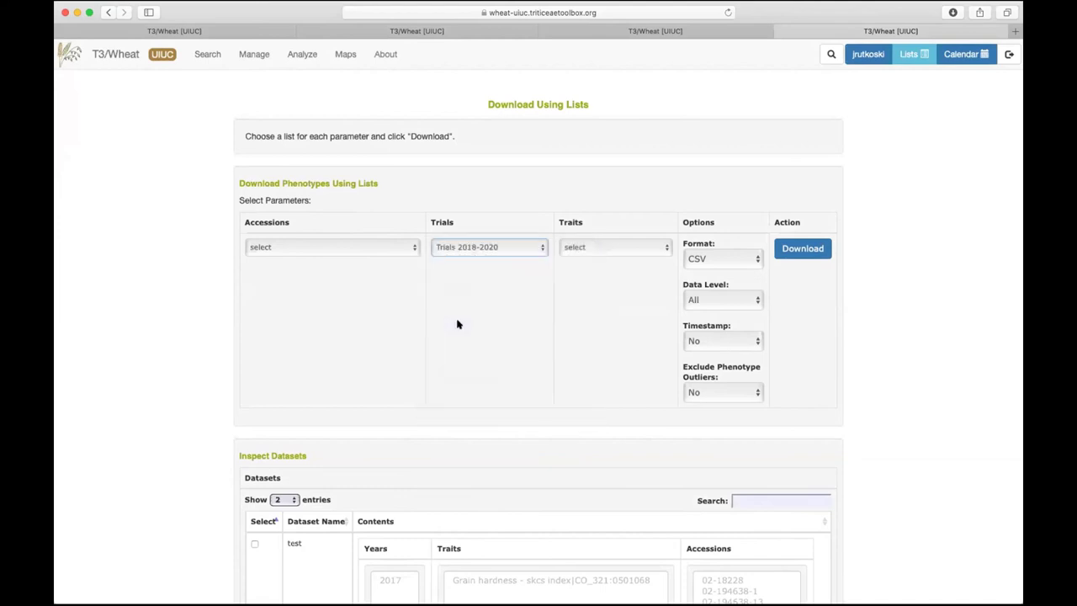
{"action": "left_click", "coordinate": [463, 248]}
{"action": "key", "text": "Escape"}
{"action": "left_click", "coordinate": [449, 249]}
{"action": "left_click", "coordinate": [452, 249]}
{"action": "left_click", "coordinate": [795, 249]}
- Choose Agronomic Traits as the traits list, then reset trials and traits to select
{"action": "left_click", "coordinate": [628, 244]}
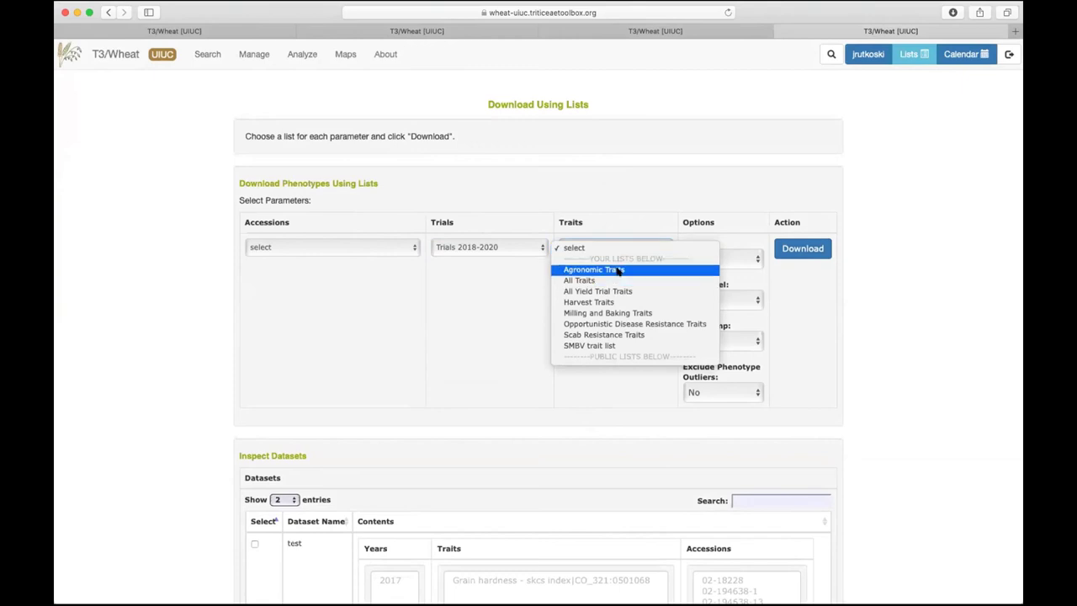
{"action": "left_click", "coordinate": [614, 269]}
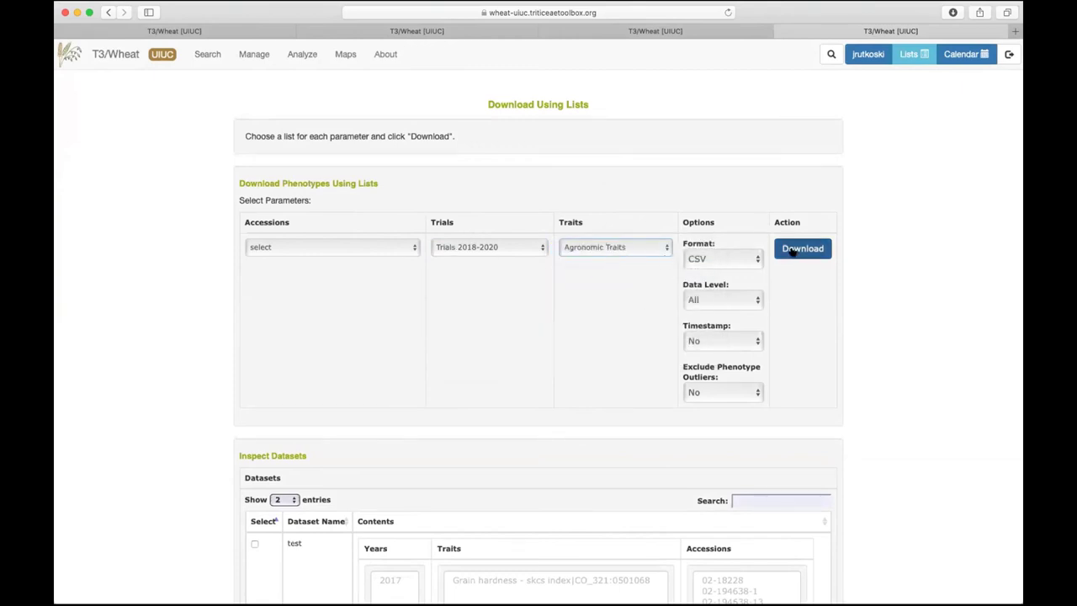
{"action": "left_click", "coordinate": [506, 239]}
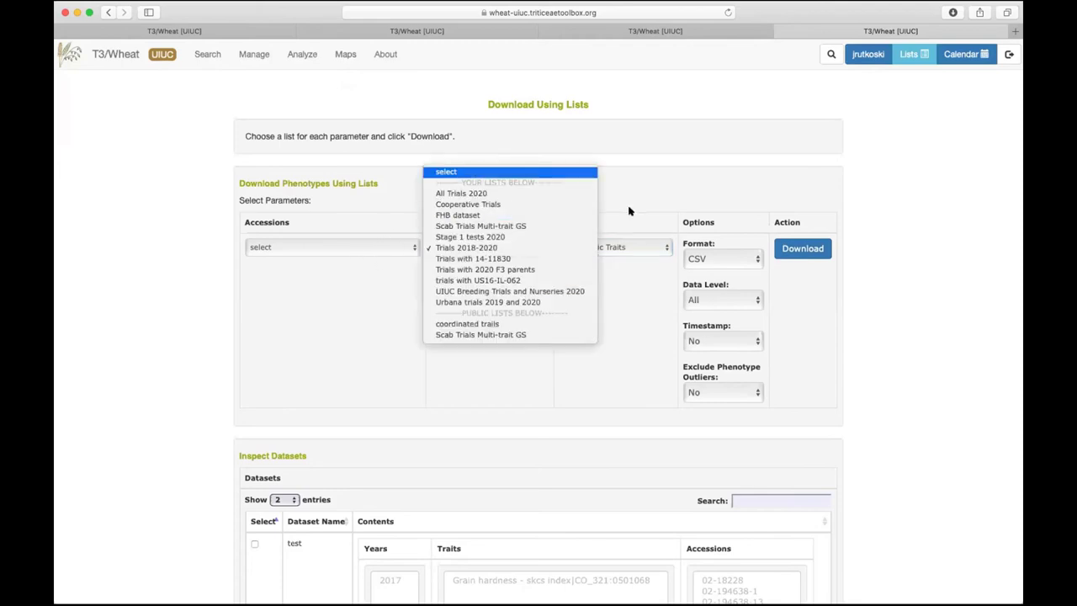
{"action": "left_click", "coordinate": [558, 172]}
{"action": "left_click", "coordinate": [615, 243]}
{"action": "left_click", "coordinate": [608, 226]}
- Leave accessions without a list and open the Search Wizard
{"action": "left_click", "coordinate": [289, 247]}
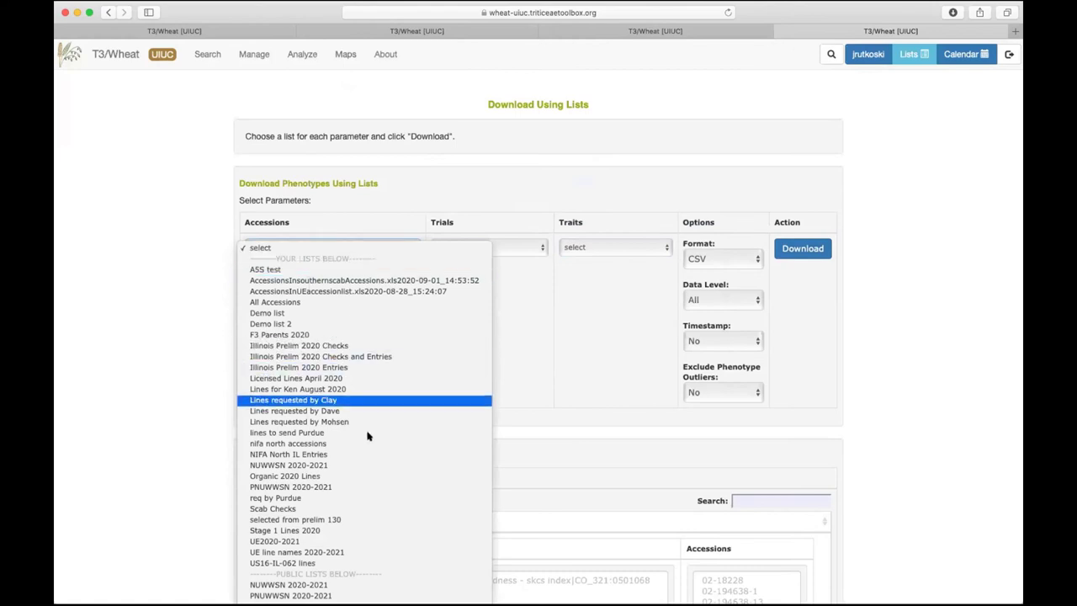
{"action": "left_click", "coordinate": [318, 221]}
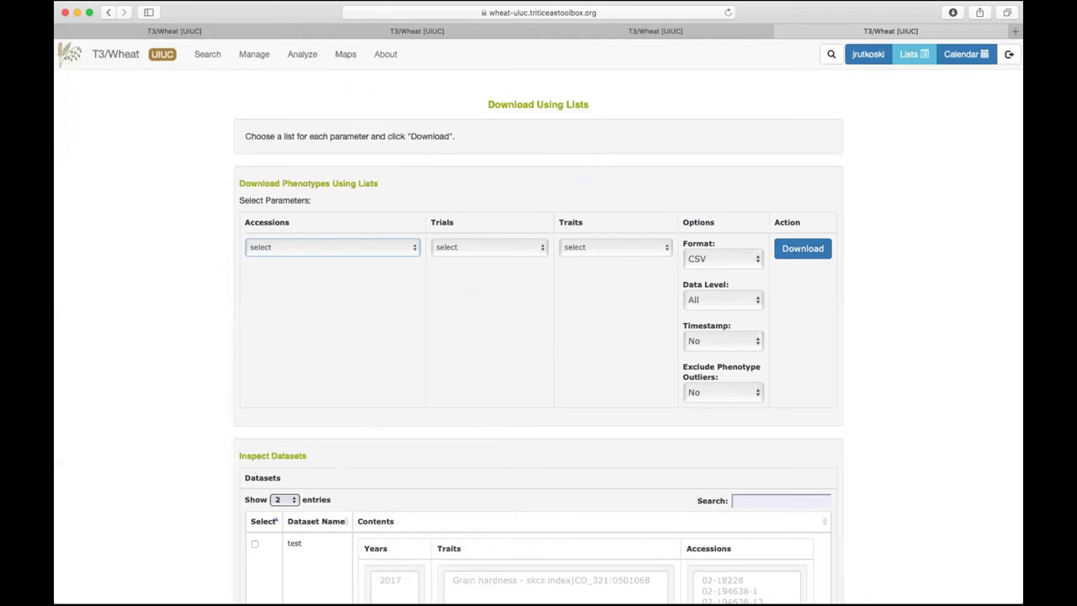
{"action": "mouse_move", "coordinate": [221, 54]}
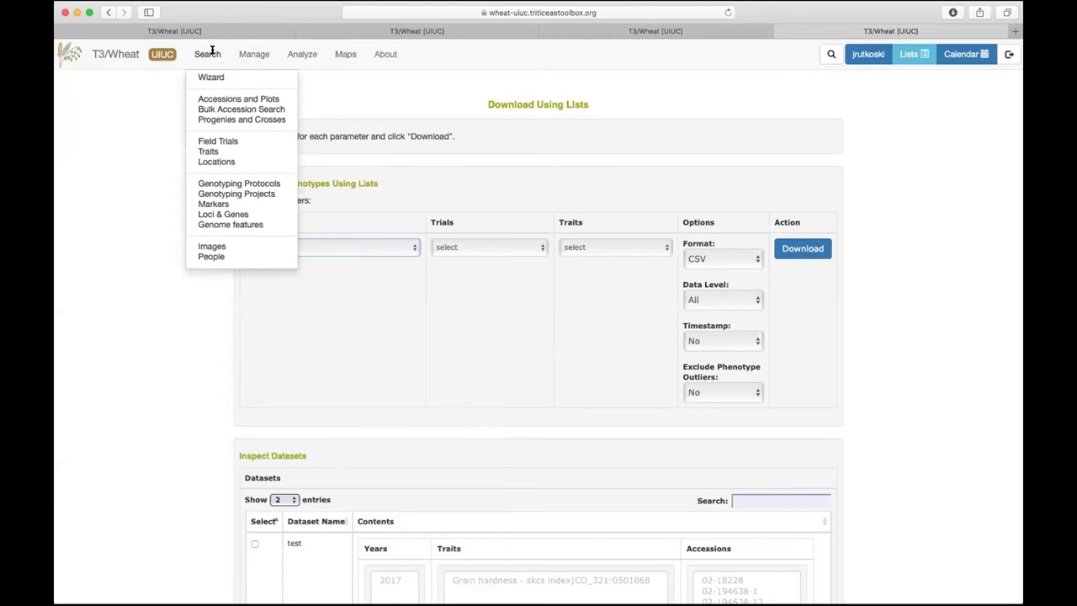
{"action": "left_click", "coordinate": [202, 76]}
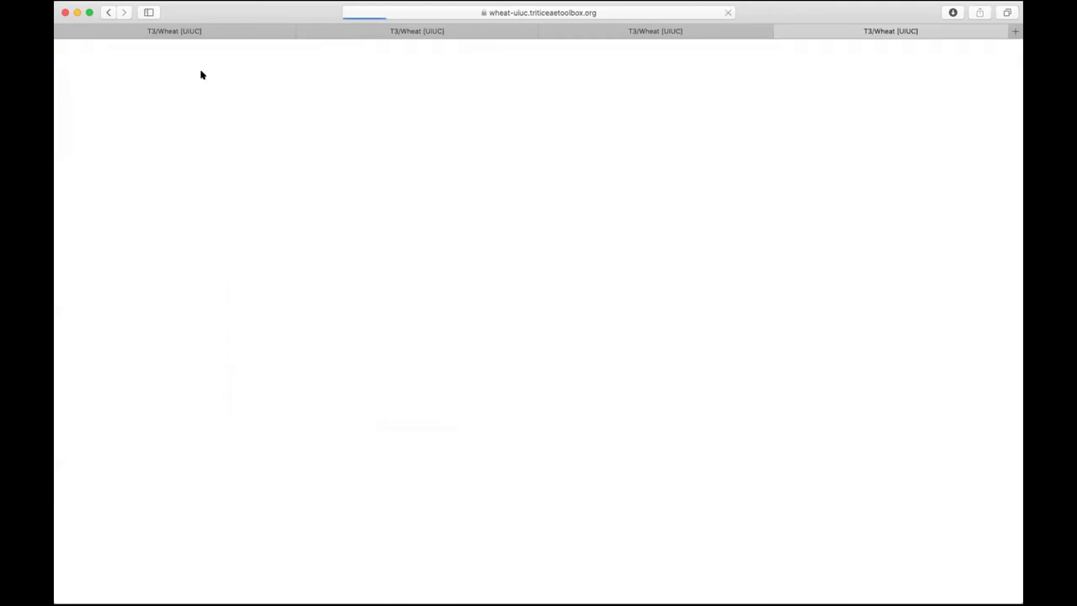
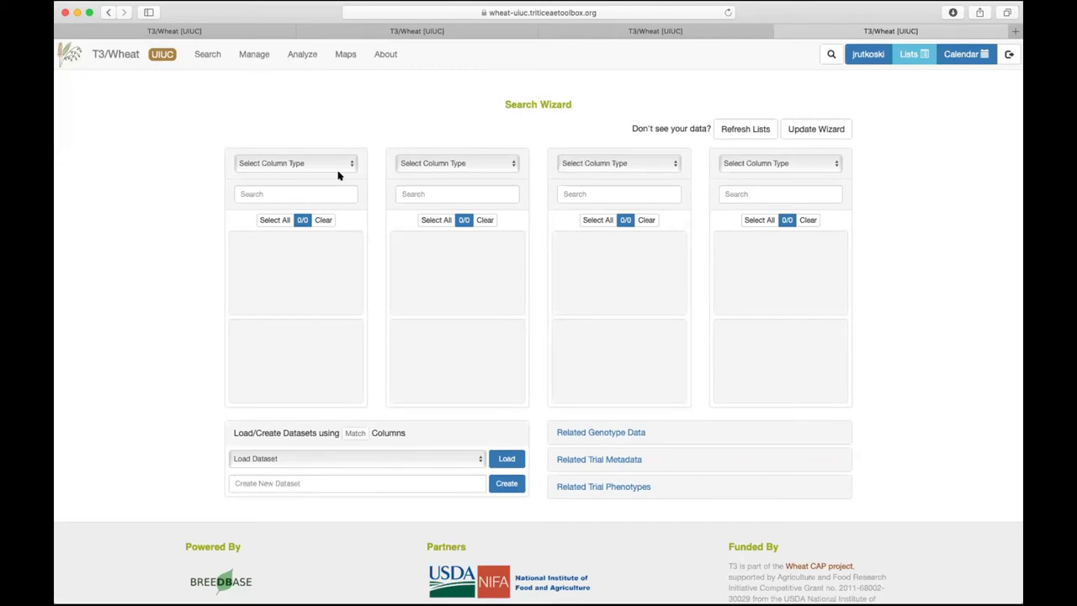
- Filter the first wizard column to Years 2020, 2019, 2018 and 2017
{"action": "left_click", "coordinate": [276, 164]}
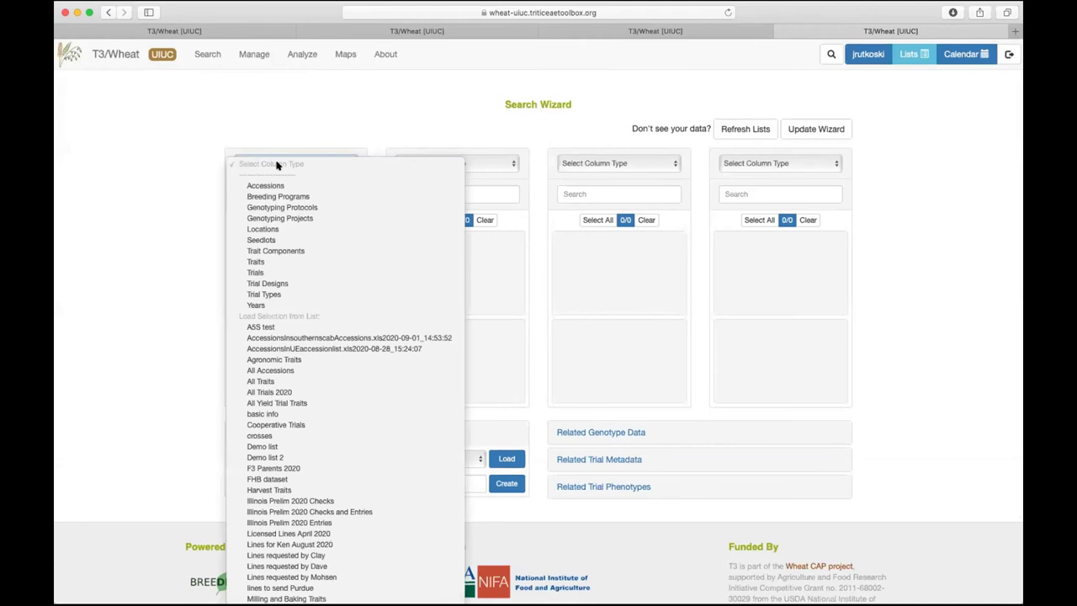
{"action": "left_click", "coordinate": [263, 306]}
{"action": "scroll", "coordinate": [324, 286], "scroll_direction": "down", "scroll_amount": 8}
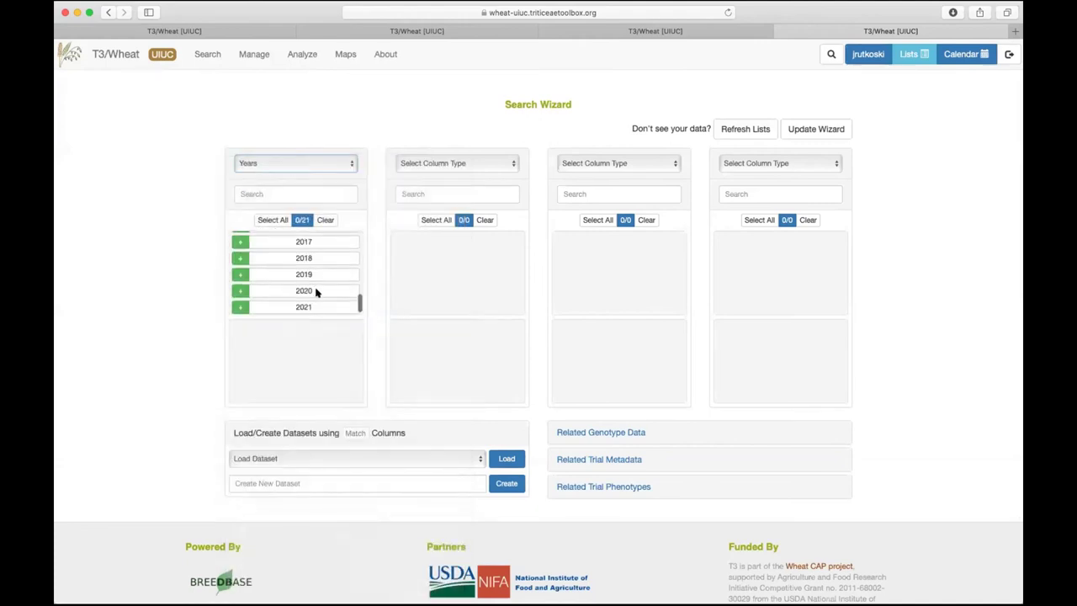
{"action": "left_click", "coordinate": [240, 290]}
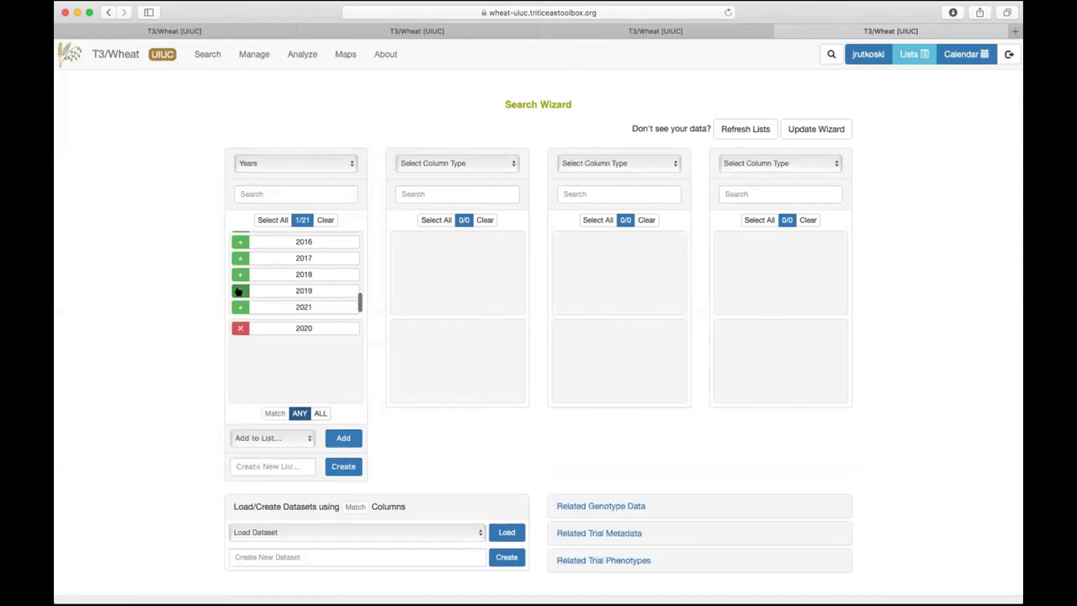
{"action": "left_click", "coordinate": [239, 290]}
{"action": "left_click", "coordinate": [240, 291]}
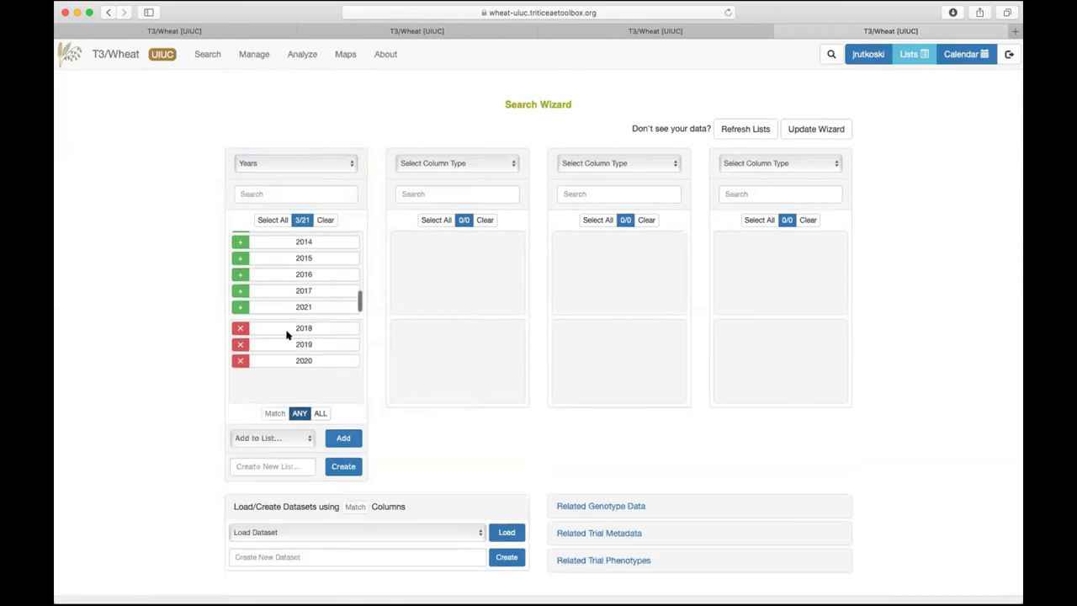
{"action": "left_click", "coordinate": [240, 290]}
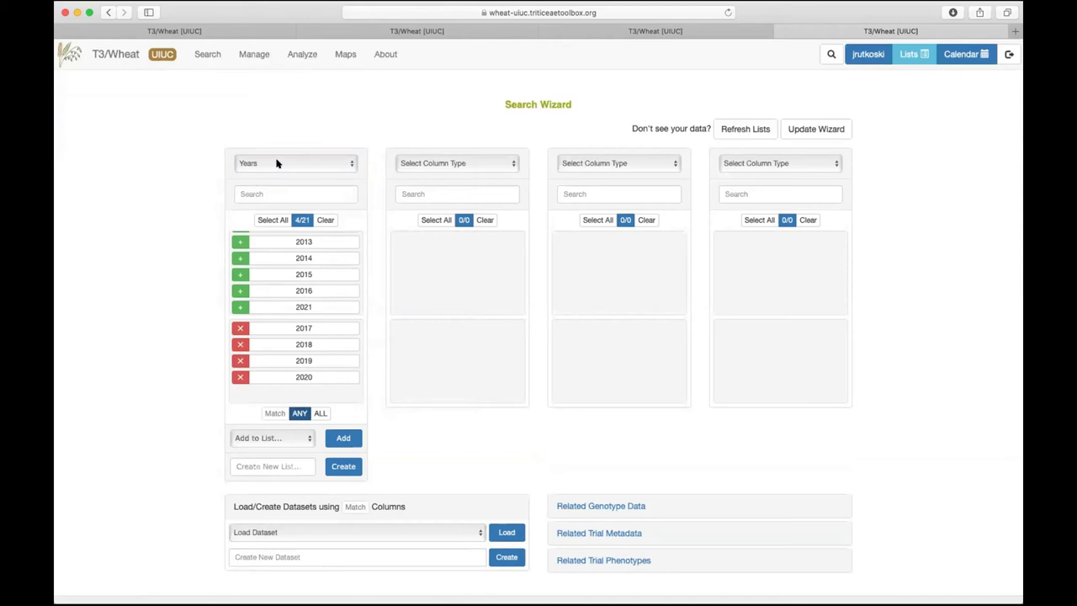
- Add Locations as the second column type, then reload the stalled page
{"action": "left_click", "coordinate": [442, 162]}
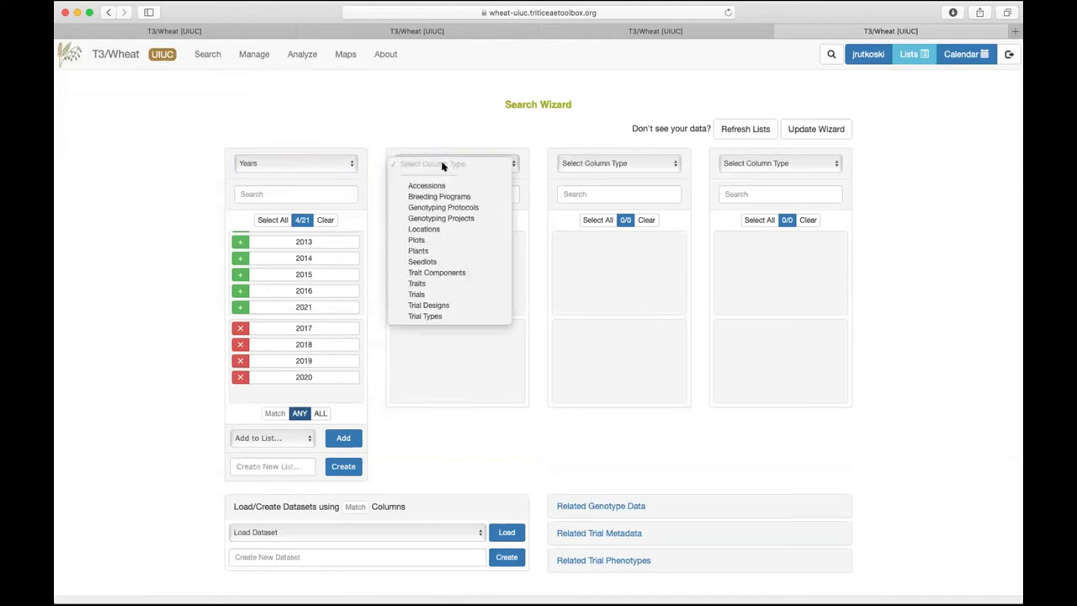
{"action": "left_click", "coordinate": [435, 232]}
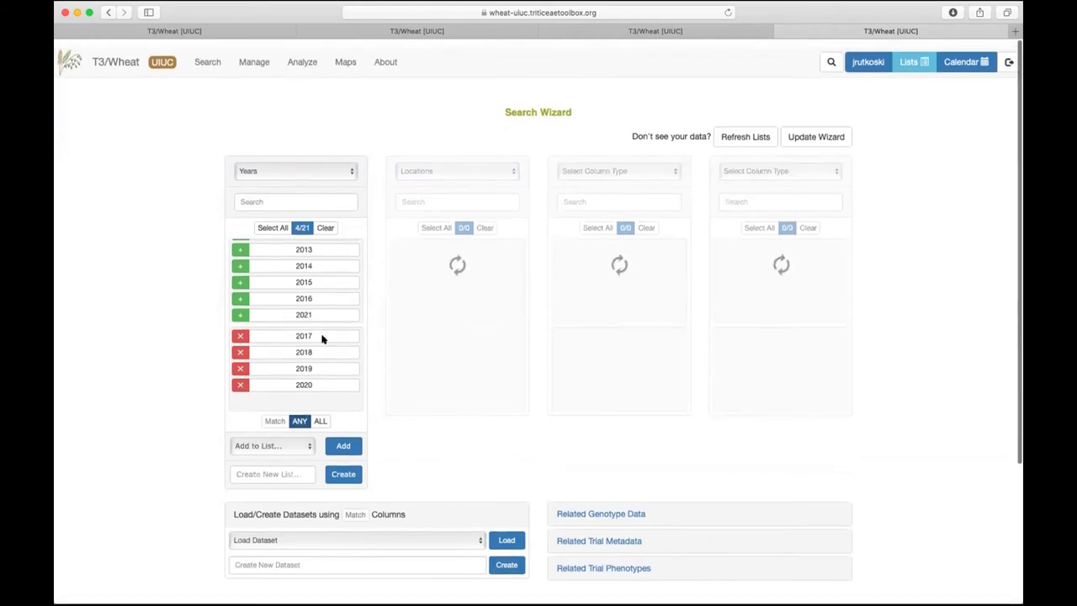
{"action": "scroll", "coordinate": [323, 339], "scroll_direction": "down", "scroll_amount": 4}
{"action": "scroll", "coordinate": [312, 238], "scroll_direction": "up", "scroll_amount": 5}
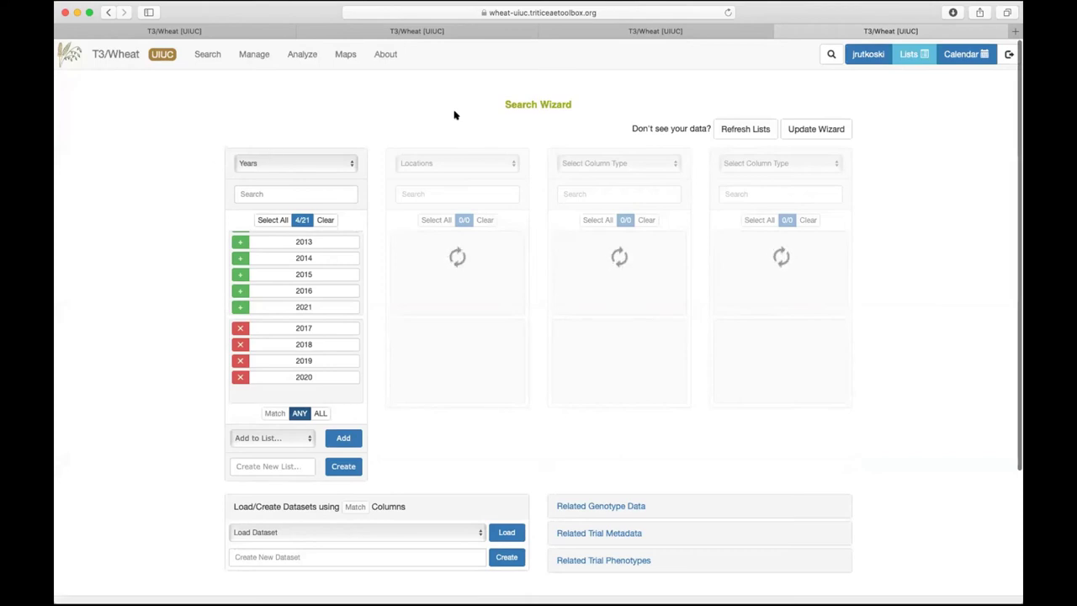
{"action": "left_click", "coordinate": [727, 13]}
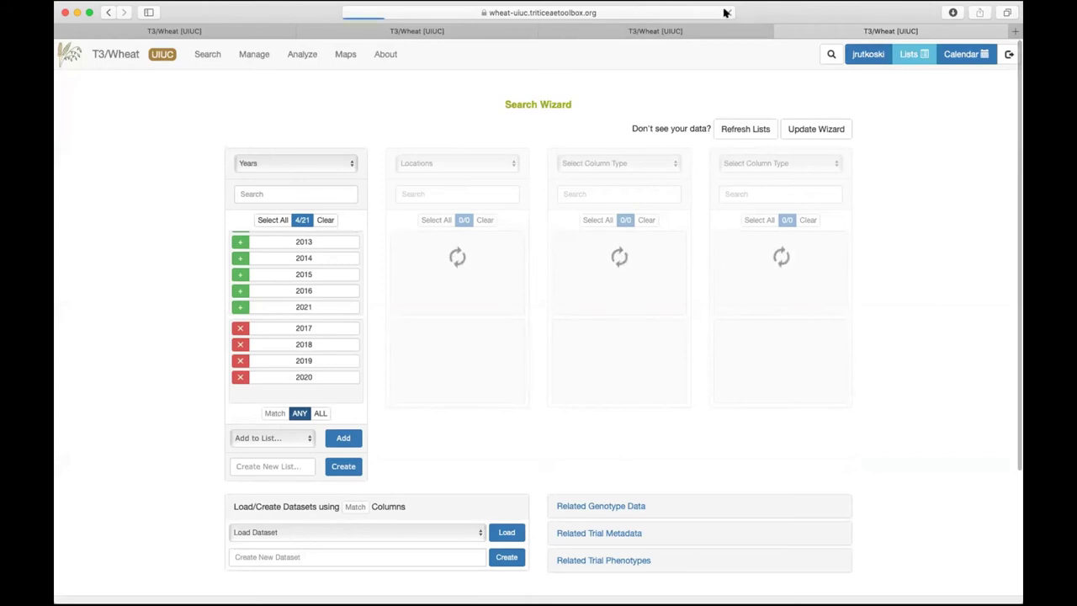
- Select years 2017–2020 in the first column, dropping an accidental 2016
{"action": "left_click", "coordinate": [304, 165]}
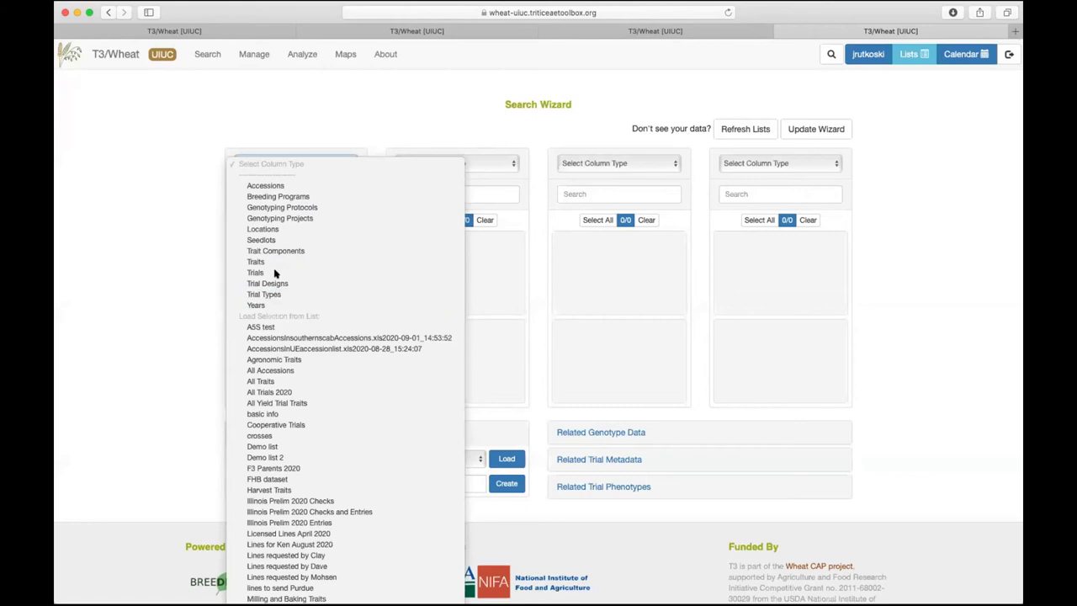
{"action": "scroll", "coordinate": [283, 286], "scroll_direction": "down", "scroll_amount": 10}
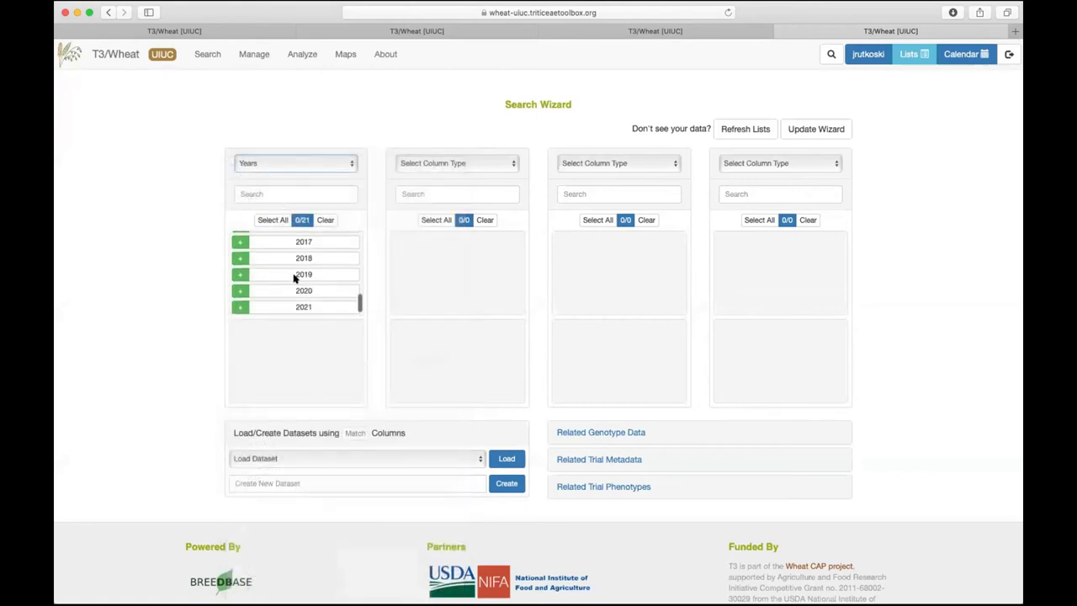
{"action": "left_click", "coordinate": [240, 191]}
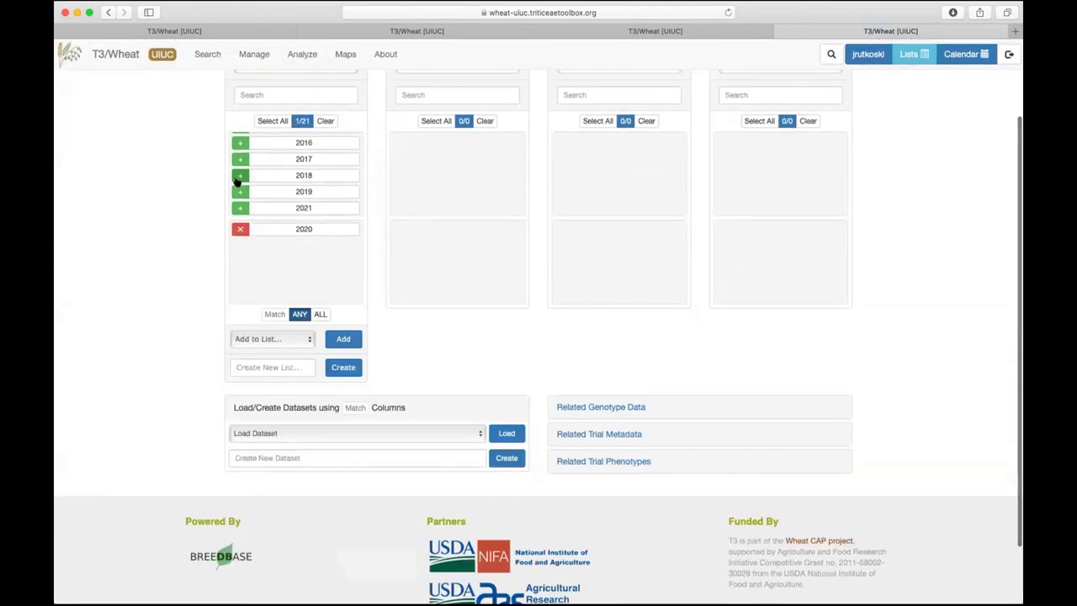
{"action": "left_click", "coordinate": [240, 192]}
{"action": "left_click", "coordinate": [240, 192]}
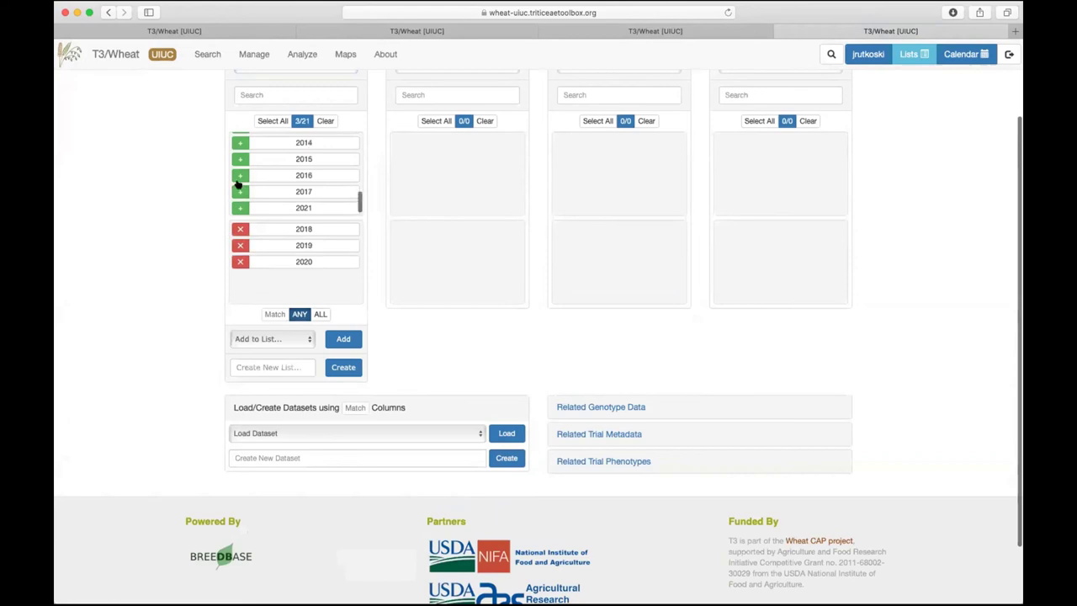
{"action": "left_click", "coordinate": [238, 191]}
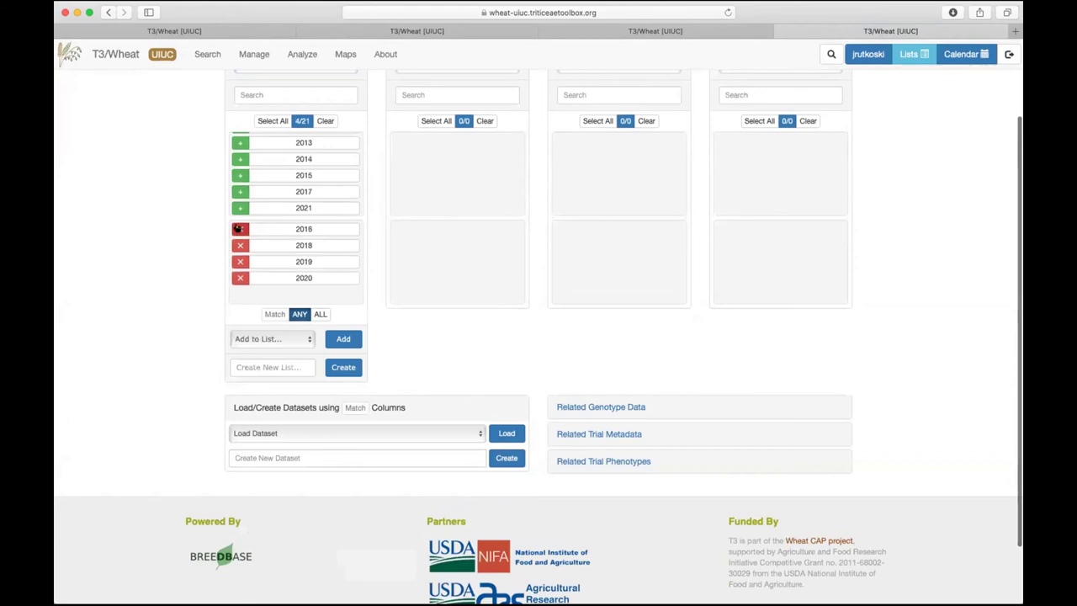
{"action": "left_click", "coordinate": [239, 228]}
{"action": "left_click", "coordinate": [239, 208]}
{"action": "scroll", "coordinate": [423, 222], "scroll_direction": "up", "scroll_amount": 3}
- Set the second column to Locations with Carmi, St. Jacob Township and Ridgway, IL
{"action": "left_click", "coordinate": [463, 161]}
{"action": "left_click", "coordinate": [424, 229]}
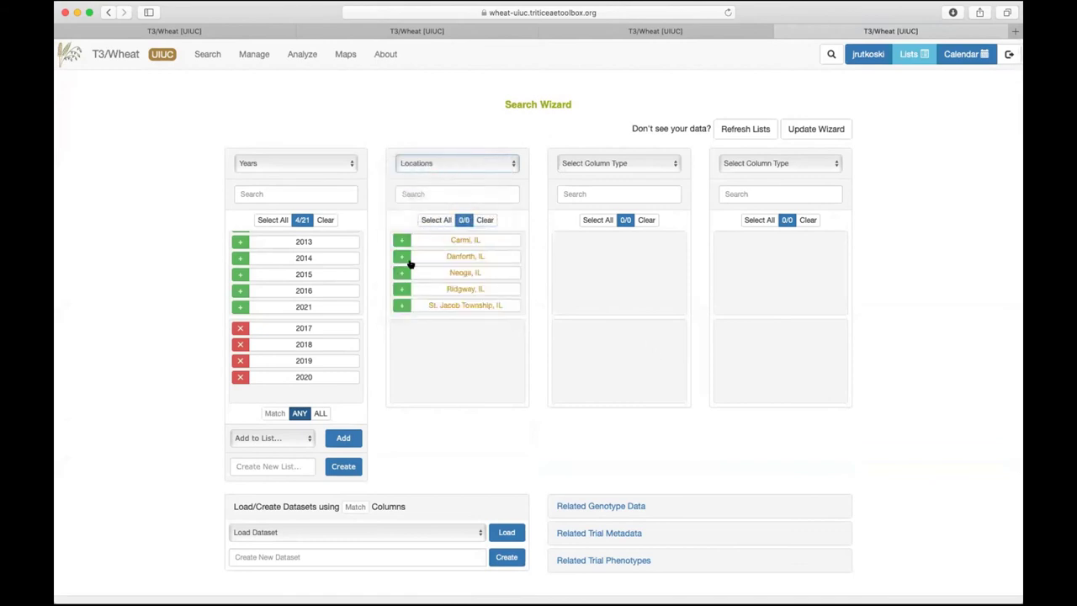
{"action": "scroll", "coordinate": [432, 291], "scroll_direction": "down", "scroll_amount": 1}
{"action": "scroll", "coordinate": [462, 269], "scroll_direction": "up", "scroll_amount": 1}
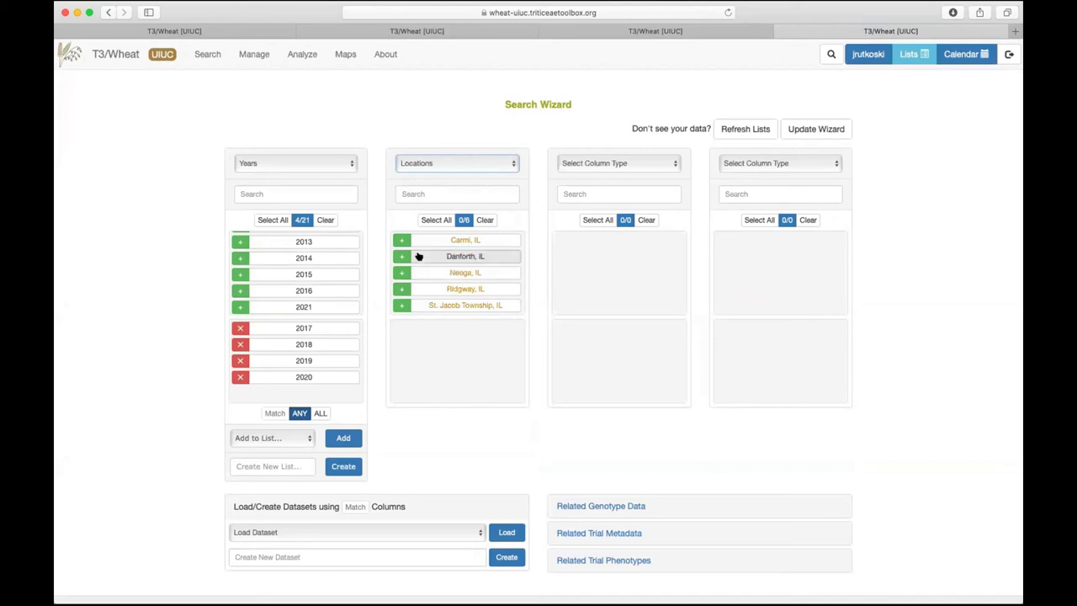
{"action": "scroll", "coordinate": [401, 243], "scroll_direction": "down", "scroll_amount": 1}
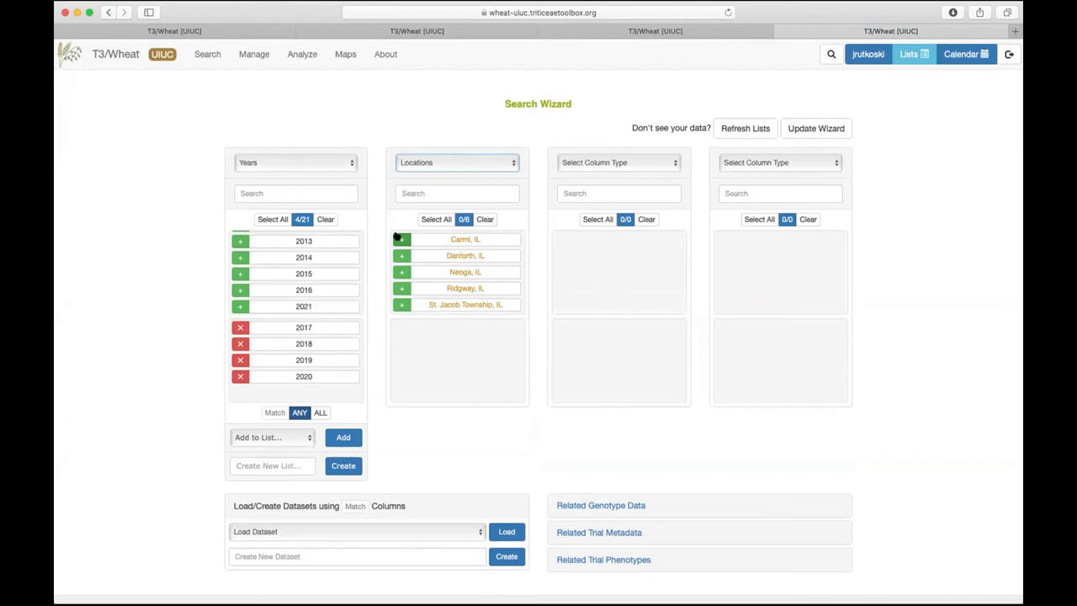
{"action": "left_click", "coordinate": [398, 239]}
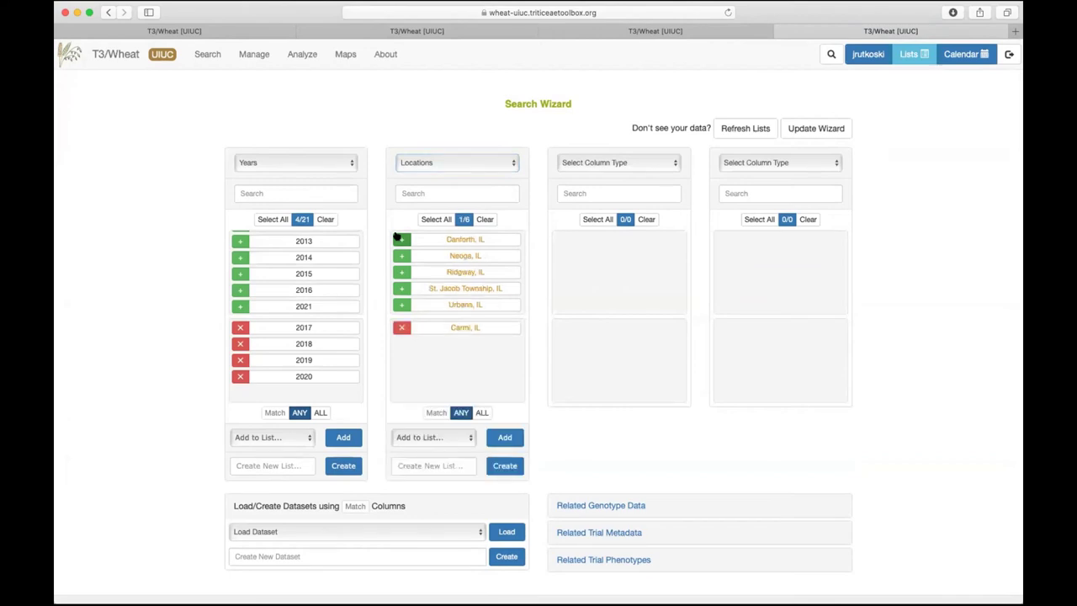
{"action": "left_click", "coordinate": [400, 288]}
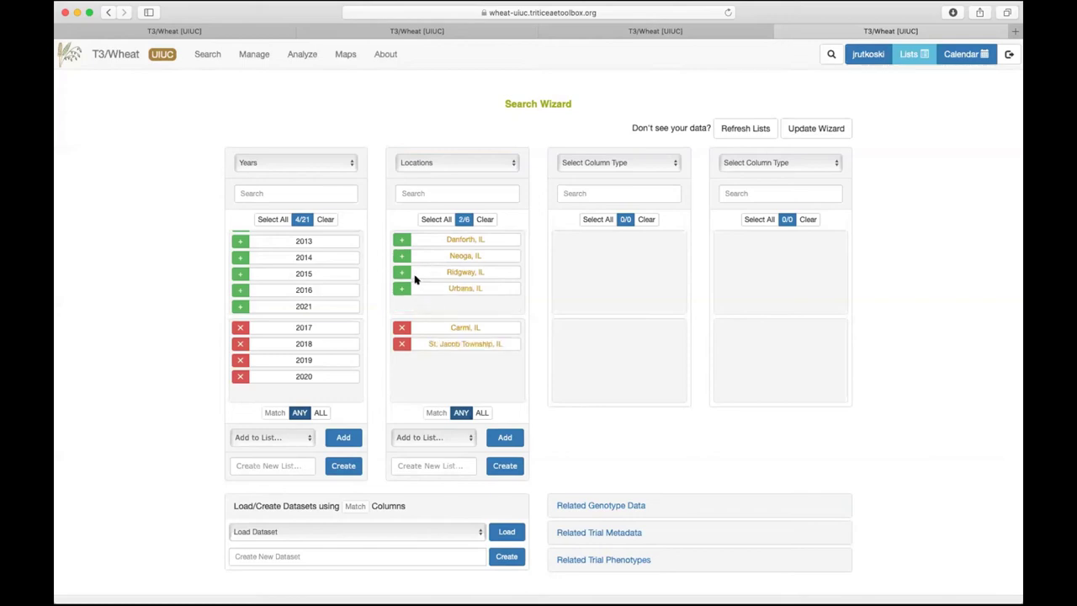
{"action": "left_click", "coordinate": [401, 271]}
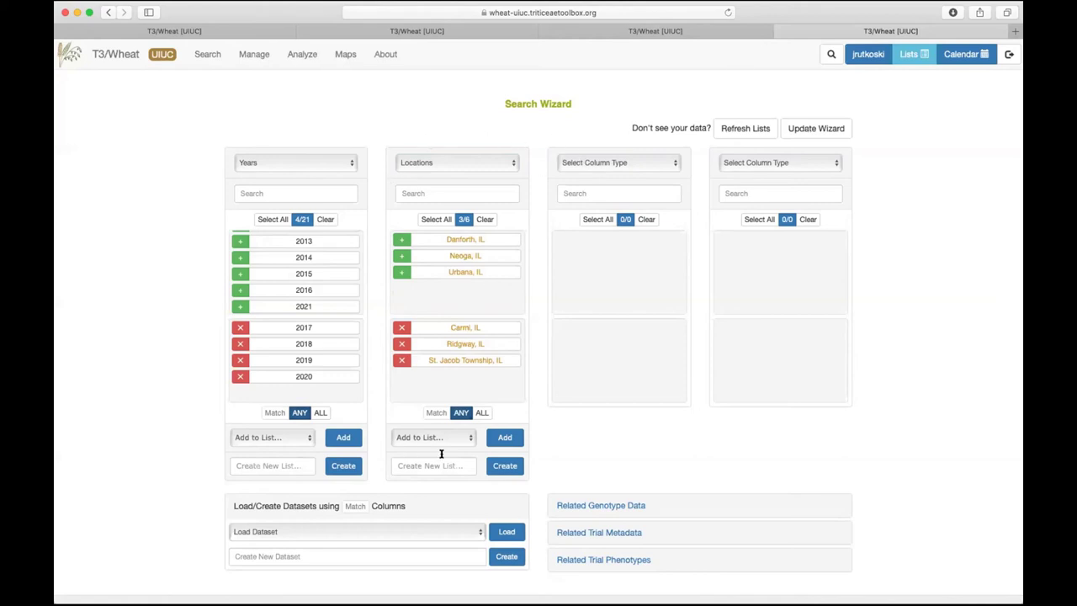
- Set the third column to Trials, then reload the page to reset the wizard
{"action": "left_click", "coordinate": [608, 169]}
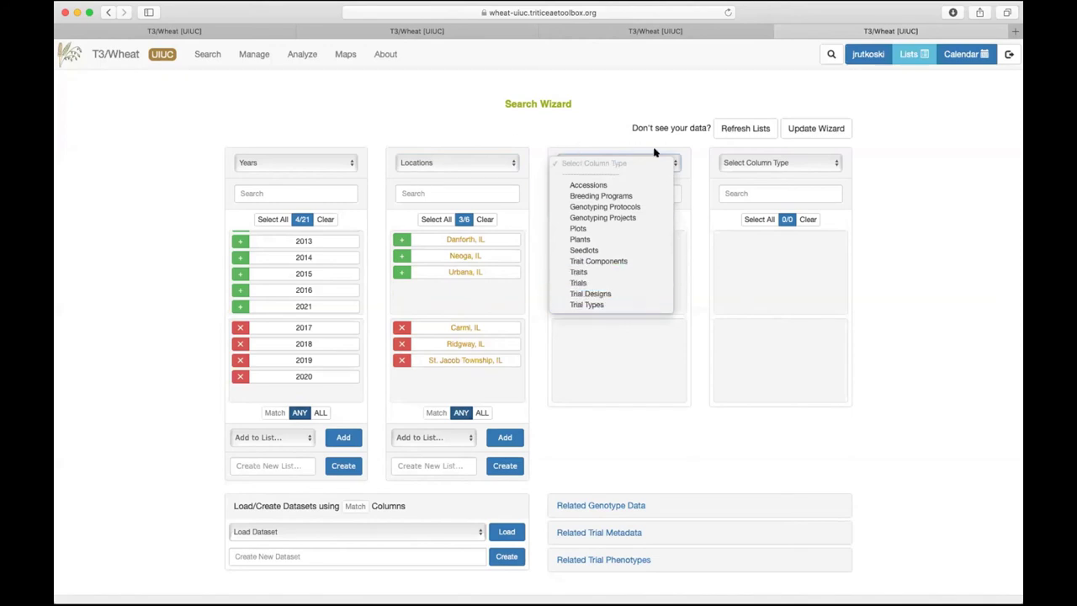
{"action": "left_click", "coordinate": [602, 282]}
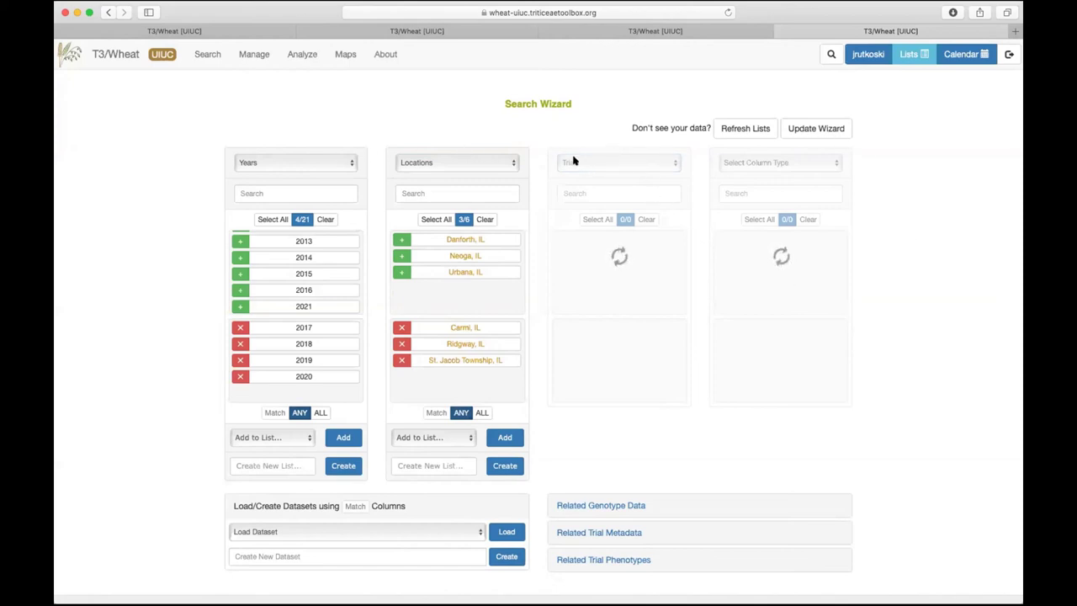
{"action": "left_click", "coordinate": [723, 12]}
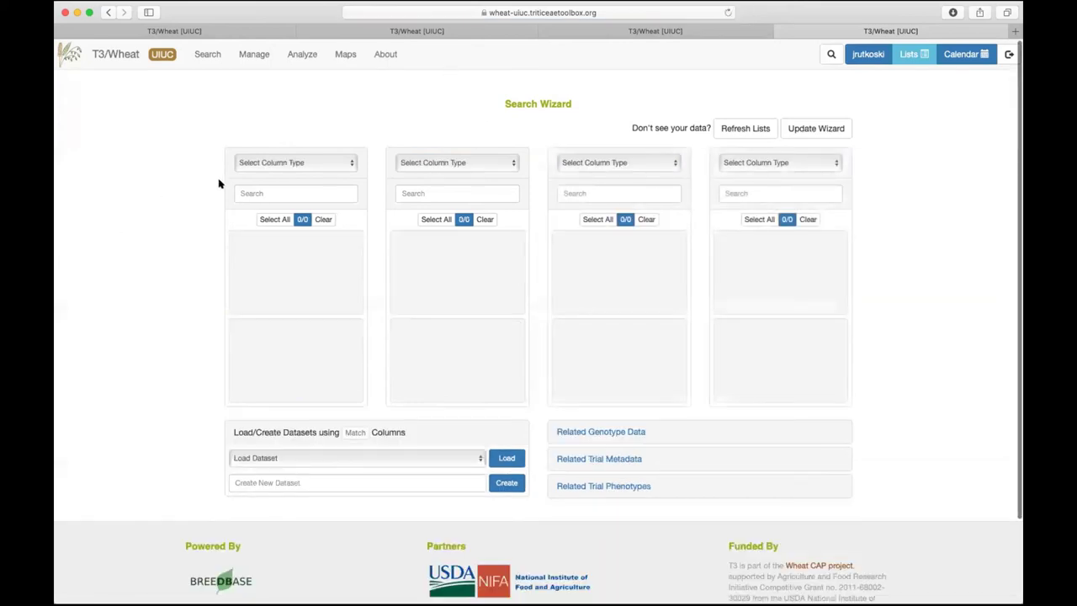
- Set the first column to Years and select 2020, 2019, 2018 and 2017
{"action": "left_click", "coordinate": [302, 163]}
{"action": "left_click", "coordinate": [281, 304]}
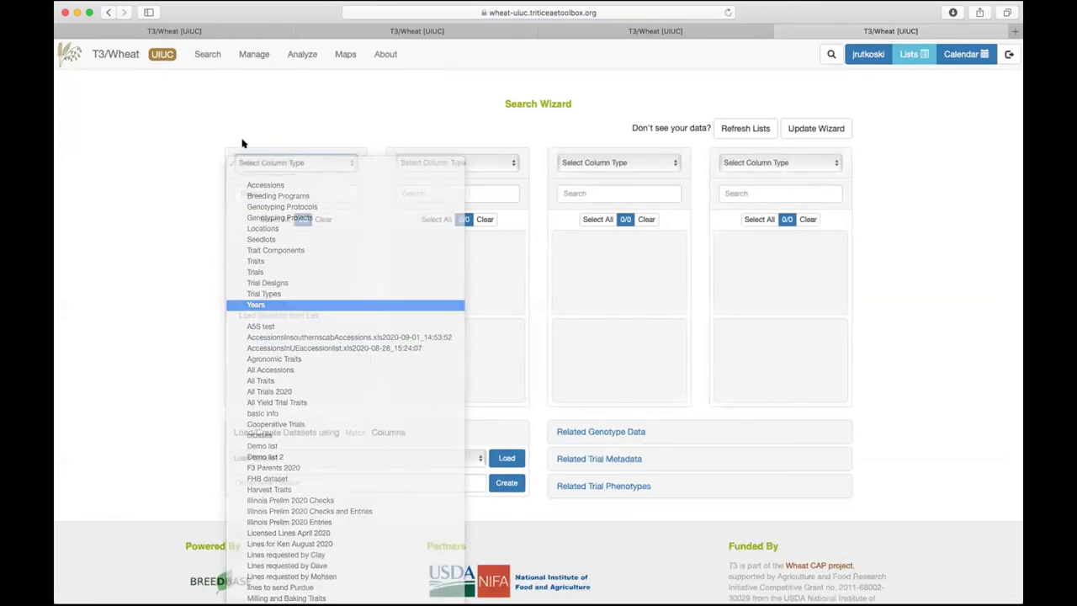
{"action": "scroll", "coordinate": [269, 299], "scroll_direction": "down", "scroll_amount": 10}
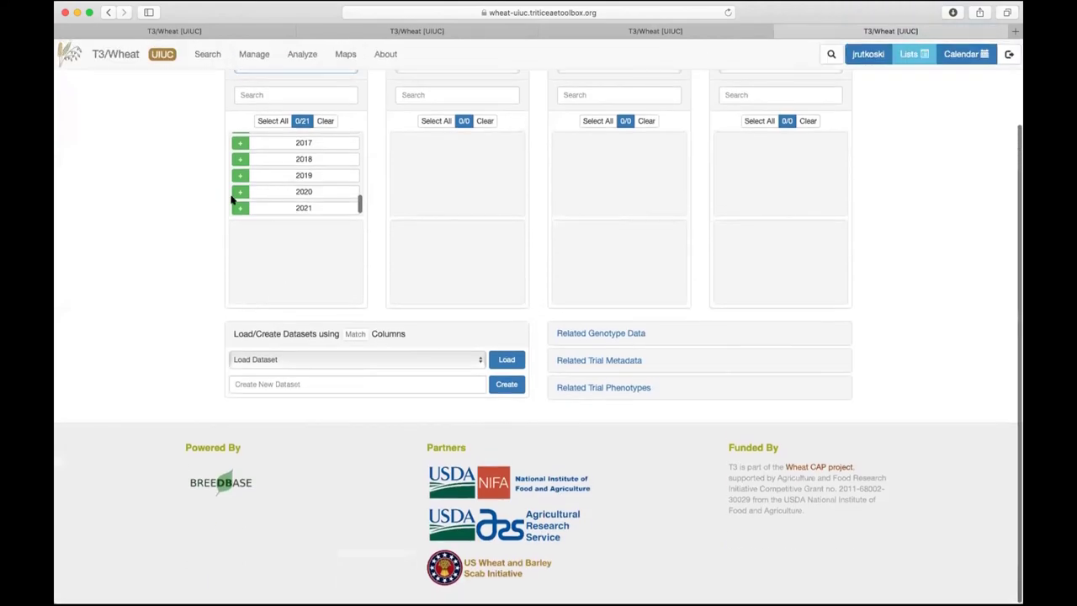
{"action": "left_click", "coordinate": [236, 191]}
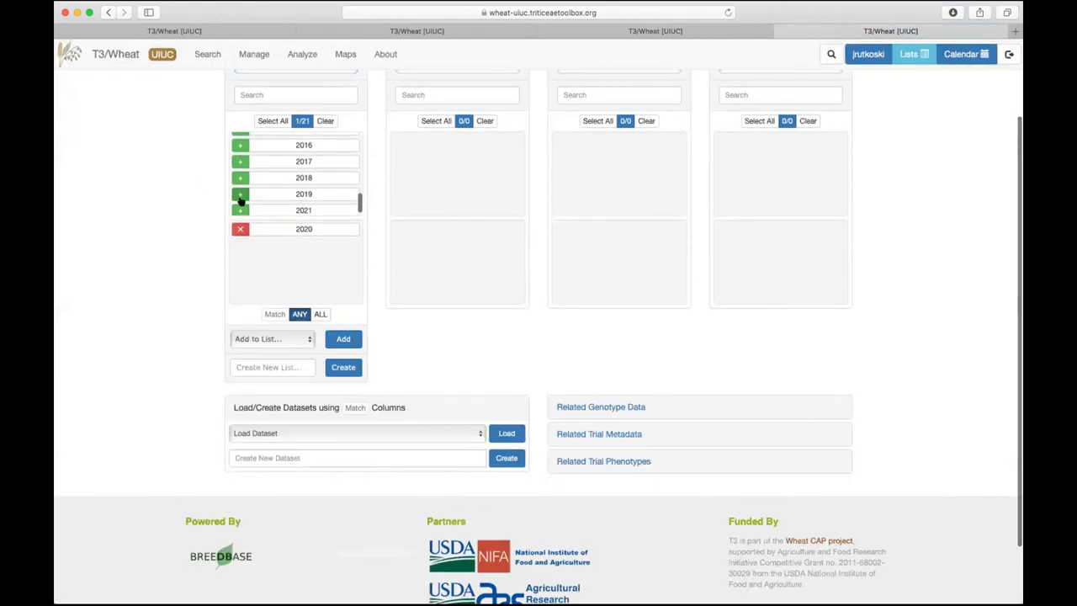
{"action": "left_click", "coordinate": [238, 193]}
{"action": "left_click", "coordinate": [240, 194]}
{"action": "left_click", "coordinate": [240, 193]}
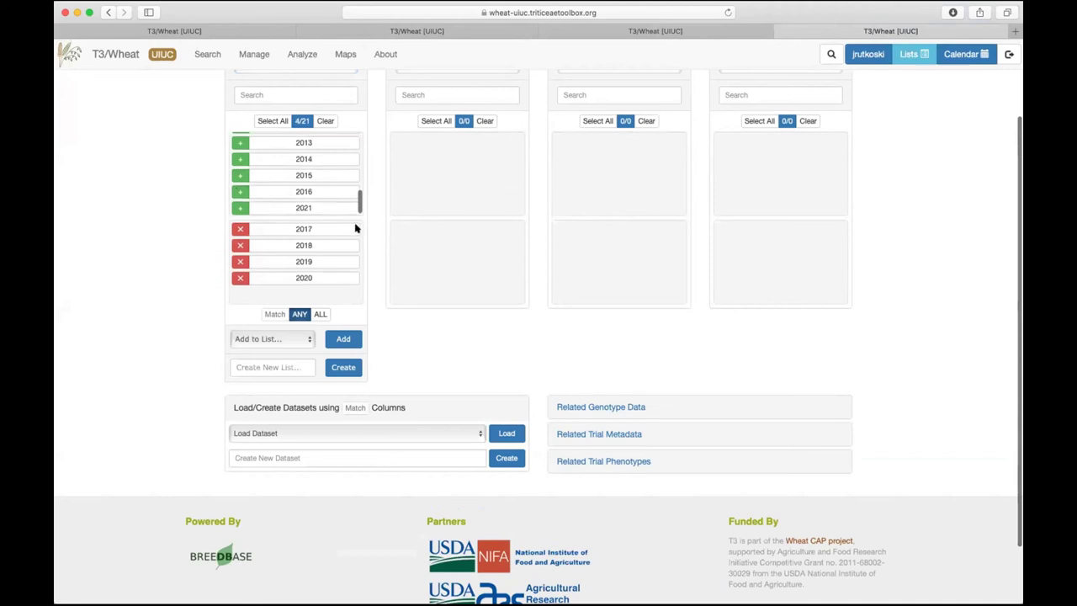
{"action": "scroll", "coordinate": [519, 202], "scroll_direction": "up", "scroll_amount": 3}
- Set the second column to Locations with Carmi, IL and St. Jacob Township, IL
{"action": "left_click", "coordinate": [501, 168]}
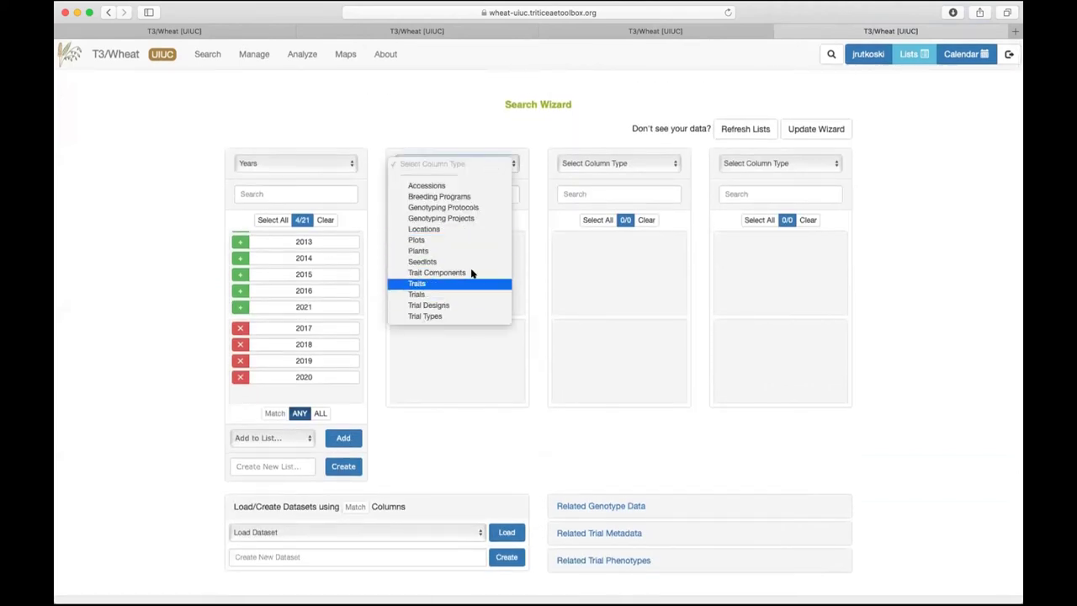
{"action": "left_click", "coordinate": [463, 229]}
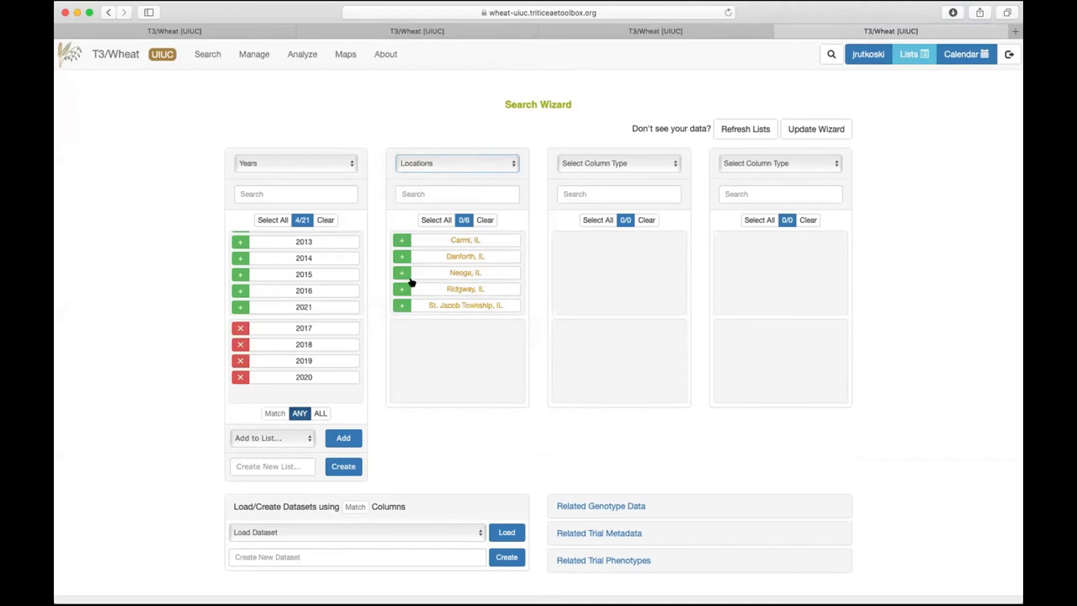
{"action": "left_click", "coordinate": [401, 239]}
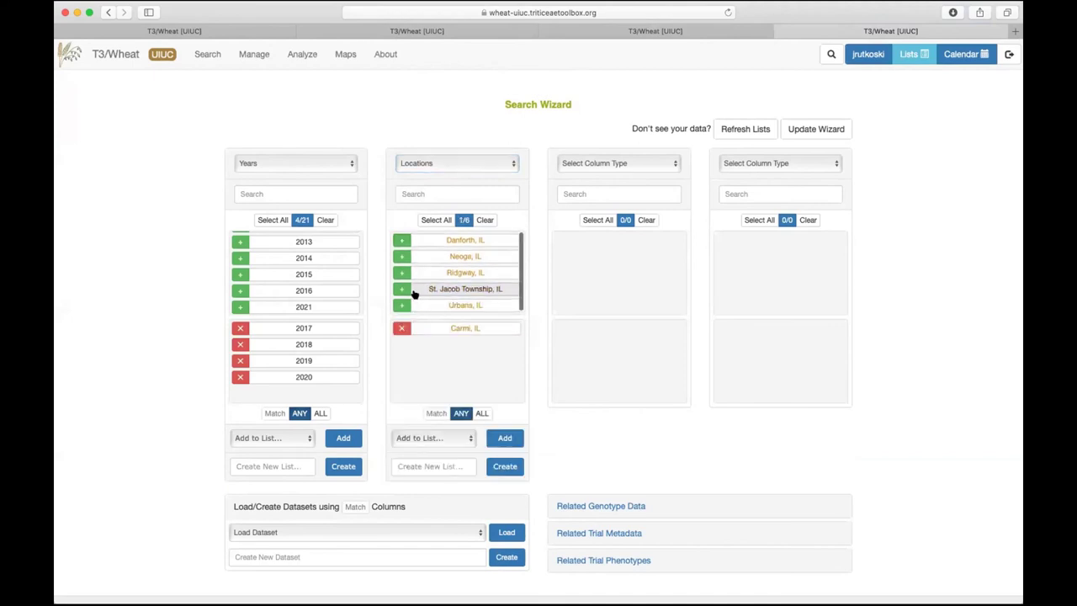
{"action": "left_click", "coordinate": [410, 289]}
{"action": "left_click", "coordinate": [575, 168]}
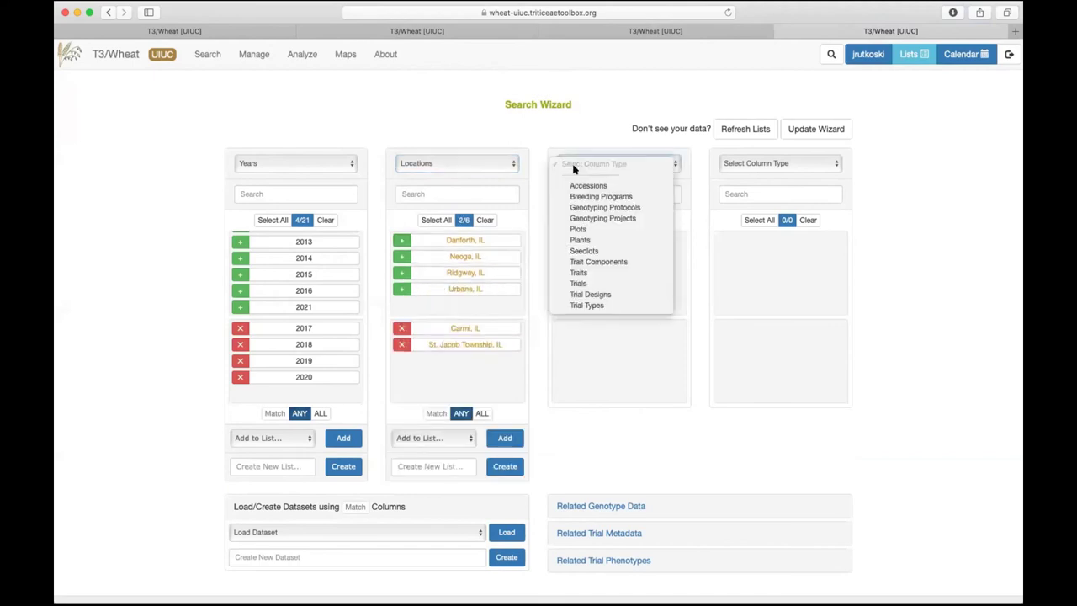
- Show Trials in the third column and select all 30 matching trials
{"action": "left_click", "coordinate": [592, 283]}
{"action": "scroll", "coordinate": [608, 259], "scroll_direction": "down", "scroll_amount": 3}
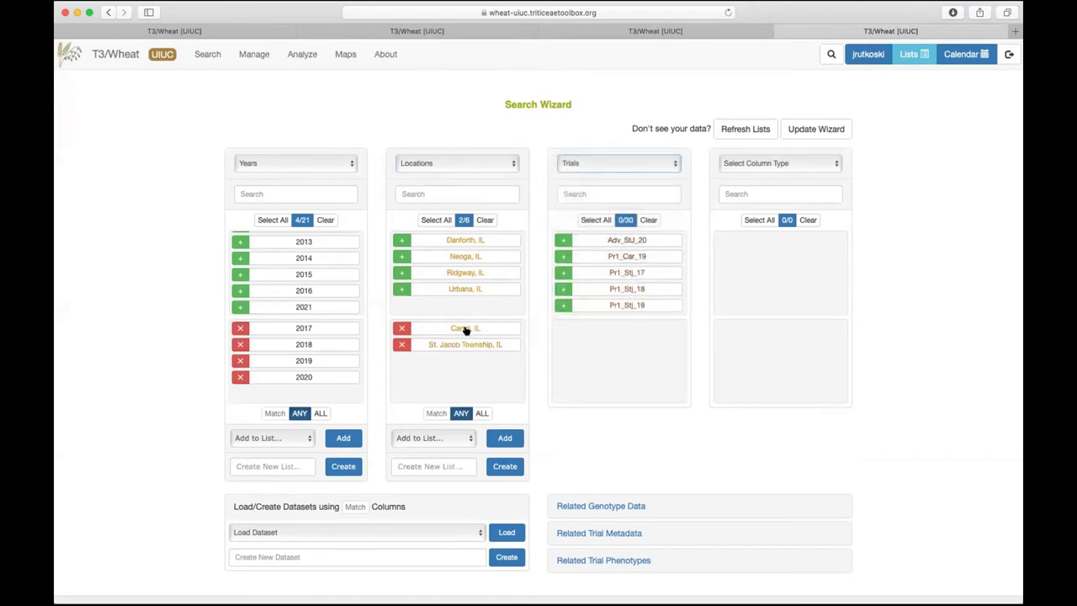
{"action": "scroll", "coordinate": [620, 270], "scroll_direction": "down", "scroll_amount": 10}
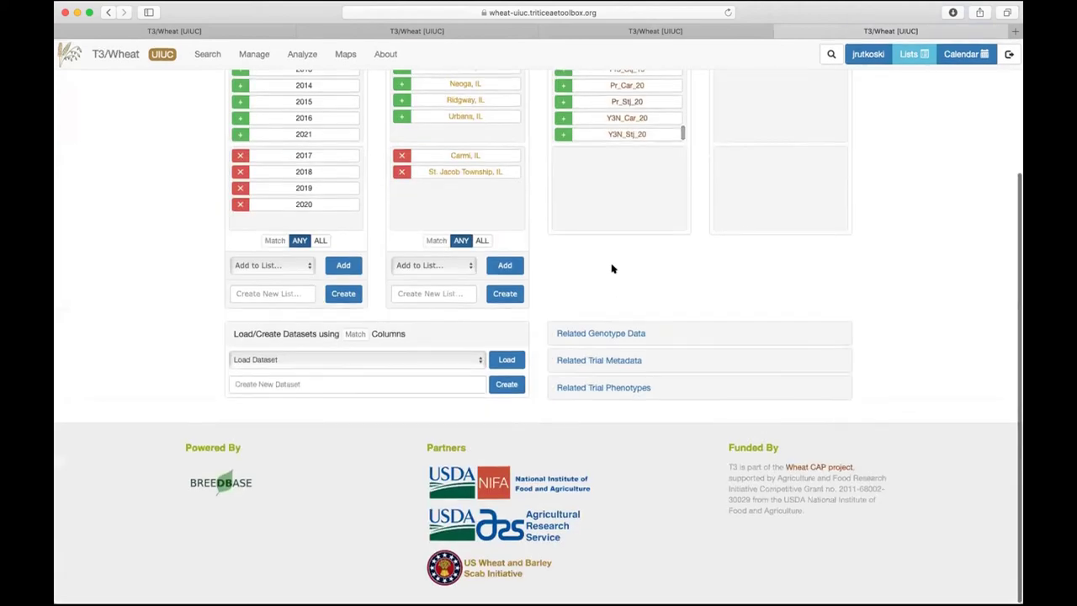
{"action": "scroll", "coordinate": [612, 269], "scroll_direction": "up", "scroll_amount": 5}
{"action": "scroll", "coordinate": [618, 265], "scroll_direction": "up", "scroll_amount": 4}
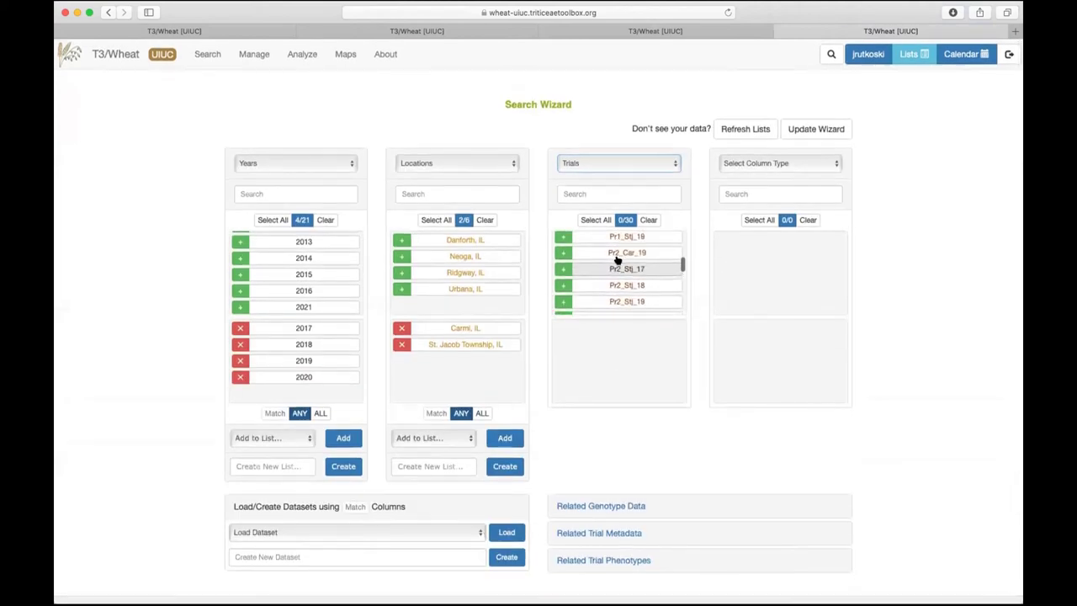
{"action": "scroll", "coordinate": [619, 264], "scroll_direction": "up", "scroll_amount": 5}
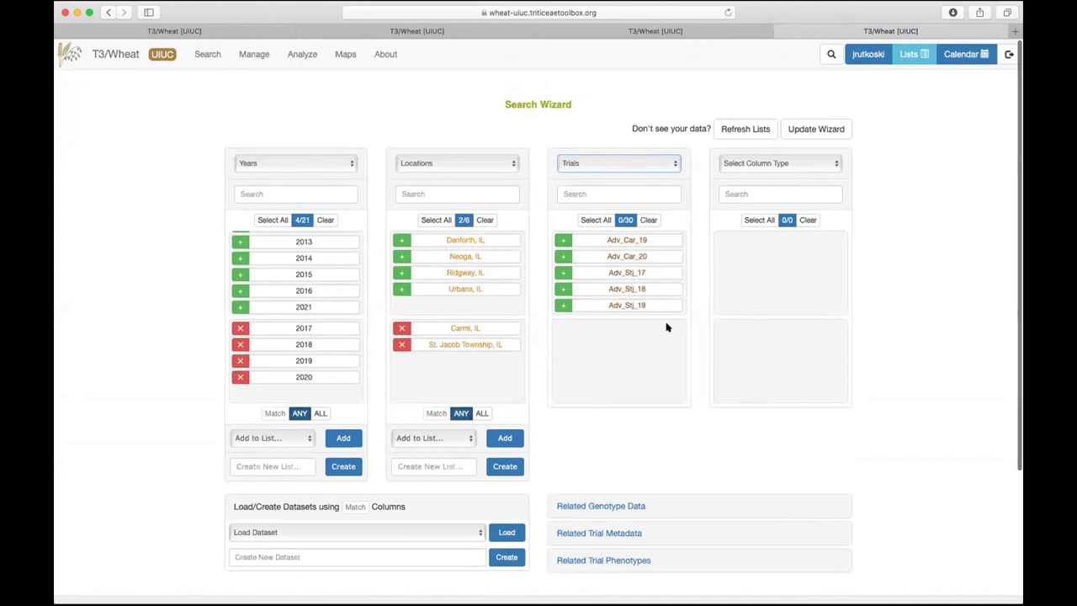
{"action": "left_click", "coordinate": [589, 219]}
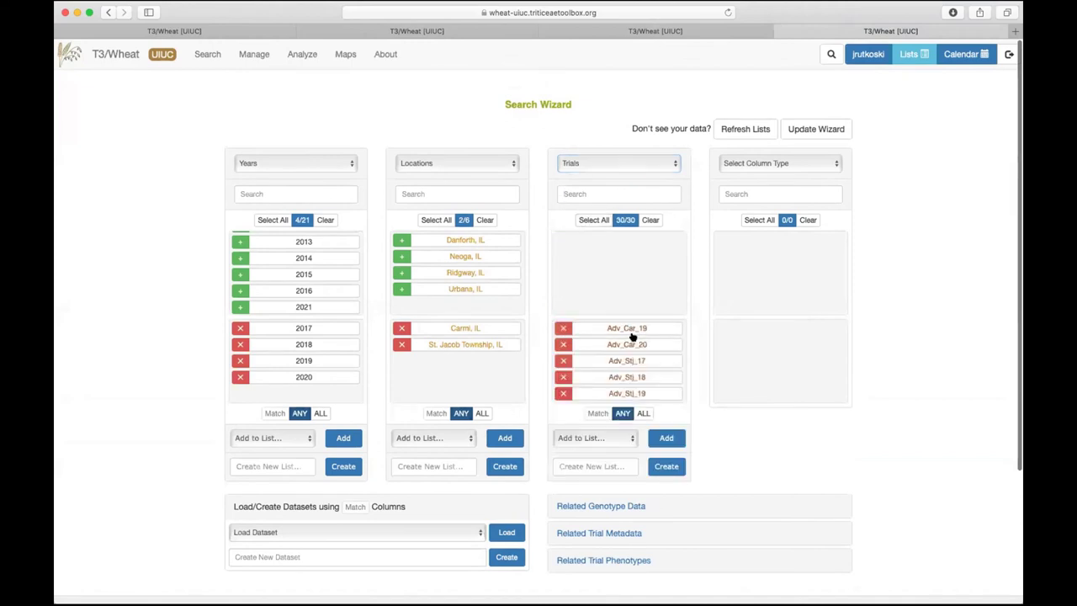
{"action": "scroll", "coordinate": [631, 361], "scroll_direction": "down", "scroll_amount": 3}
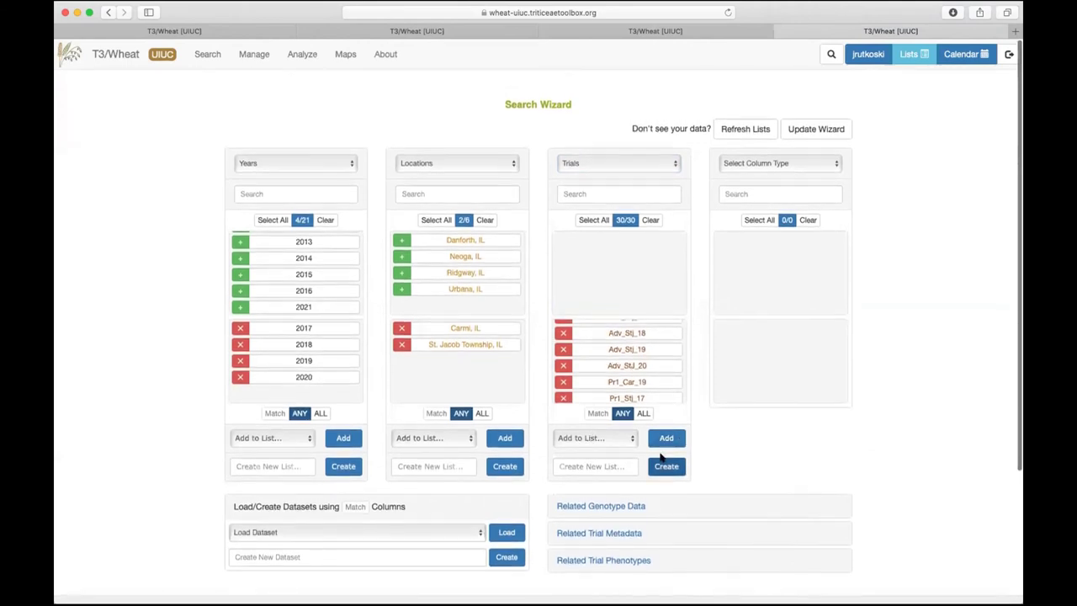
- Create a new trial list named 'South 2017-2020' from the selected trials
{"action": "left_click", "coordinate": [579, 464]}
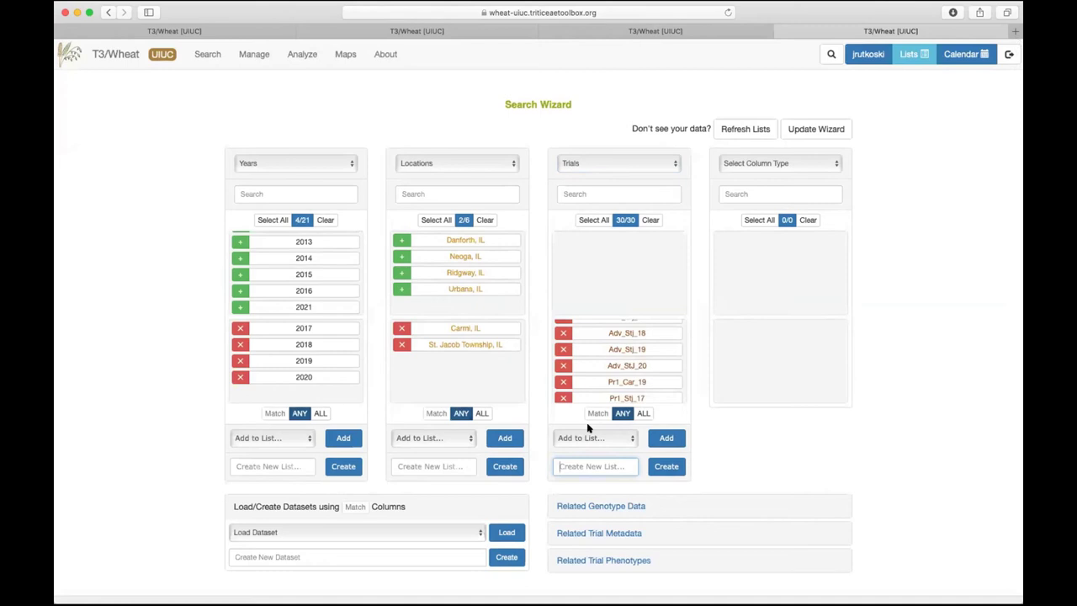
{"action": "type", "text": "So"}
{"action": "type", "text": "uth tri"}
{"action": "key", "text": "BackSpace"}
{"action": "key", "text": "BackSpace"}
{"action": "key", "text": "BackSpace"}
{"action": "left_click", "coordinate": [665, 467]}
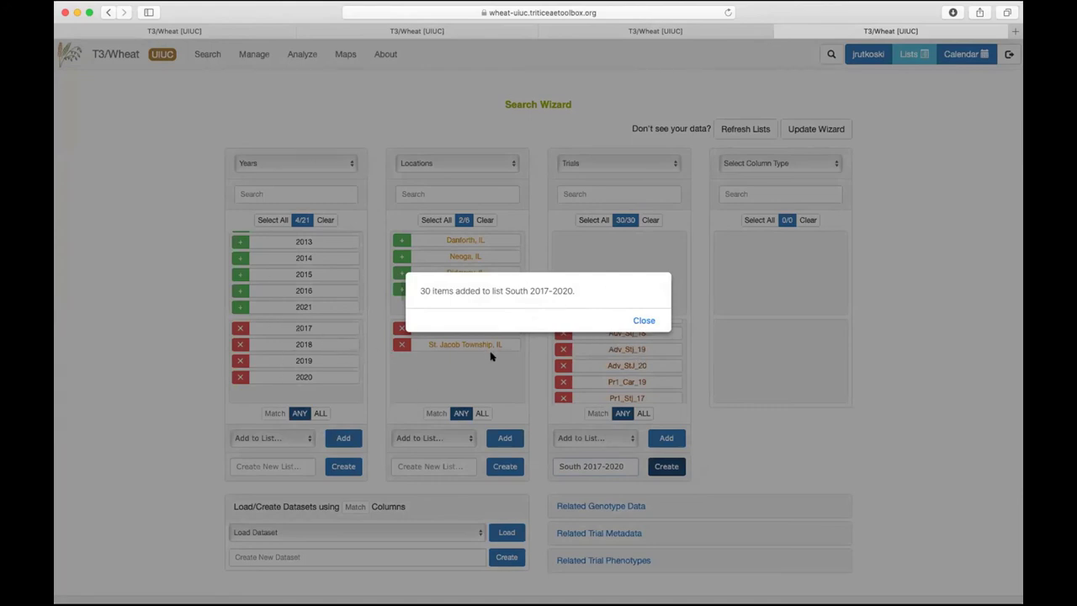
- Download phenotype data for the South 2017-2020 trial list with the Harvest Traits list
{"action": "left_click", "coordinate": [644, 320]}
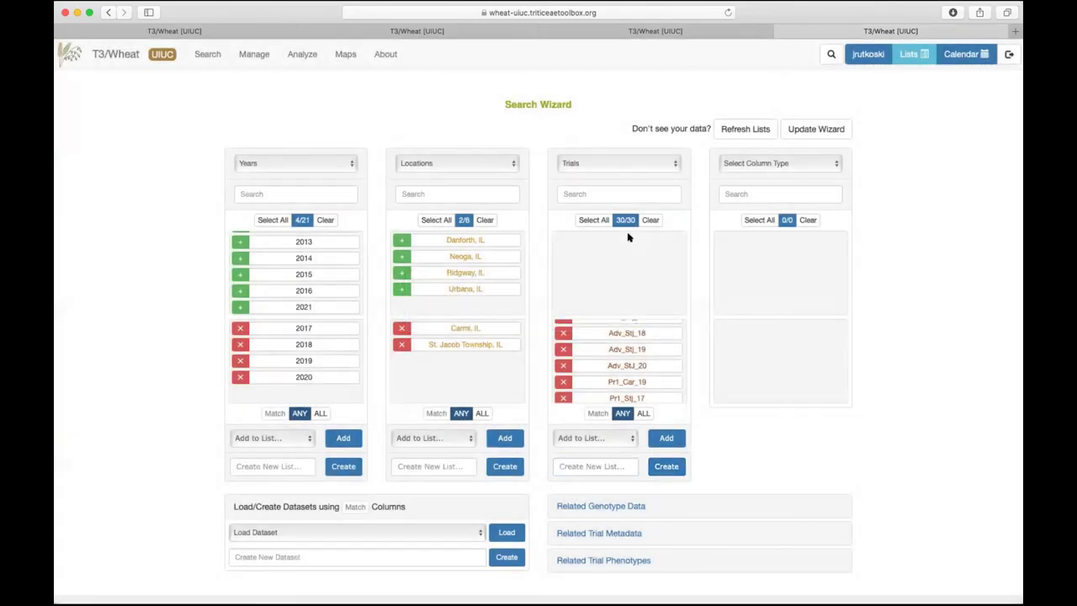
{"action": "mouse_move", "coordinate": [252, 53]}
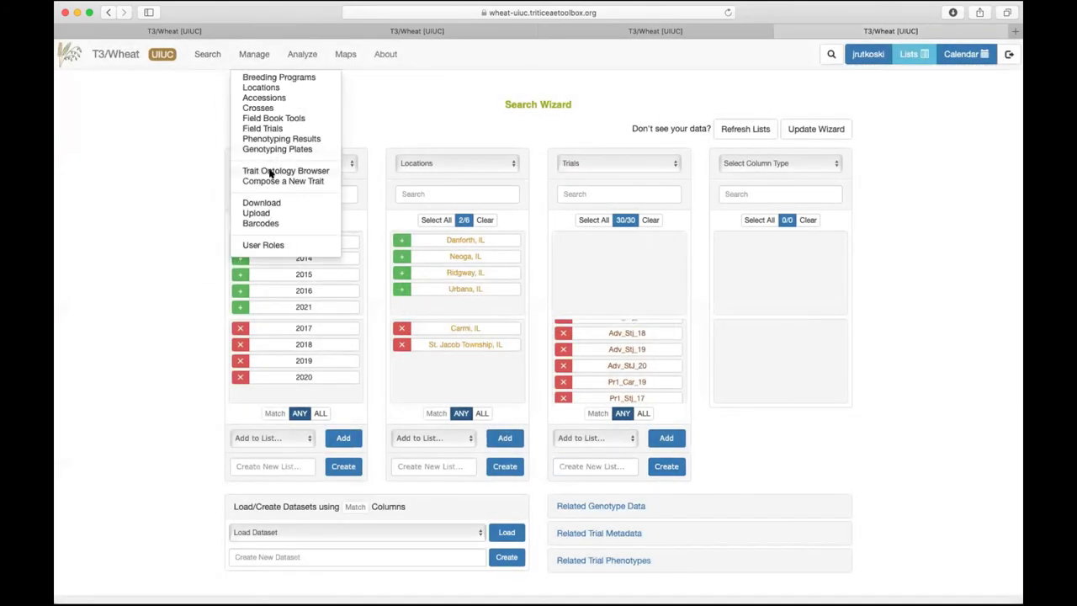
{"action": "left_click", "coordinate": [256, 204]}
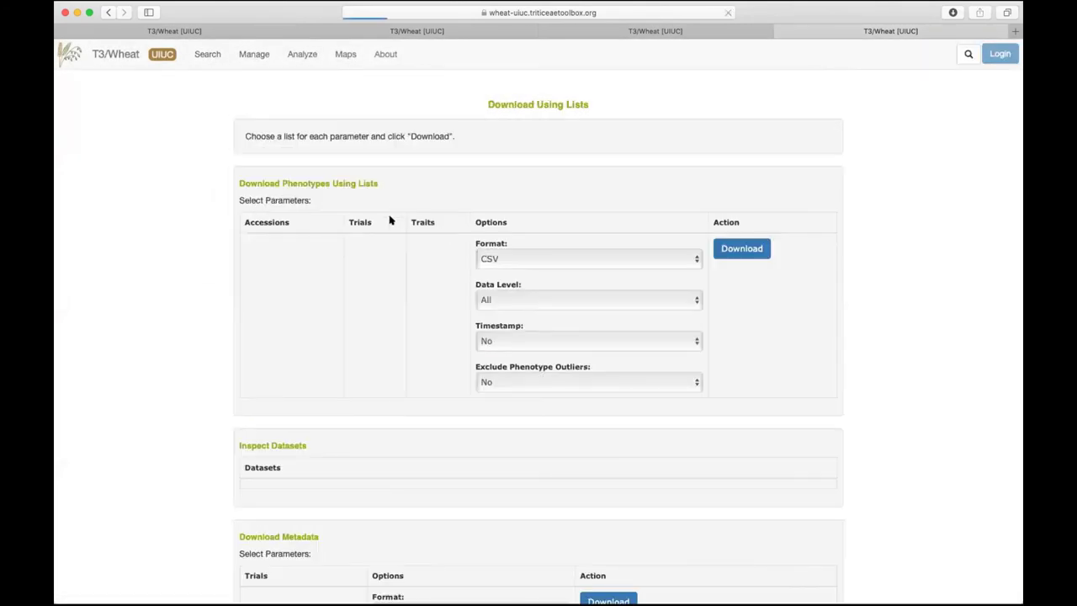
{"action": "left_click", "coordinate": [478, 246]}
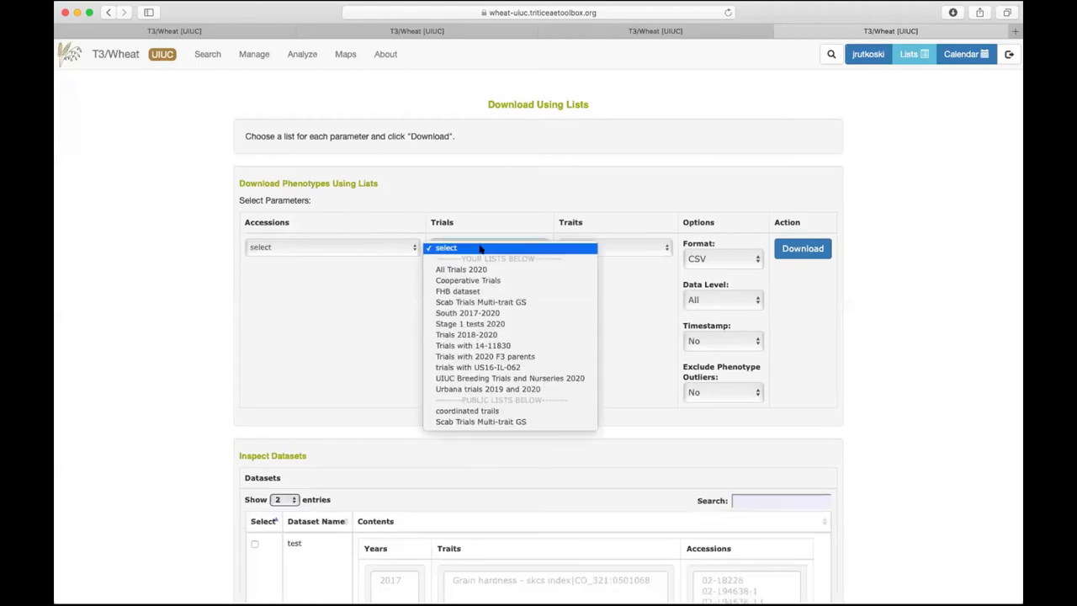
{"action": "left_click", "coordinate": [509, 312]}
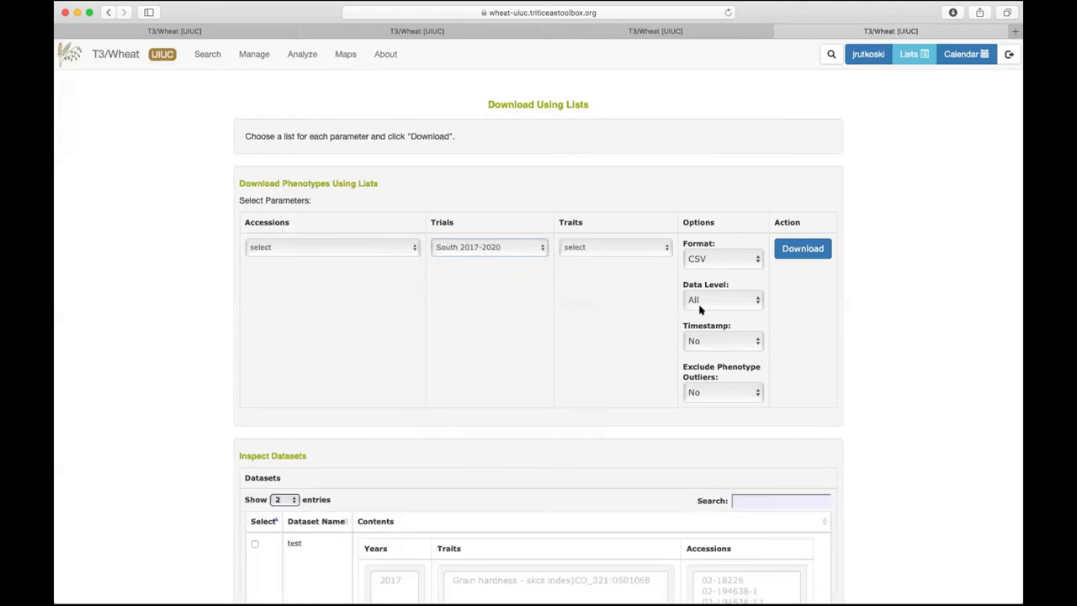
{"action": "left_click", "coordinate": [590, 248]}
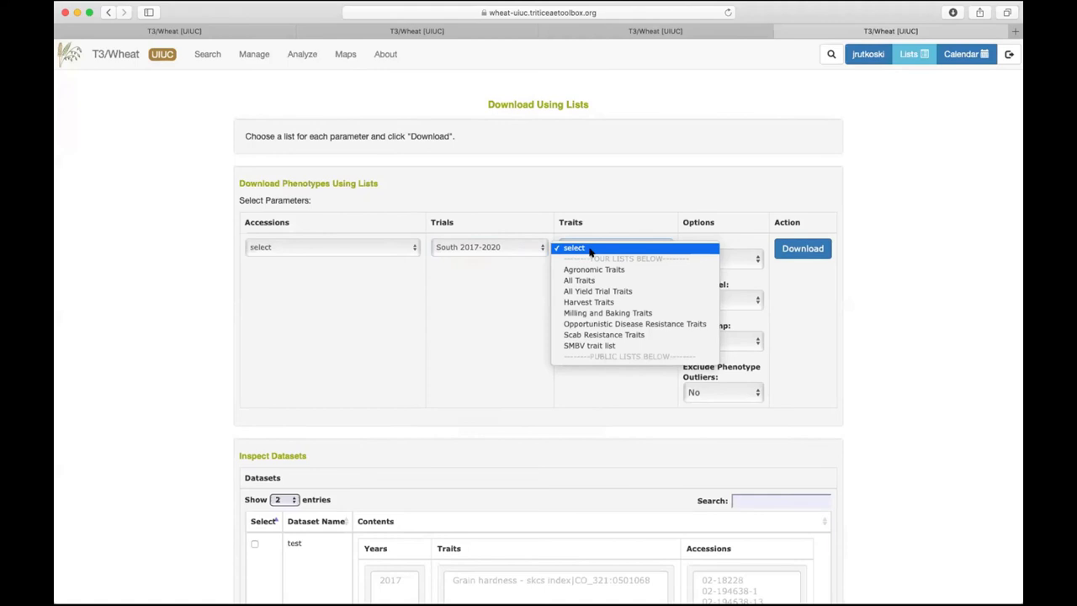
{"action": "left_click", "coordinate": [589, 302]}
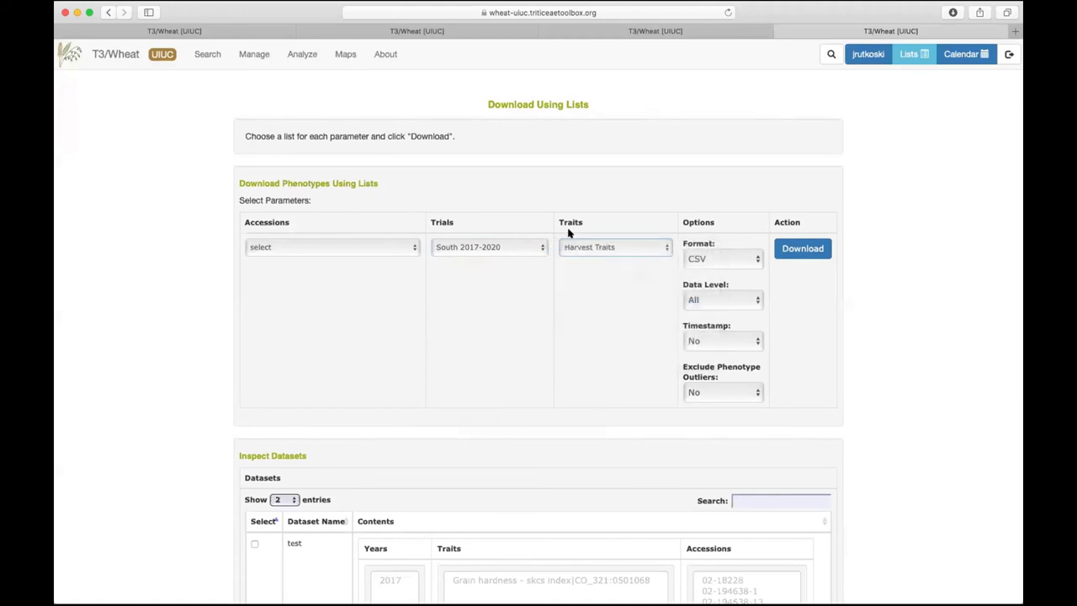
{"action": "left_click", "coordinate": [799, 247]}
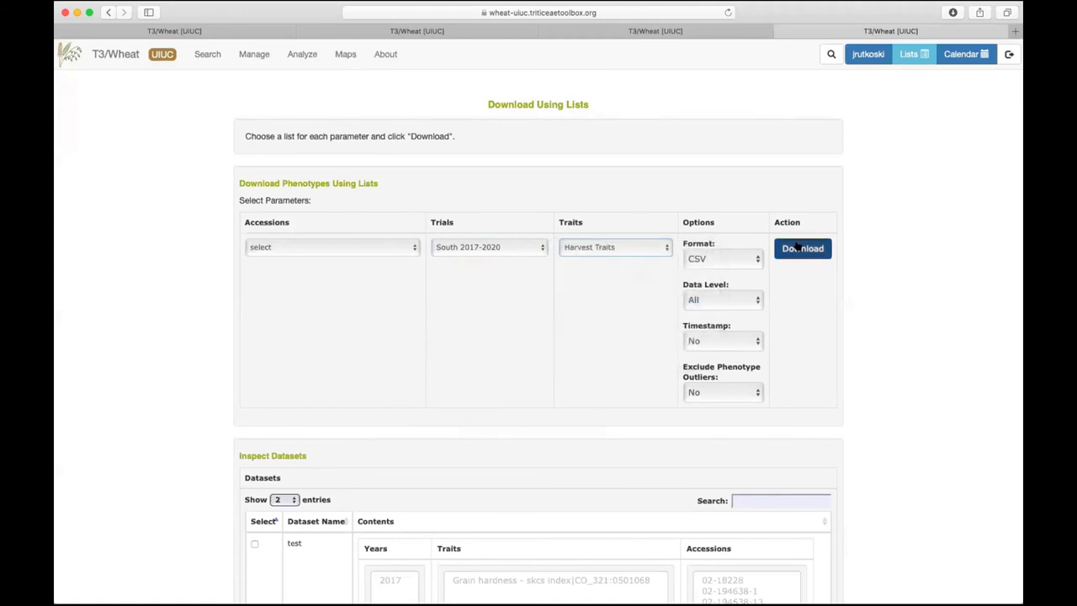
- Show Safari's downloads and pick the newest phenotype CSV
{"action": "left_click", "coordinate": [954, 12]}
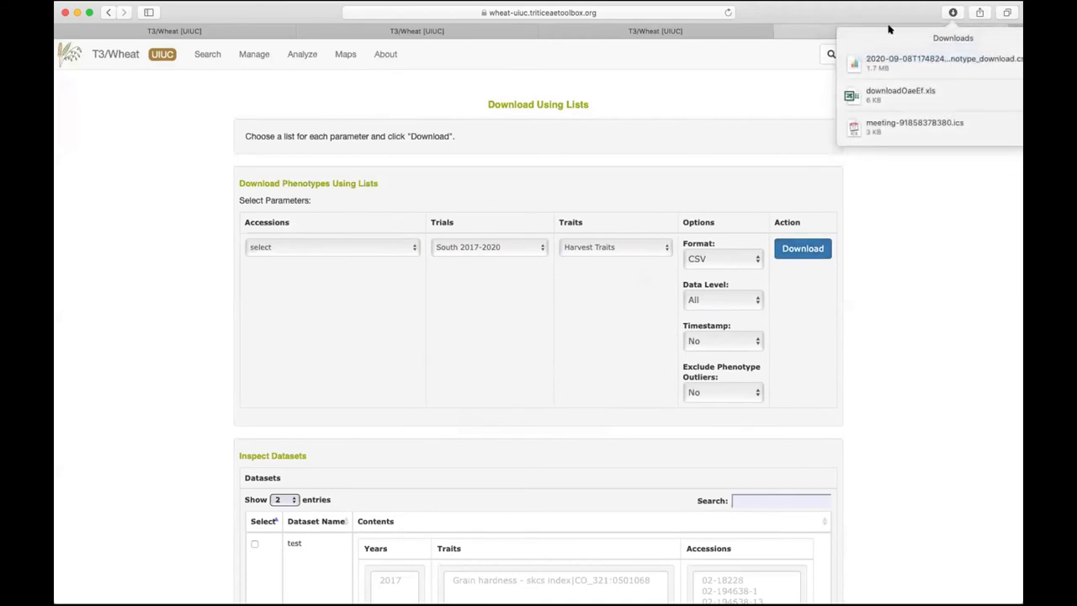
{"action": "left_click", "coordinate": [951, 13]}
{"action": "left_click", "coordinate": [951, 14]}
{"action": "left_click", "coordinate": [932, 59]}
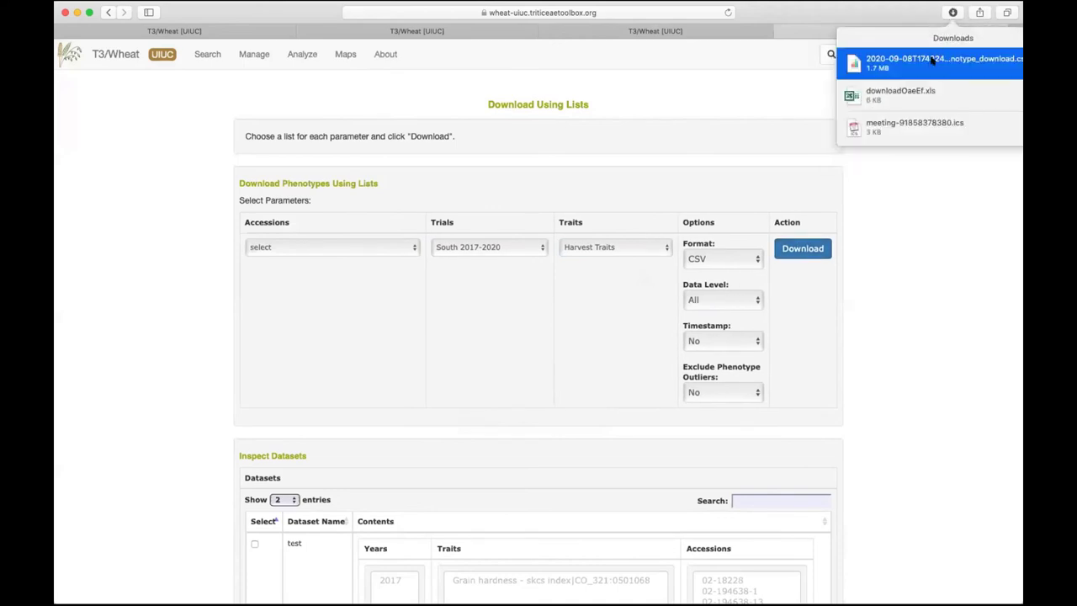
- Open the downloaded phenotype CSV in Numbers and enlarge its window
{"action": "double_click", "coordinate": [930, 63]}
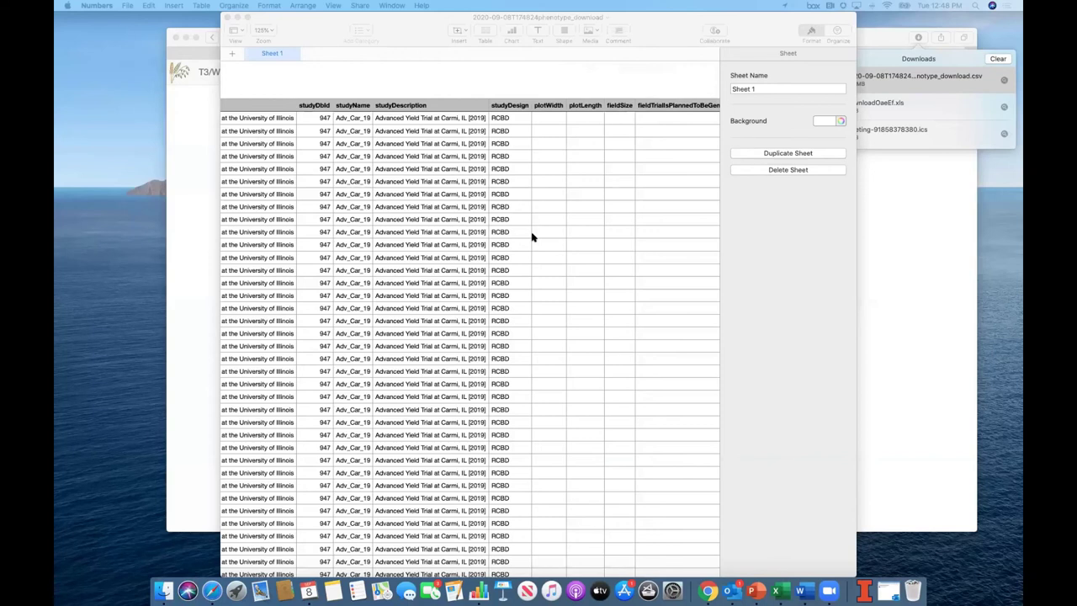
{"action": "left_click_drag", "start_coordinate": [632, 17], "coordinate": [650, 76]}
{"action": "left_click_drag", "start_coordinate": [239, 72], "coordinate": [70, 115]}
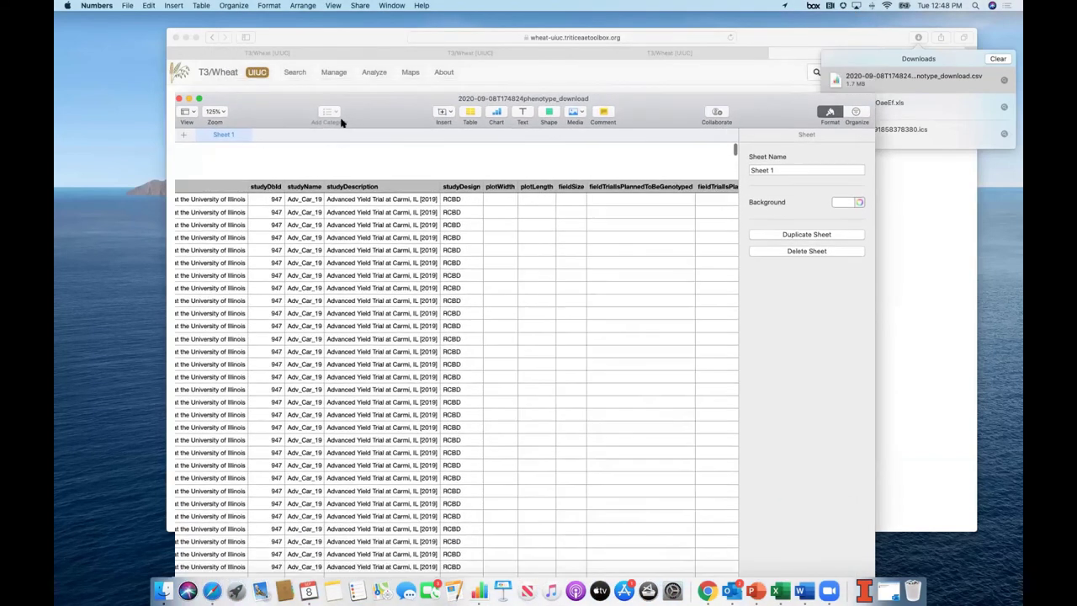
{"action": "key", "text": "ctrl+alt+c"}
{"action": "scroll", "coordinate": [413, 258], "scroll_direction": "left", "scroll_amount": 6}
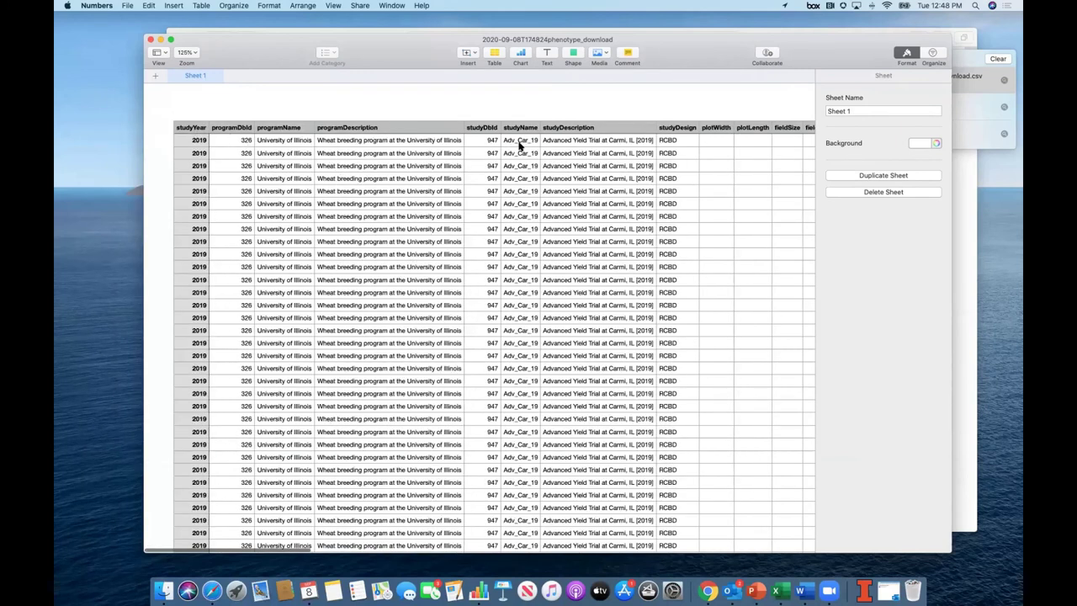
{"action": "left_click", "coordinate": [519, 126]}
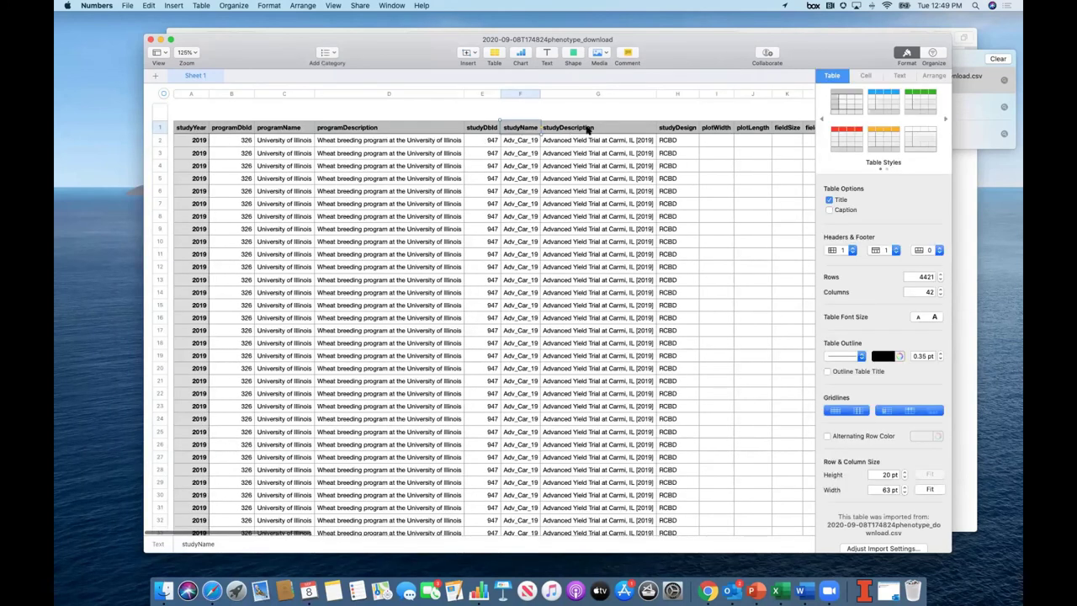
- Scroll right across the table to the Grain test weight, Grain yield and notes columns
{"action": "scroll", "coordinate": [588, 126], "scroll_direction": "right", "scroll_amount": 5}
{"action": "scroll", "coordinate": [396, 135], "scroll_direction": "right", "scroll_amount": 8}
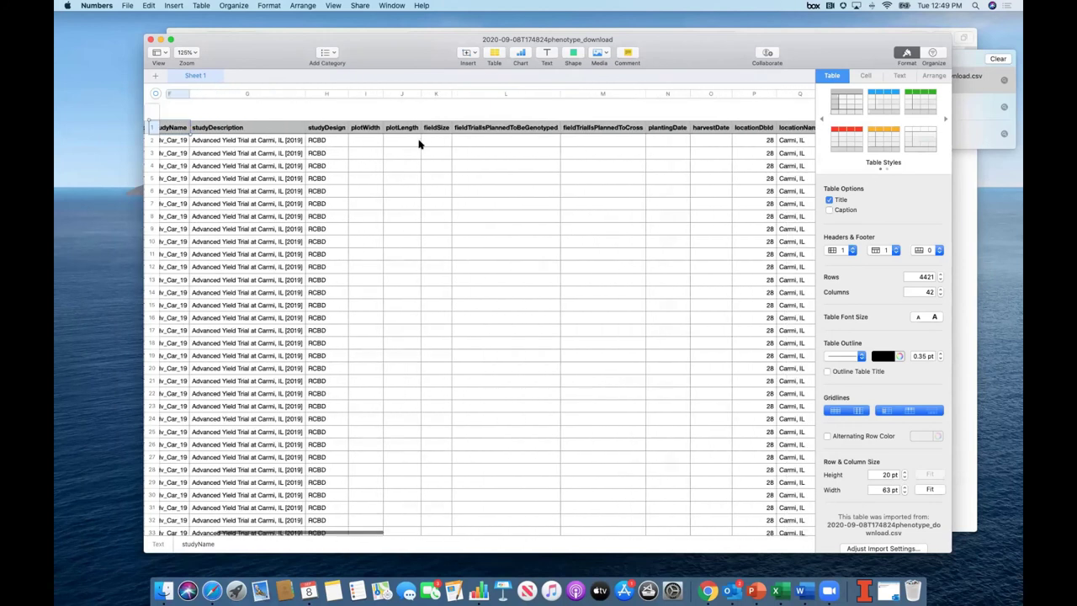
{"action": "scroll", "coordinate": [418, 144], "scroll_direction": "right", "scroll_amount": 3}
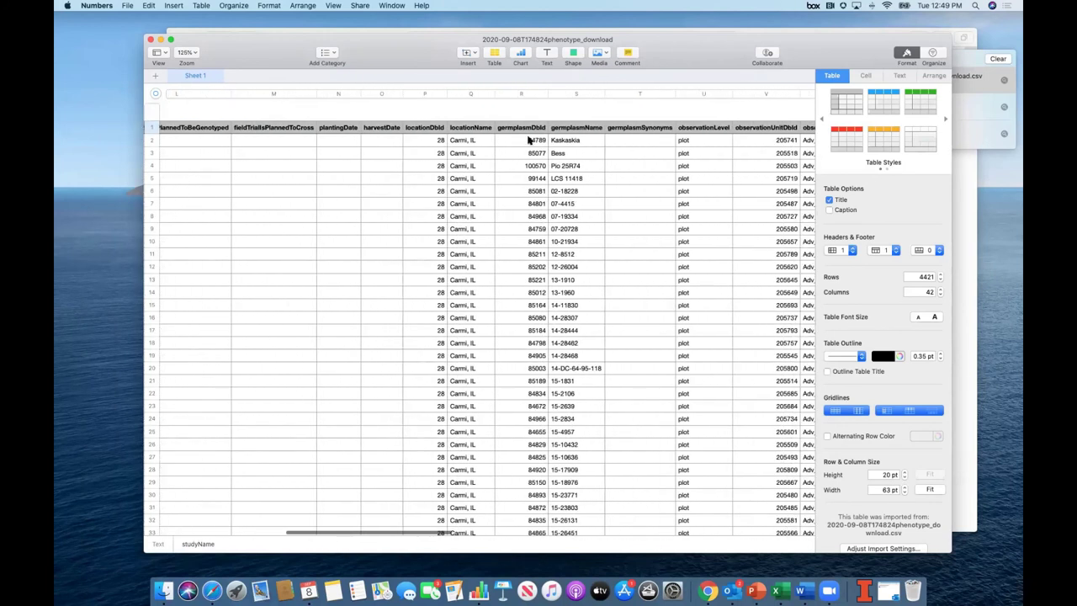
{"action": "scroll", "coordinate": [552, 150], "scroll_direction": "right", "scroll_amount": 3}
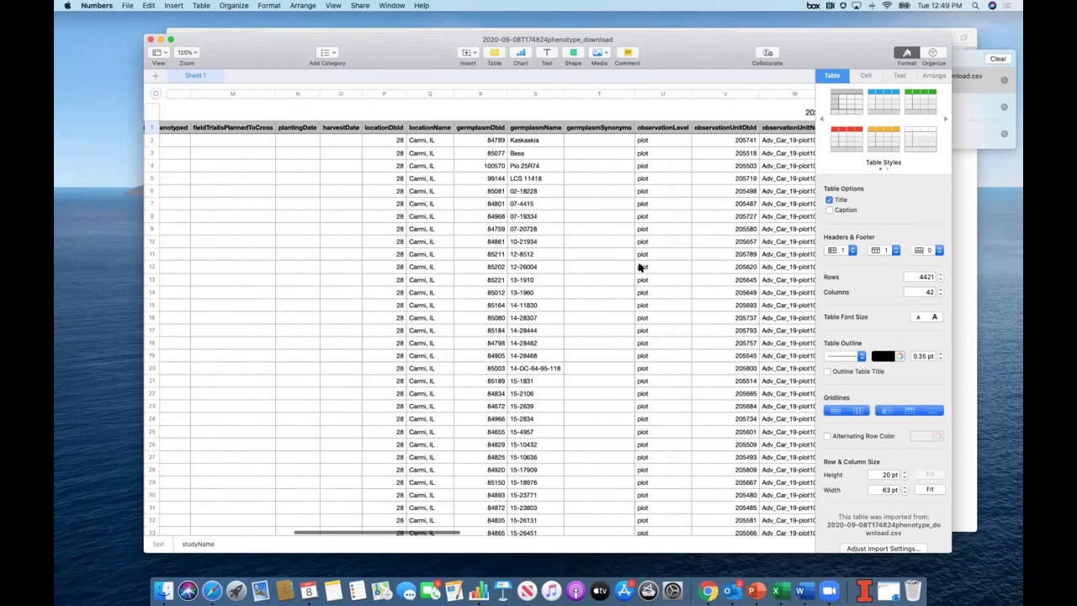
{"action": "scroll", "coordinate": [547, 185], "scroll_direction": "right", "scroll_amount": 3}
{"action": "scroll", "coordinate": [596, 151], "scroll_direction": "right", "scroll_amount": 3}
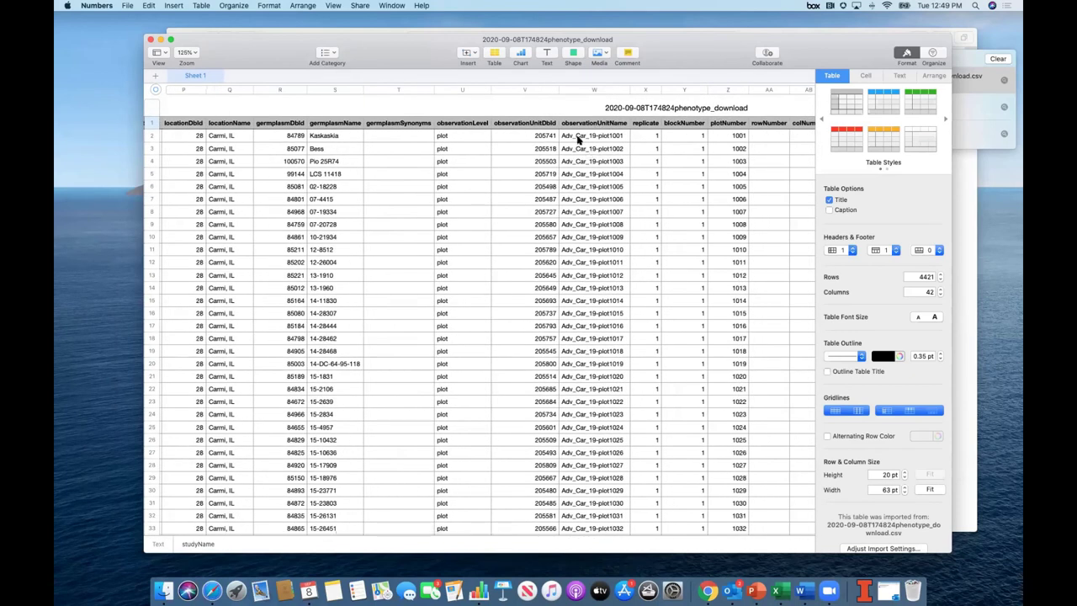
{"action": "scroll", "coordinate": [572, 139], "scroll_direction": "right", "scroll_amount": 2}
{"action": "left_click", "coordinate": [532, 137]}
{"action": "scroll", "coordinate": [648, 149], "scroll_direction": "right", "scroll_amount": 1}
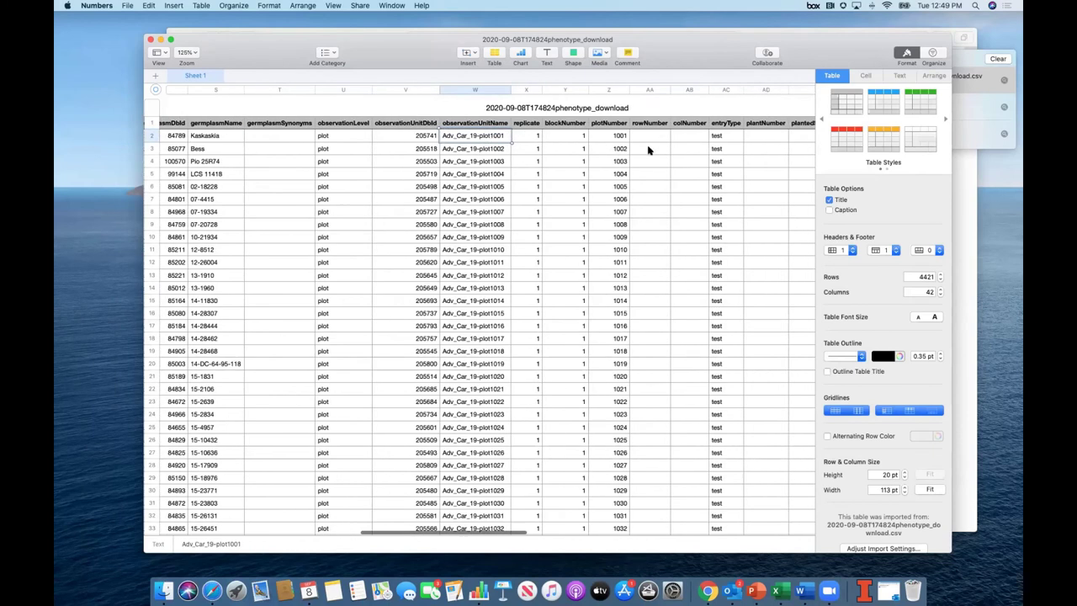
{"action": "scroll", "coordinate": [647, 150], "scroll_direction": "right", "scroll_amount": 1}
{"action": "left_click", "coordinate": [445, 137]}
{"action": "left_click", "coordinate": [481, 140]}
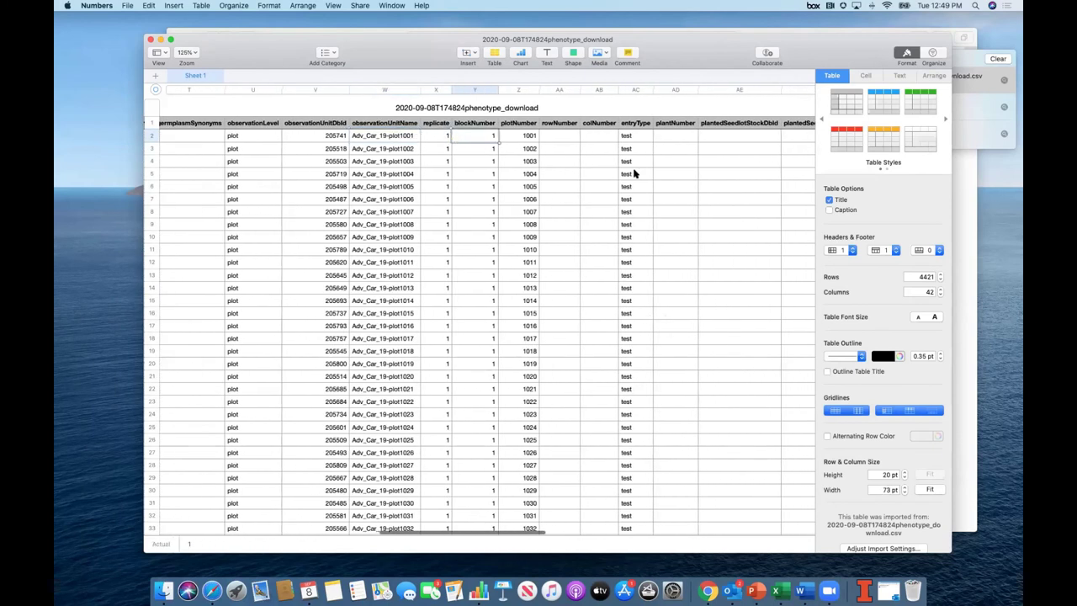
{"action": "scroll", "coordinate": [635, 172], "scroll_direction": "right", "scroll_amount": 10}
{"action": "scroll", "coordinate": [634, 172], "scroll_direction": "right", "scroll_amount": 2}
{"action": "scroll", "coordinate": [884, 126], "scroll_direction": "right", "scroll_amount": 1}
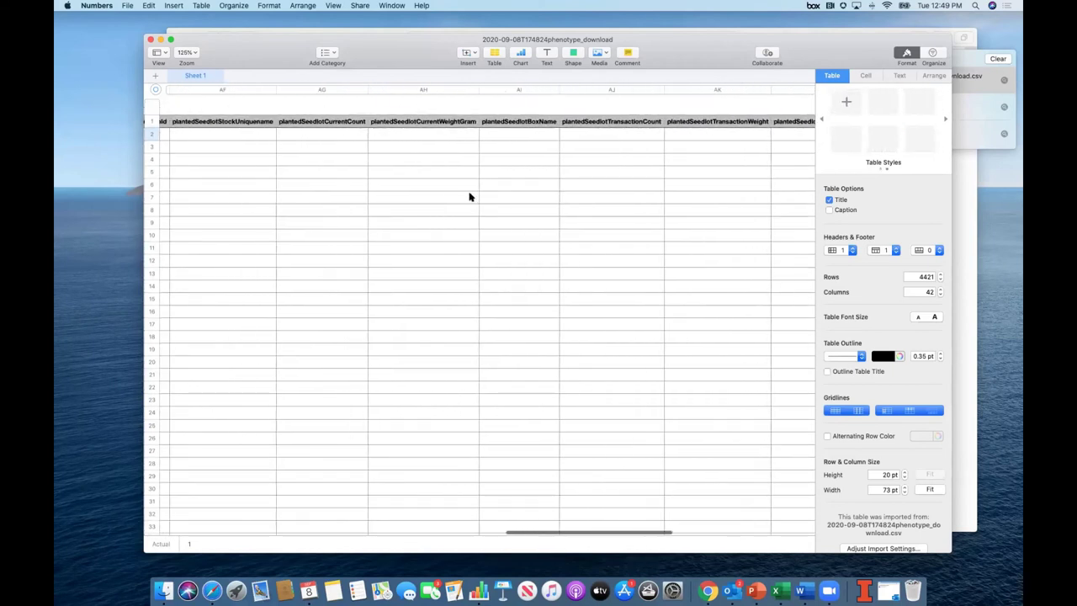
{"action": "scroll", "coordinate": [470, 197], "scroll_direction": "left", "scroll_amount": 10}
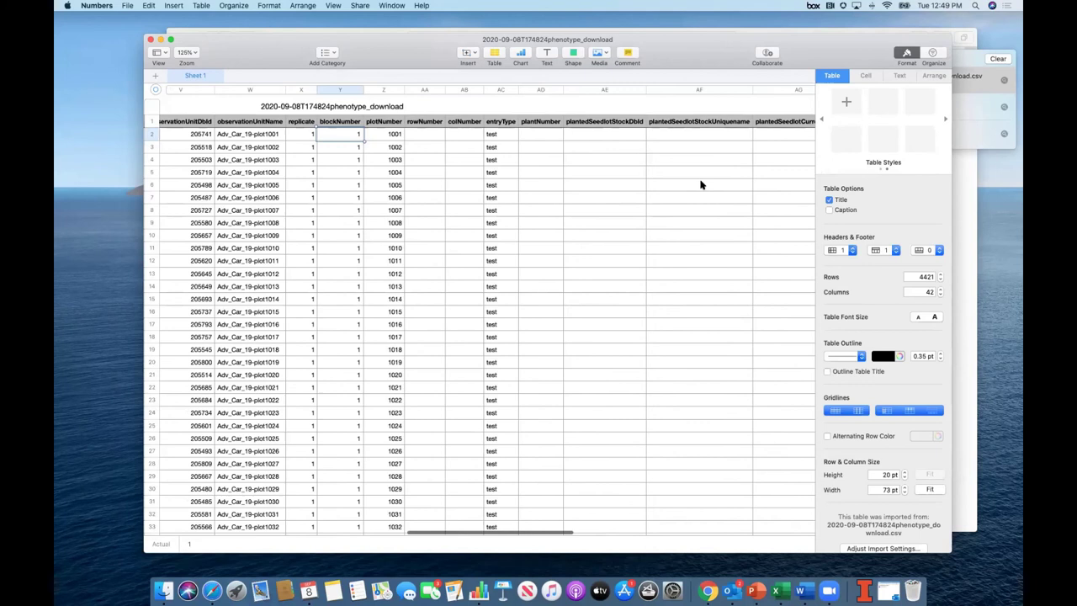
{"action": "scroll", "coordinate": [637, 185], "scroll_direction": "right", "scroll_amount": 3}
{"action": "scroll", "coordinate": [633, 185], "scroll_direction": "right", "scroll_amount": 10}
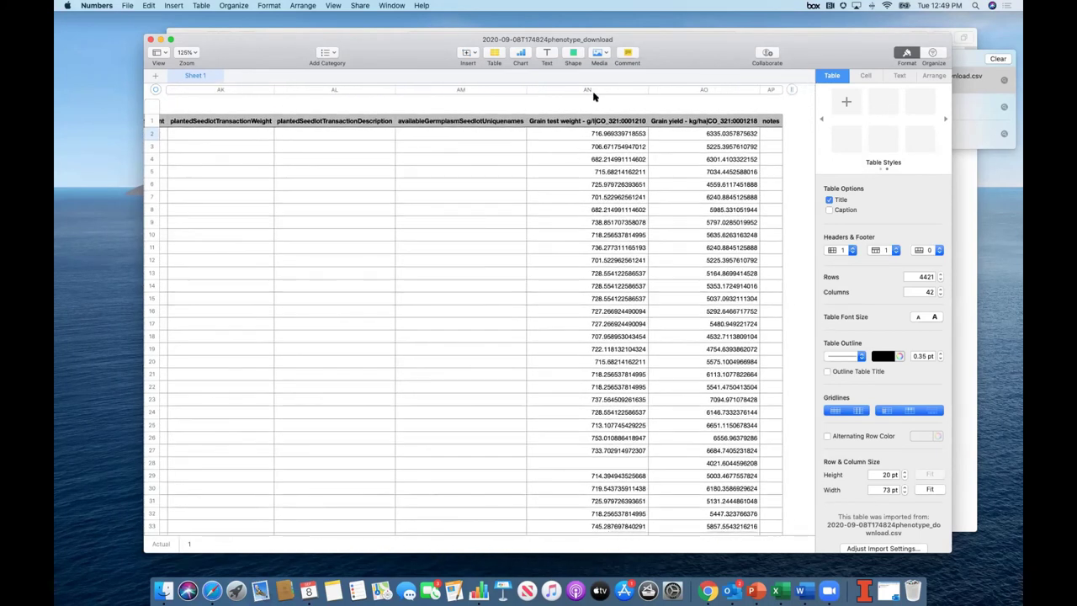
- Select the whole Grain test weight column to view its summary statistics
{"action": "left_click", "coordinate": [593, 90]}
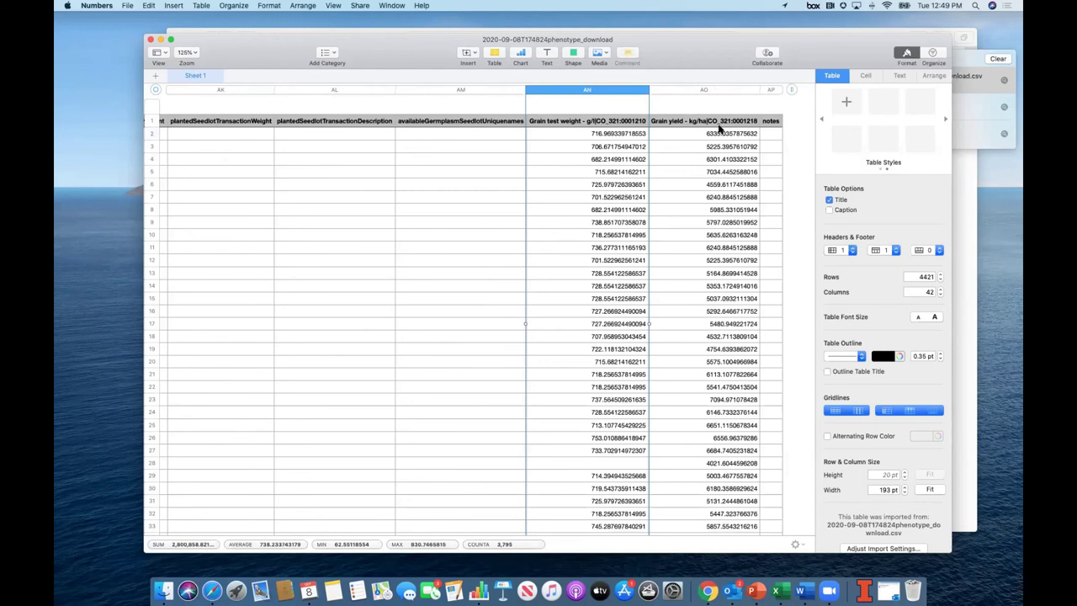
{"action": "scroll", "coordinate": [681, 267], "scroll_direction": "down", "scroll_amount": 20}
{"action": "scroll", "coordinate": [679, 266], "scroll_direction": "left", "scroll_amount": 5}
{"action": "scroll", "coordinate": [589, 235], "scroll_direction": "right", "scroll_amount": 10}
{"action": "scroll", "coordinate": [538, 208], "scroll_direction": "up", "scroll_amount": 15}
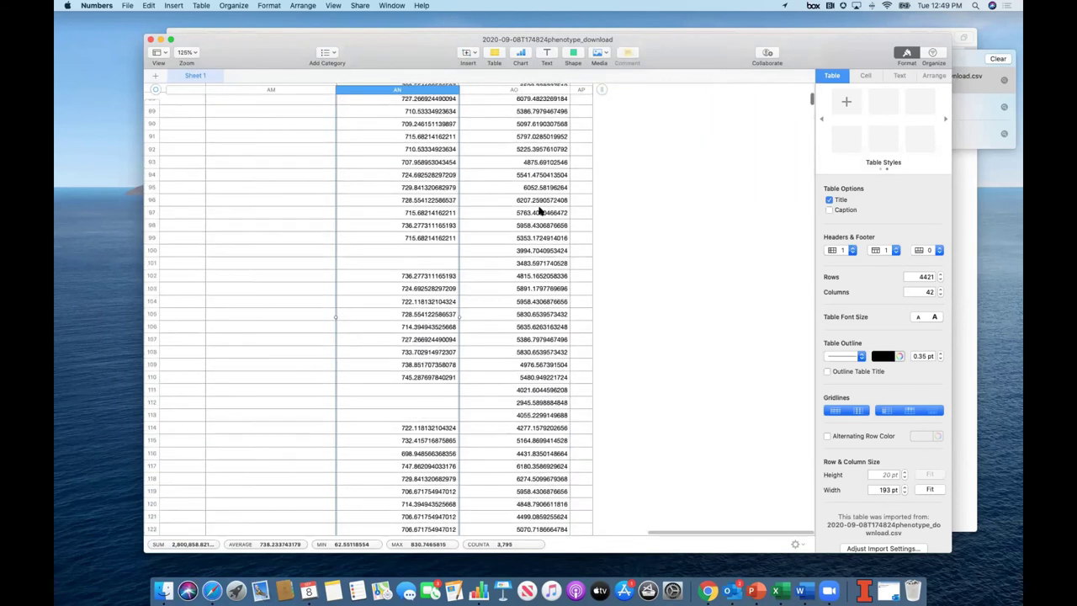
{"action": "scroll", "coordinate": [579, 228], "scroll_direction": "up", "scroll_amount": 15}
{"action": "scroll", "coordinate": [591, 404], "scroll_direction": "down", "scroll_amount": 12}
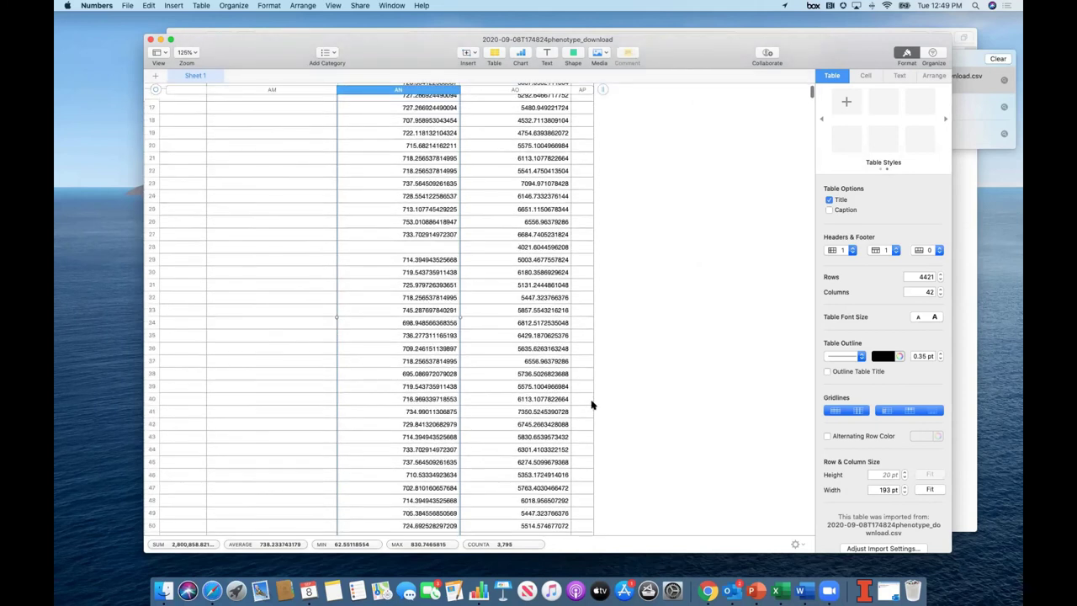
{"action": "scroll", "coordinate": [790, 224], "scroll_direction": "down", "scroll_amount": 20}
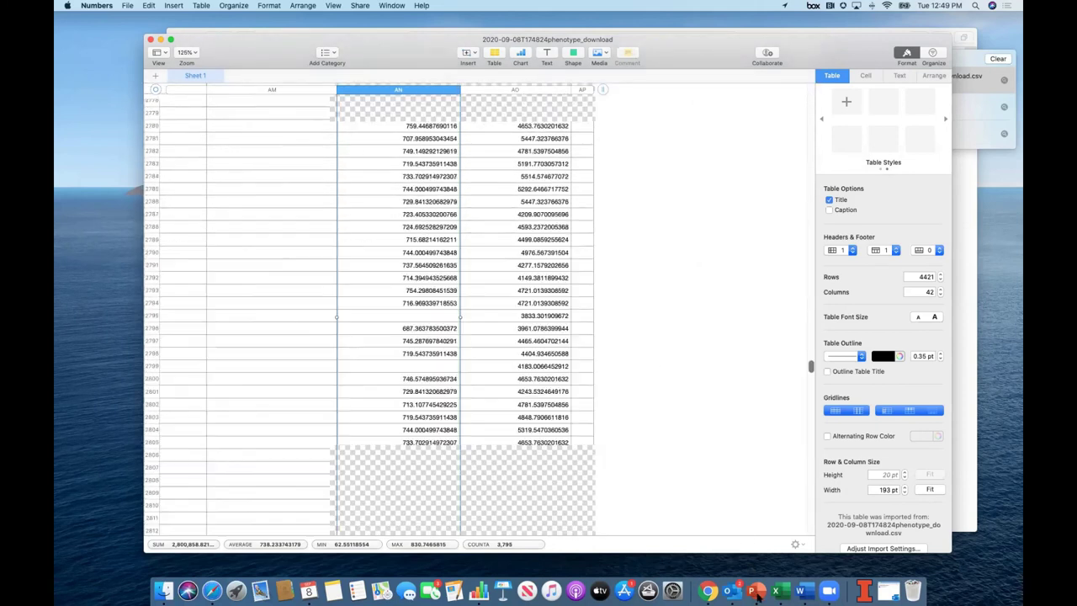
- Widen the notes column to show full text and check cell AN3934
{"action": "left_click_drag", "start_coordinate": [593, 90], "coordinate": [721, 89]}
{"action": "scroll", "coordinate": [666, 163], "scroll_direction": "up", "scroll_amount": 20}
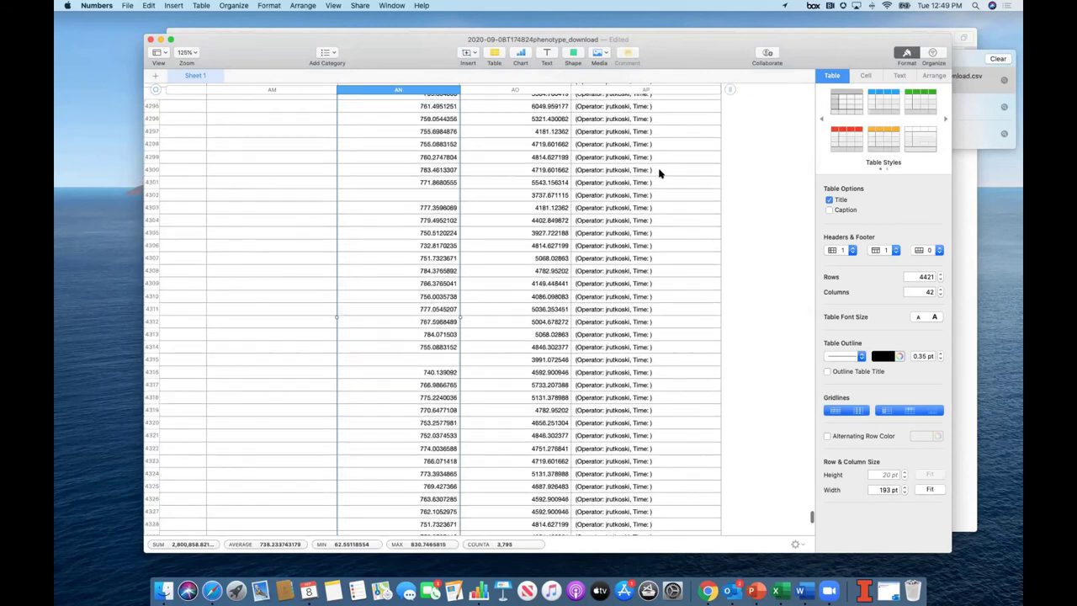
{"action": "scroll", "coordinate": [658, 174], "scroll_direction": "up", "scroll_amount": 20}
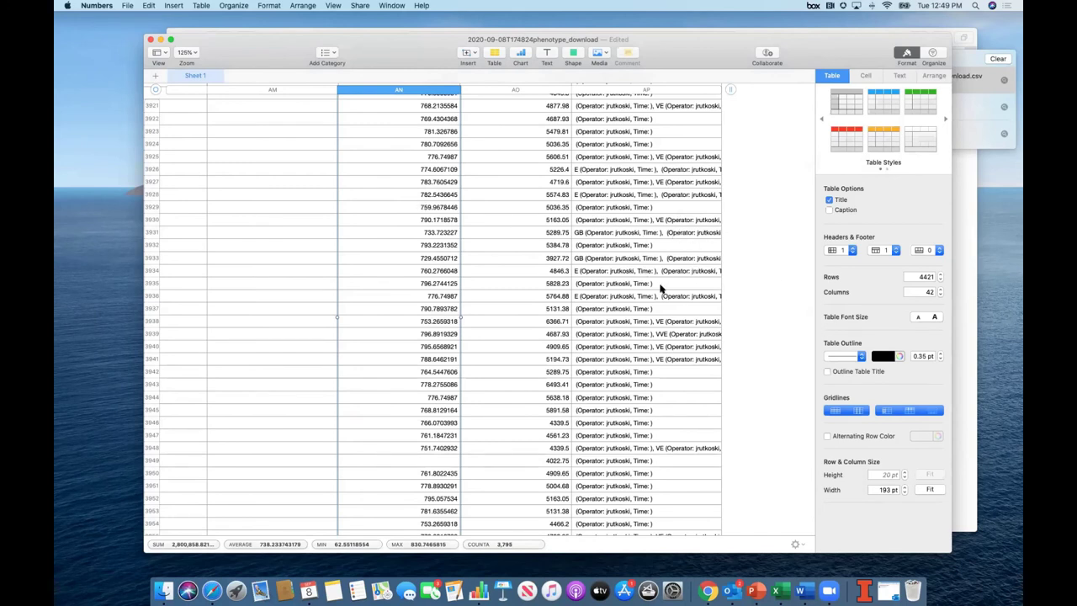
{"action": "left_click", "coordinate": [446, 271]}
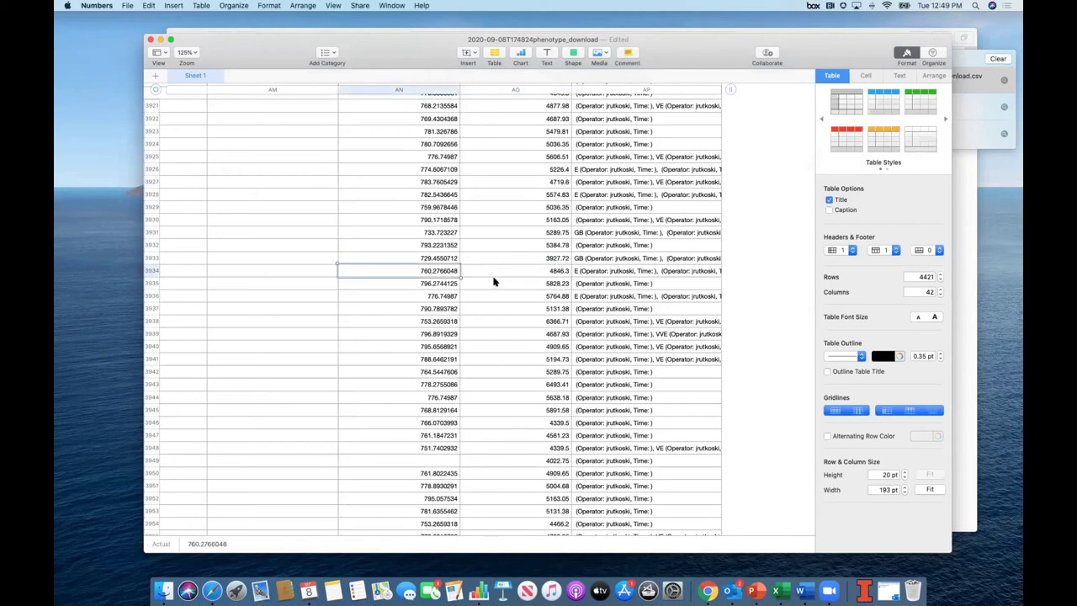
- Close the spreadsheet, deleting the unsaved import, and return to the browser
{"action": "scroll", "coordinate": [495, 282], "scroll_direction": "left", "scroll_amount": 15}
{"action": "scroll", "coordinate": [495, 281], "scroll_direction": "left", "scroll_amount": 10}
{"action": "scroll", "coordinate": [495, 281], "scroll_direction": "left", "scroll_amount": 12}
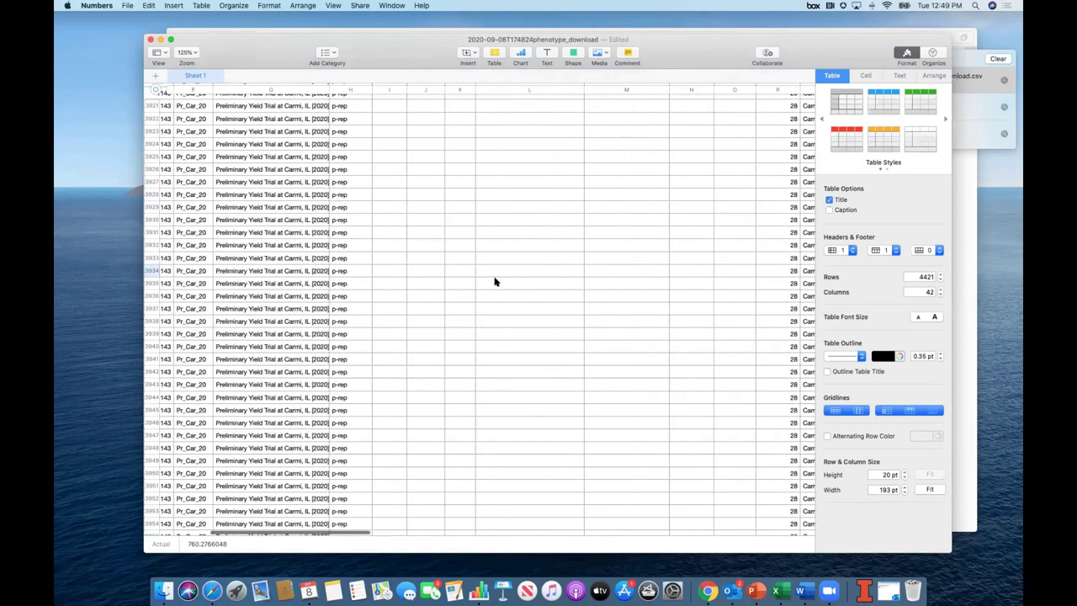
{"action": "scroll", "coordinate": [495, 282], "scroll_direction": "up", "scroll_amount": 20}
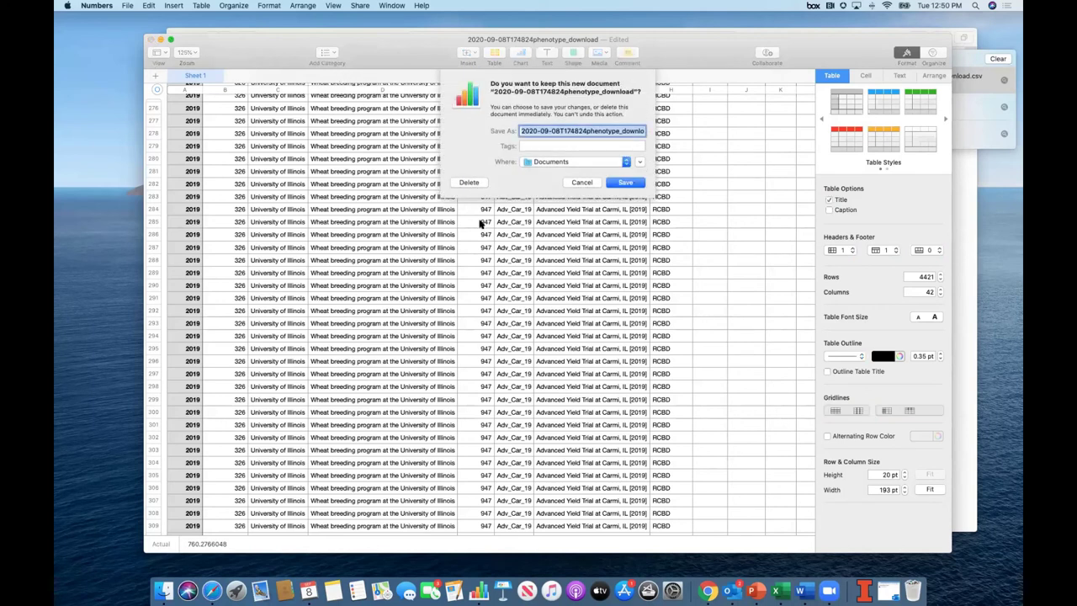
{"action": "left_click", "coordinate": [469, 182]}
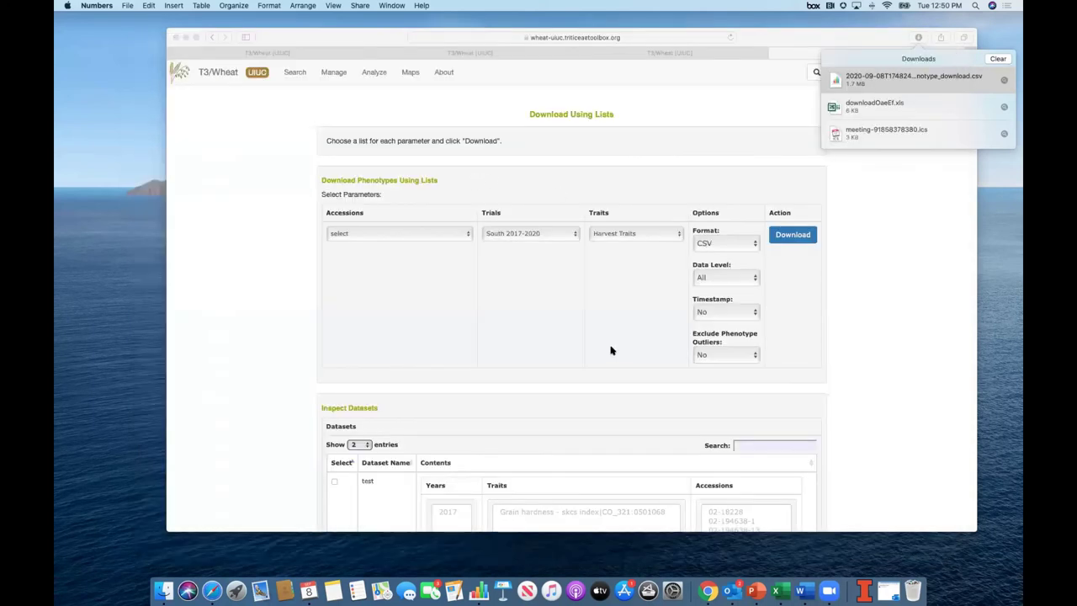
{"action": "left_click", "coordinate": [610, 348]}
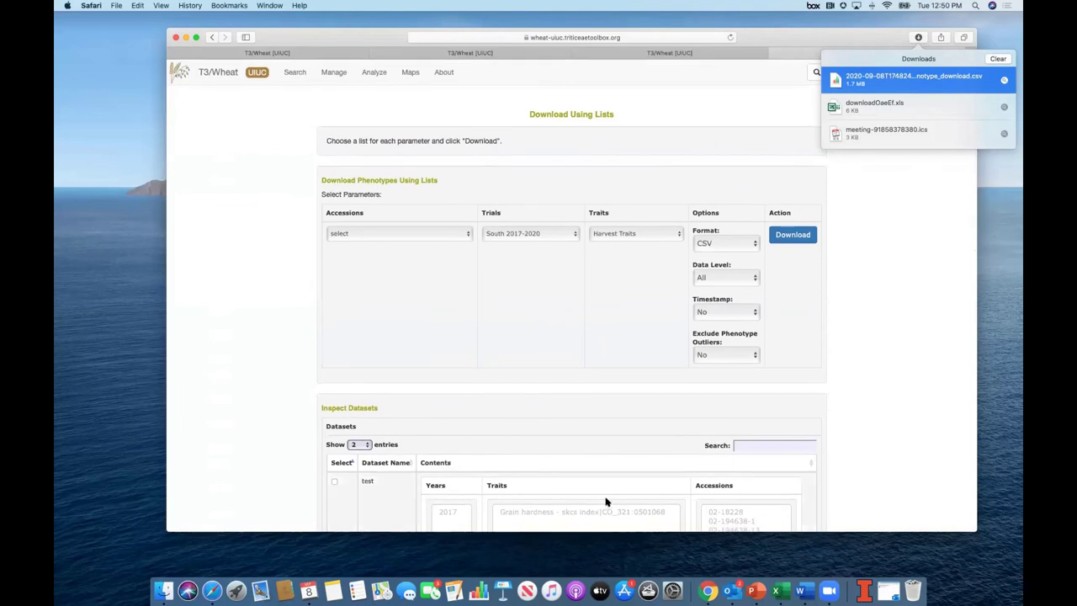
- Enlarge the PowerPoint window and zoom in on the Demonstration slide, then return to Safari
{"action": "left_click", "coordinate": [755, 590]}
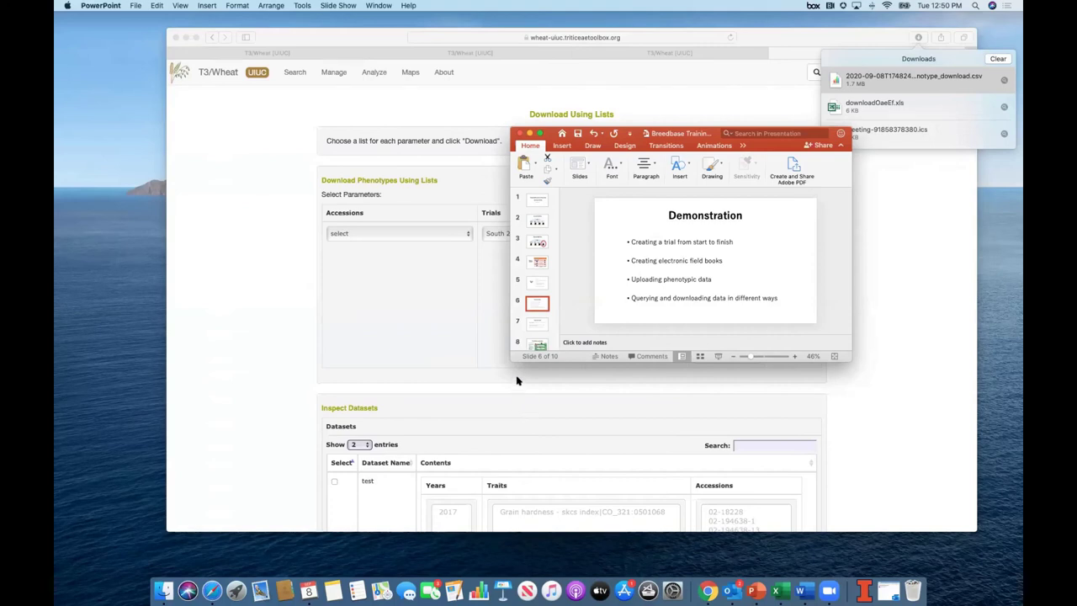
{"action": "left_click_drag", "start_coordinate": [511, 361], "coordinate": [185, 518]}
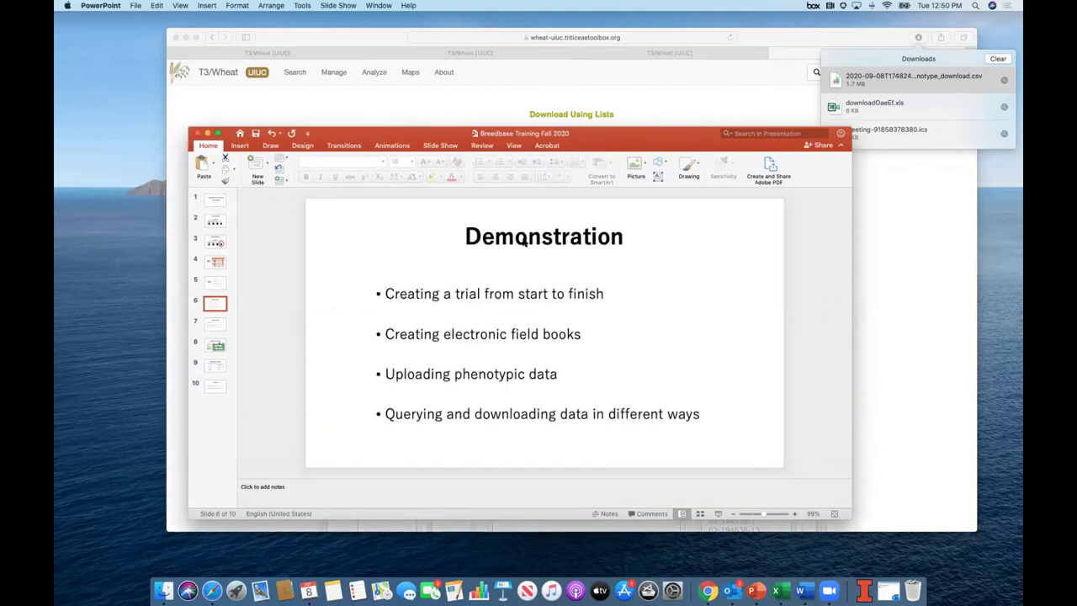
{"action": "double_click", "coordinate": [607, 133]}
{"action": "left_click_drag", "start_coordinate": [796, 441], "coordinate": [796, 442]}
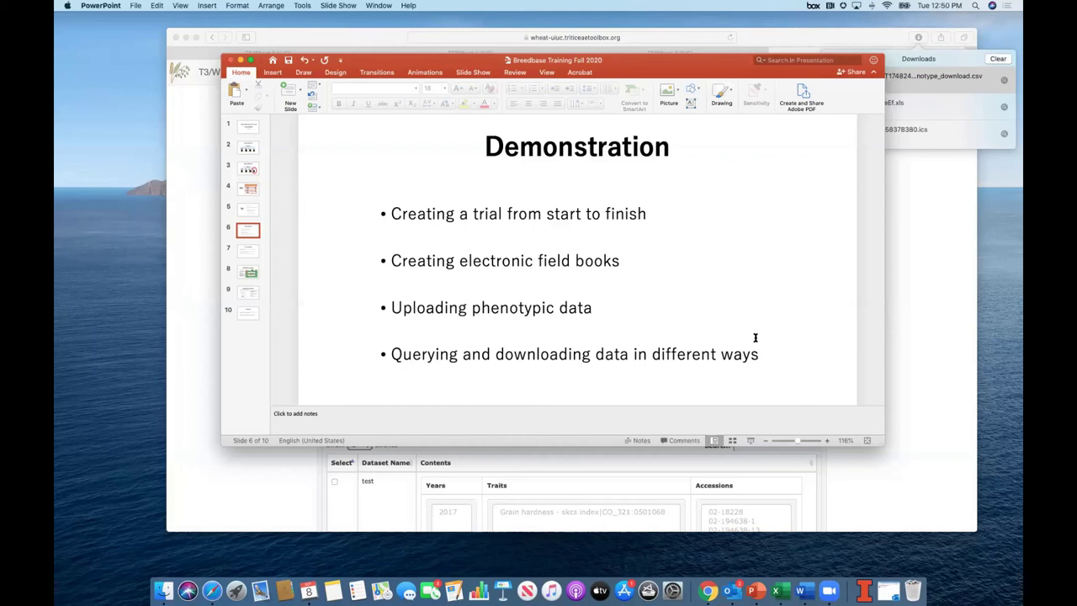
{"action": "left_click", "coordinate": [895, 486]}
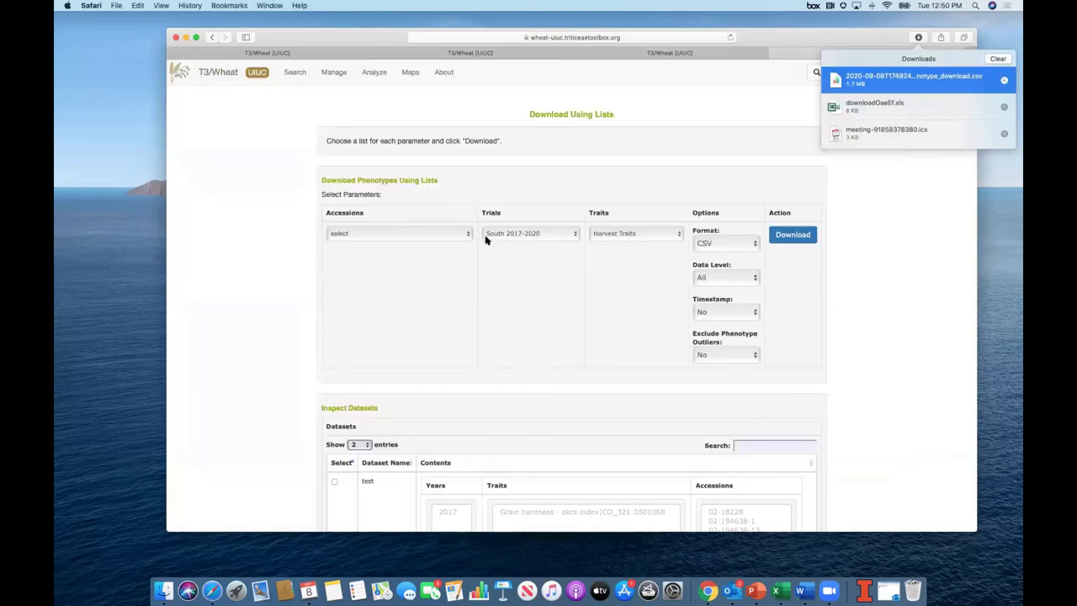
- From Manage Trials, expand University of Illinois and open the Demotrial detail page
{"action": "left_click", "coordinate": [333, 73]}
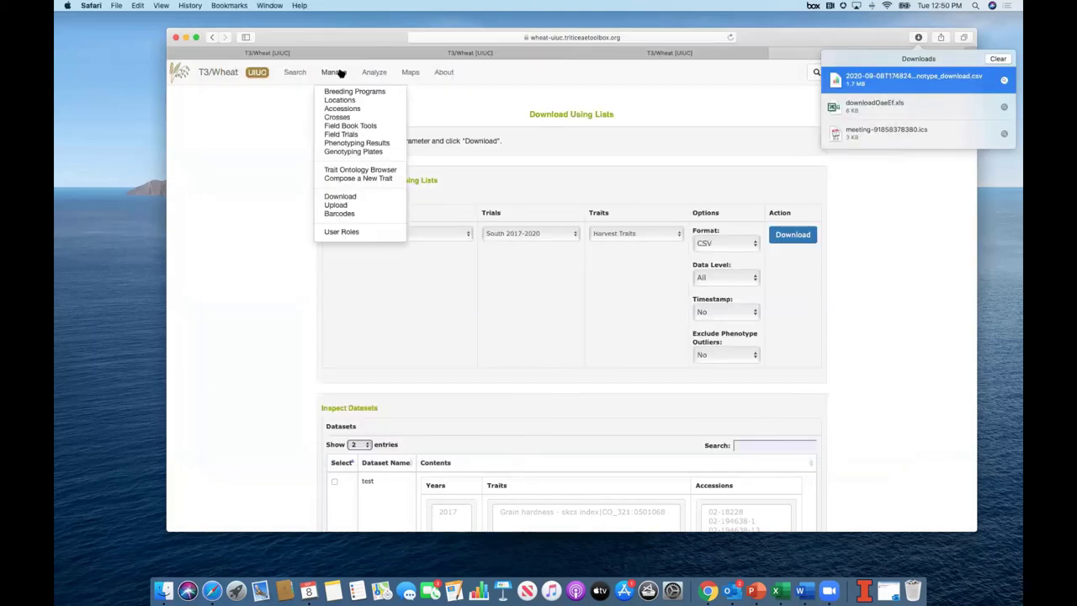
{"action": "left_click", "coordinate": [340, 135]}
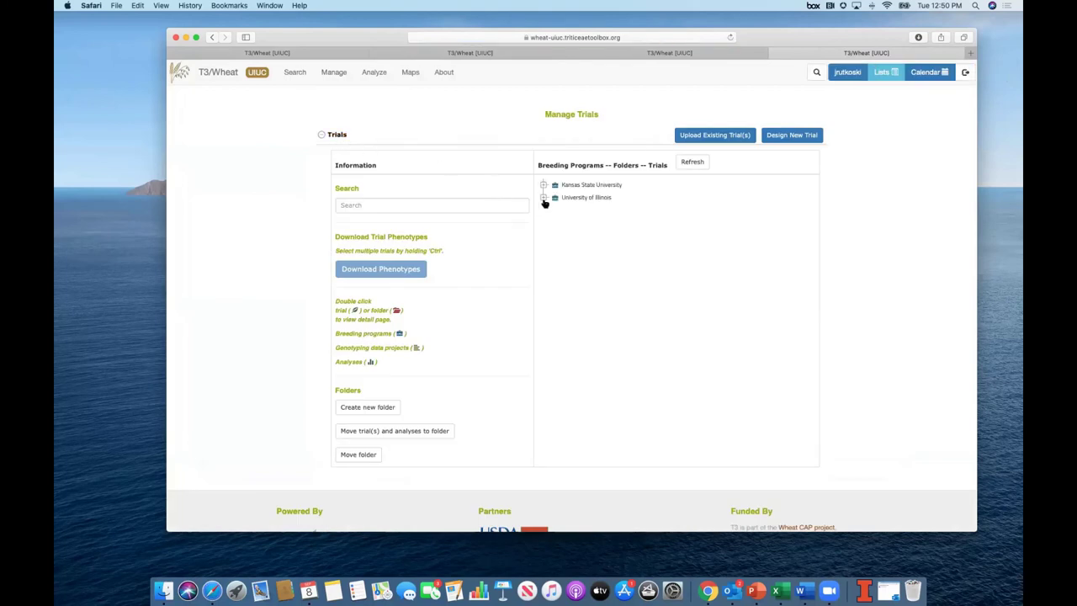
{"action": "left_click", "coordinate": [543, 199]}
{"action": "scroll", "coordinate": [594, 378], "scroll_direction": "down", "scroll_amount": 3}
{"action": "left_click", "coordinate": [603, 380]}
{"action": "left_click", "coordinate": [576, 254]}
{"action": "double_click", "coordinate": [577, 261]}
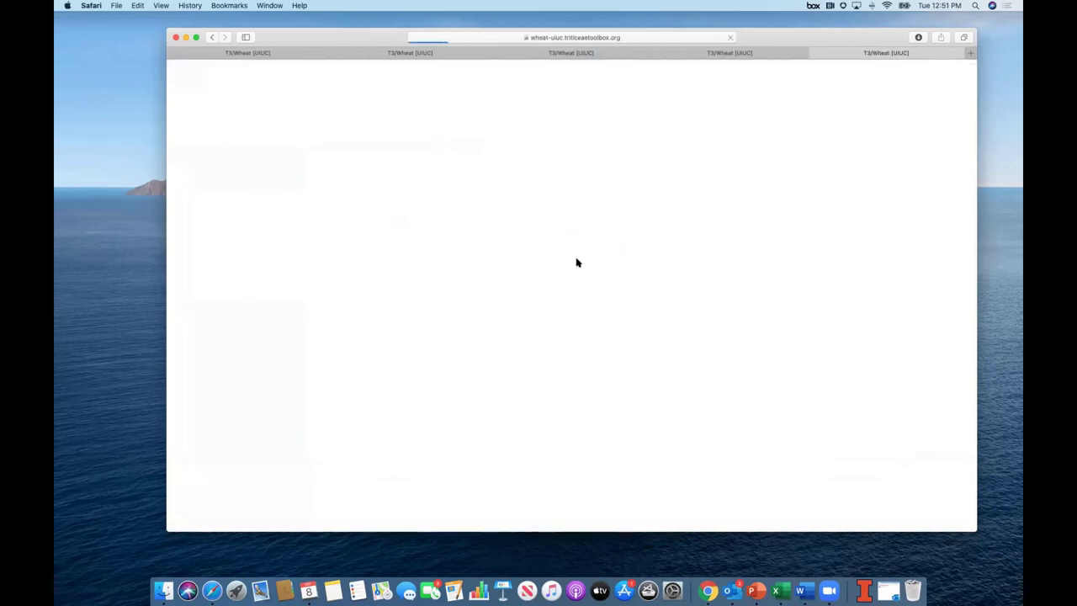
{"action": "scroll", "coordinate": [577, 261], "scroll_direction": "down", "scroll_amount": 10}
- Show Demotrial's Field Layout Tools and Phenotype Heatmap, then open and close Edit Field Layout
{"action": "scroll", "coordinate": [575, 260], "scroll_direction": "up", "scroll_amount": 2}
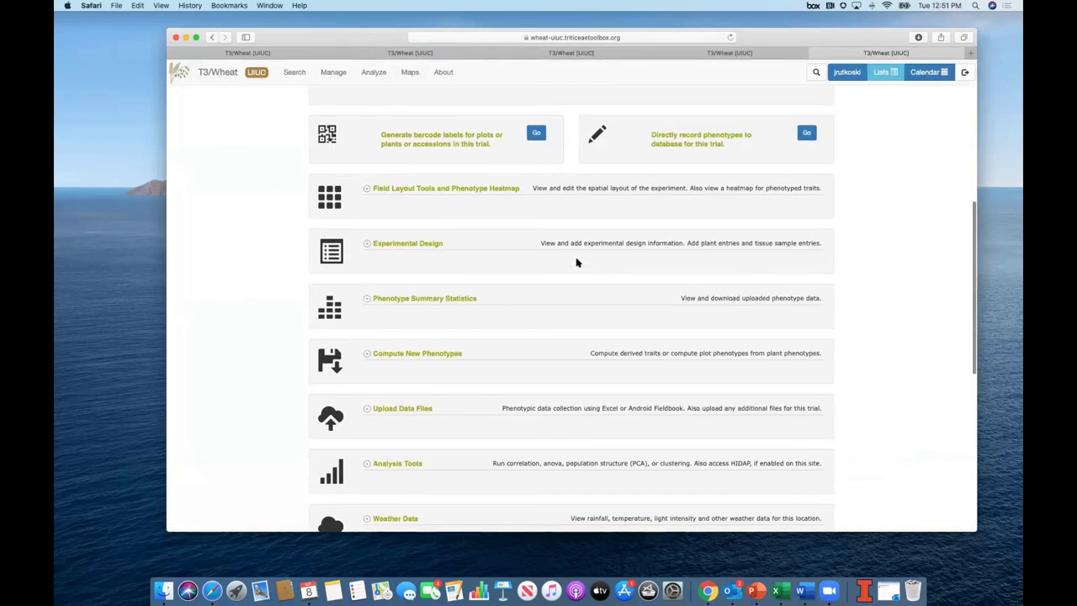
{"action": "left_click", "coordinate": [421, 192]}
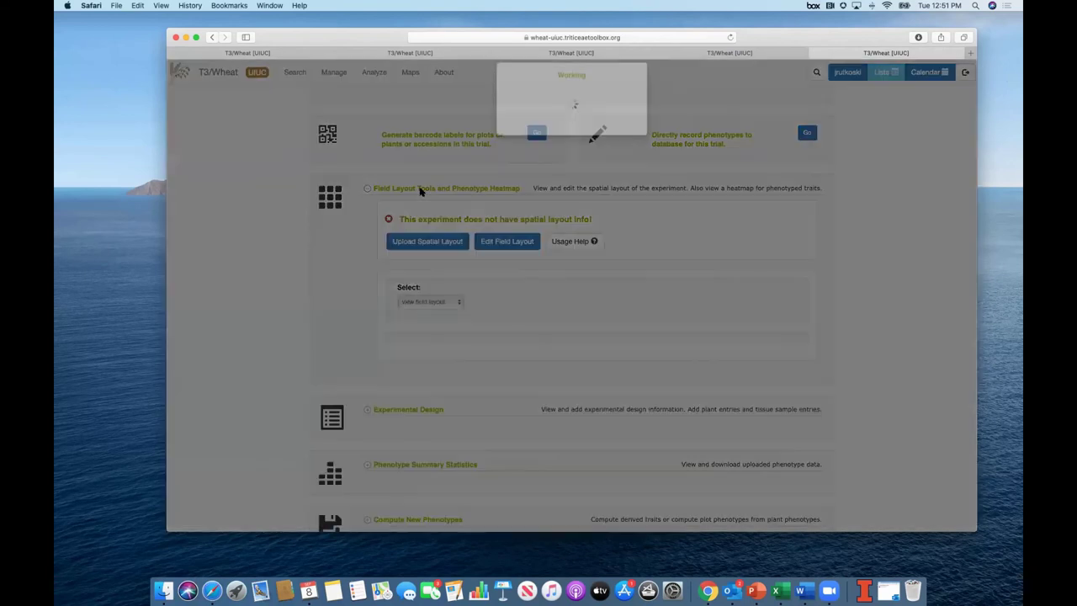
{"action": "left_click", "coordinate": [657, 315]}
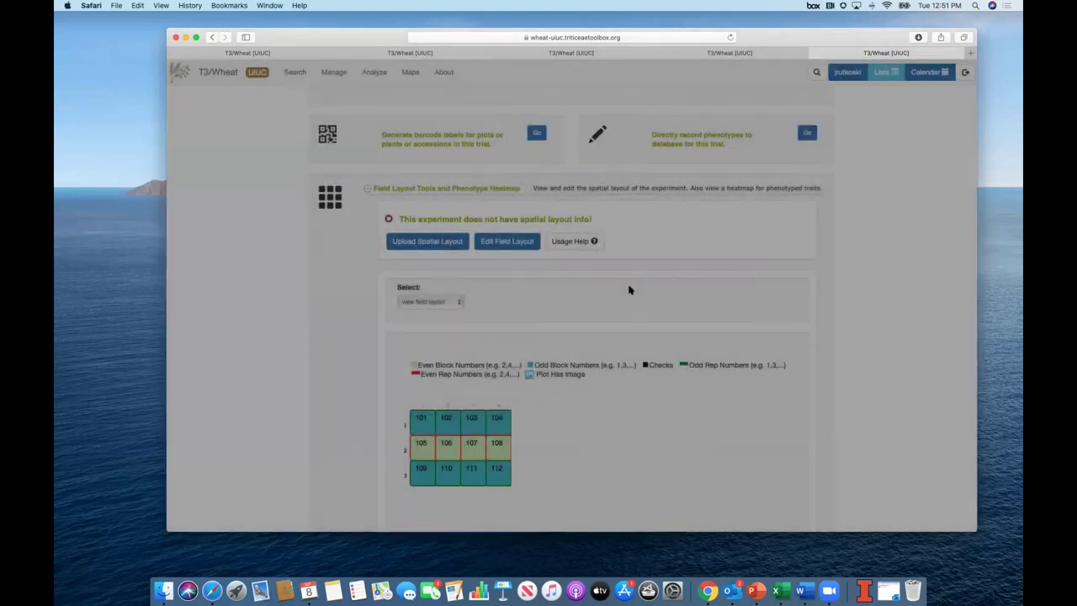
{"action": "left_click", "coordinate": [514, 242]}
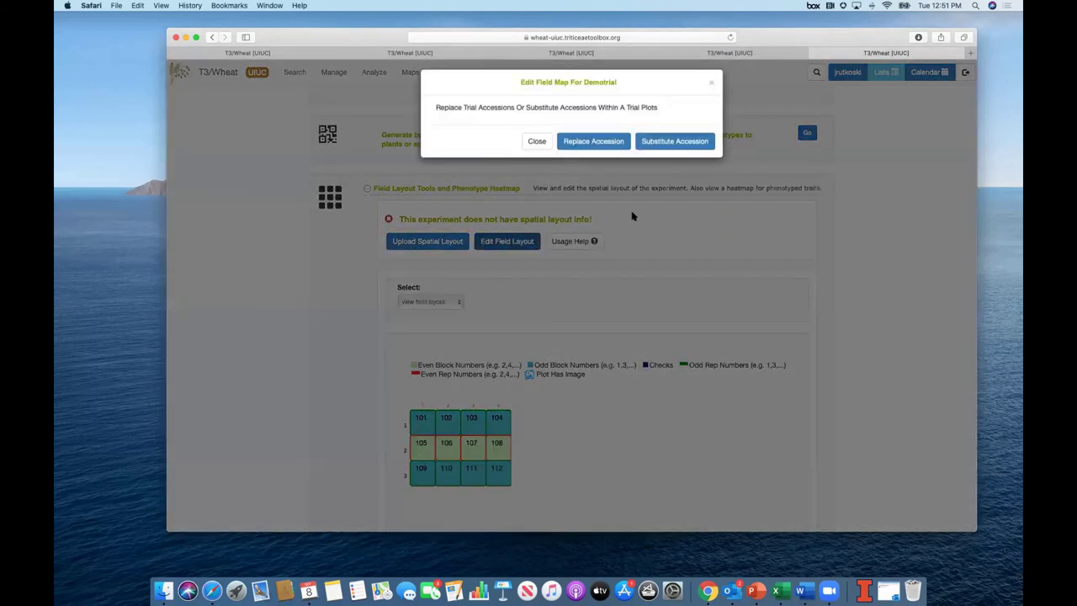
{"action": "left_click", "coordinate": [710, 87]}
- Expand Demotrial's Experimental Design section, showing RCBD with 3 blocks and 3 replicates
{"action": "scroll", "coordinate": [653, 231], "scroll_direction": "down", "scroll_amount": 5}
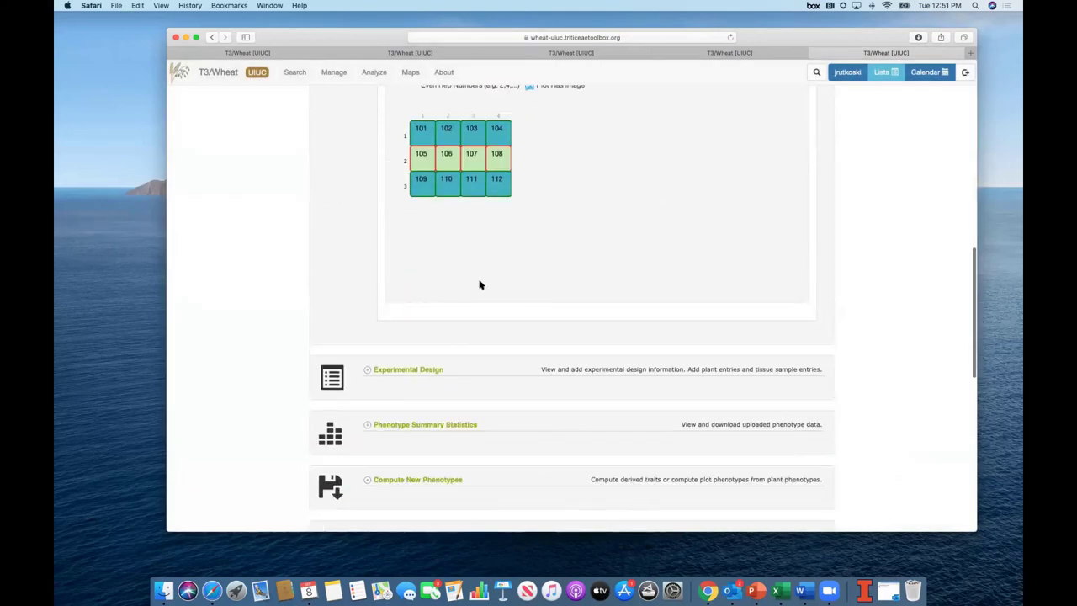
{"action": "scroll", "coordinate": [476, 288], "scroll_direction": "up", "scroll_amount": 5}
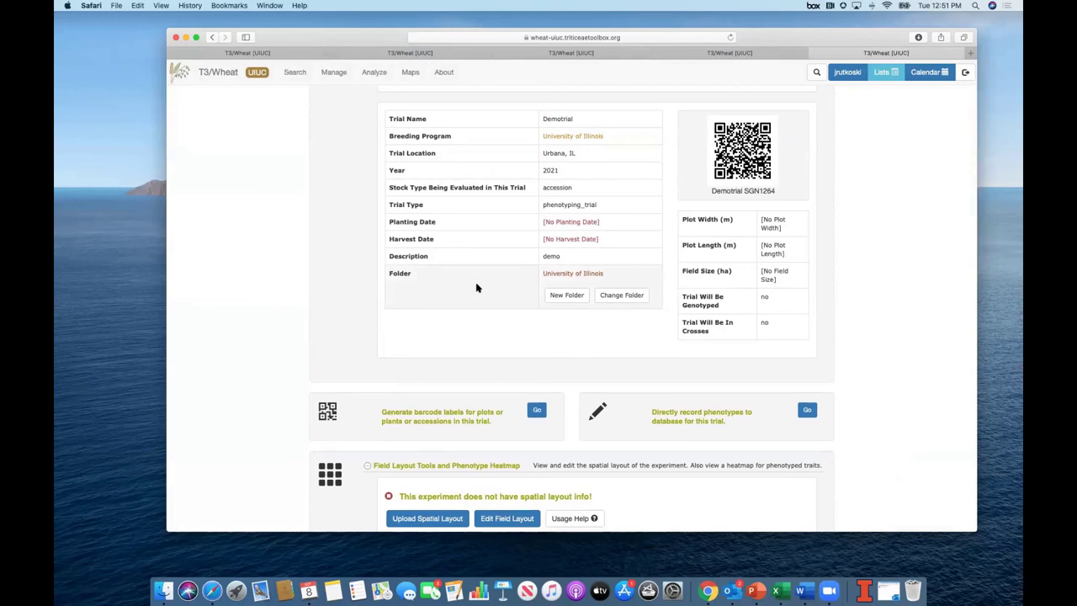
{"action": "scroll", "coordinate": [469, 364], "scroll_direction": "down", "scroll_amount": 6}
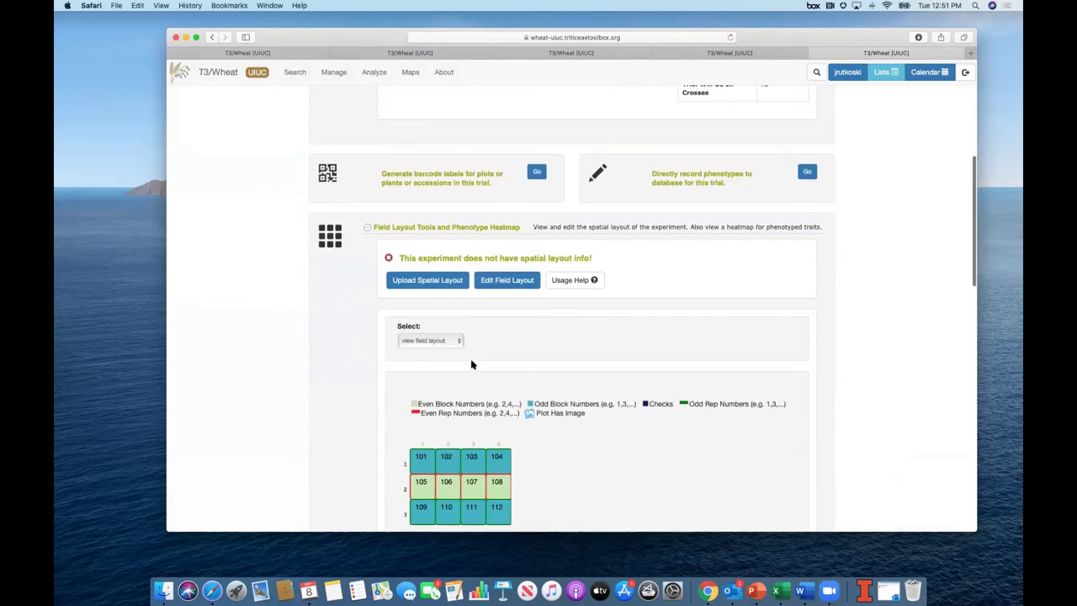
{"action": "scroll", "coordinate": [471, 363], "scroll_direction": "down", "scroll_amount": 1}
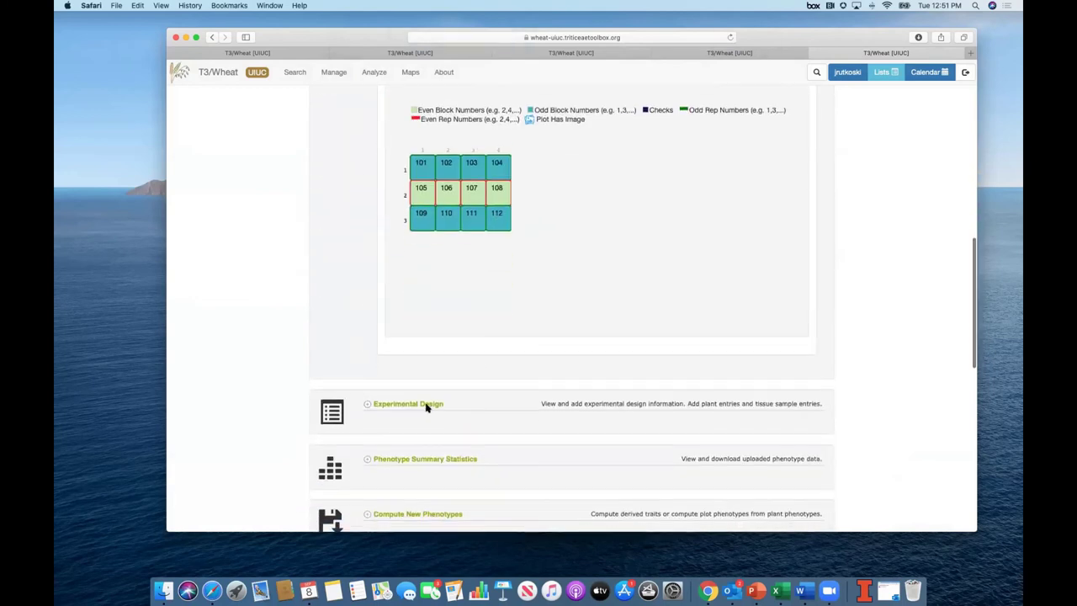
{"action": "left_click", "coordinate": [426, 407]}
- Open the Upload Coordinates dialog for the spatial layout, then close it without uploading
{"action": "scroll", "coordinate": [455, 385], "scroll_direction": "down", "scroll_amount": 5}
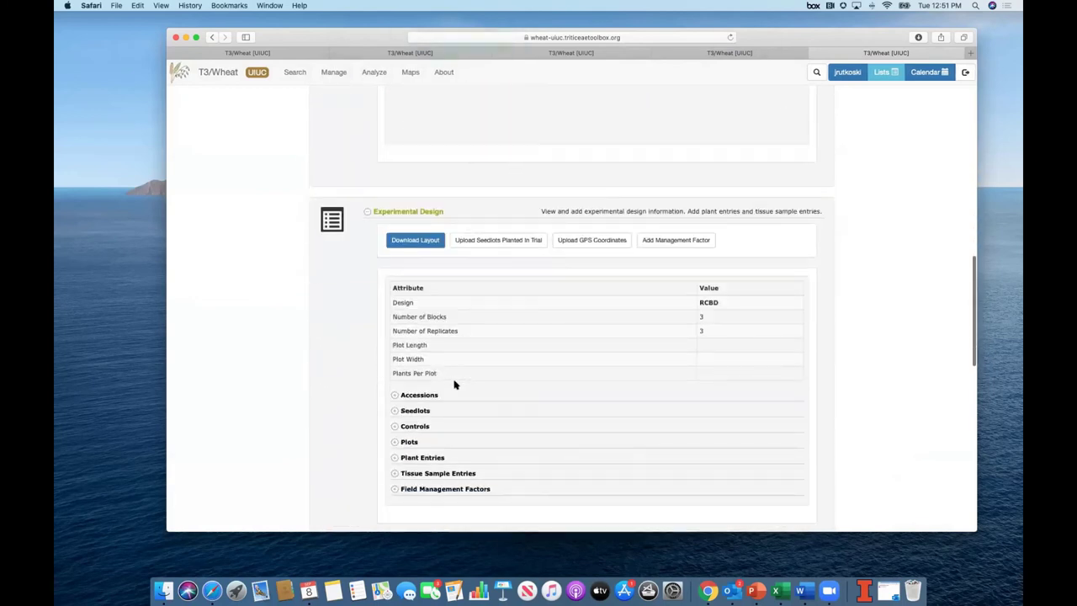
{"action": "scroll", "coordinate": [461, 395], "scroll_direction": "down", "scroll_amount": 10}
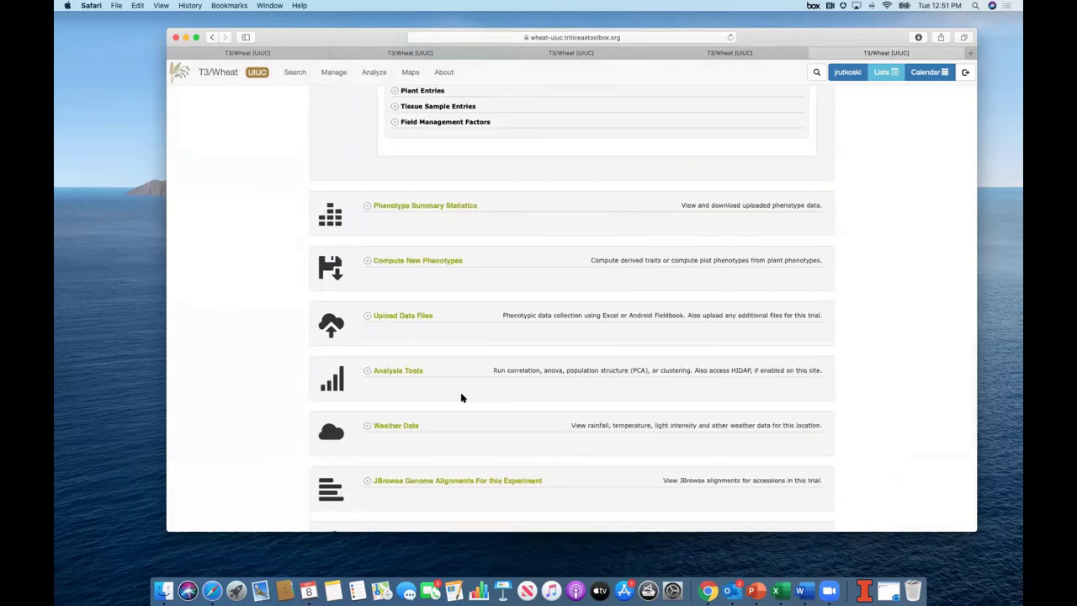
{"action": "scroll", "coordinate": [451, 403], "scroll_direction": "up", "scroll_amount": 16}
{"action": "scroll", "coordinate": [450, 406], "scroll_direction": "up", "scroll_amount": 3}
{"action": "left_click", "coordinate": [439, 284]}
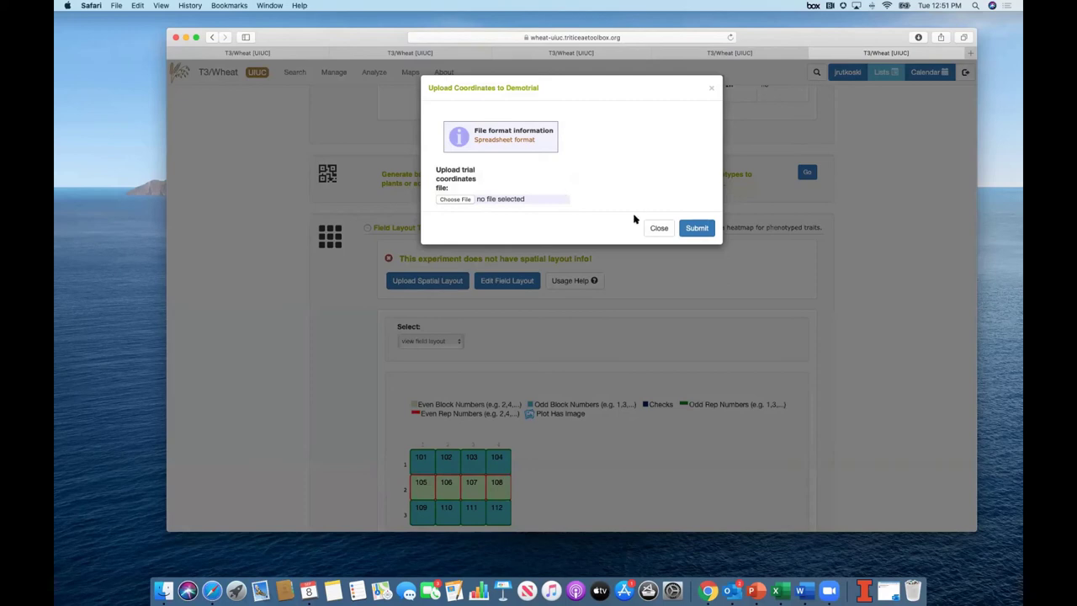
{"action": "left_click", "coordinate": [655, 228]}
- Scroll through Demotrial's phenotype and analysis sections to the footer, then back to Experimental Design
{"action": "scroll", "coordinate": [591, 266], "scroll_direction": "down", "scroll_amount": 5}
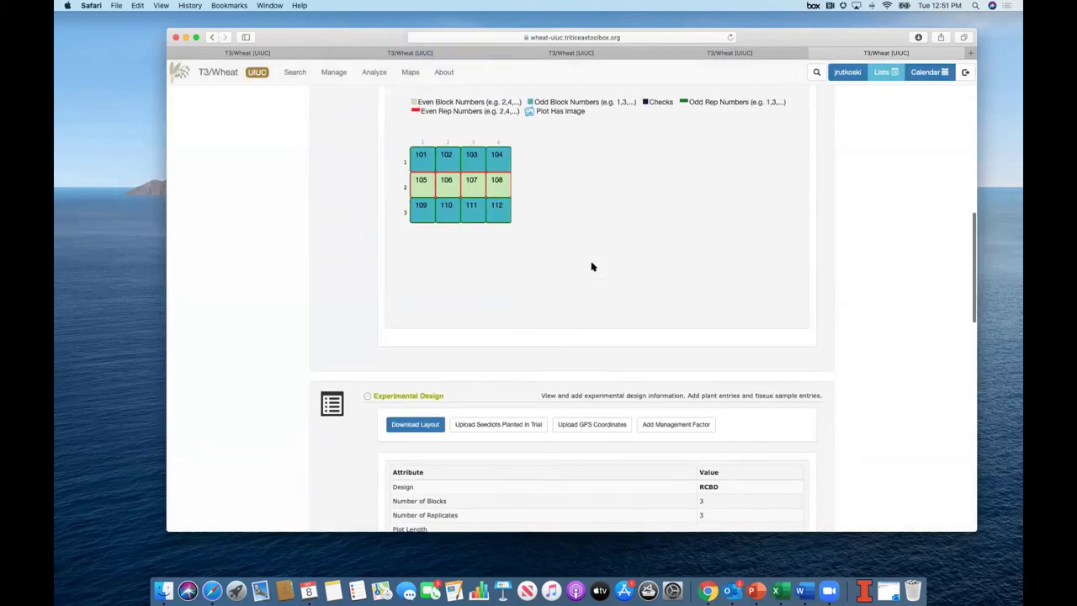
{"action": "scroll", "coordinate": [592, 266], "scroll_direction": "down", "scroll_amount": 4}
{"action": "scroll", "coordinate": [591, 265], "scroll_direction": "down", "scroll_amount": 2}
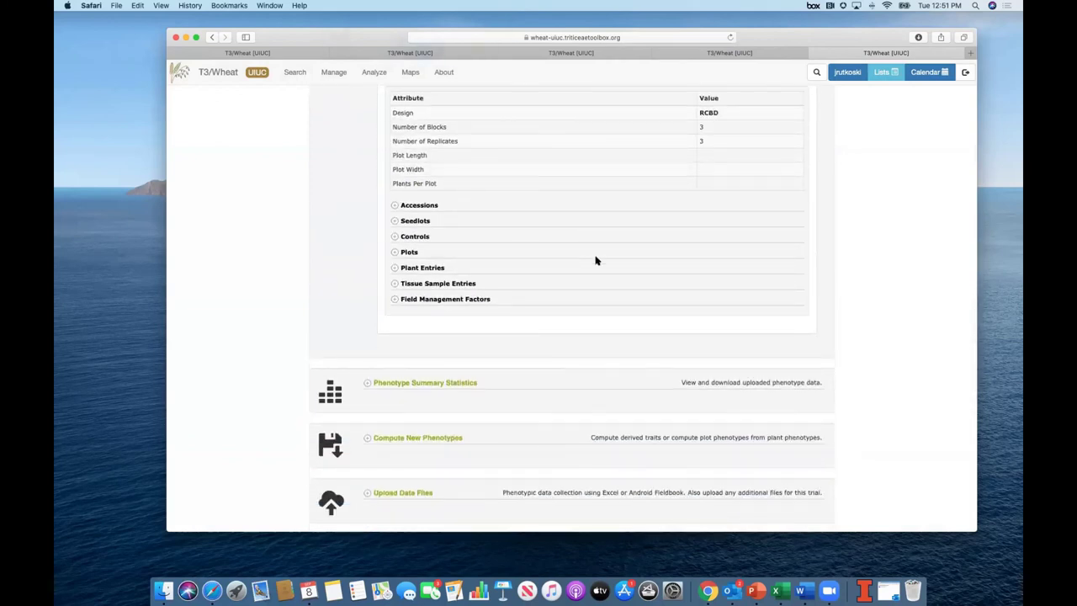
{"action": "scroll", "coordinate": [595, 261], "scroll_direction": "down", "scroll_amount": 10}
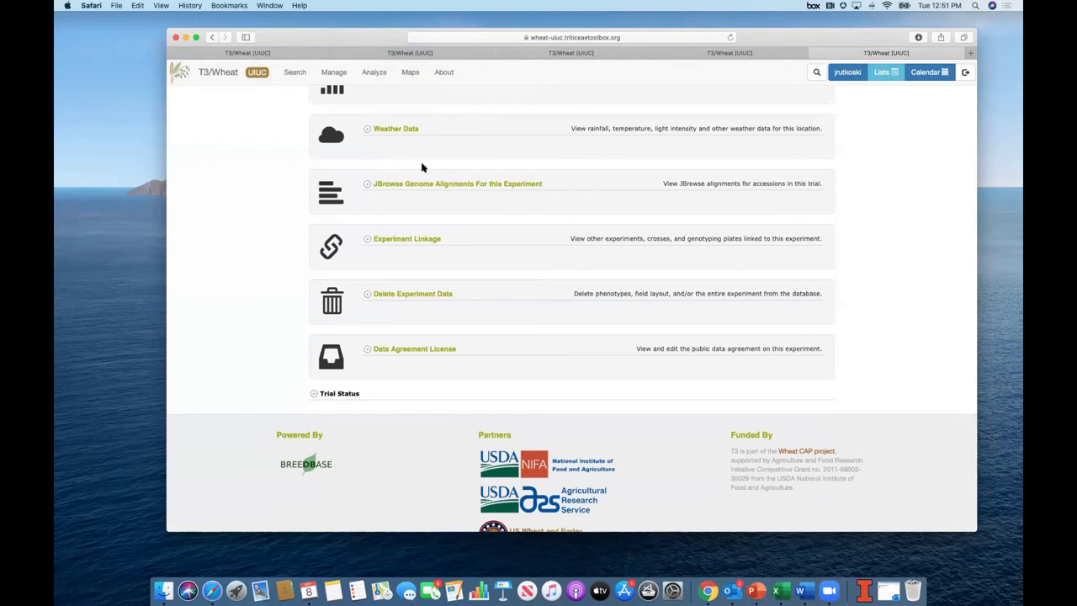
{"action": "scroll", "coordinate": [423, 167], "scroll_direction": "up", "scroll_amount": 6}
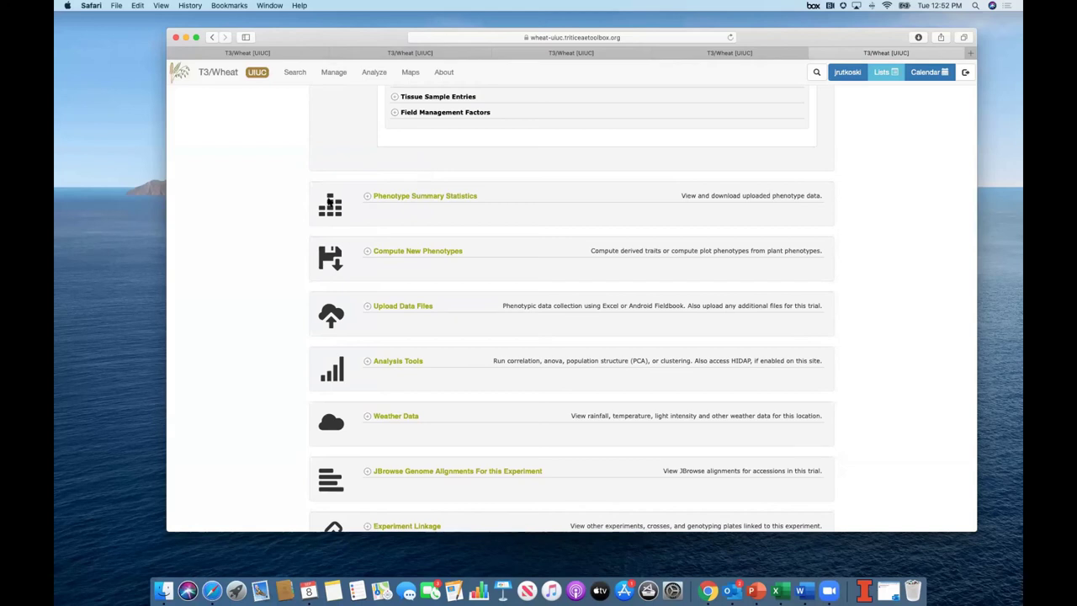
{"action": "scroll", "coordinate": [343, 155], "scroll_direction": "up", "scroll_amount": 3}
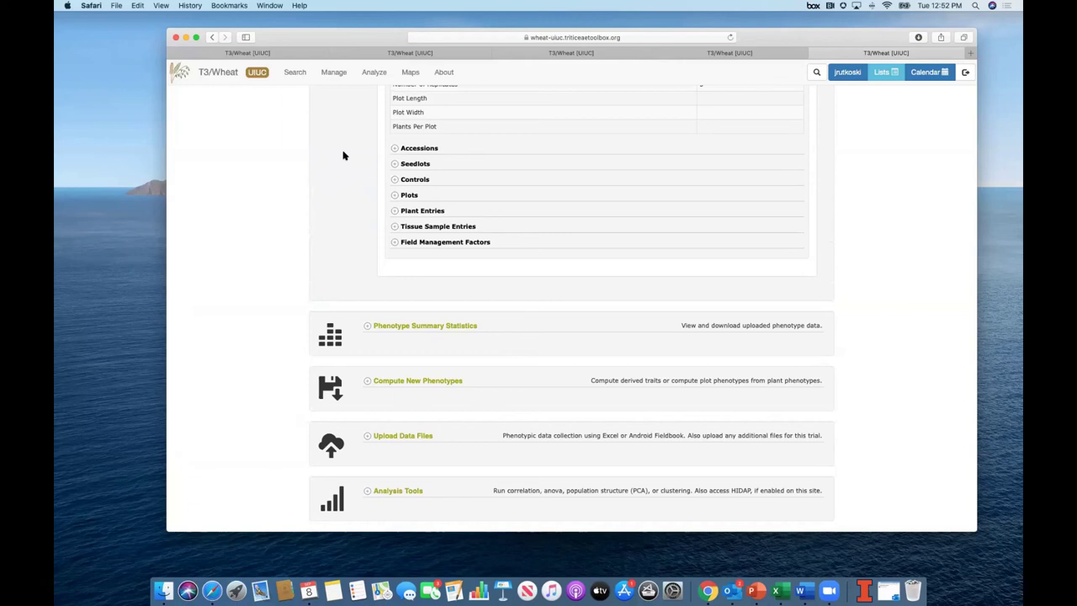
{"action": "scroll", "coordinate": [557, 185], "scroll_direction": "up", "scroll_amount": 4}
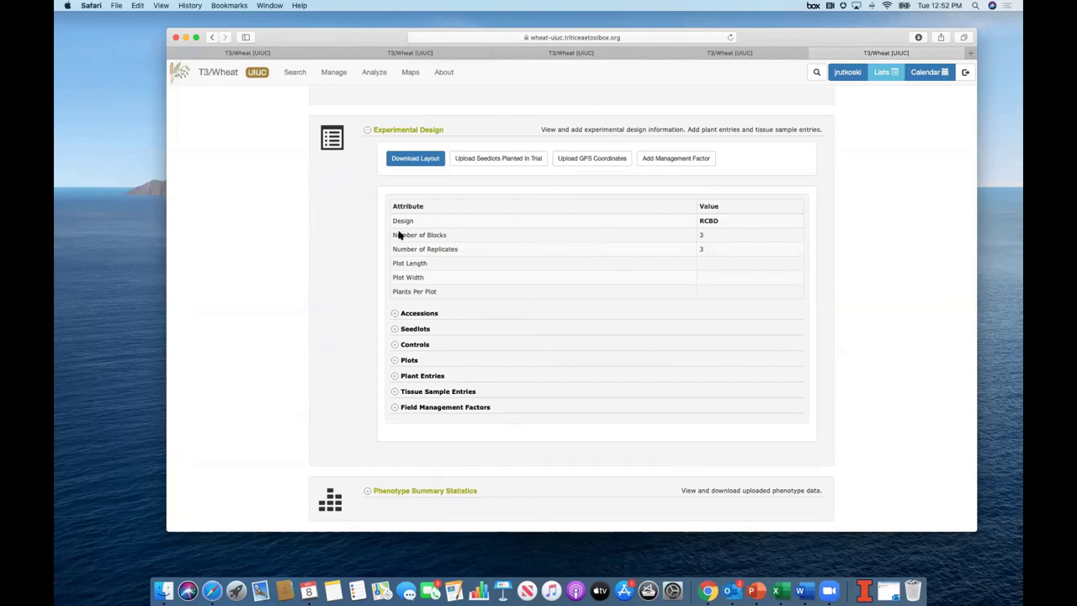
- Return to the top of Demotrial's details and bring up the Analyze menu
{"action": "scroll", "coordinate": [432, 228], "scroll_direction": "up", "scroll_amount": 15}
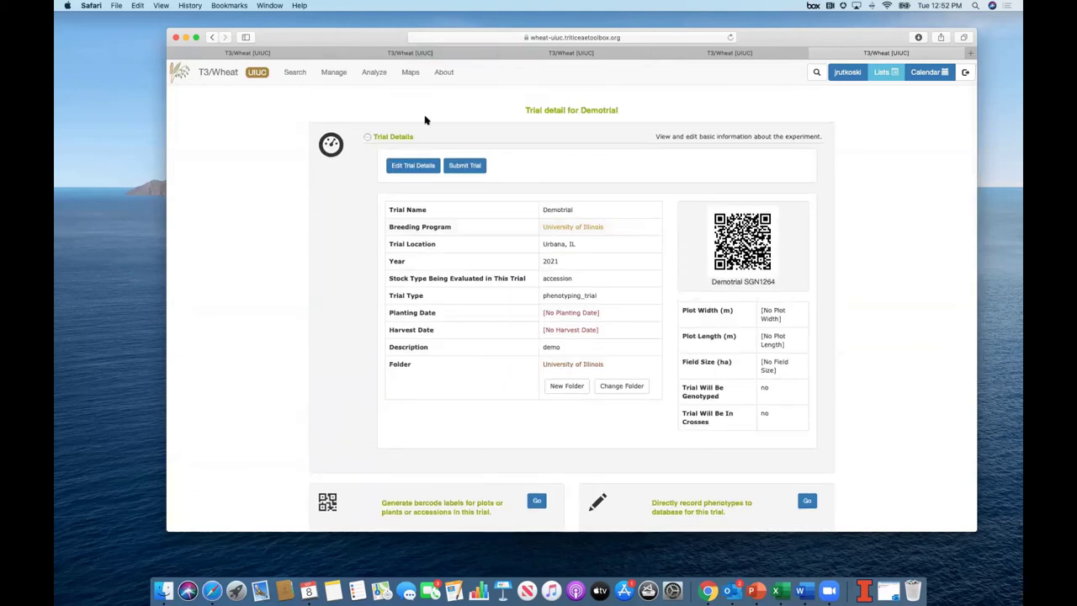
{"action": "mouse_move", "coordinate": [322, 78]}
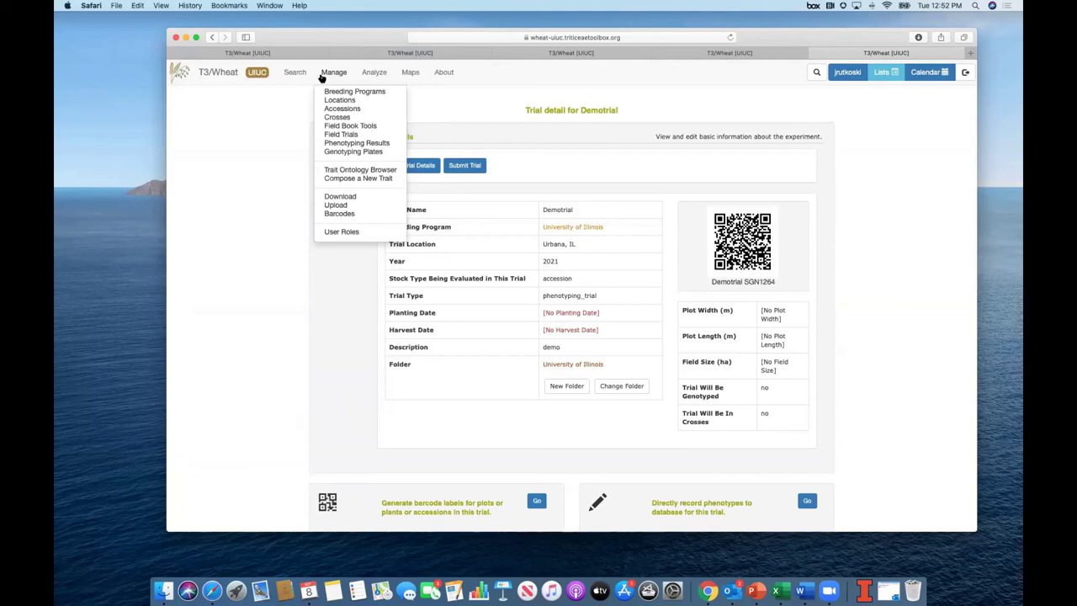
{"action": "mouse_move", "coordinate": [366, 79]}
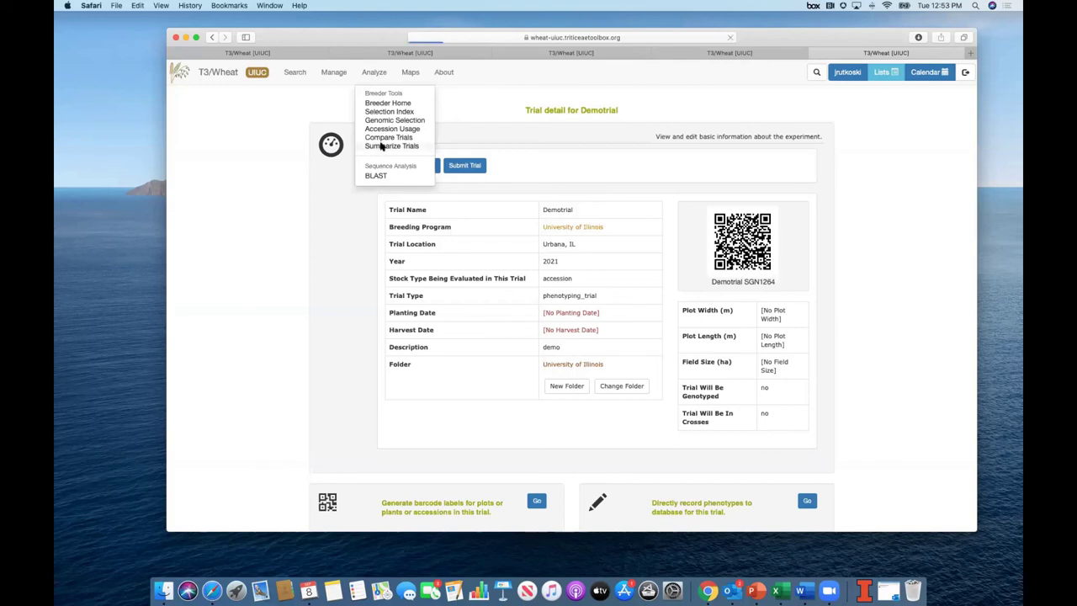
- Summarize Trials on the South 2017-2020 list for the Grain yield - kg/ha trait
{"action": "left_click", "coordinate": [380, 147]}
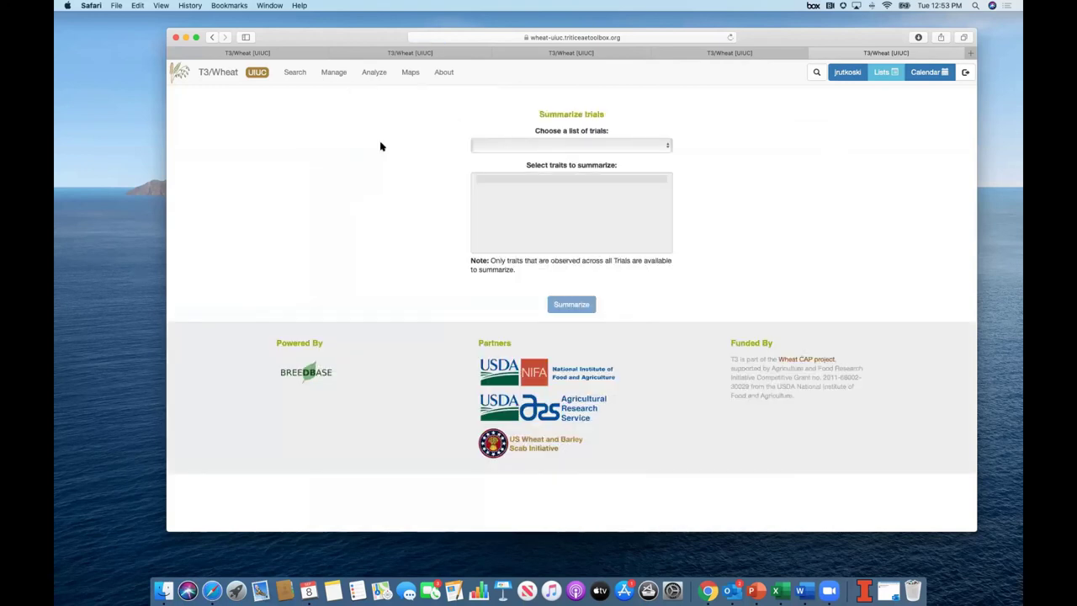
{"action": "left_click", "coordinate": [587, 145]}
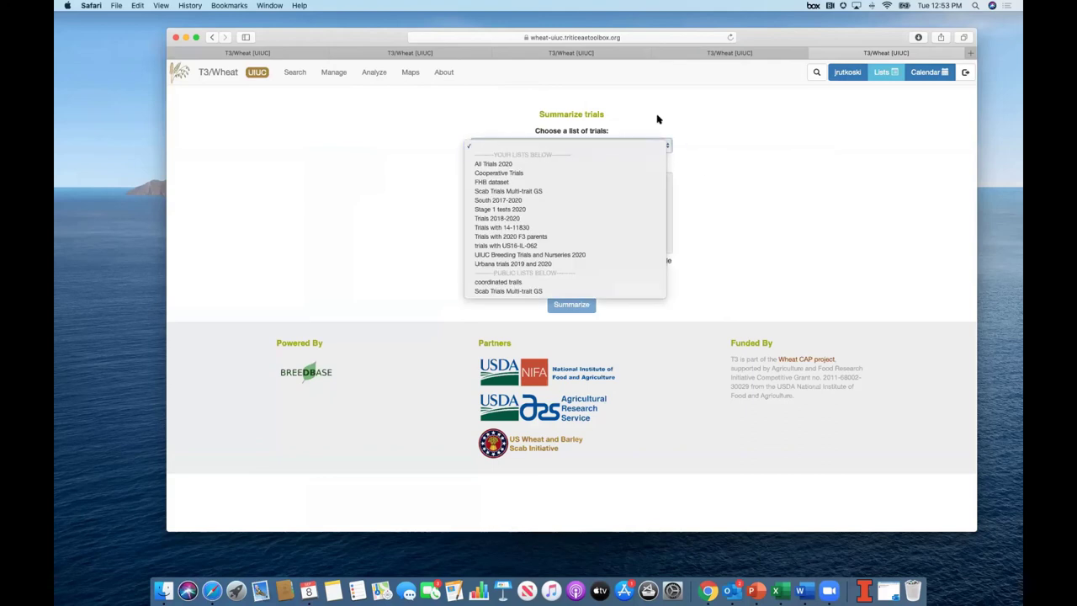
{"action": "left_click", "coordinate": [551, 144]}
{"action": "left_click", "coordinate": [551, 148]}
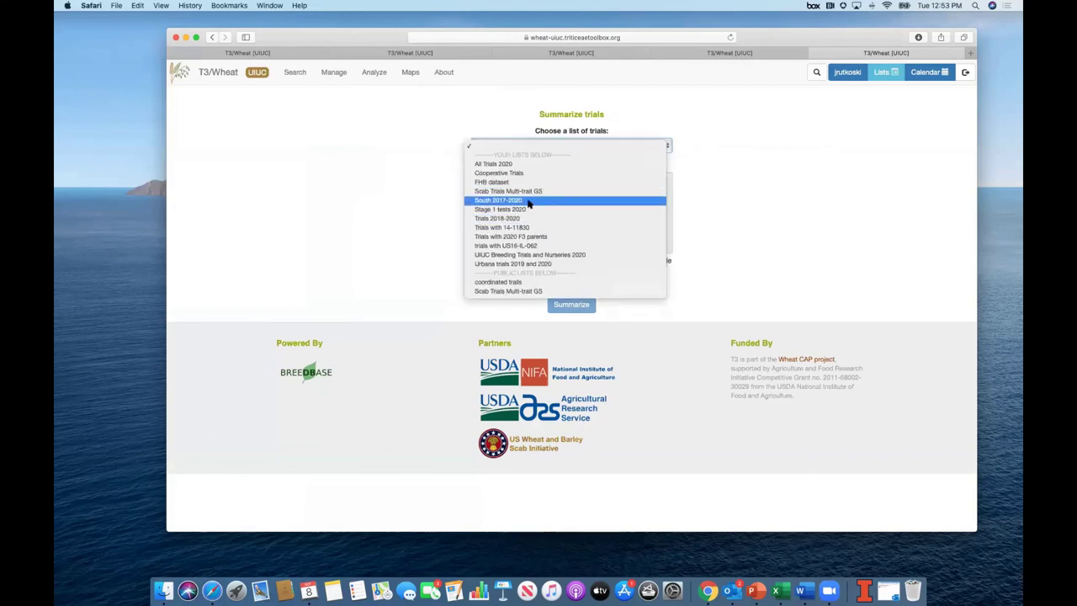
{"action": "left_click", "coordinate": [526, 201]}
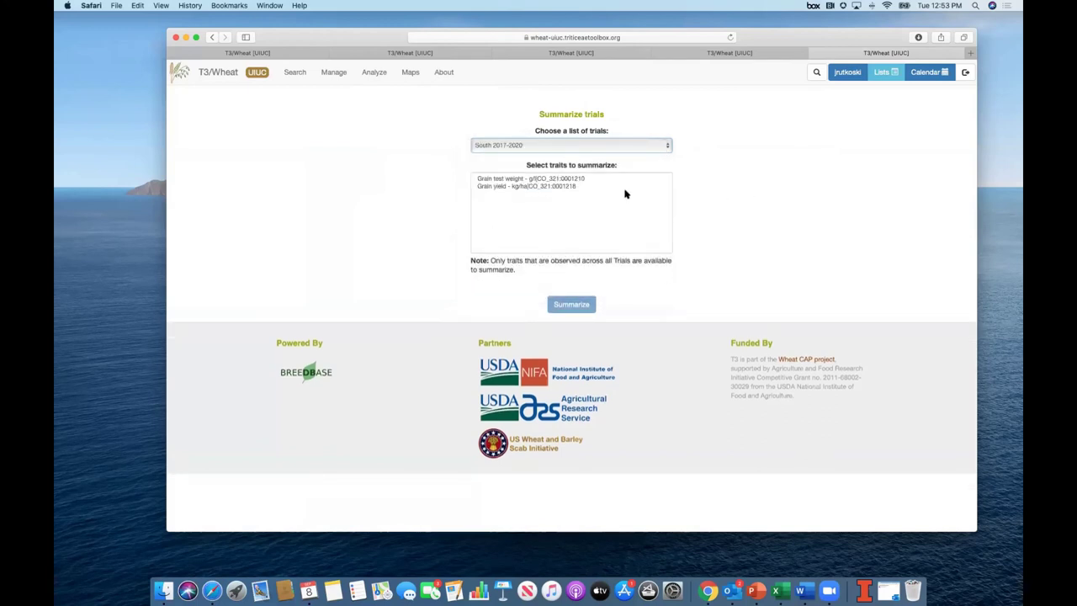
{"action": "left_click", "coordinate": [515, 186]}
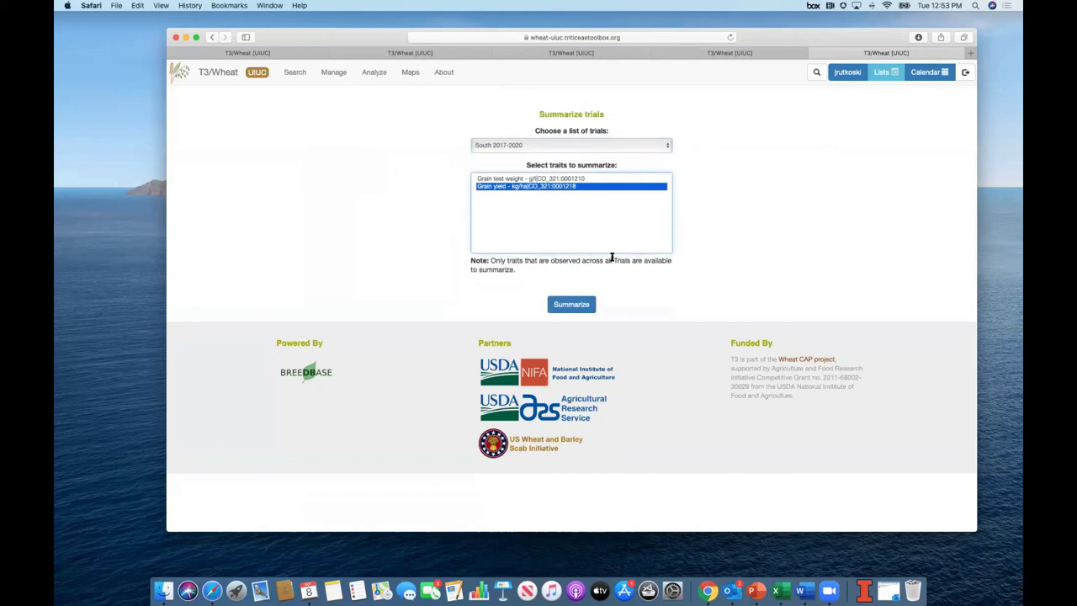
{"action": "left_click", "coordinate": [572, 304]}
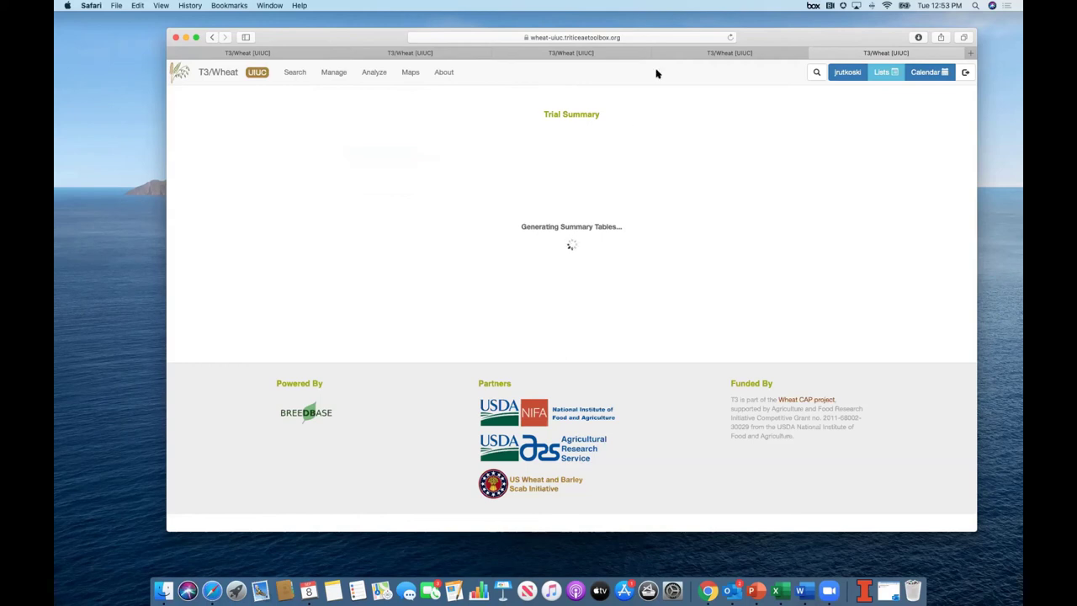
- Abandon the pending summary, select the Urbana trials 2019 and 2020 list, and reload
{"action": "left_click", "coordinate": [730, 37]}
{"action": "left_click", "coordinate": [214, 37]}
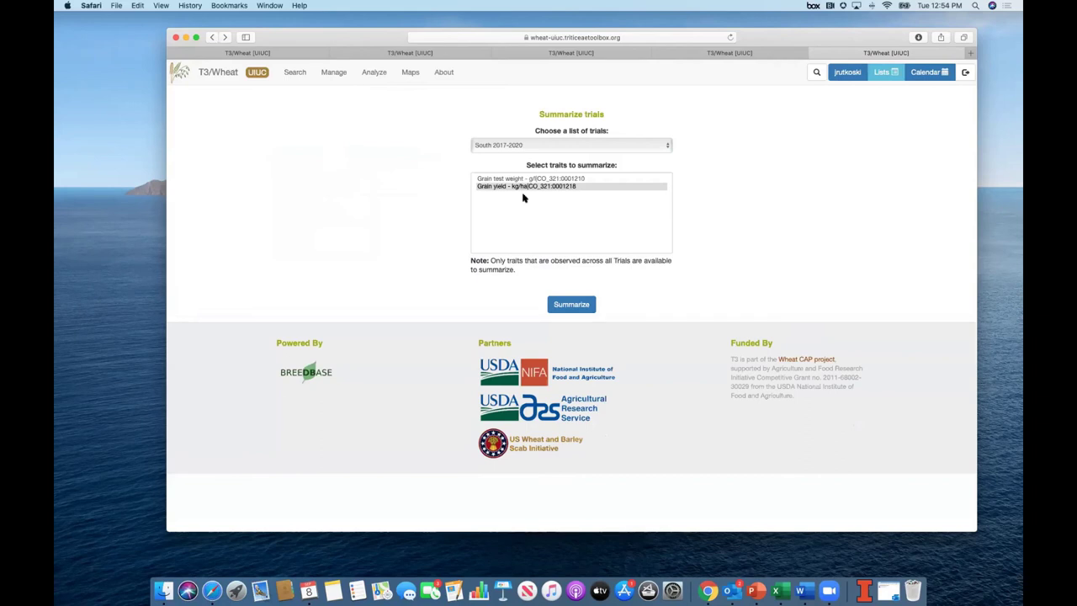
{"action": "left_click", "coordinate": [586, 147]}
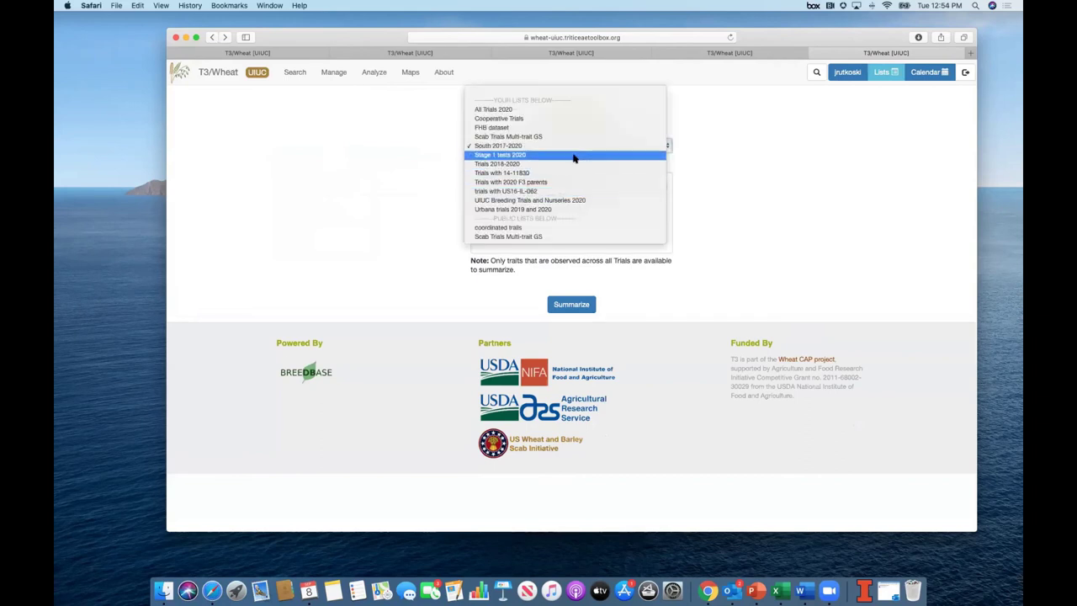
{"action": "left_click", "coordinate": [550, 212]}
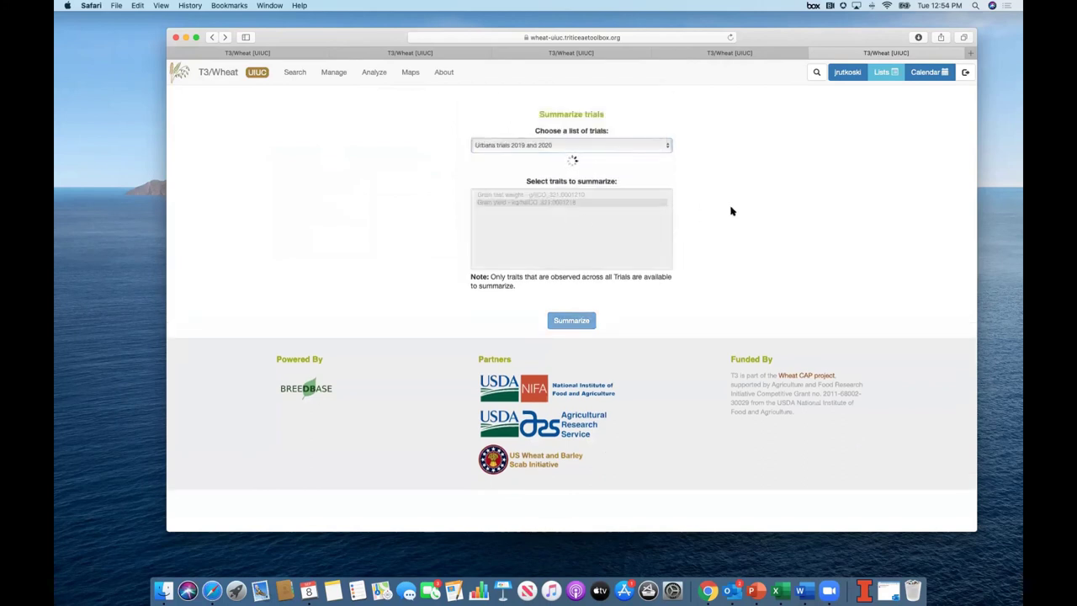
{"action": "left_click", "coordinate": [730, 38]}
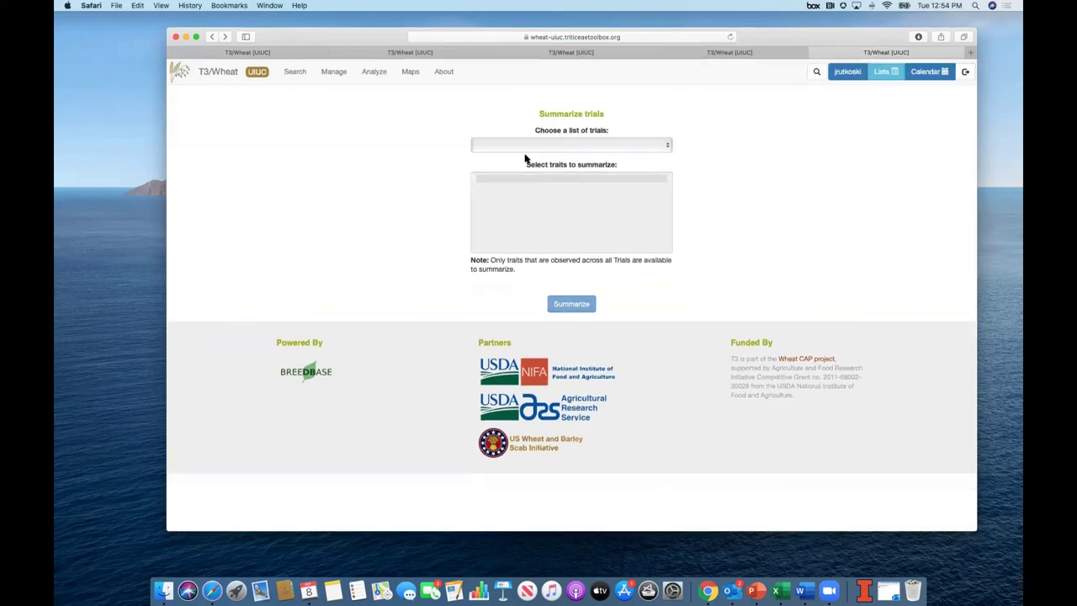
- Choose the Urbana trials 2019 and 2020 list again and reload Summarize Trials
{"action": "left_click", "coordinate": [526, 152]}
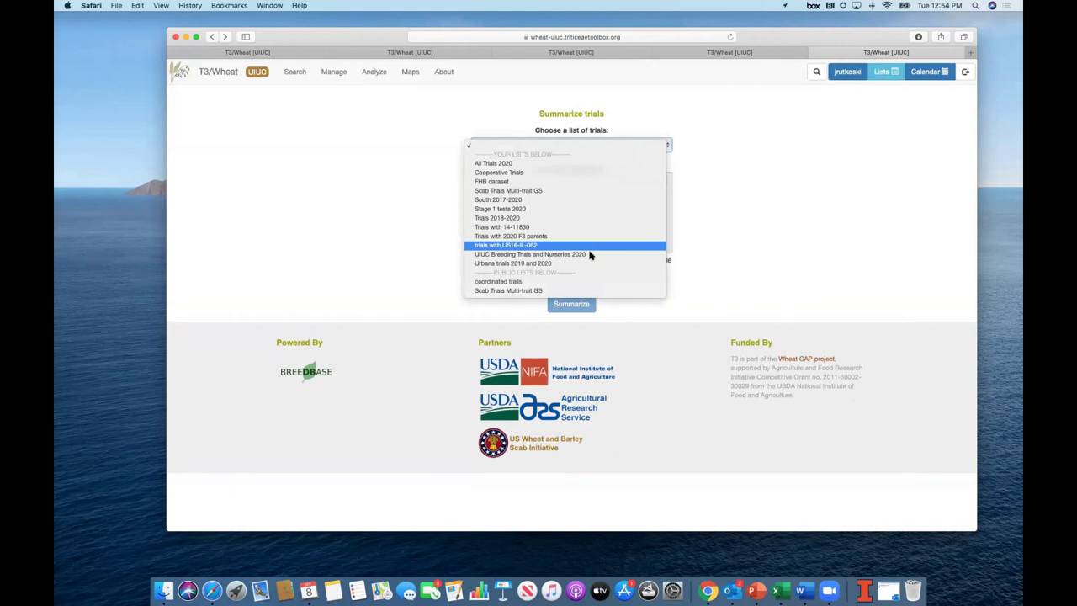
{"action": "left_click", "coordinate": [810, 246]}
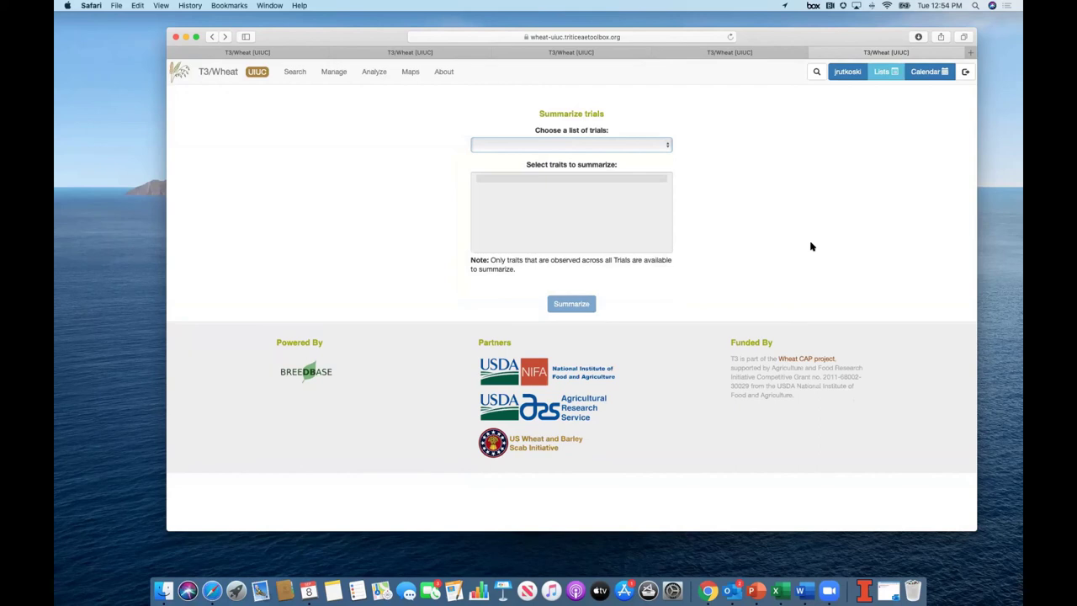
{"action": "left_click", "coordinate": [606, 146]}
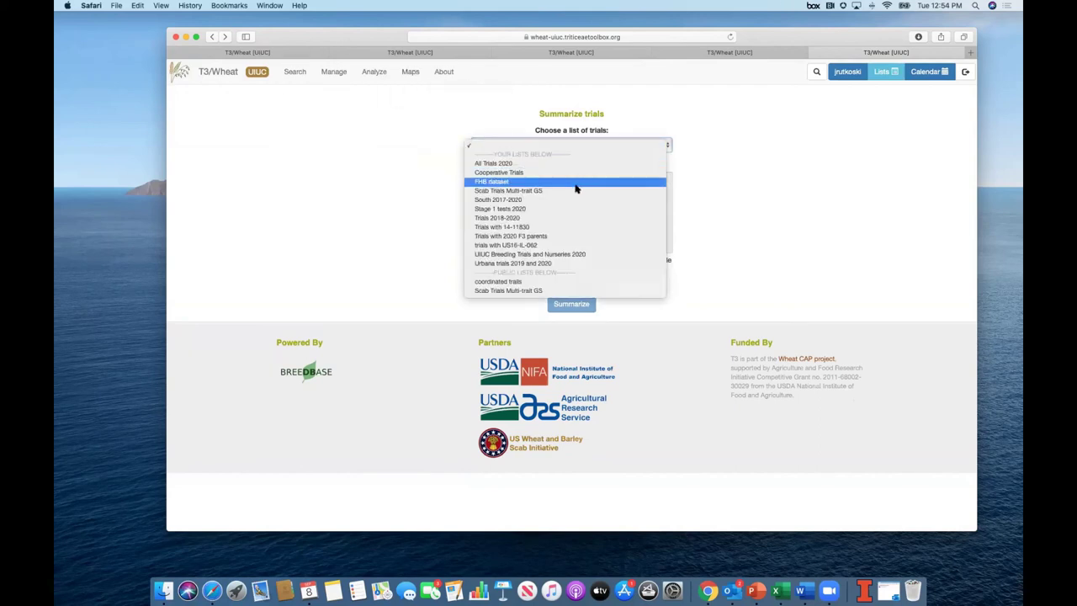
{"action": "left_click", "coordinate": [551, 263]}
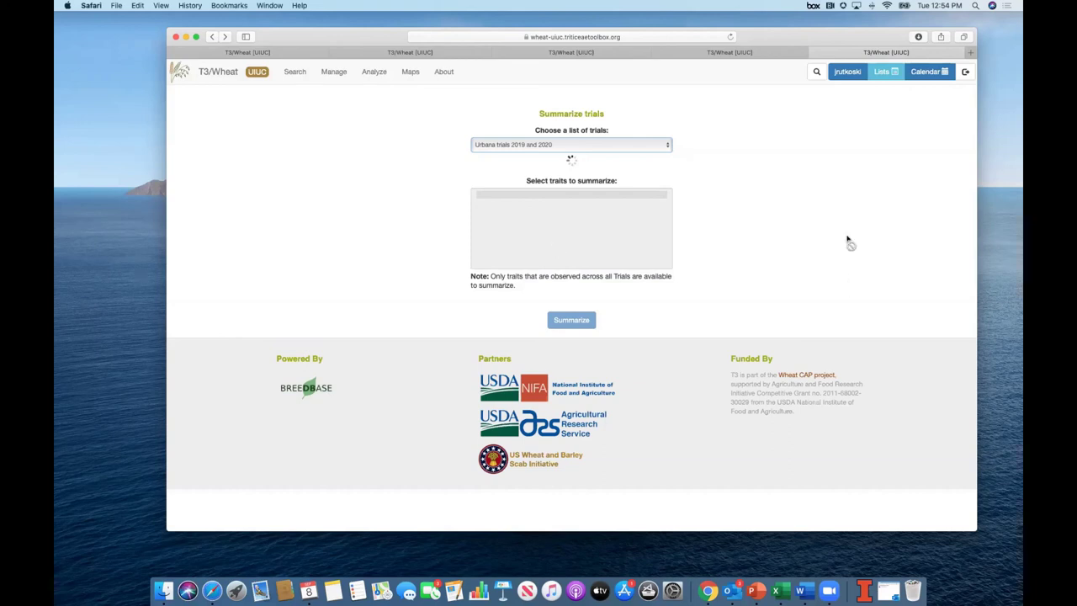
{"action": "left_click", "coordinate": [731, 37]}
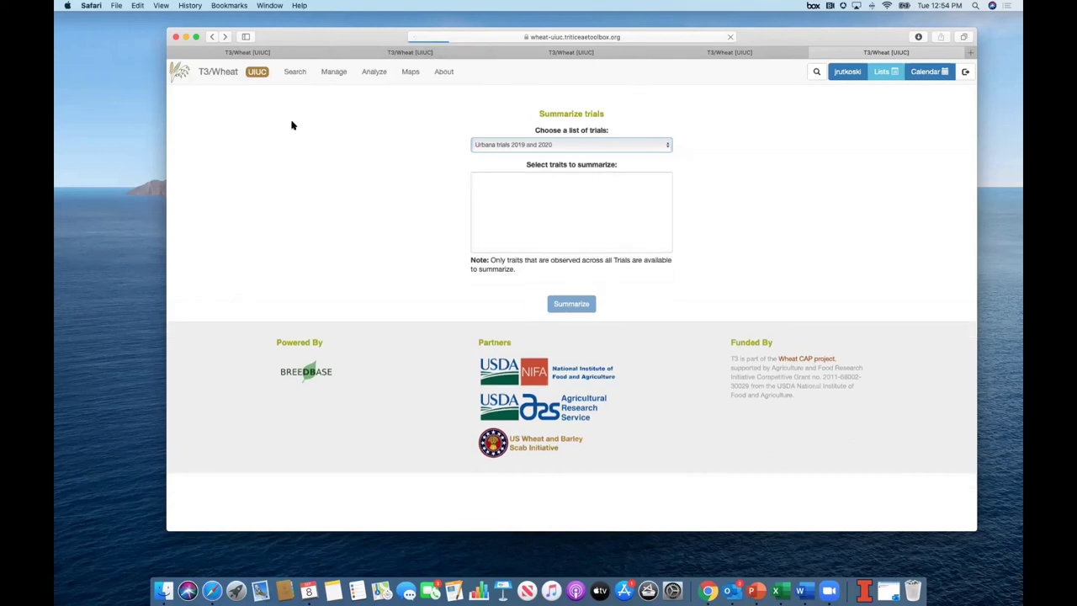
- Go to the Download Using Lists page from the Manage menu
{"action": "left_click", "coordinate": [589, 145]}
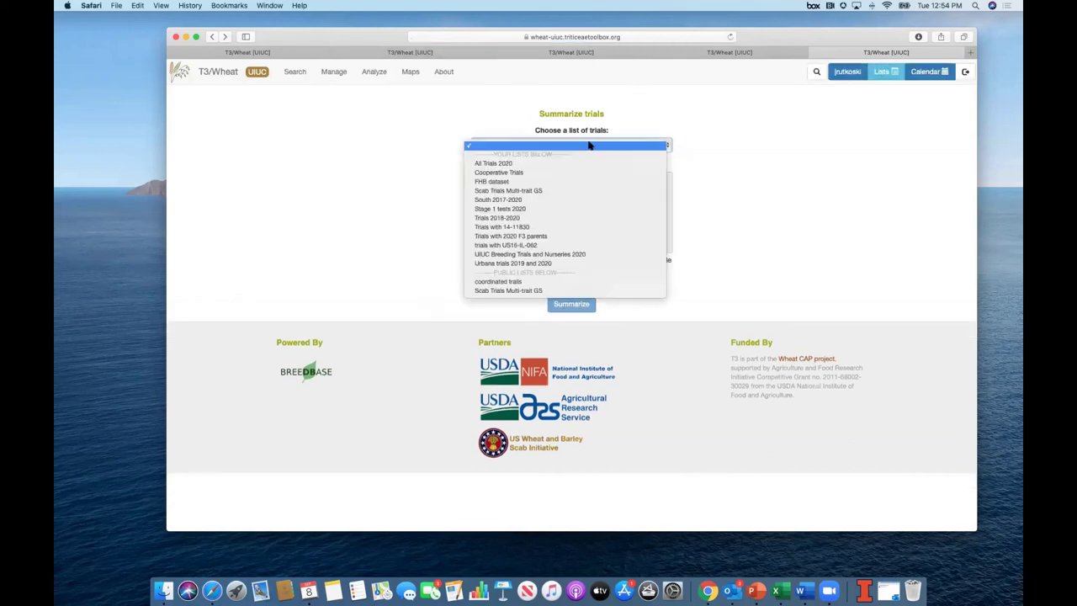
{"action": "left_click", "coordinate": [780, 161]}
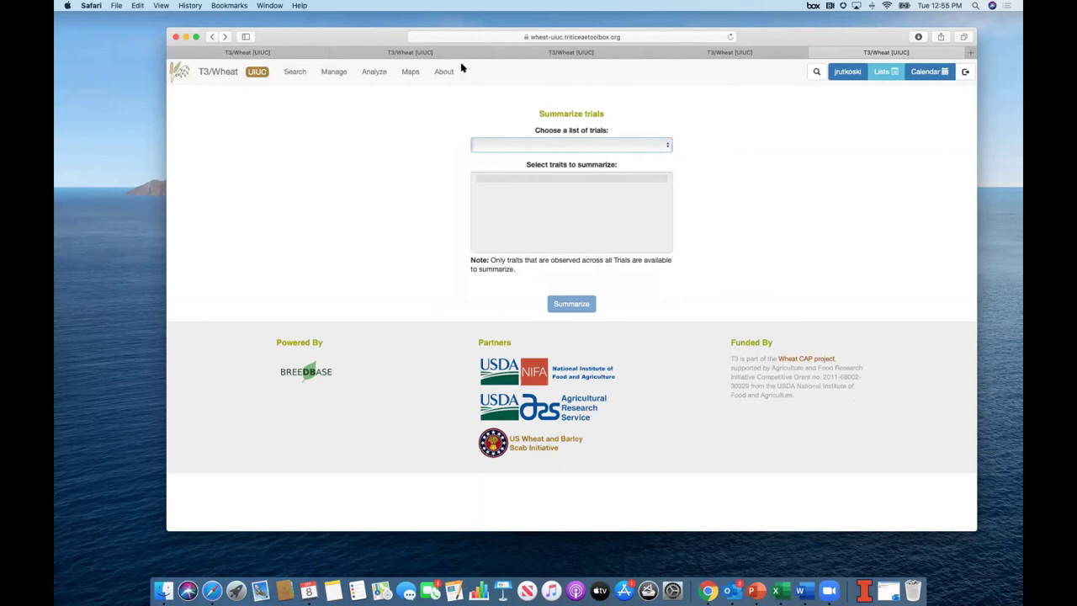
{"action": "mouse_move", "coordinate": [327, 79]}
{"action": "left_click", "coordinate": [329, 196]}
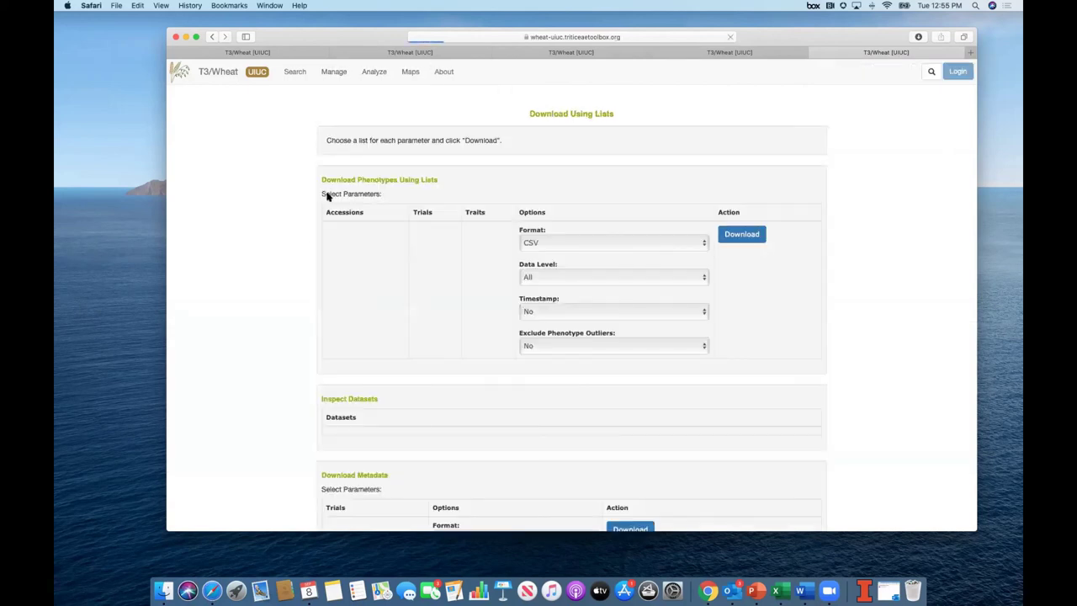